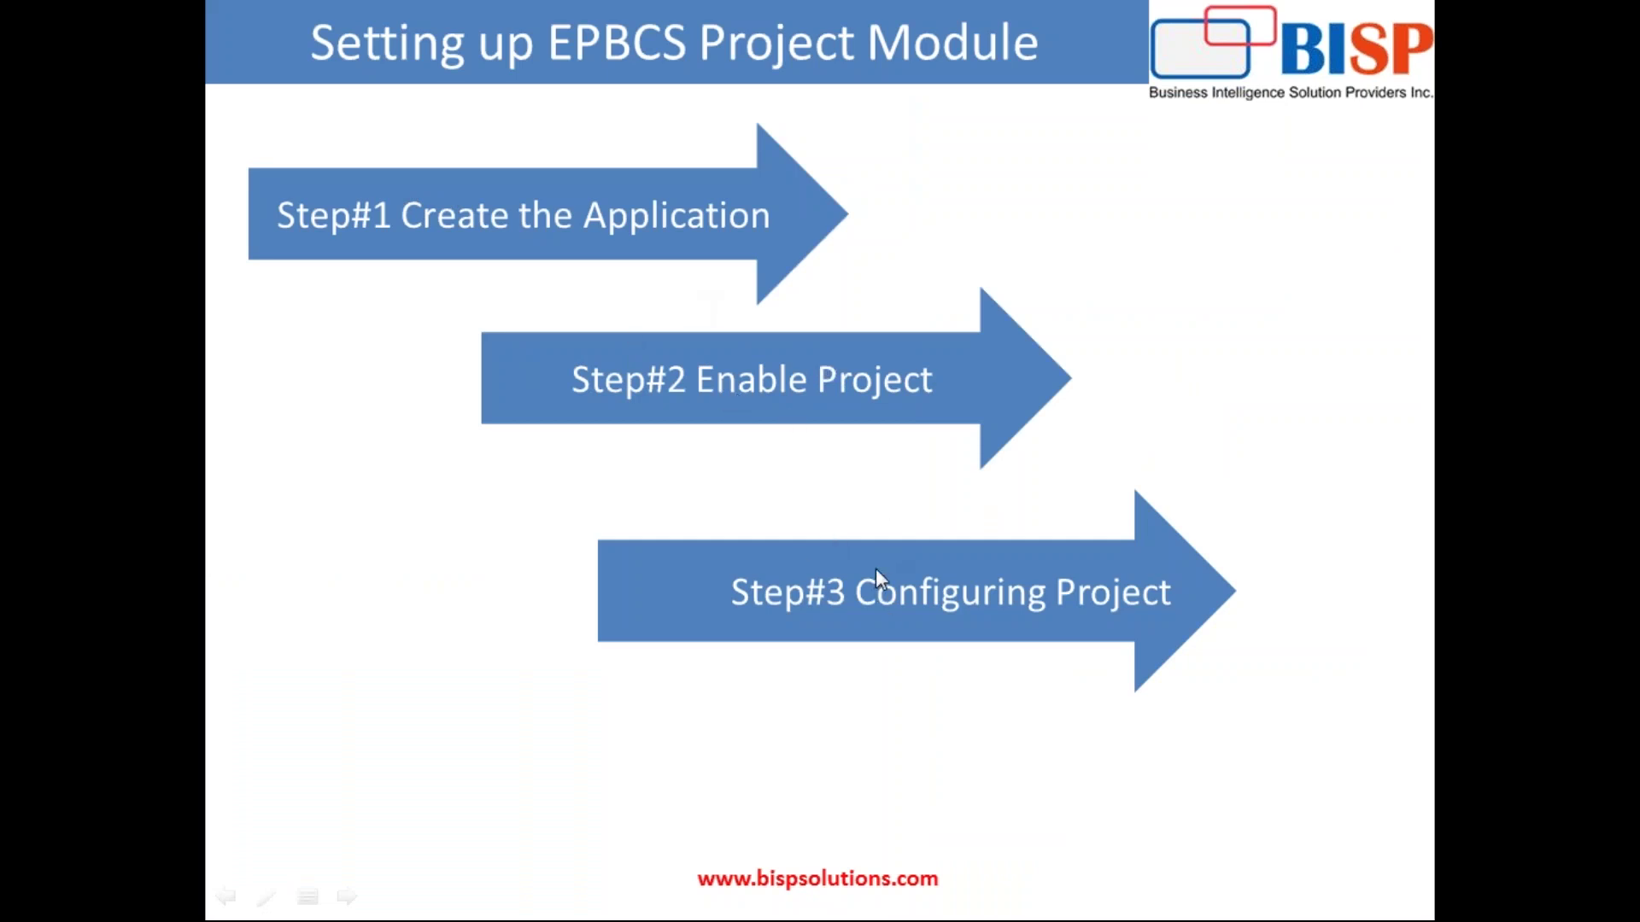
- Leave the slideshow, switch to EPM Cloud in Chrome and start a Planning and Budgeting application of type Enterprise
key(Escape)
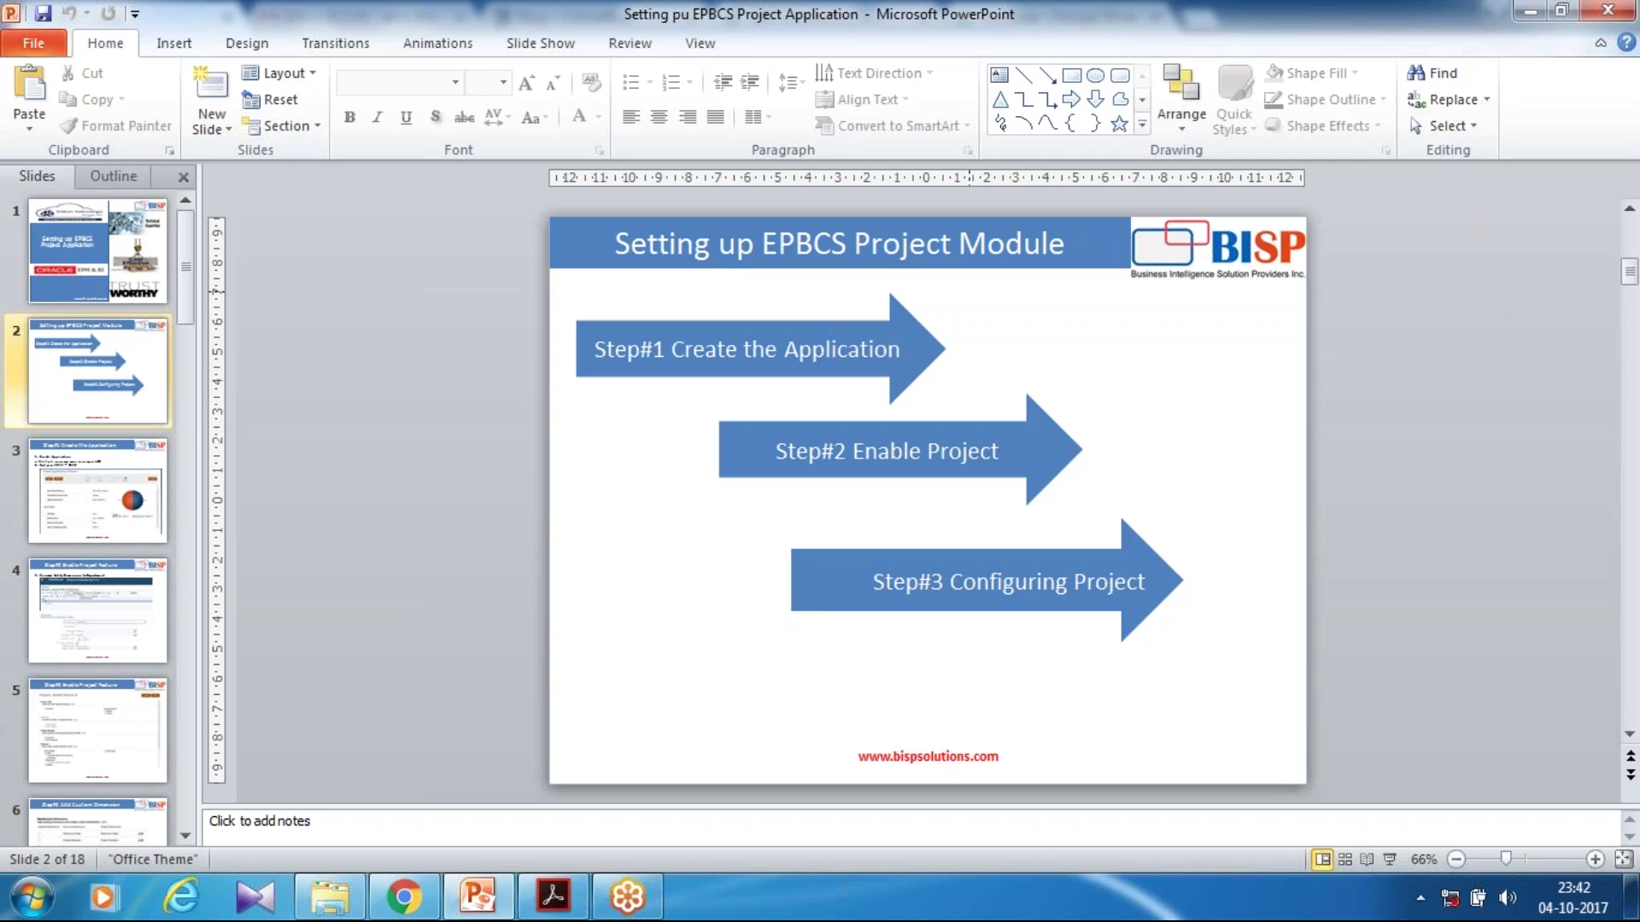
click(403, 897)
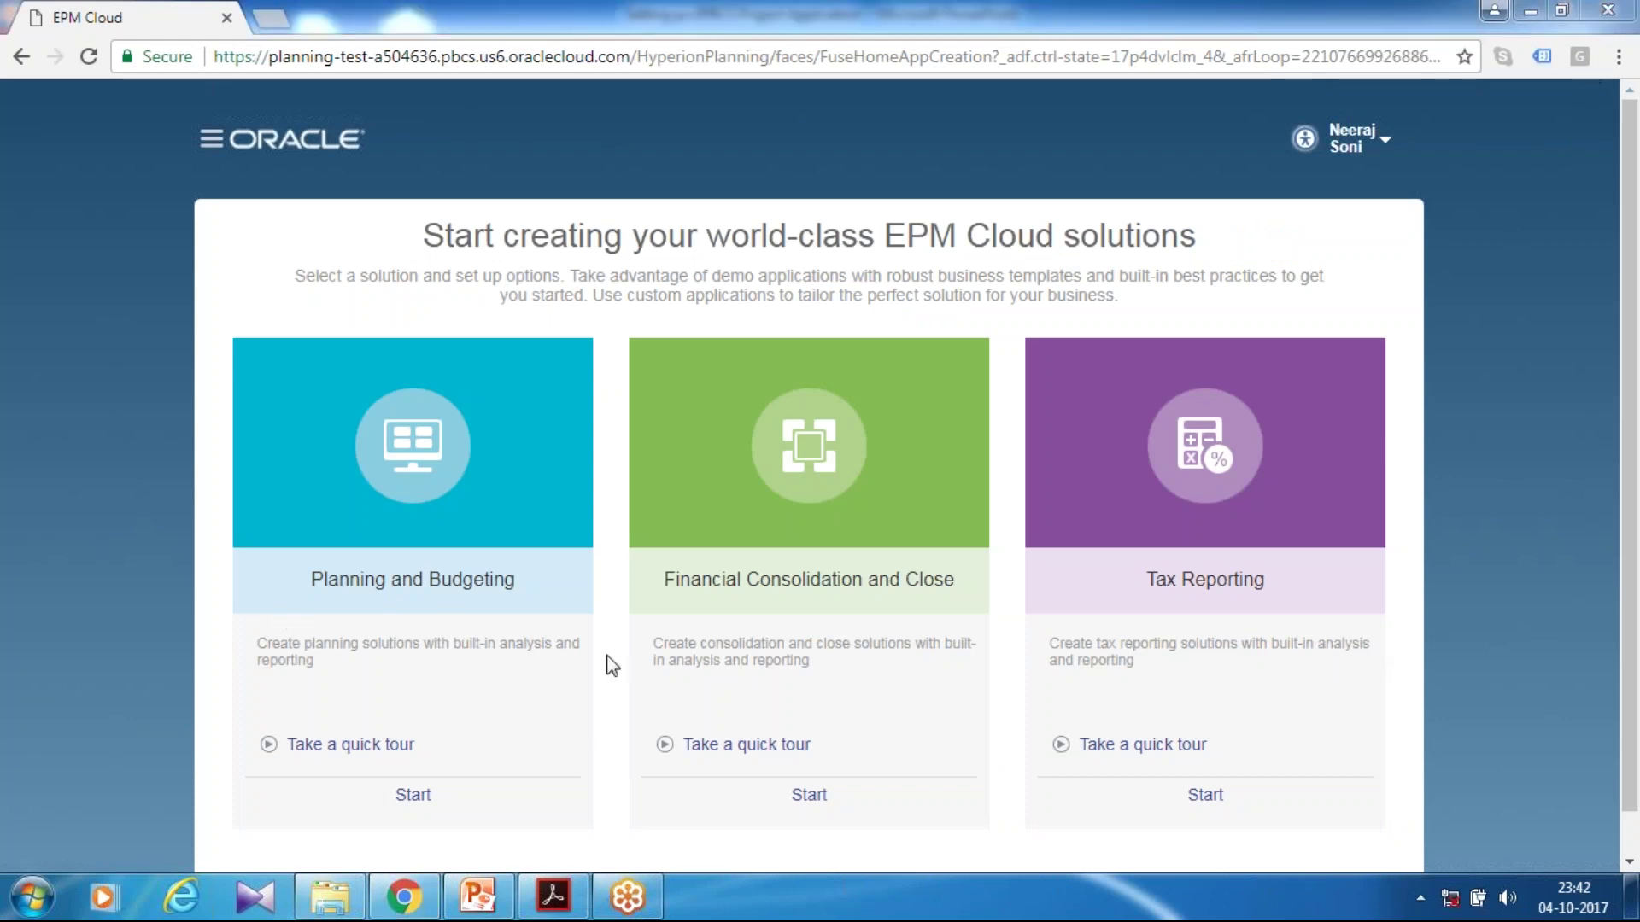
click(412, 794)
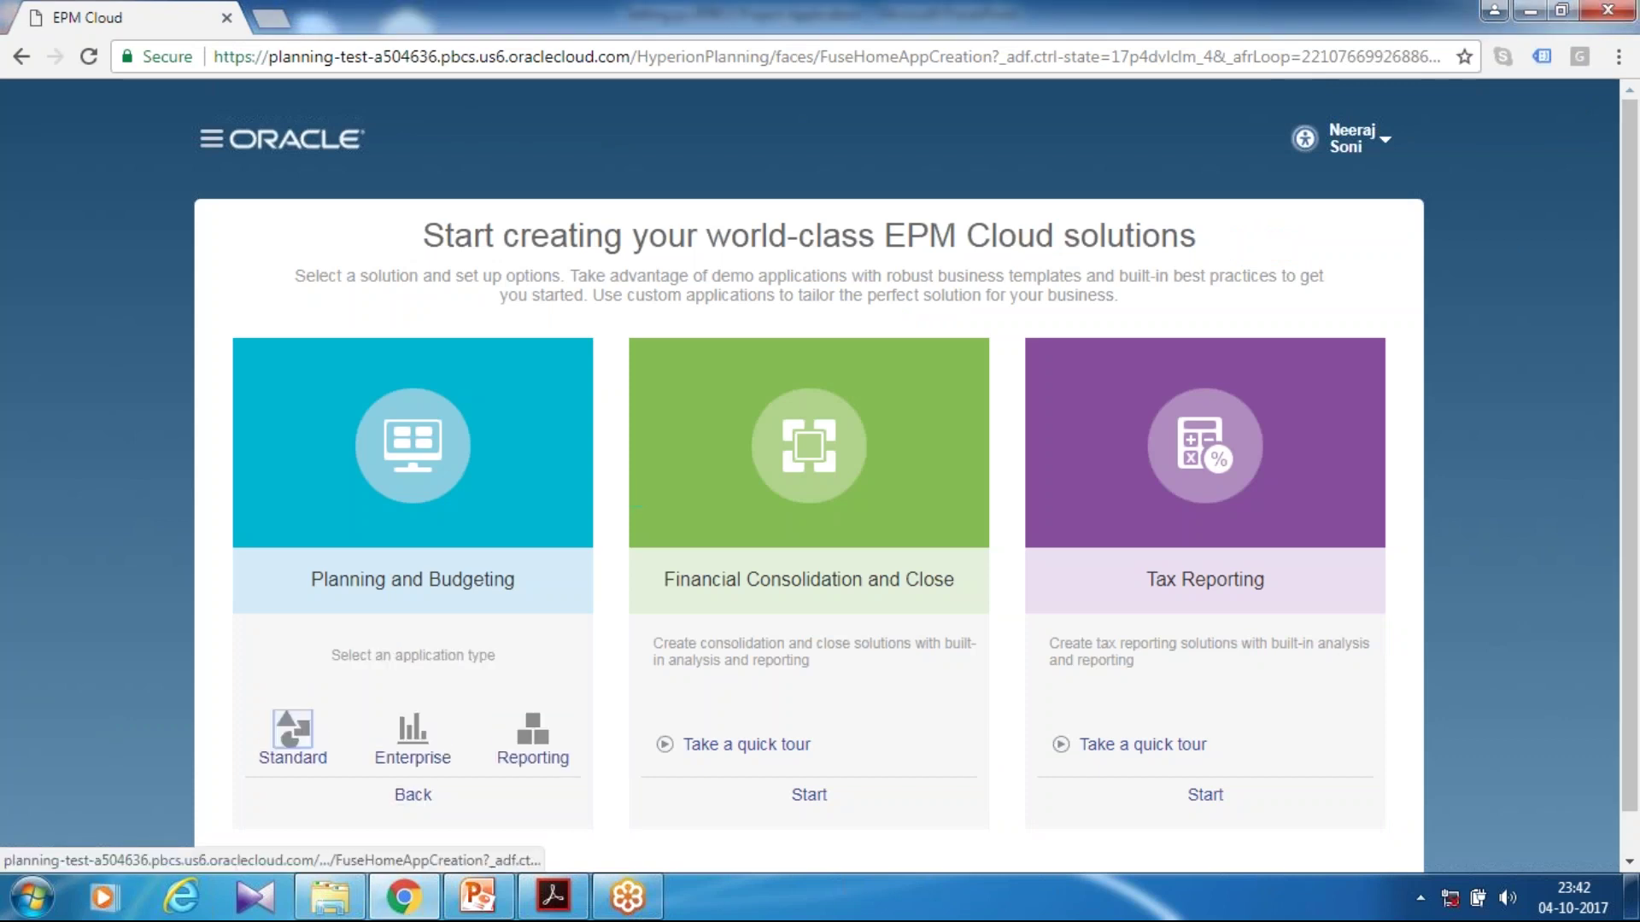
click(413, 709)
- Name the application EPBCS, describe it as "This is a sample project financial planning" and continue to the Details stage
click(440, 347)
text(EPBCS)
key(Tab)
text(T)
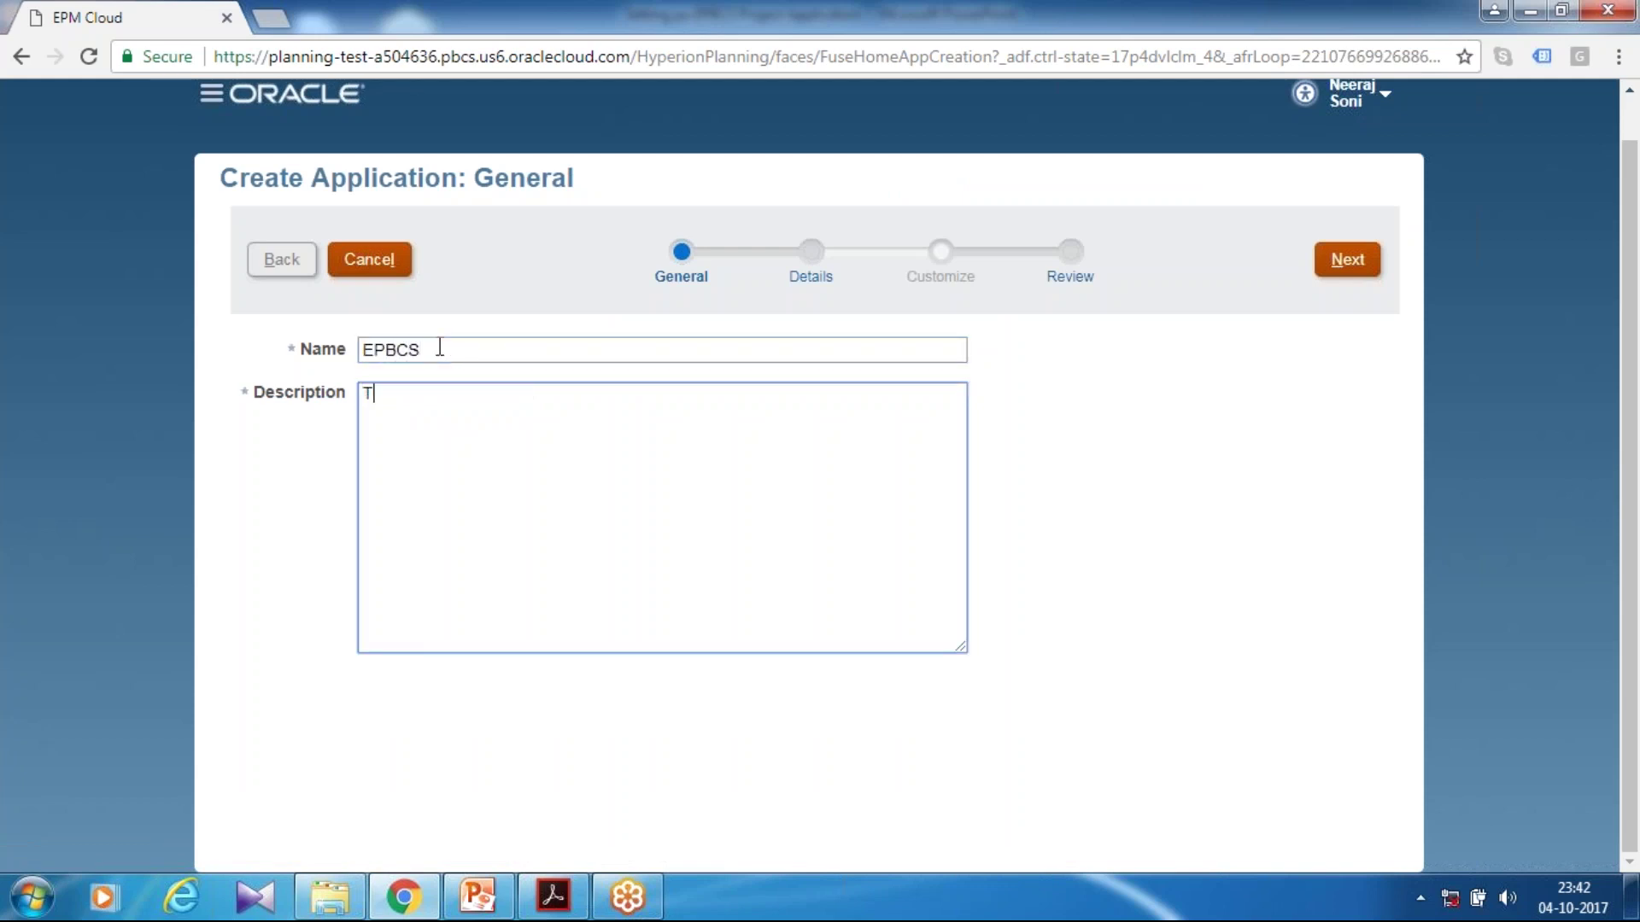
text(his is a sample project financial planning)
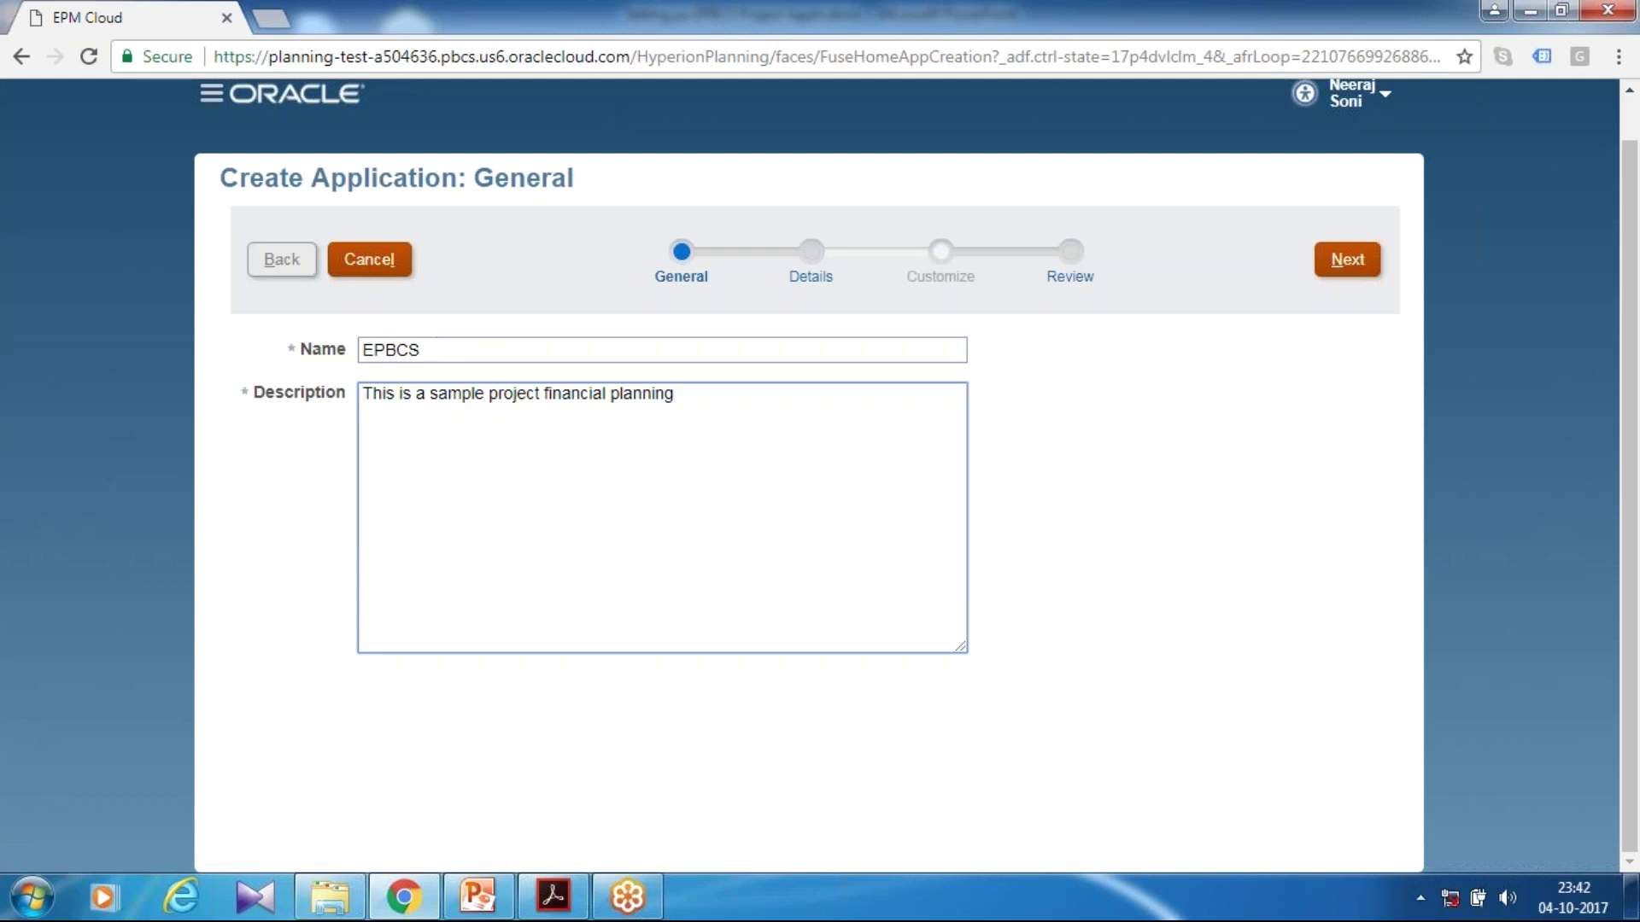
click(1238, 761)
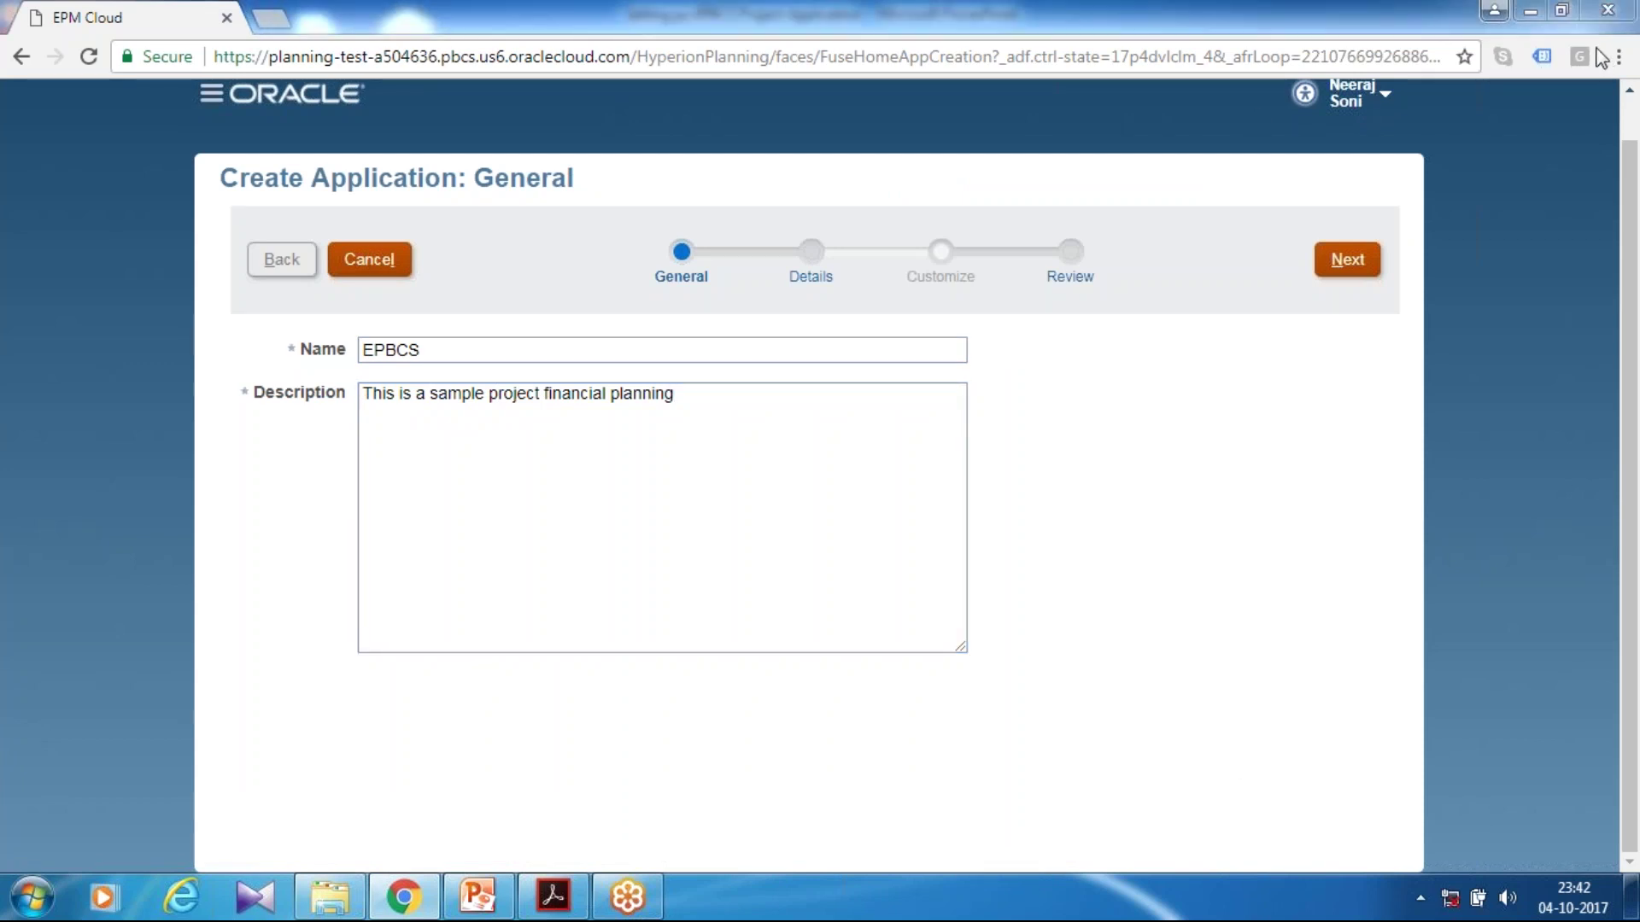
click(1364, 260)
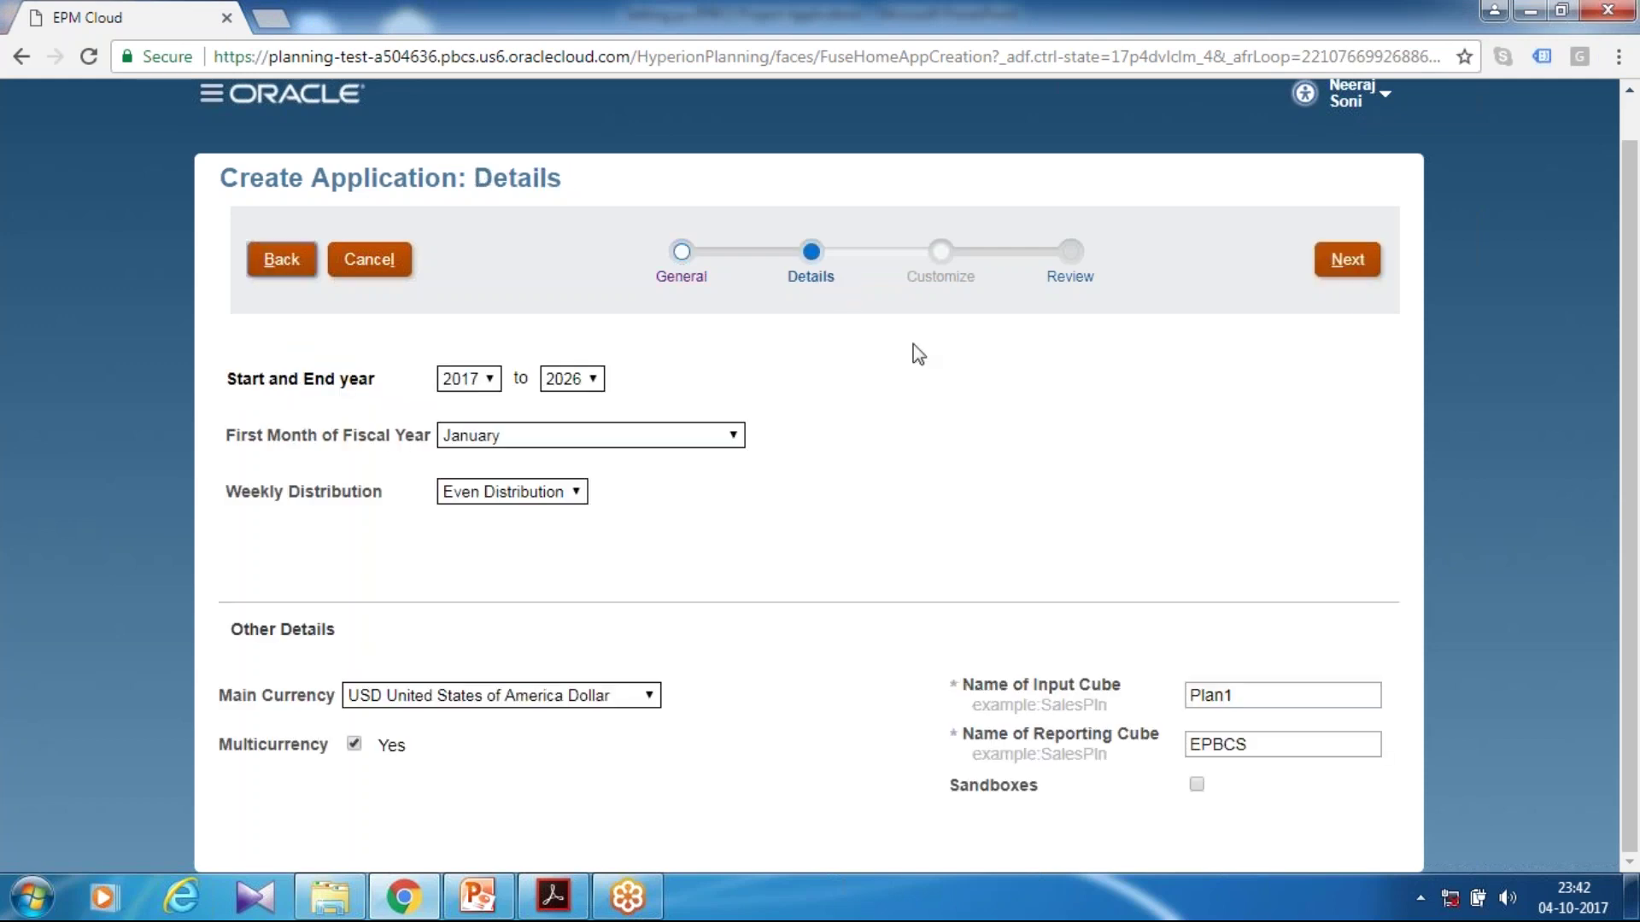
- Set the application's start year to 2012 and end year to 2020, keeping January as the first fiscal month
click(482, 384)
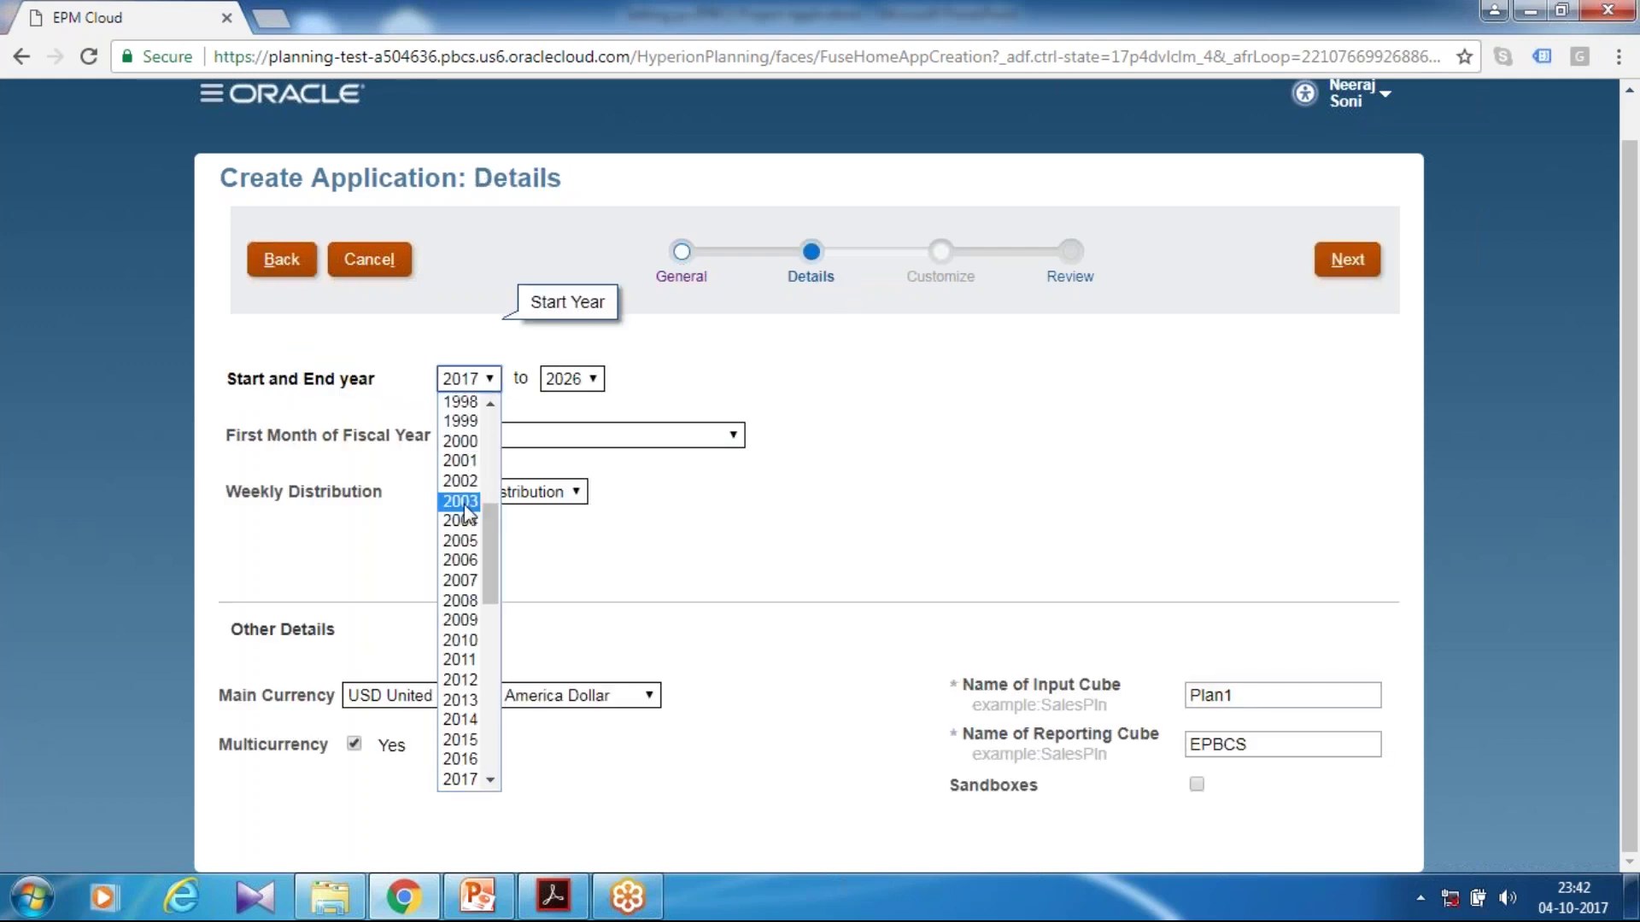
click(460, 681)
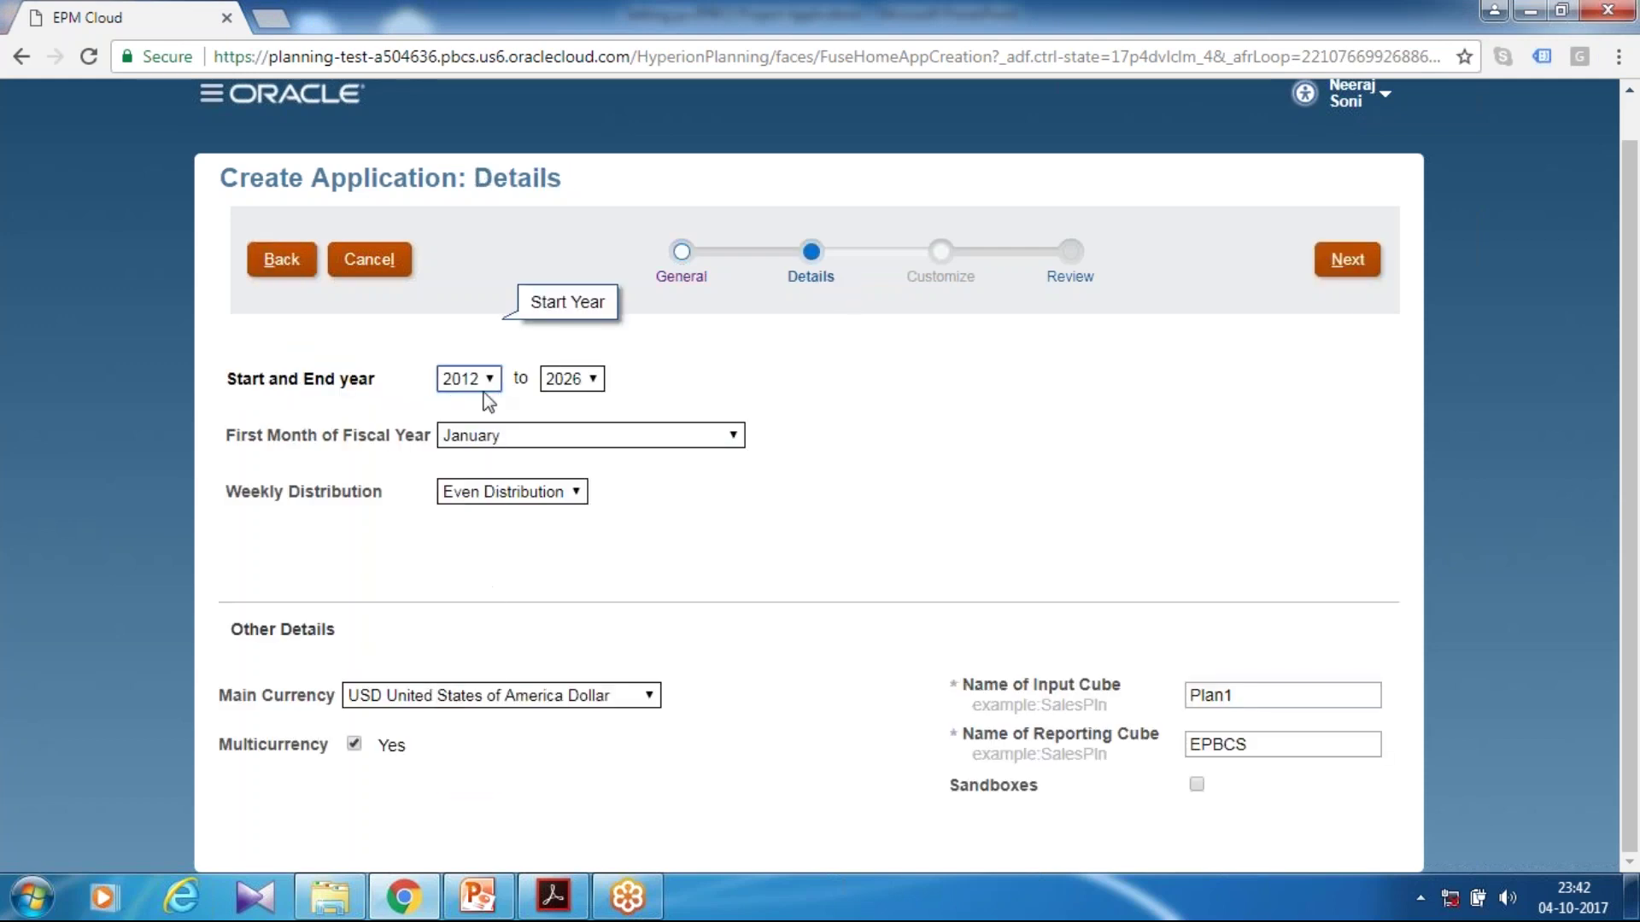
click(557, 380)
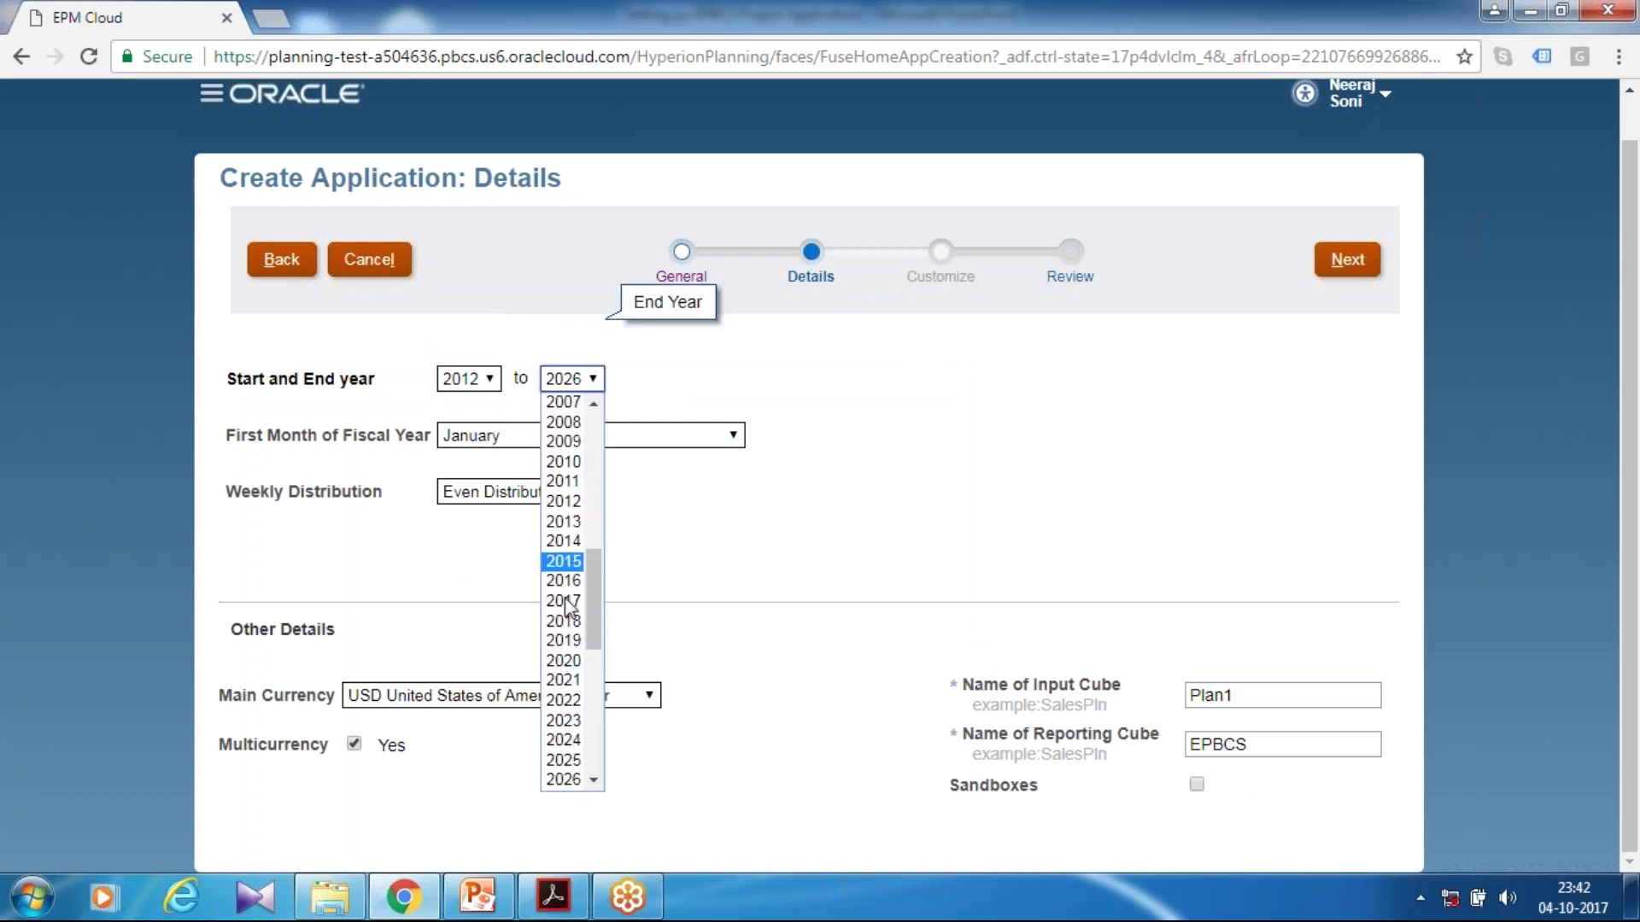
click(564, 661)
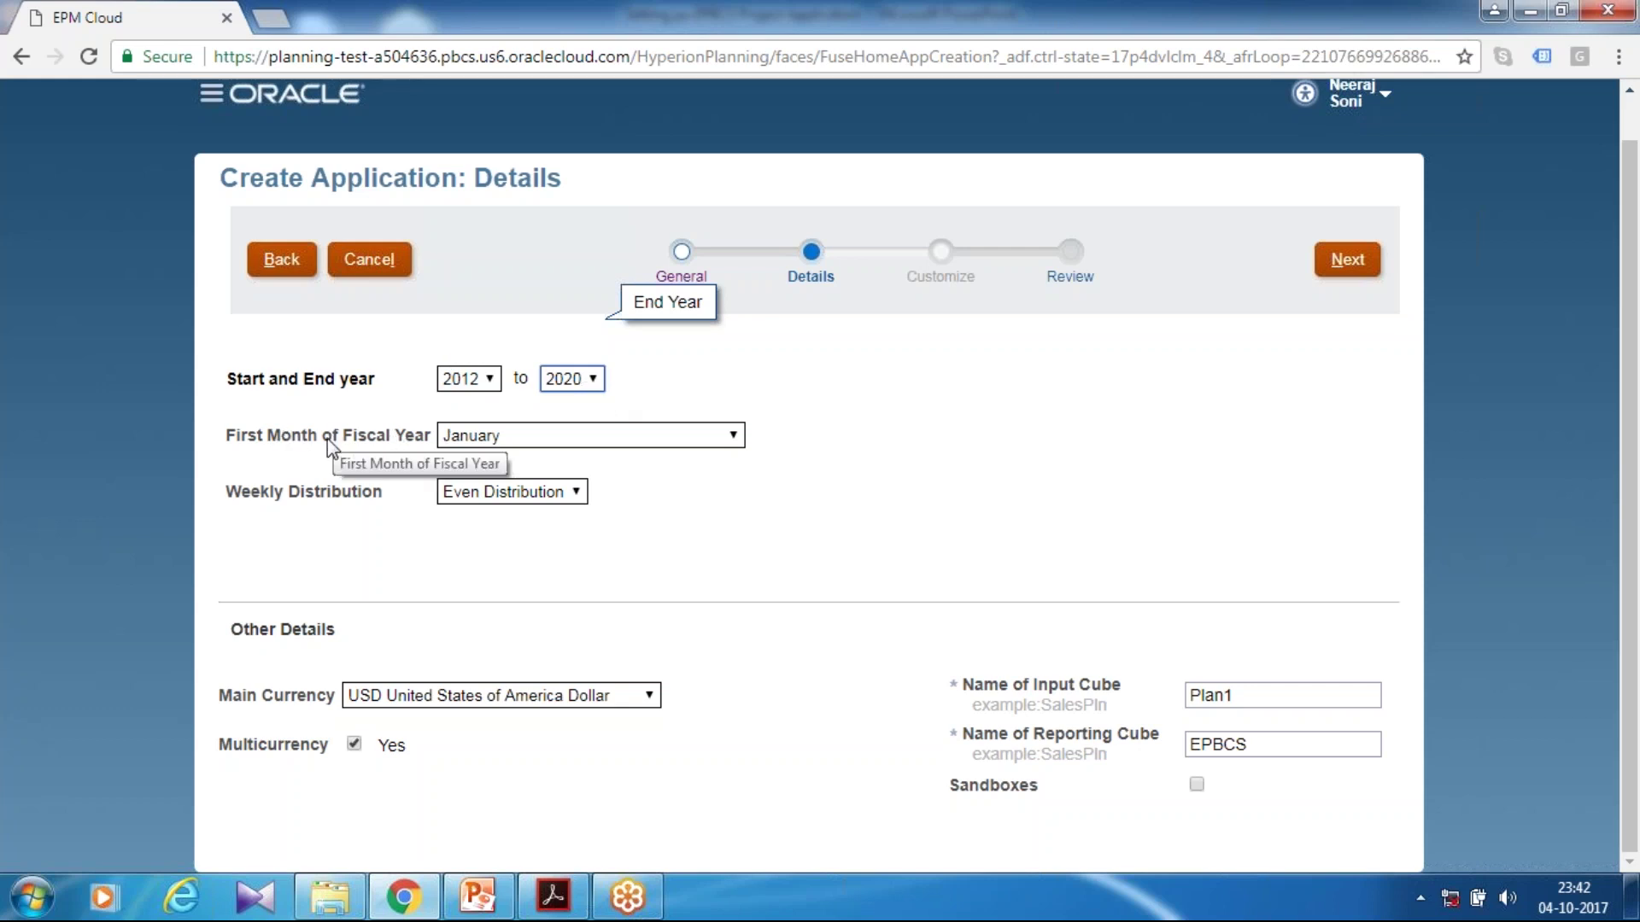
click(520, 435)
click(519, 436)
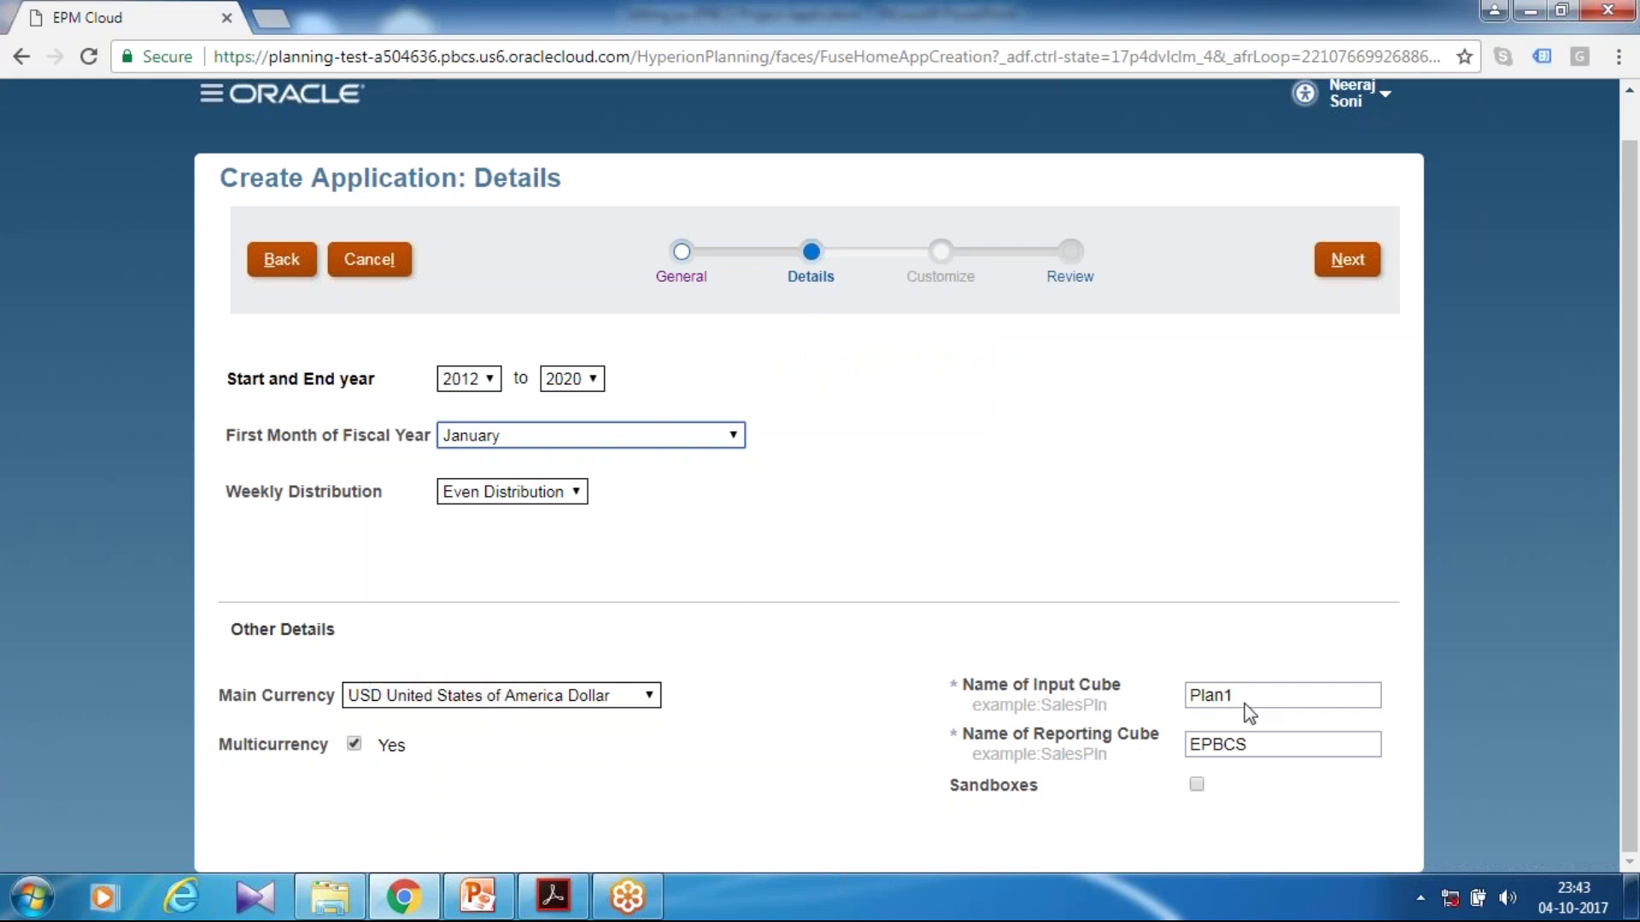
- Proceed to the review stage and create the EPBCS application, acknowledging the creation status
click(1347, 259)
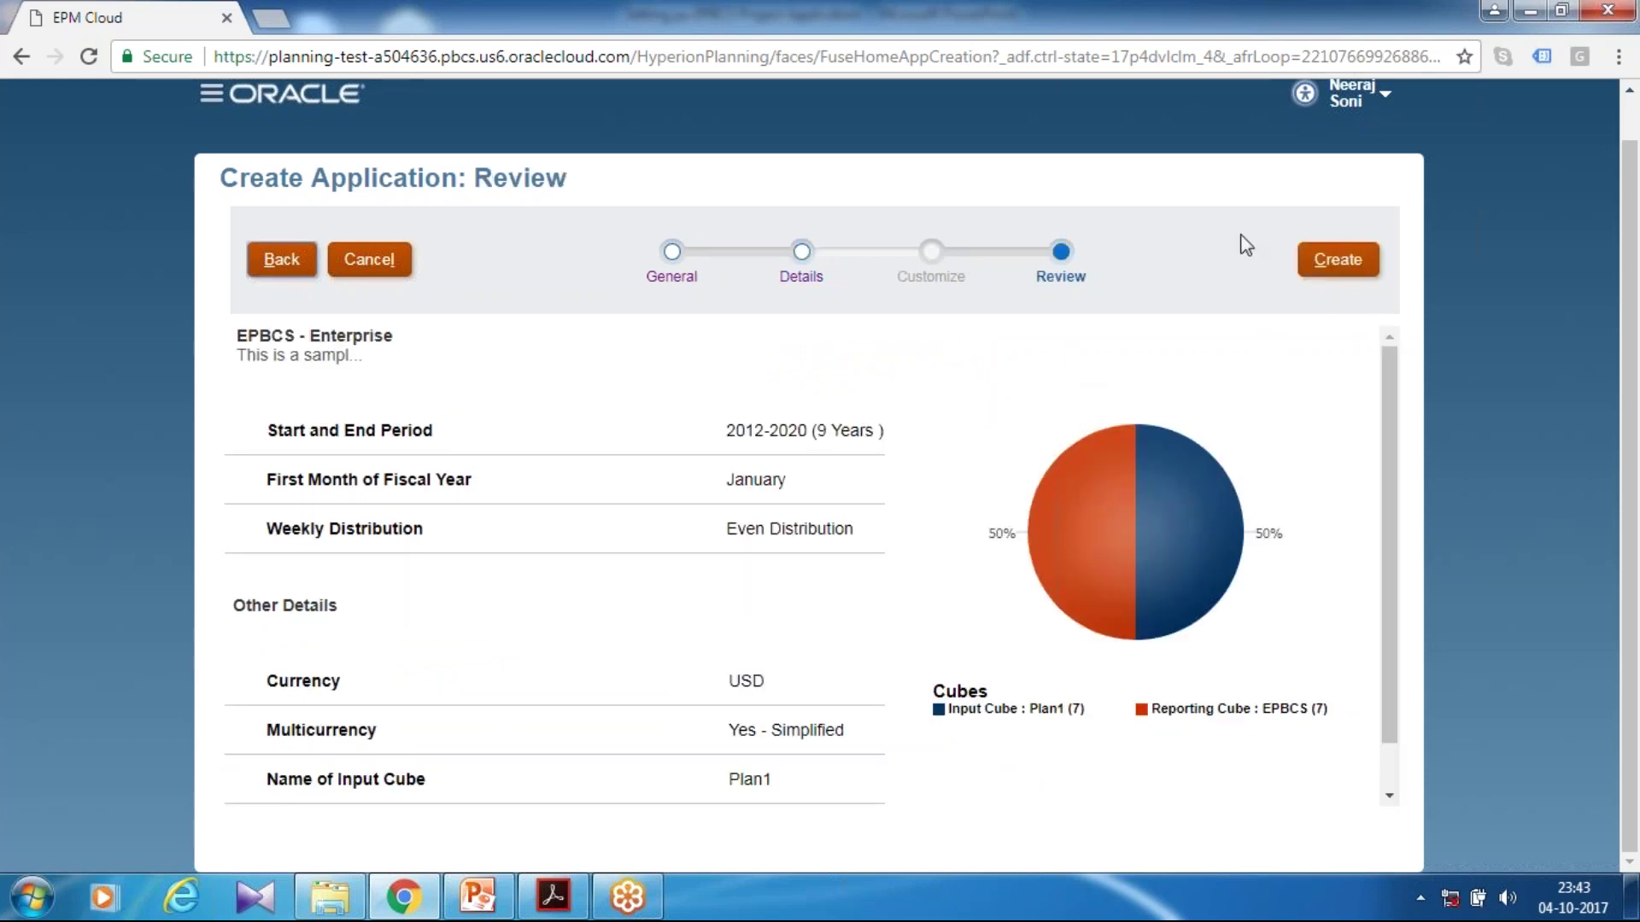
click(1346, 268)
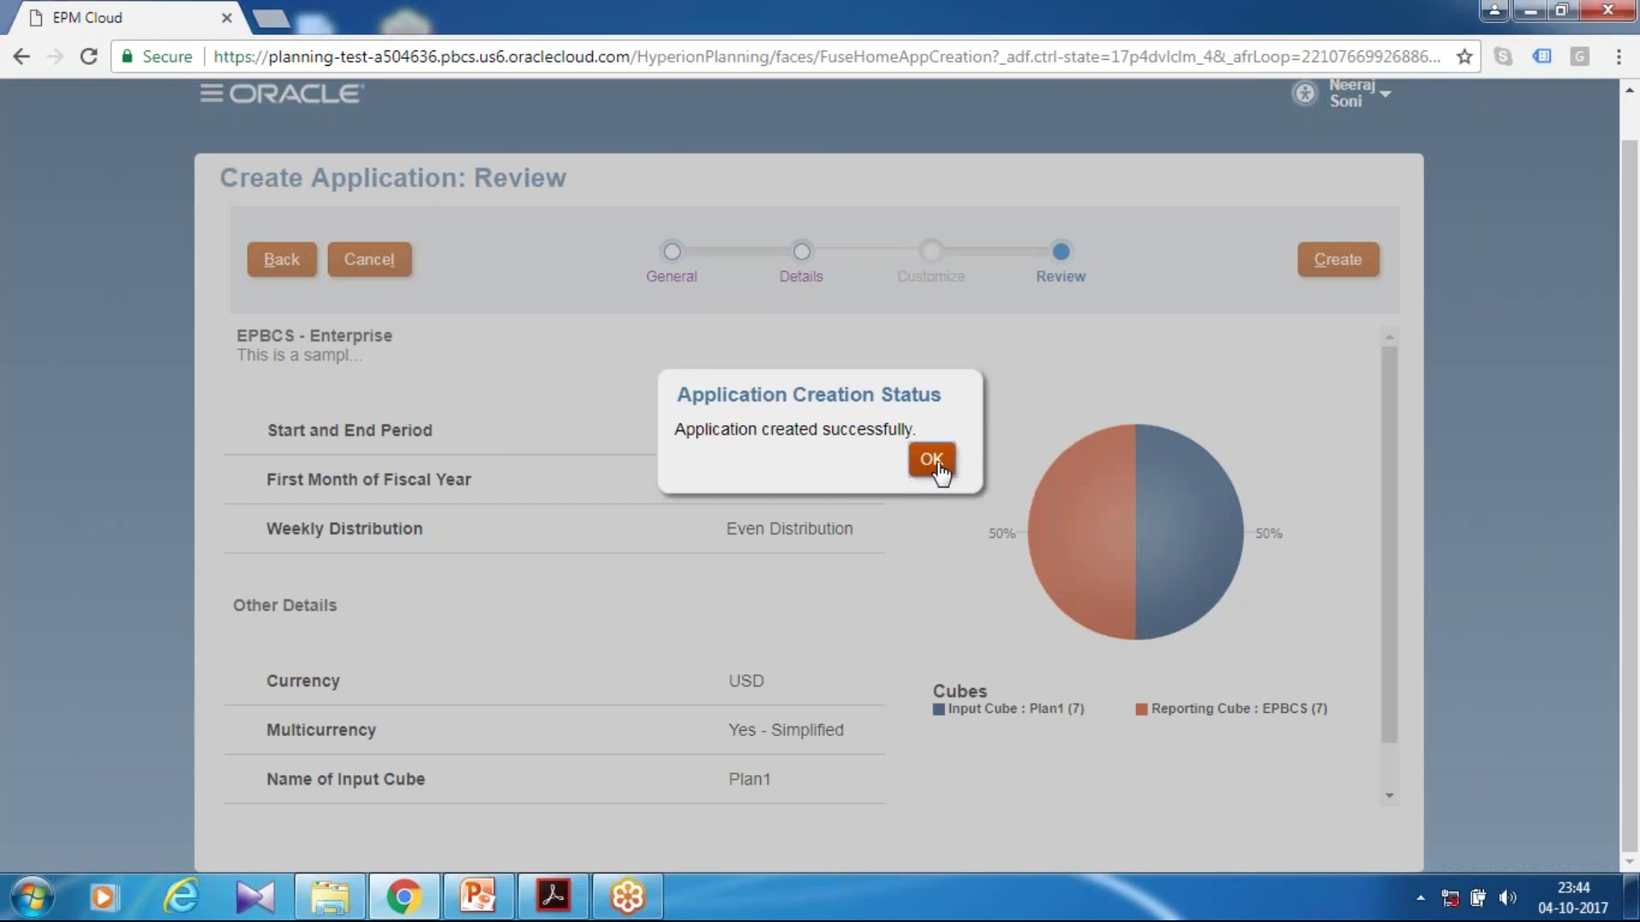
key(Return)
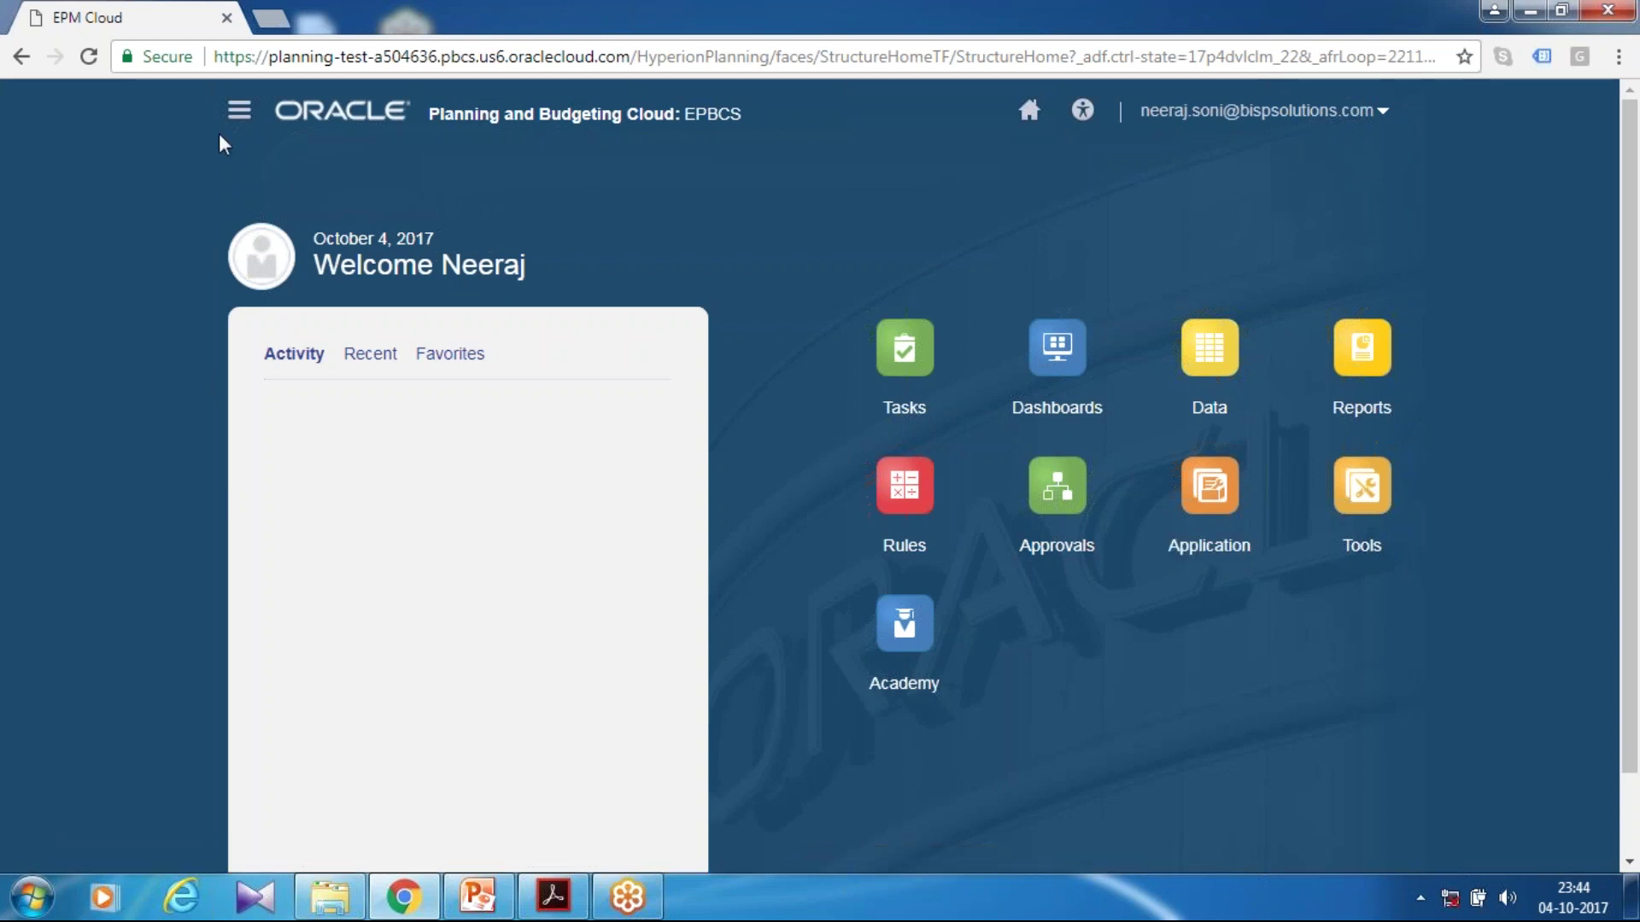
- Open the Dimensions editor and display the Entity dimension
click(239, 110)
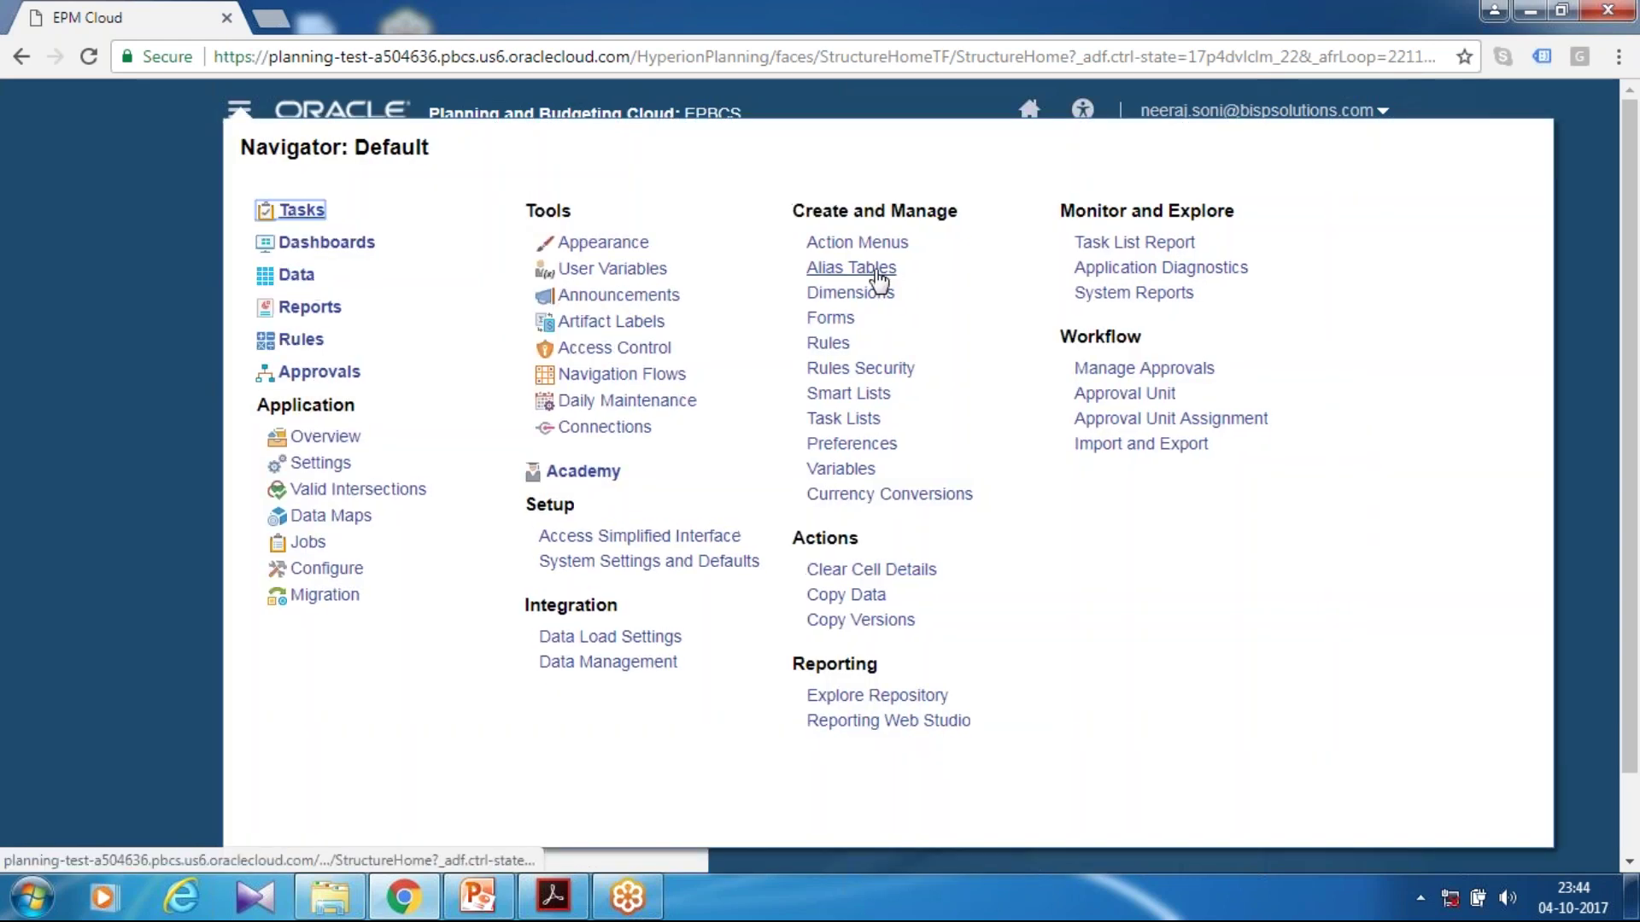
click(850, 292)
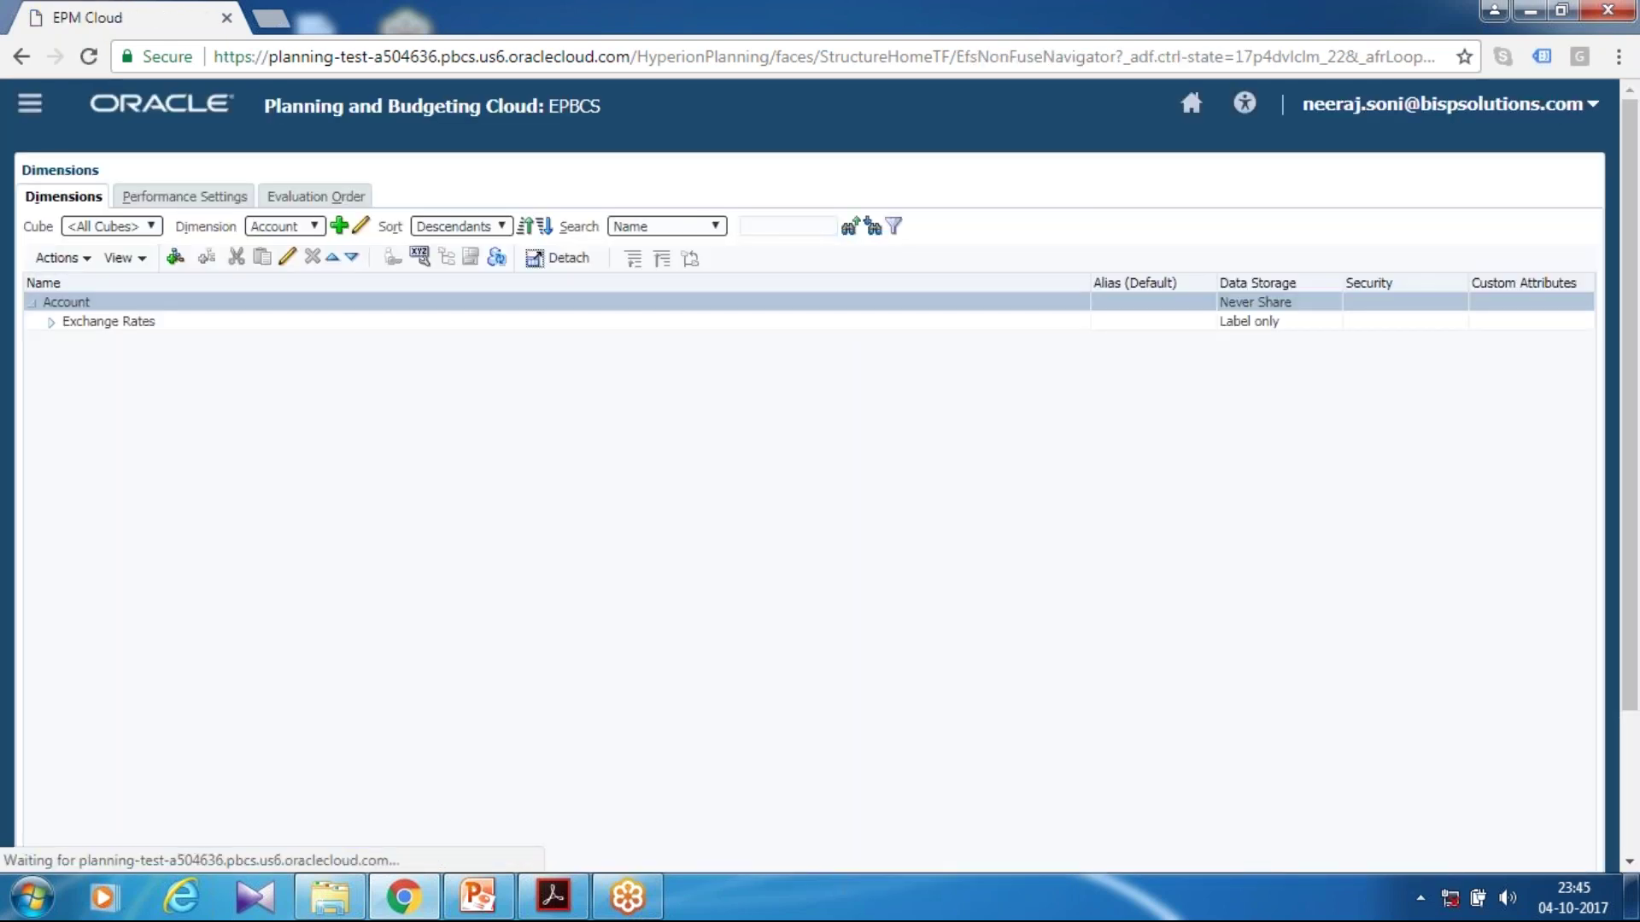
click(315, 227)
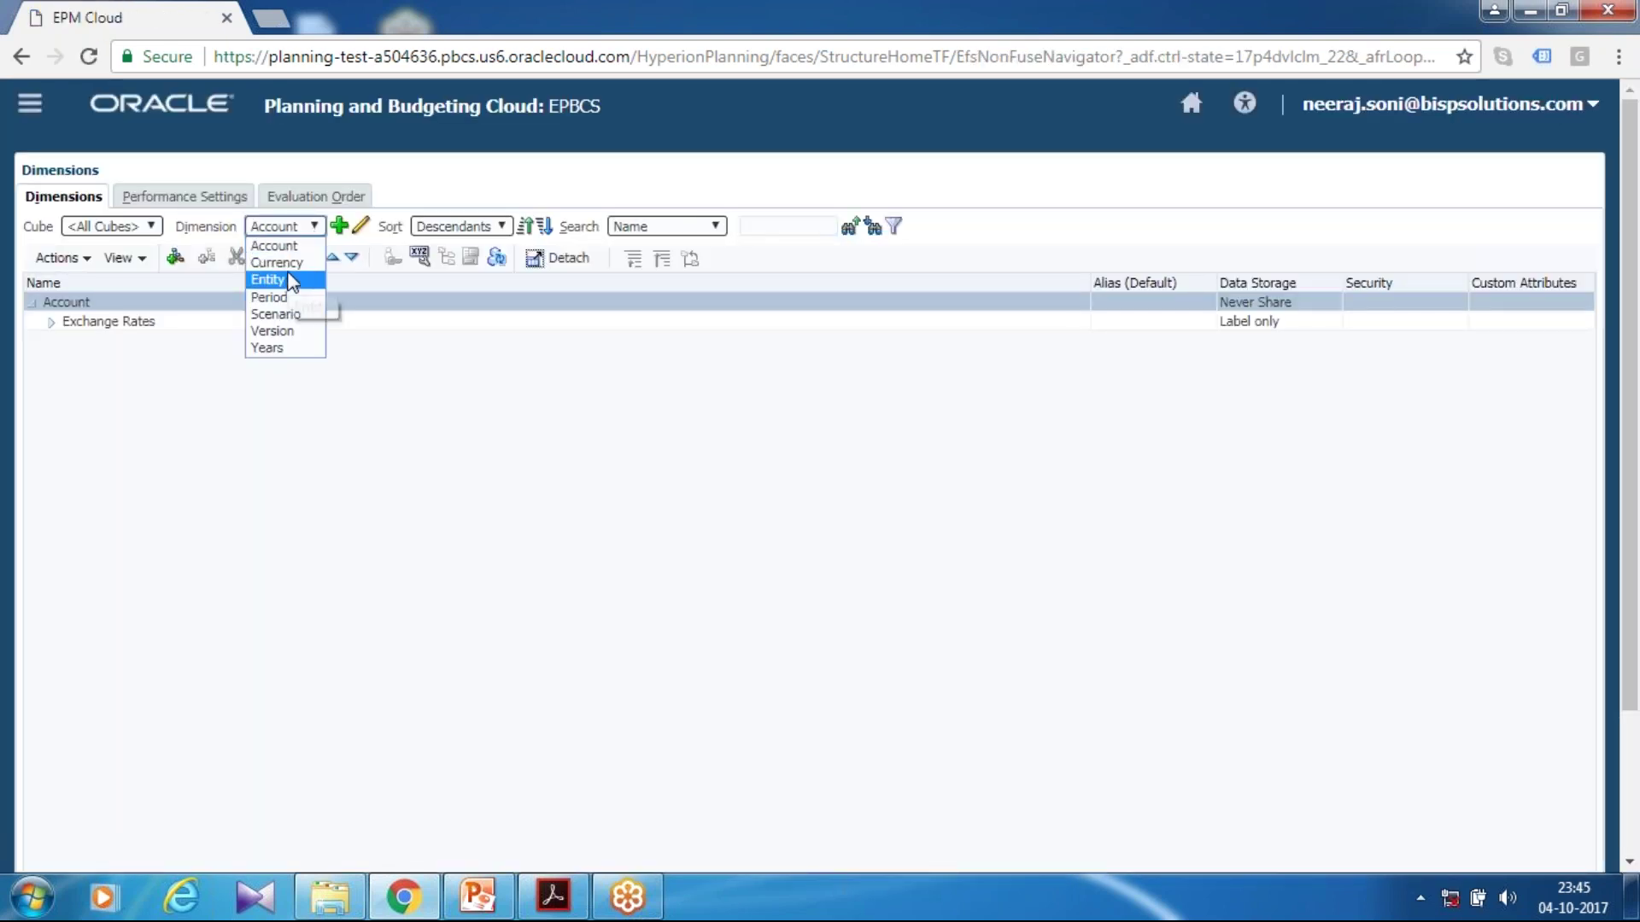
click(291, 274)
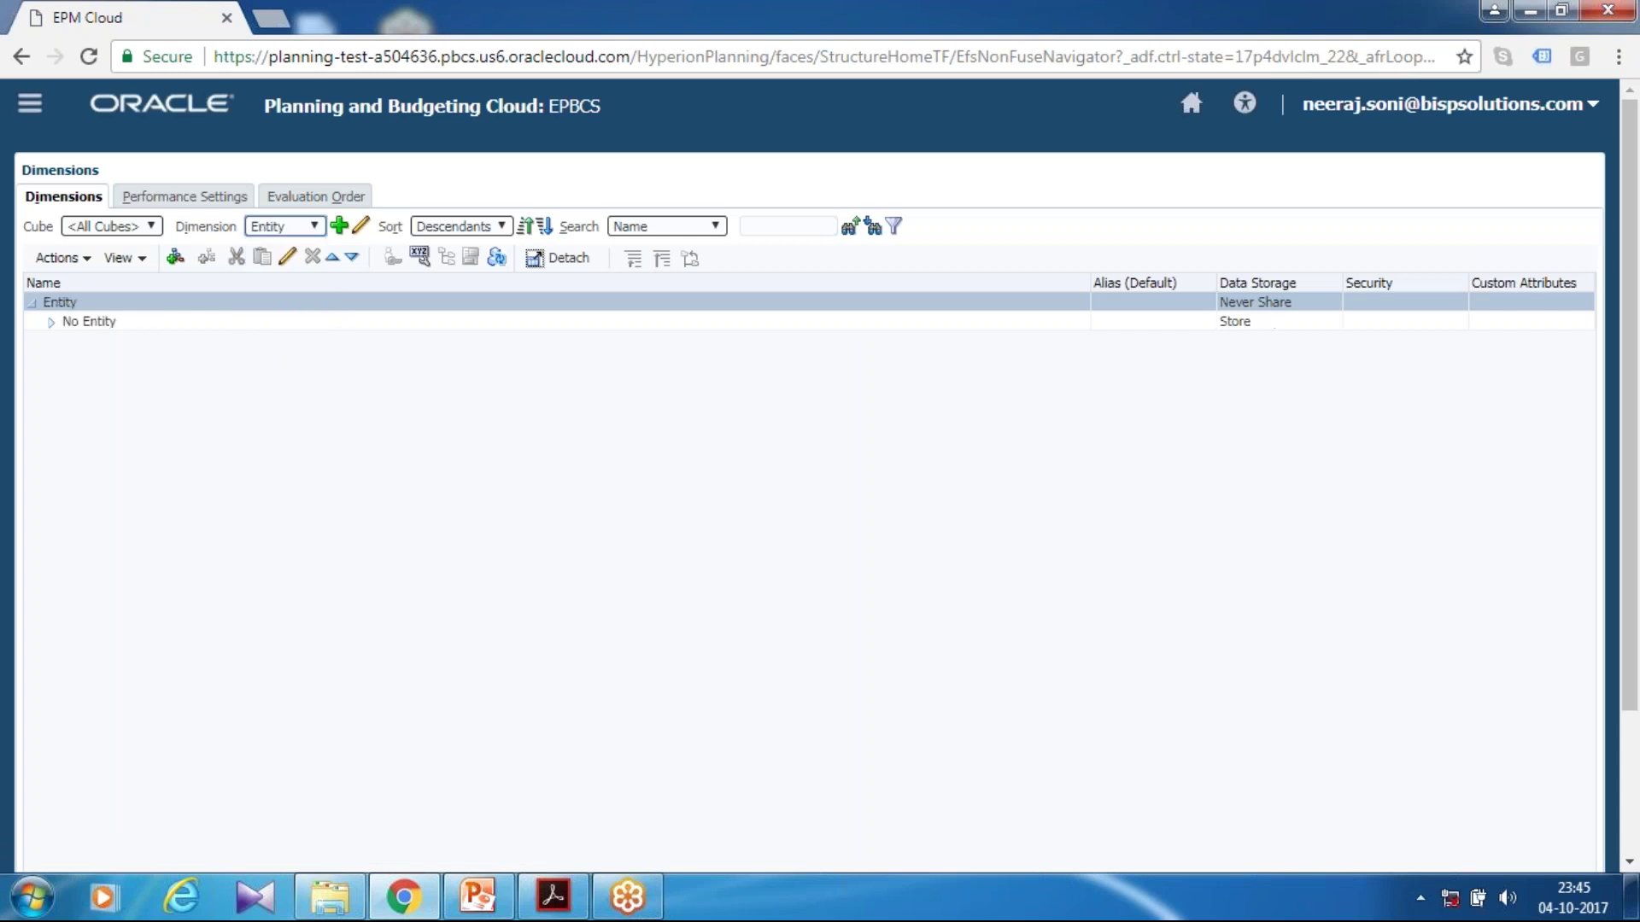
- Rename the Entity dimension to Department in its properties and save
click(362, 229)
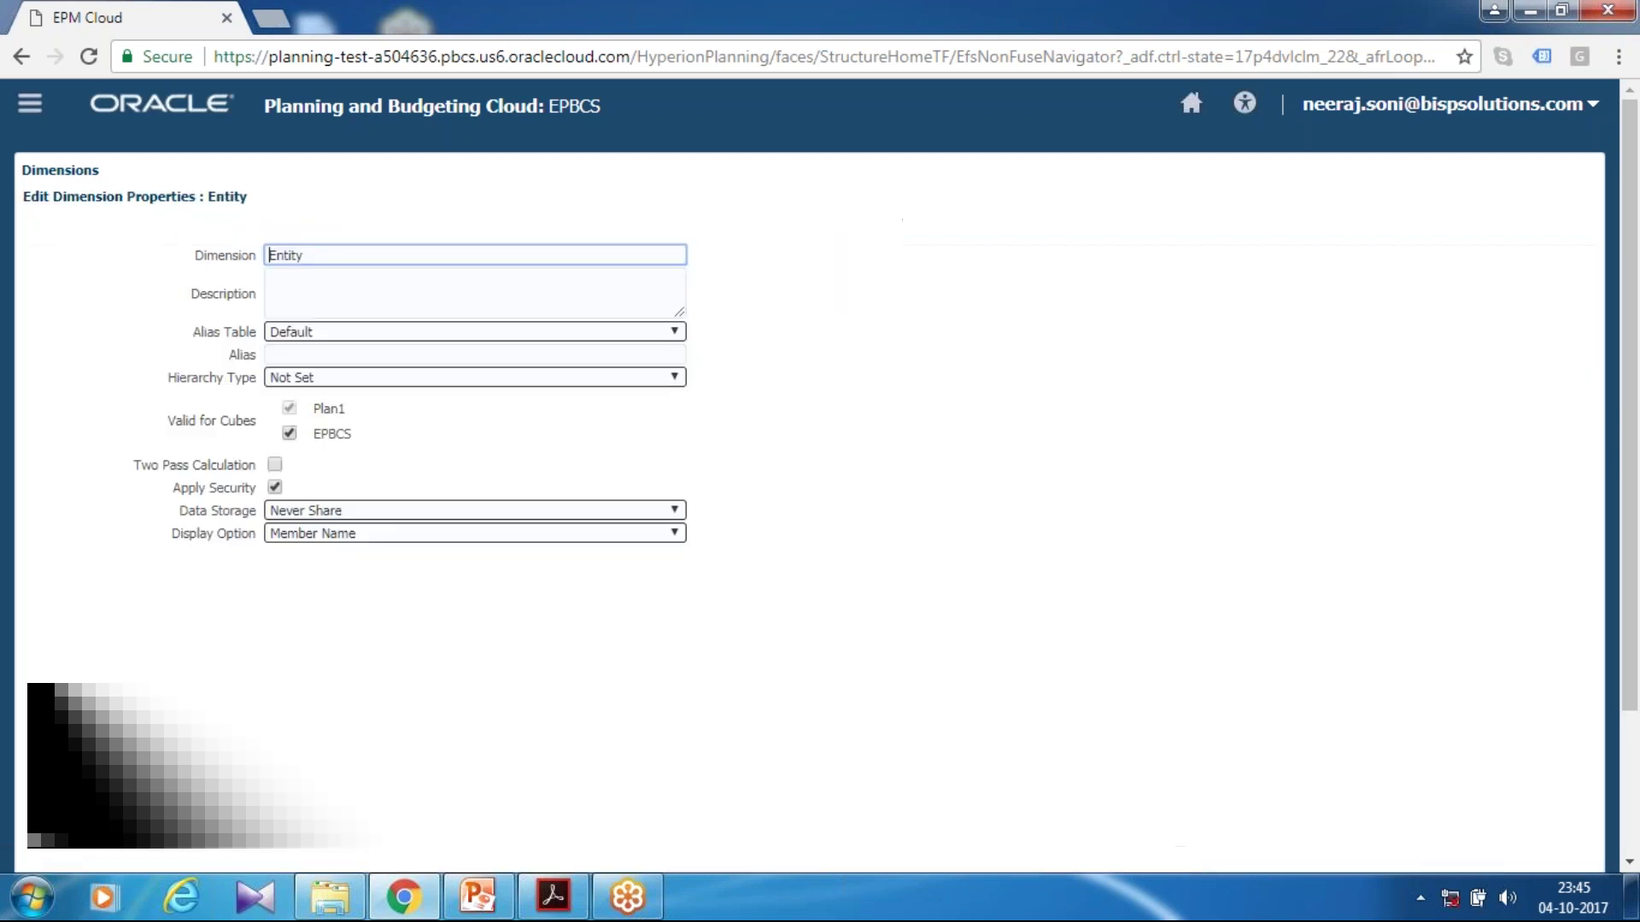
double_click(366, 256)
text(Department)
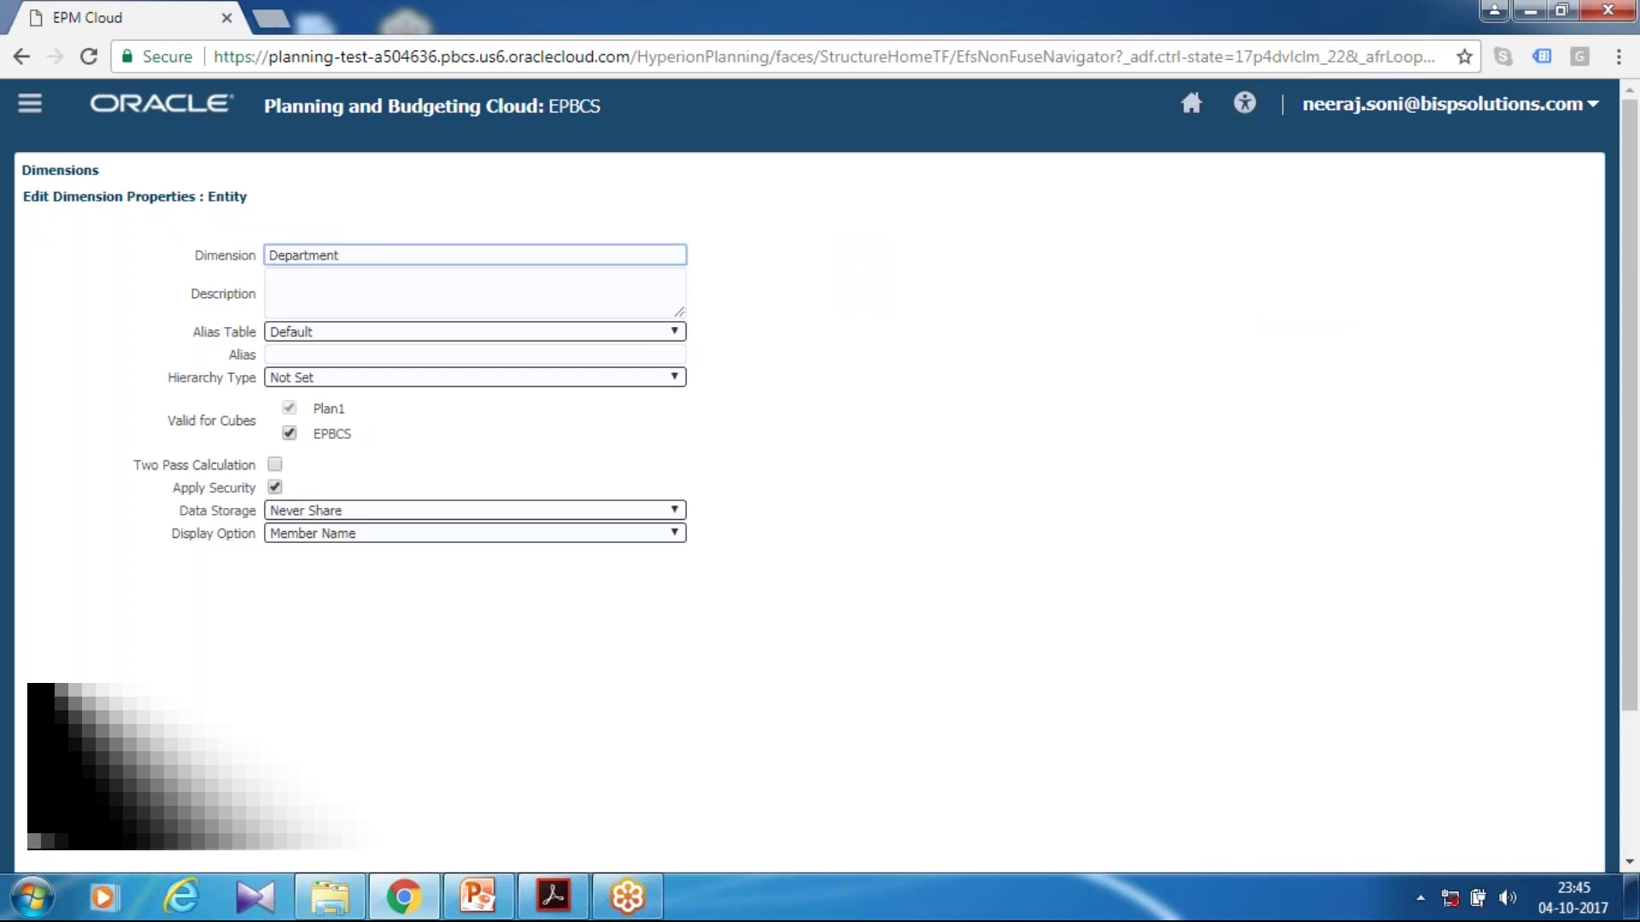
scroll(1110, 453, down, 2)
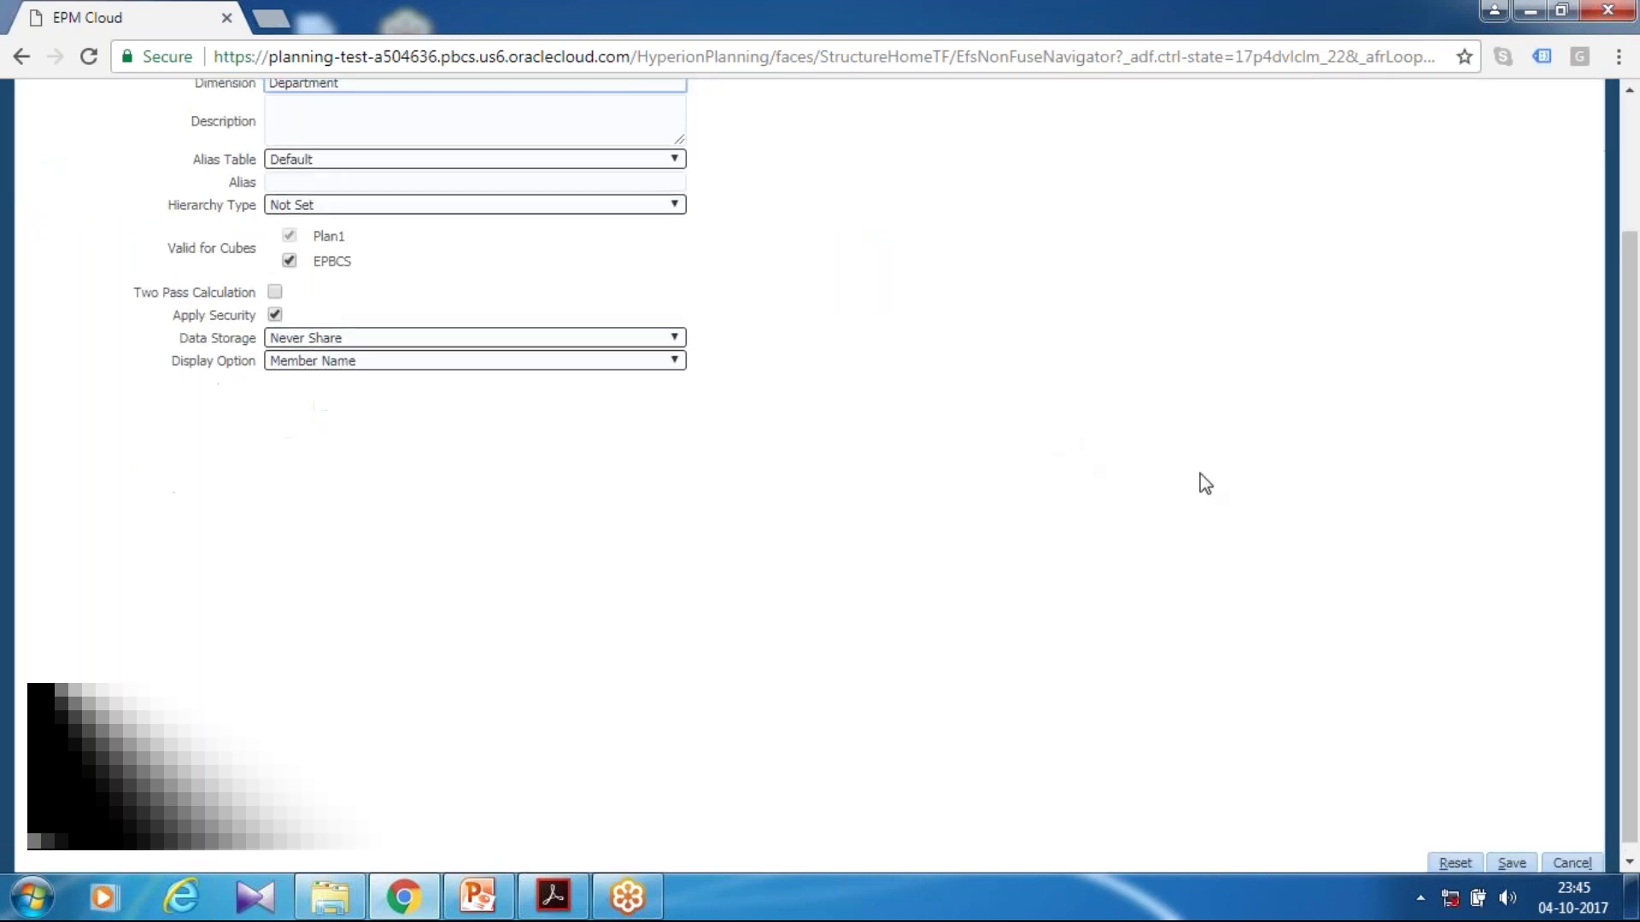
click(1510, 853)
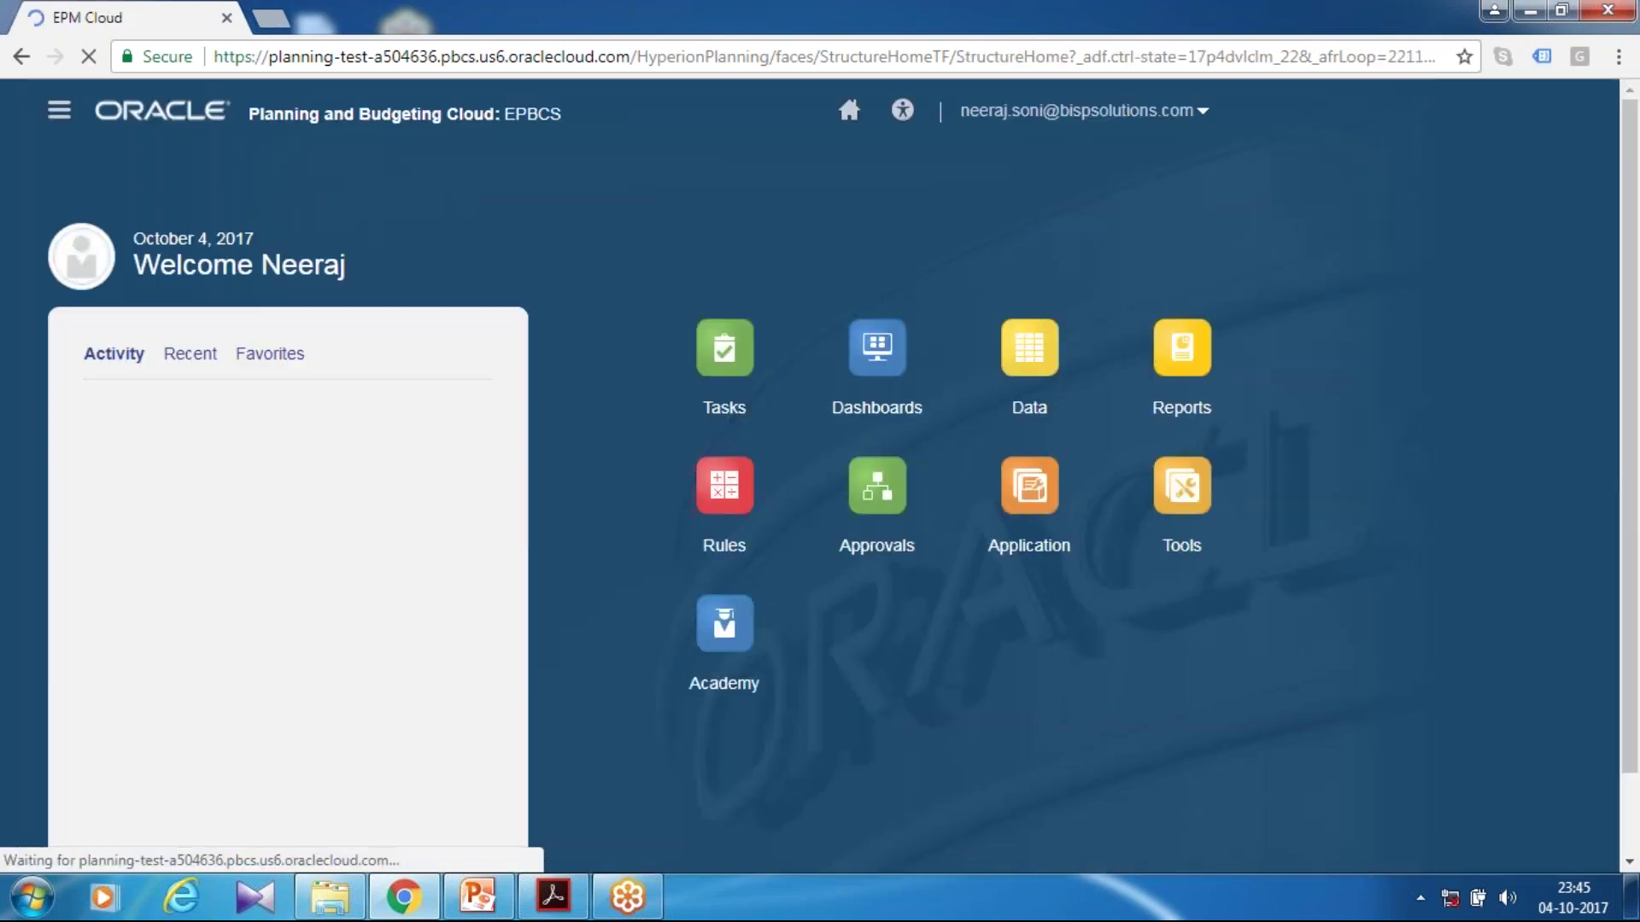
- Go to the application's configuration, choose Projects and open its Enable Features dialog
click(1224, 459)
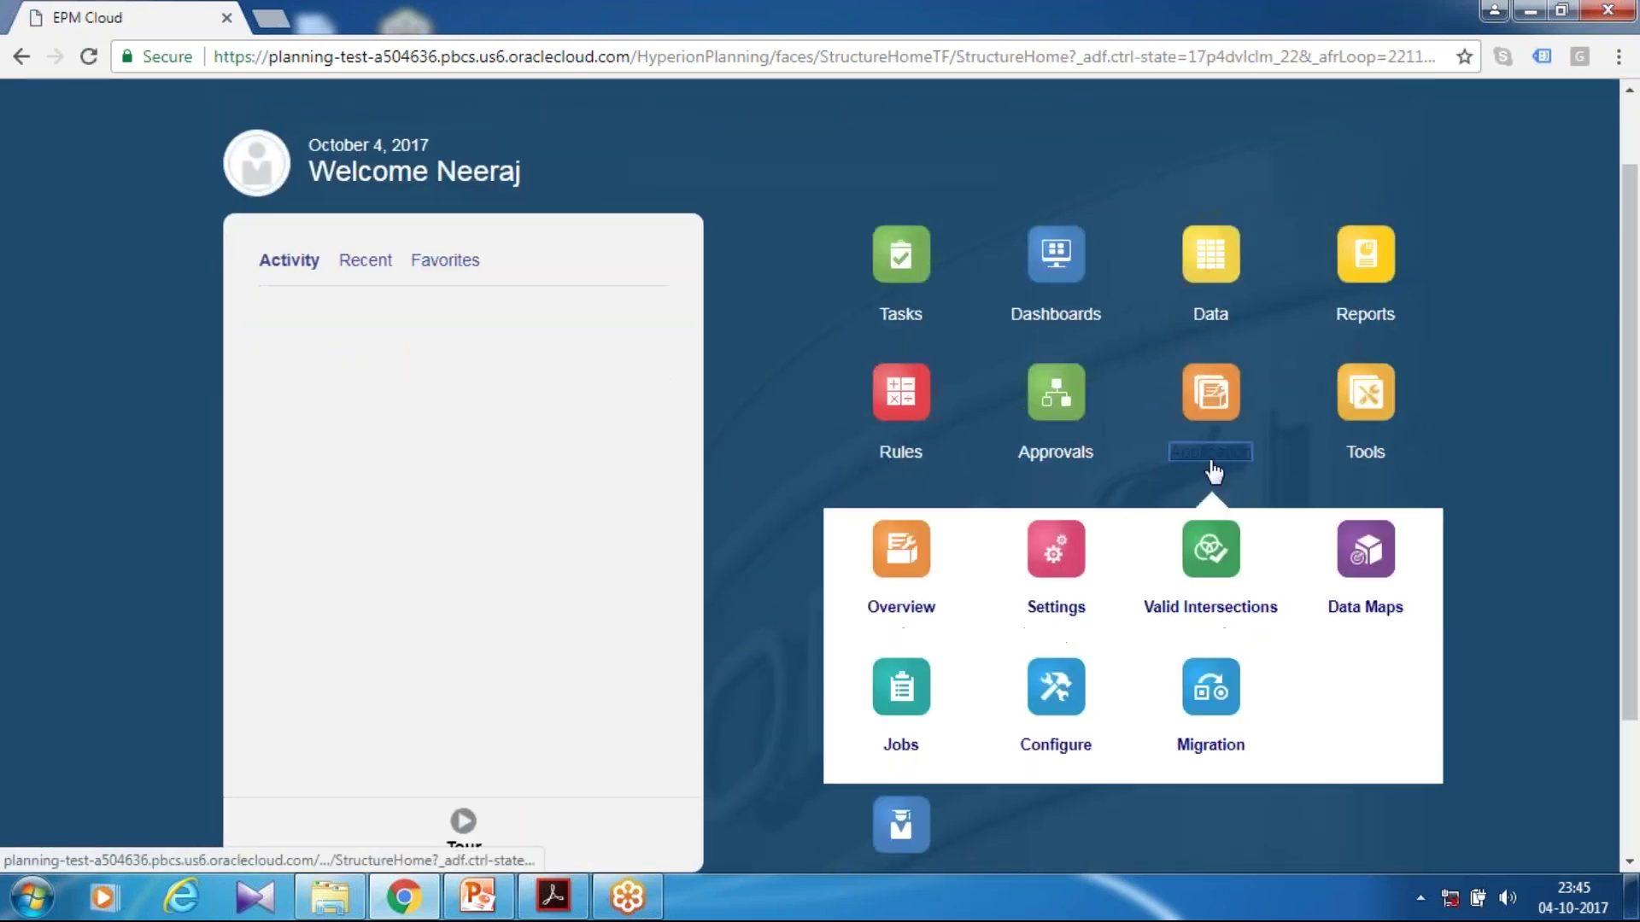
click(1059, 745)
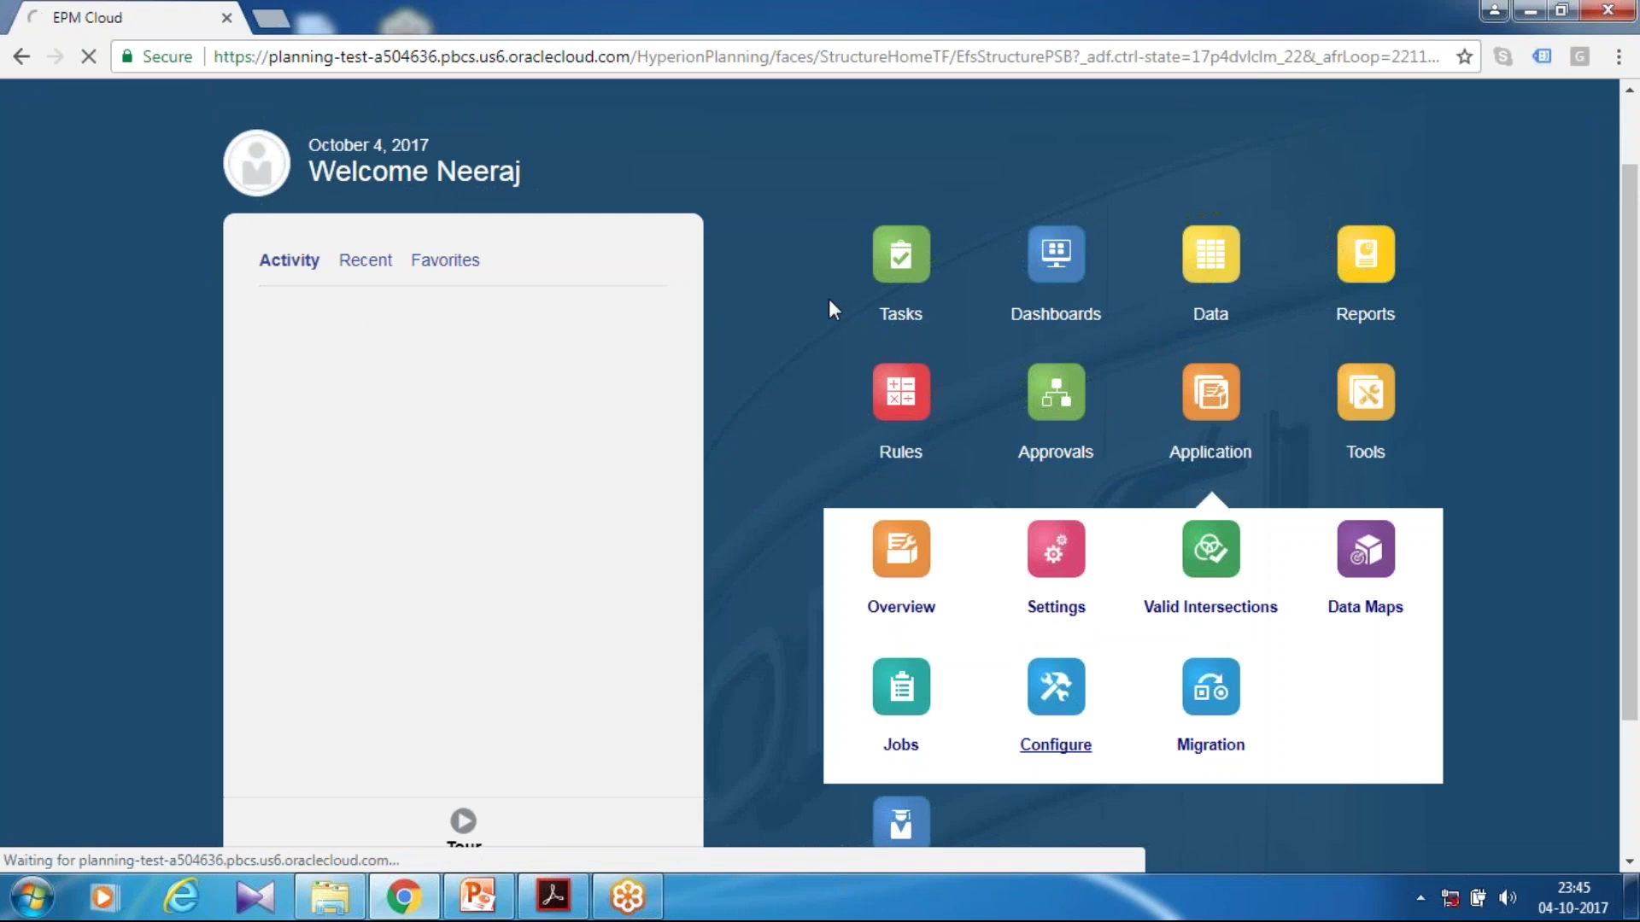
click(437, 296)
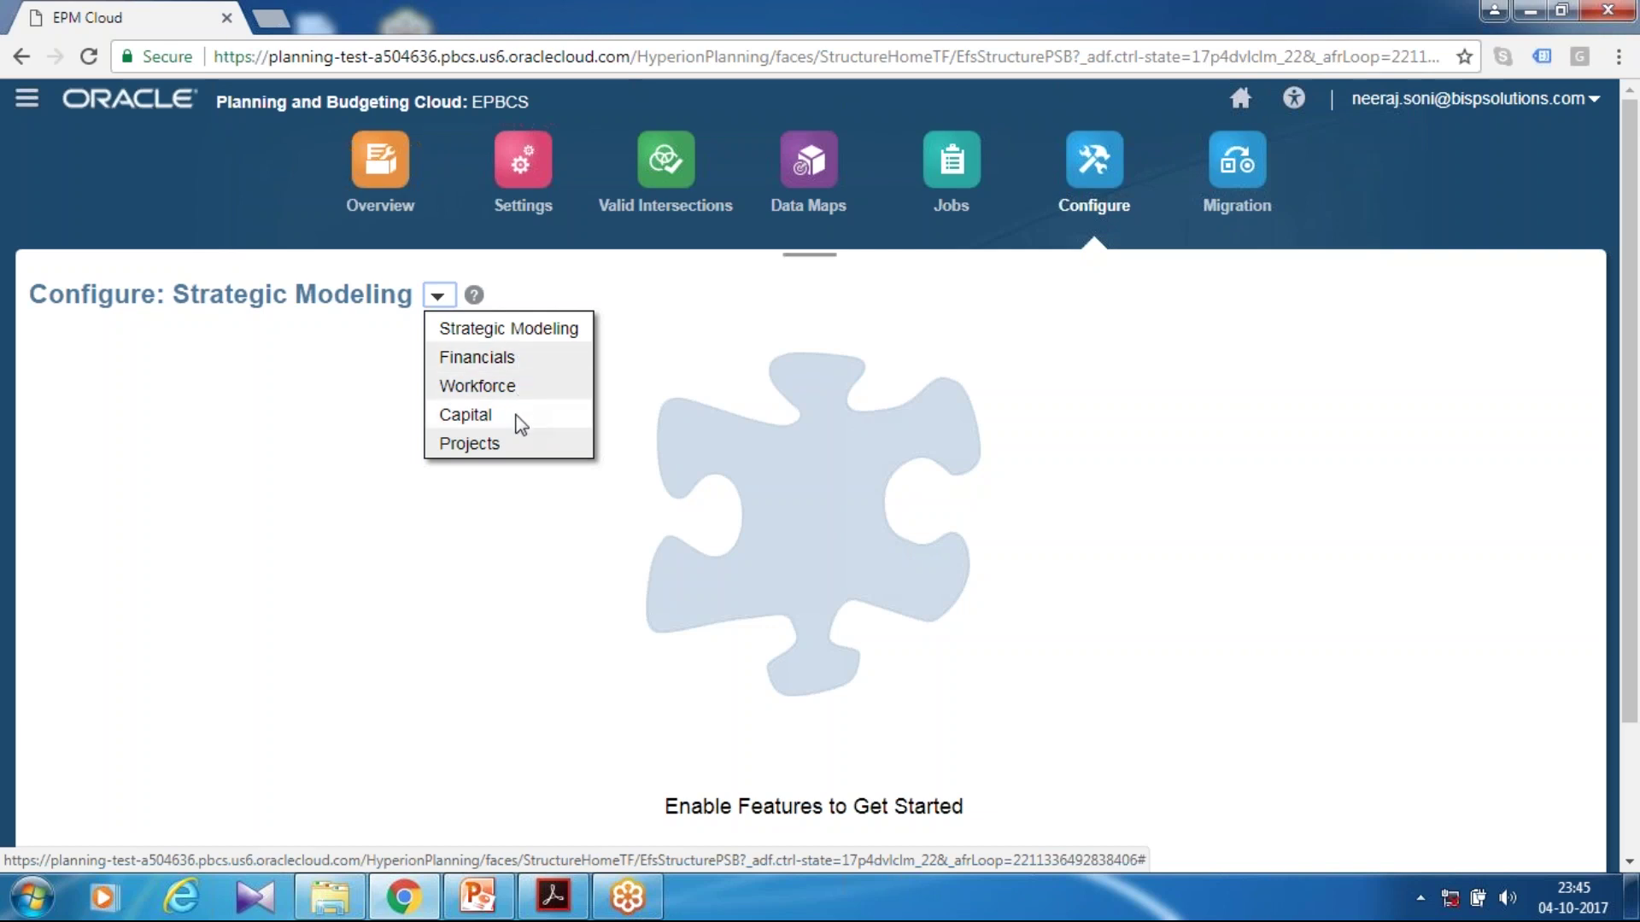
click(502, 441)
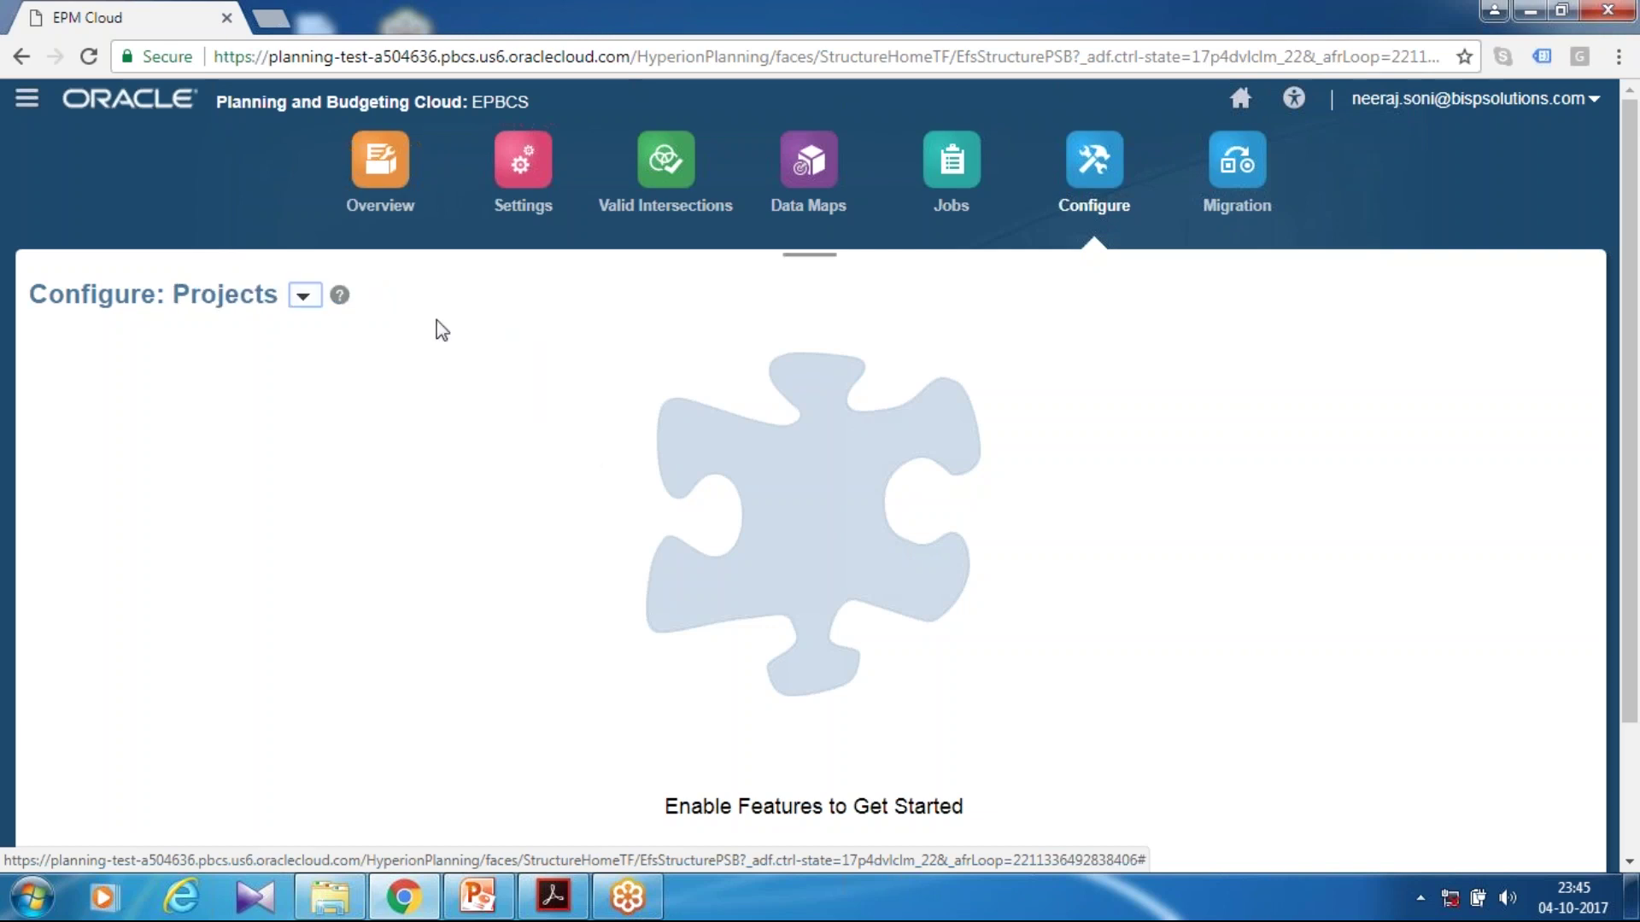
scroll(820, 475, down, 2)
click(813, 741)
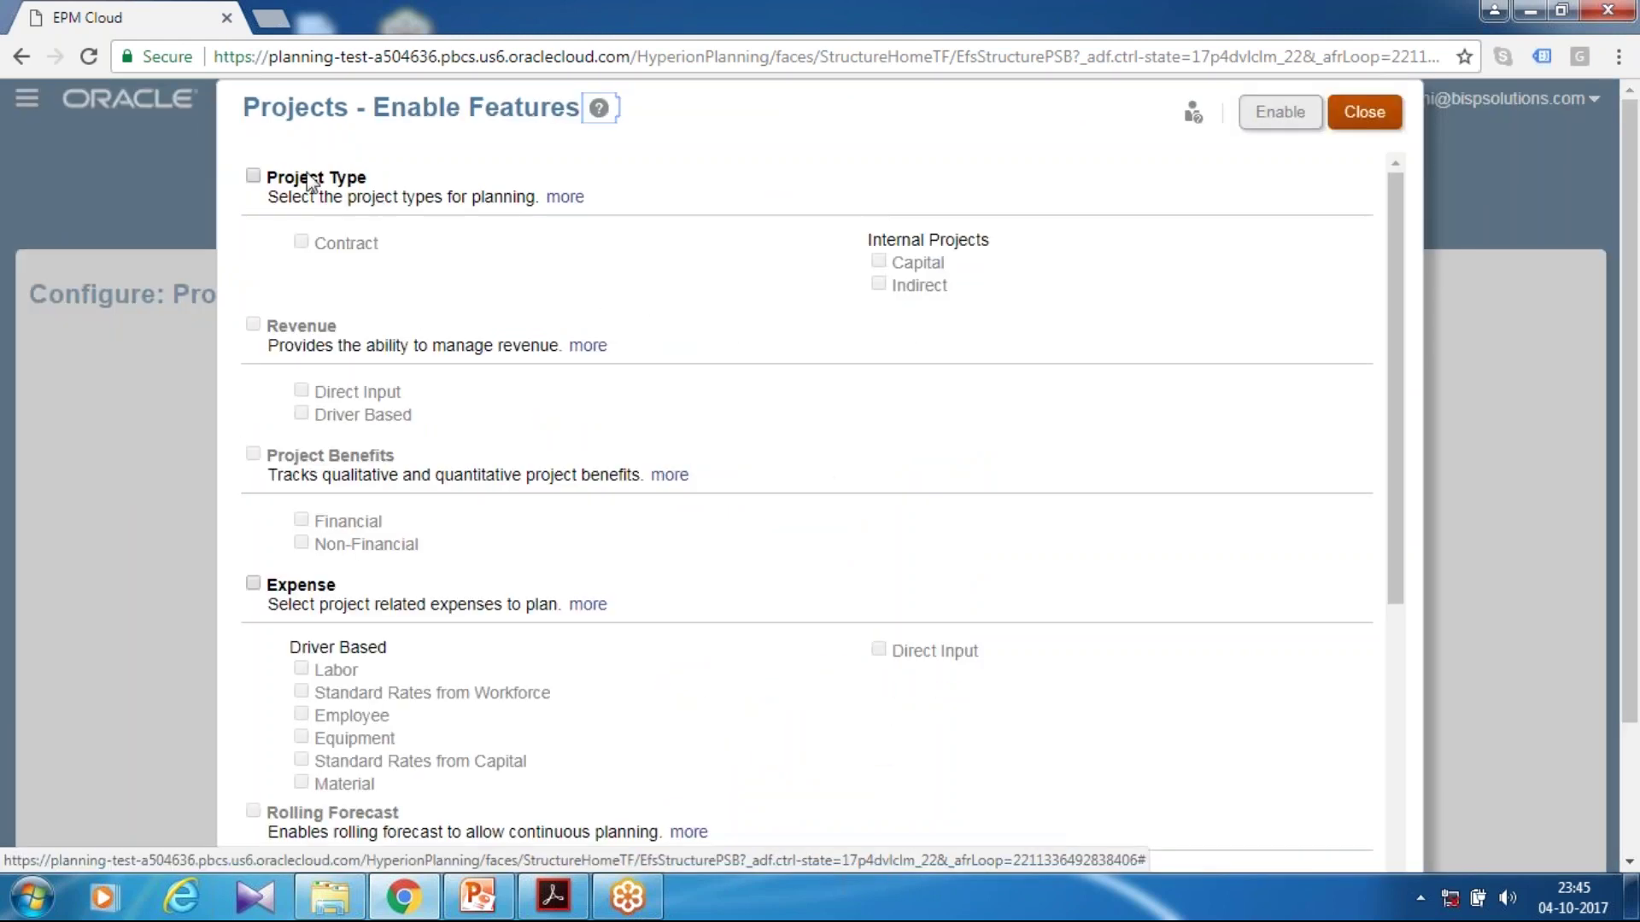
- Enable Project Type with Indirect internal projects, and Project Benefits with both Financial and Non-Financial
click(253, 177)
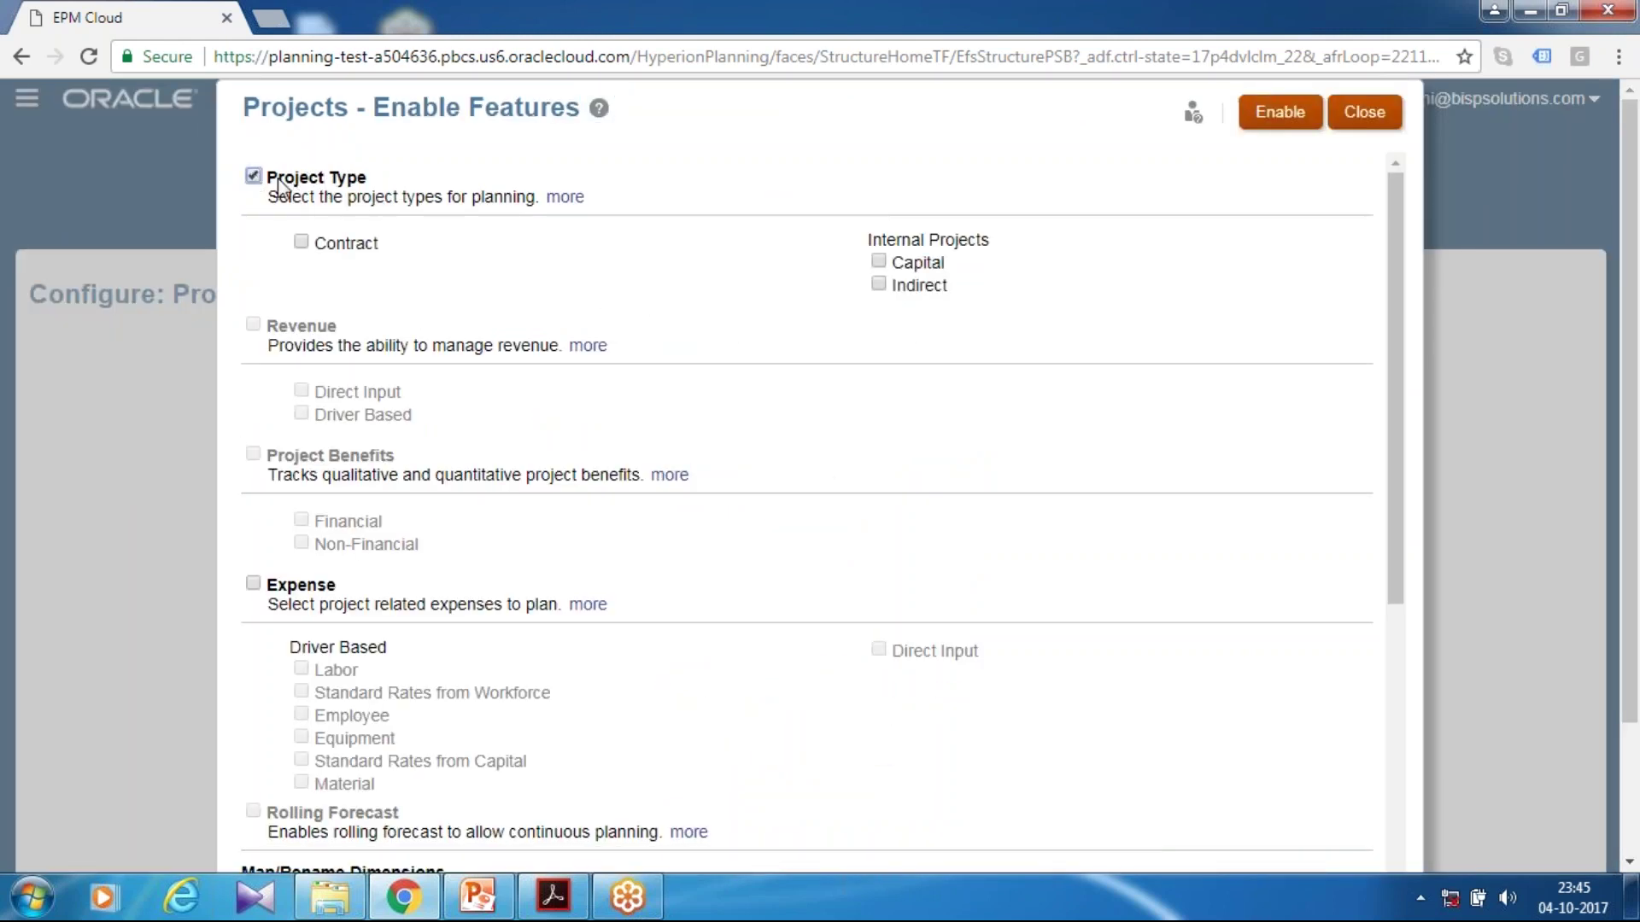
click(880, 283)
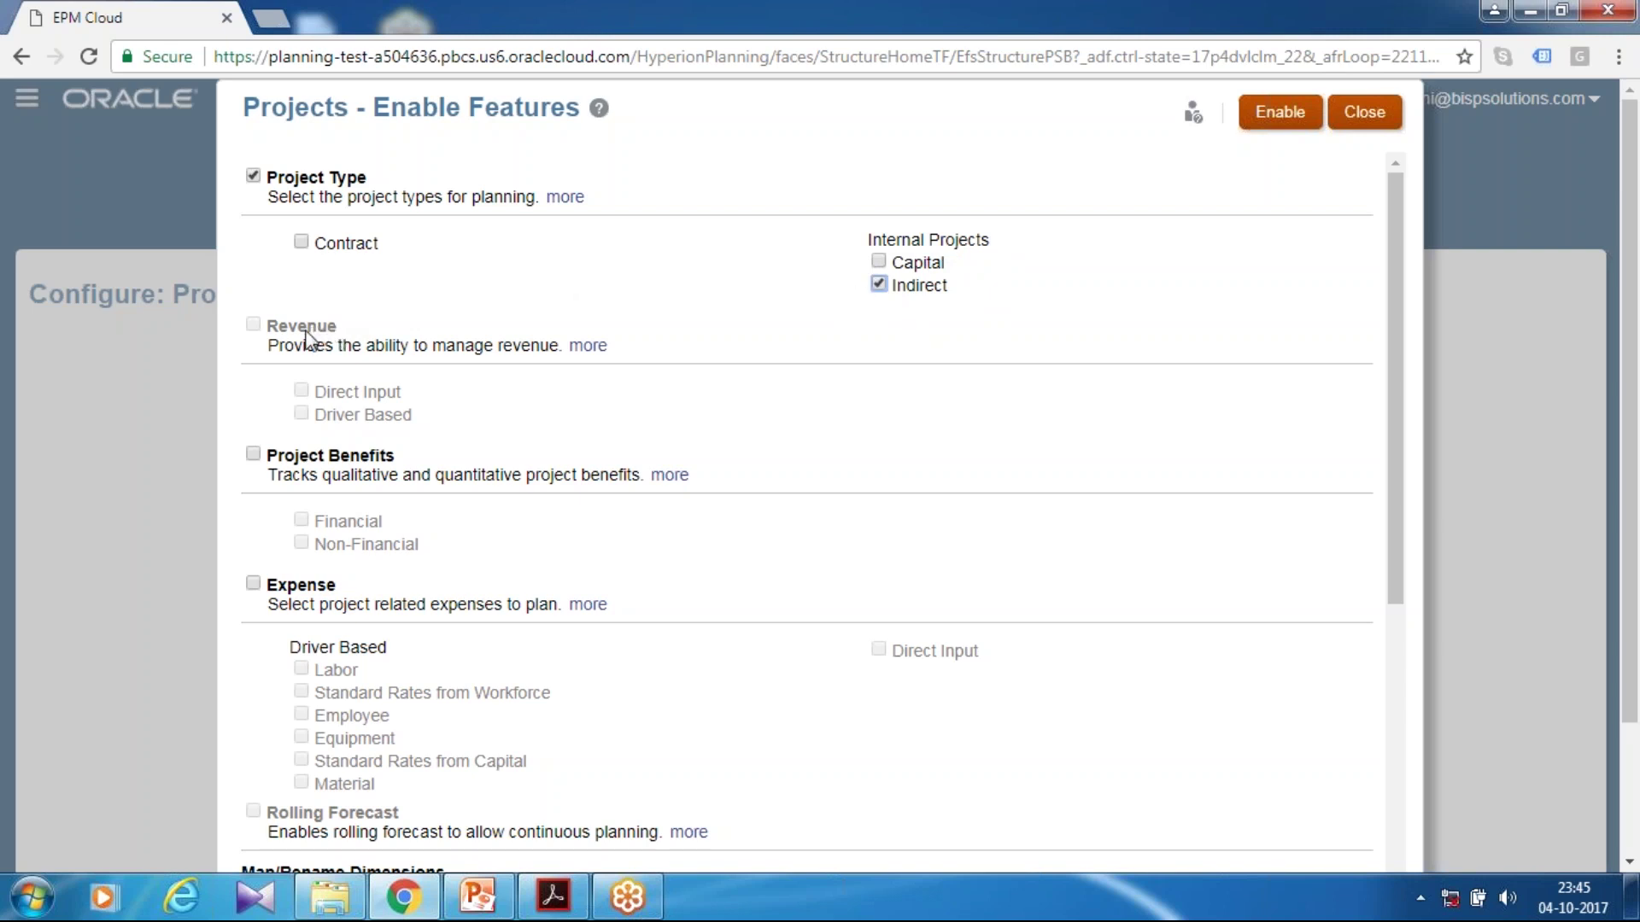
click(254, 456)
click(301, 520)
click(302, 544)
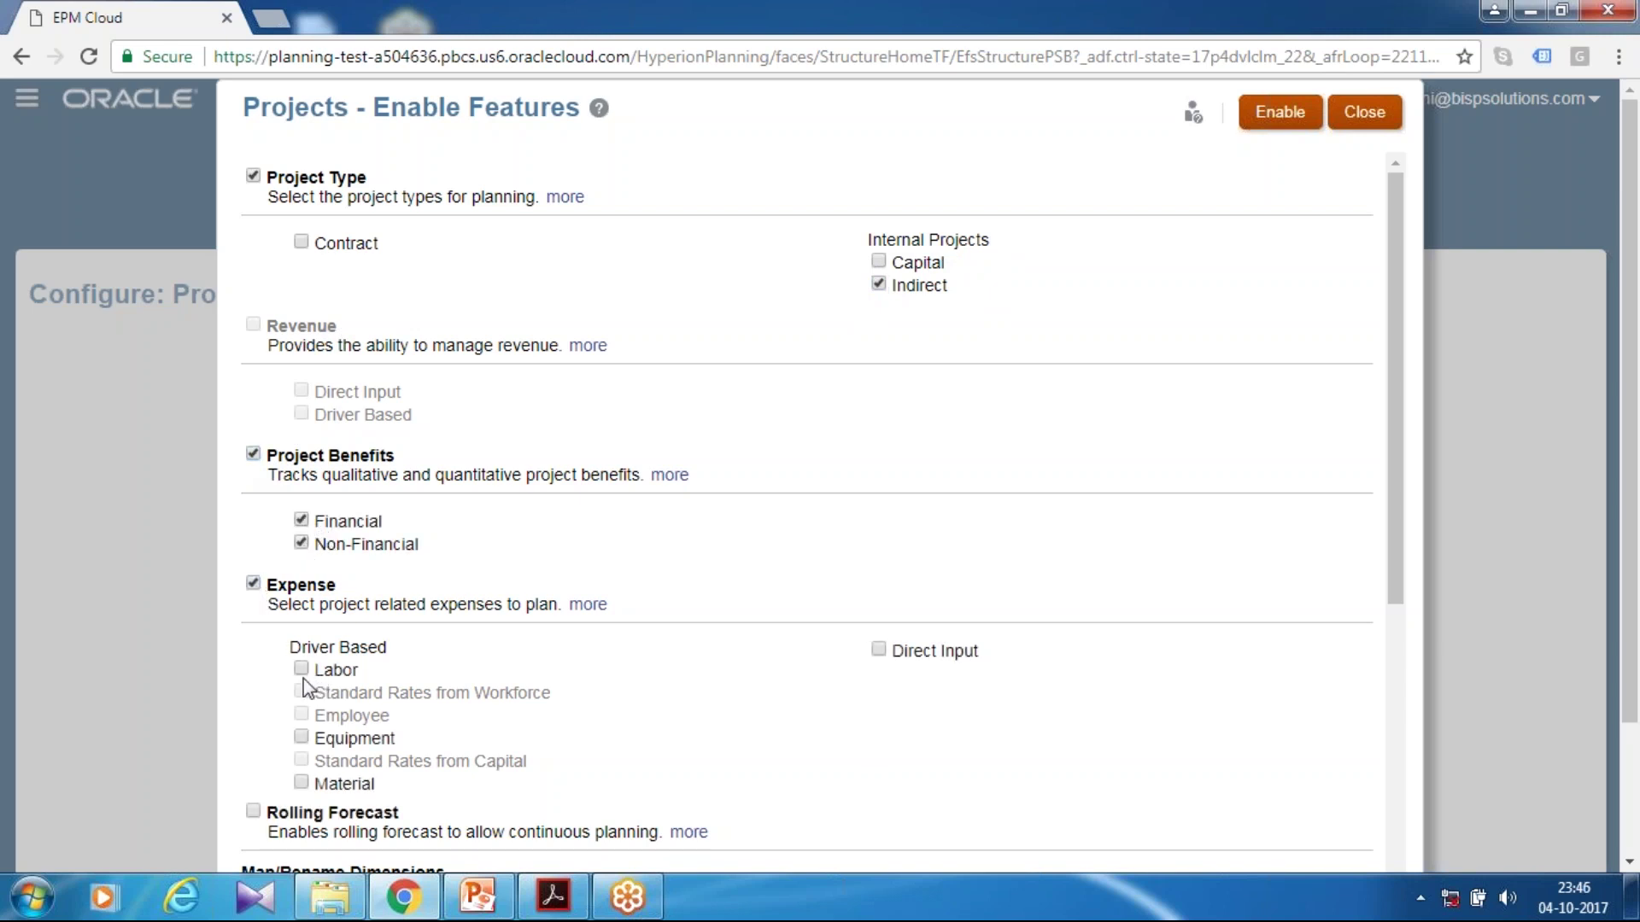
- Enable Expense planning with driver-based Labor and Direct Input
click(301, 670)
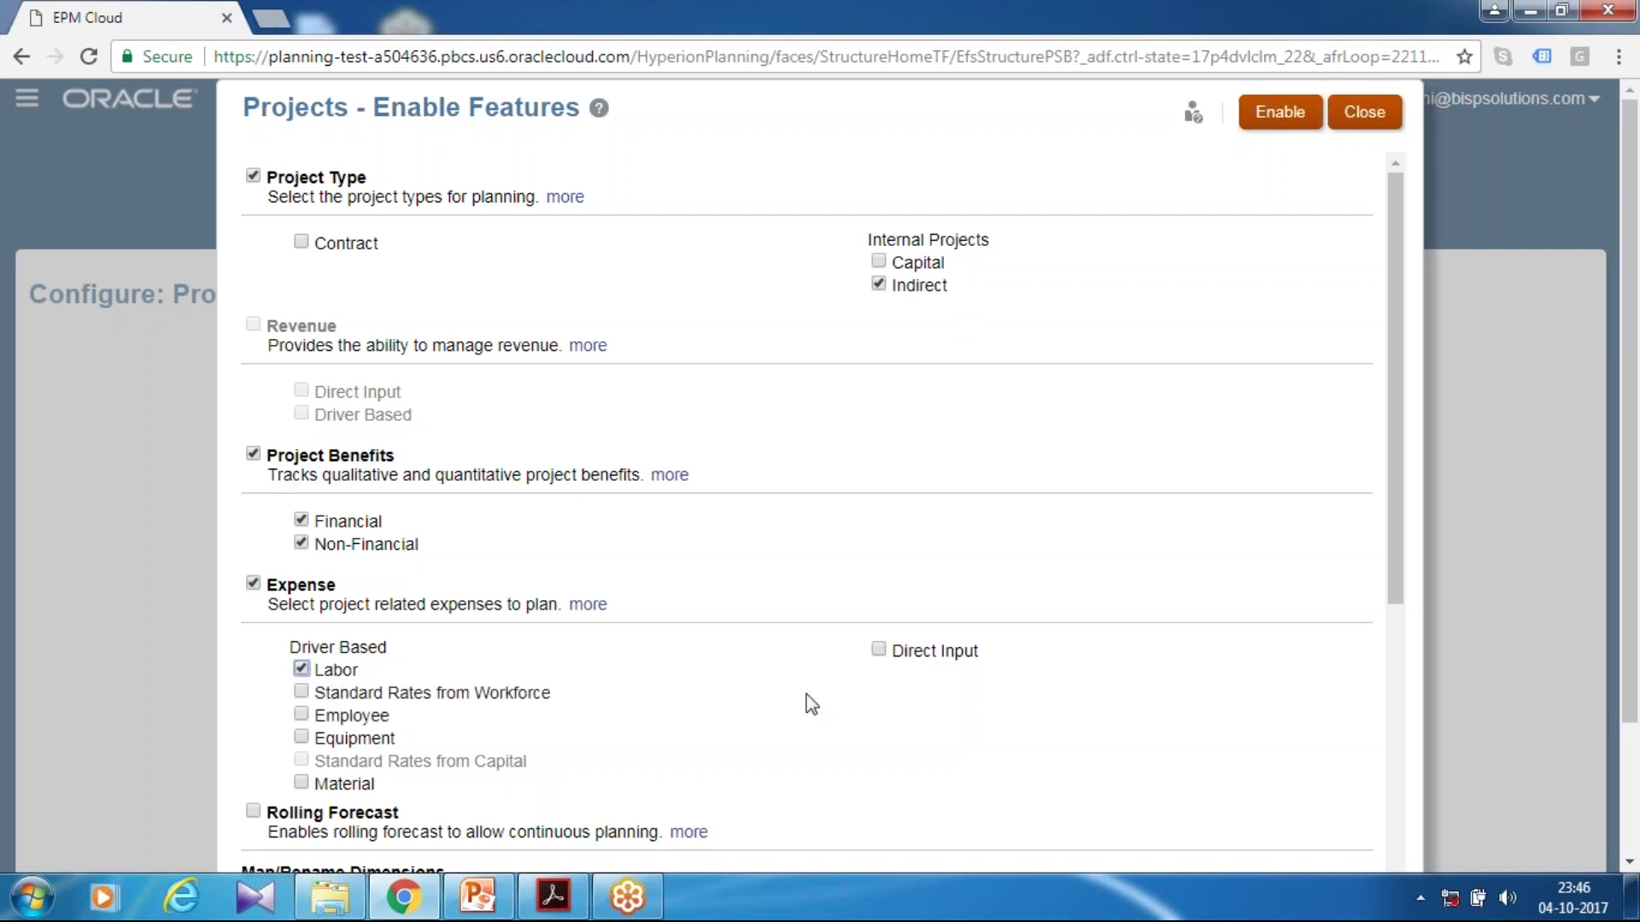
click(880, 652)
- Enable the custom Program dimension in the dimension mapping
scroll(564, 410, down, 3)
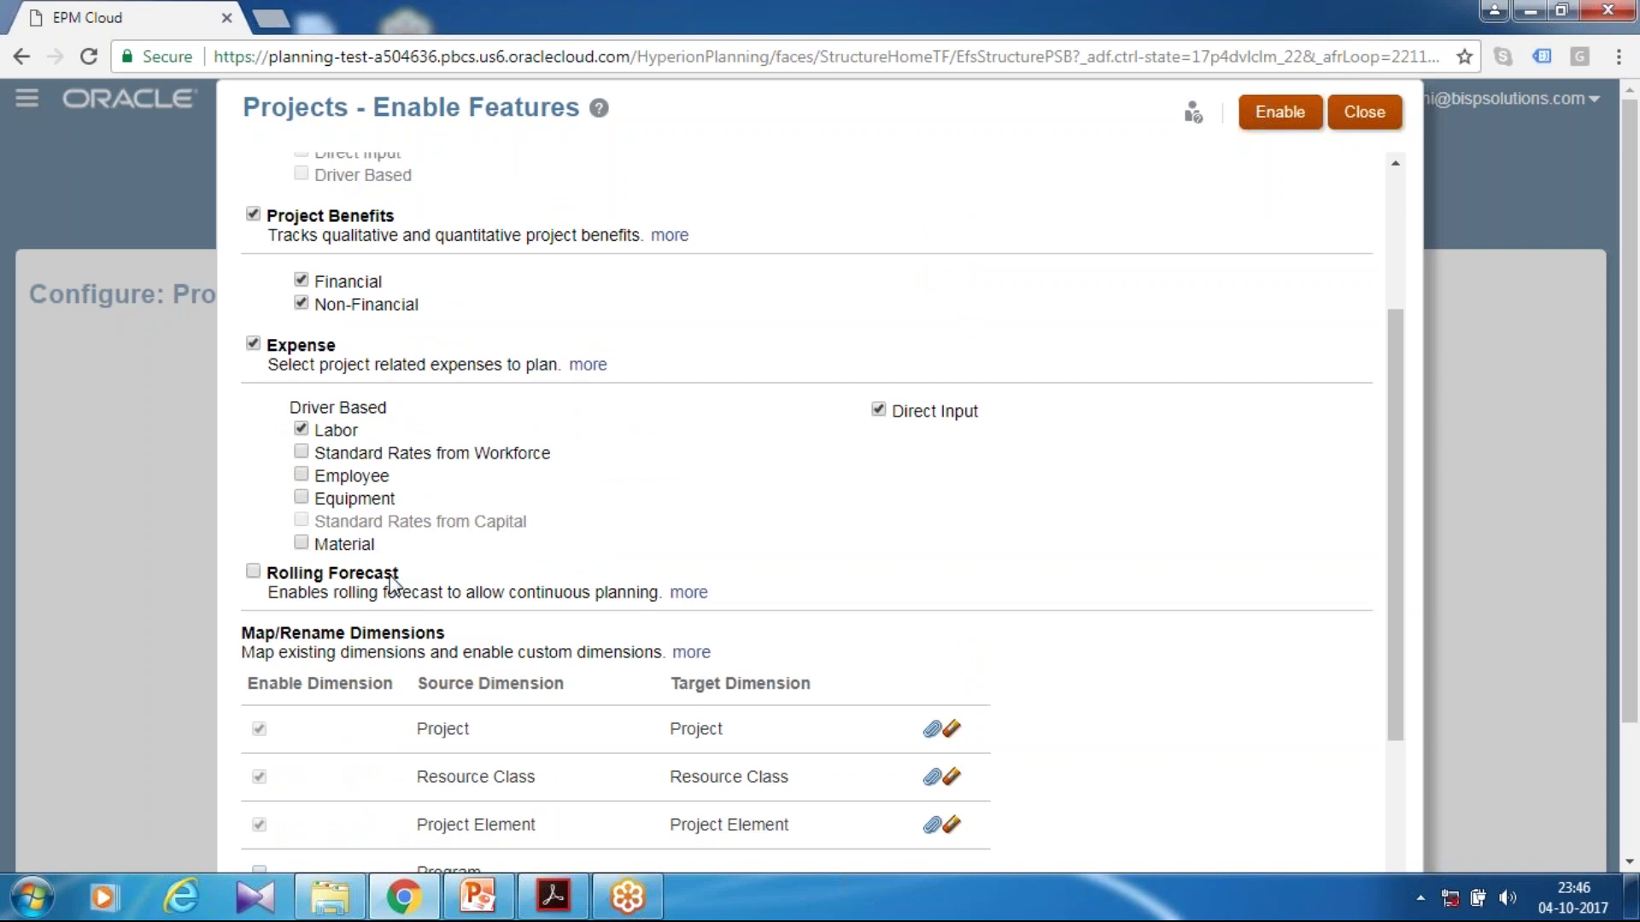
scroll(418, 666, down, 3)
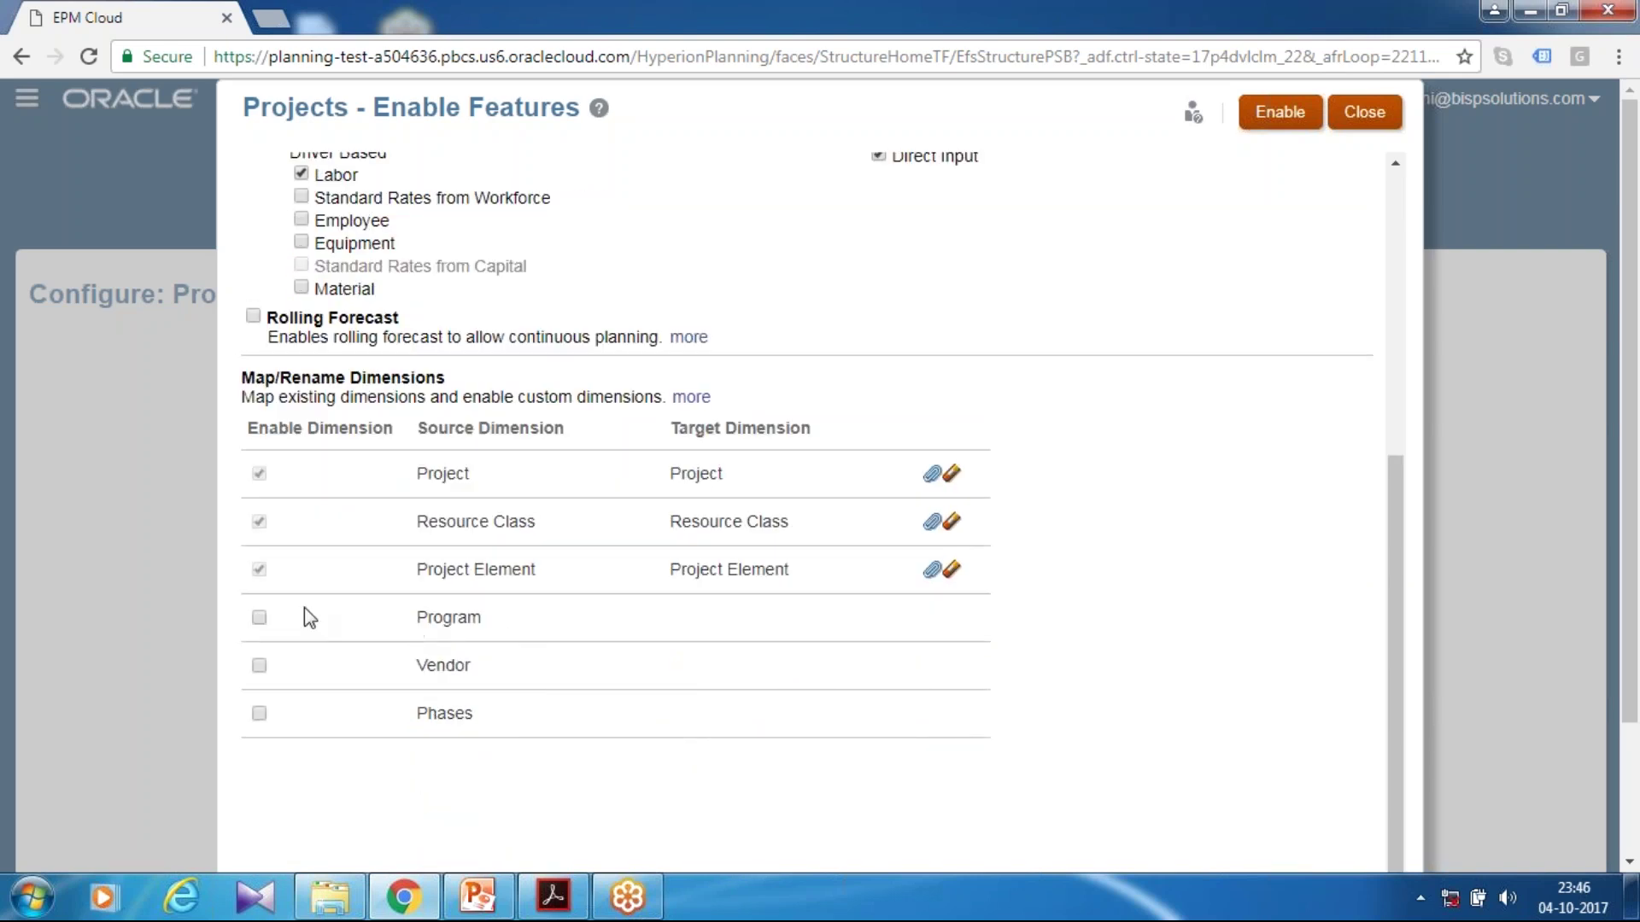
click(259, 618)
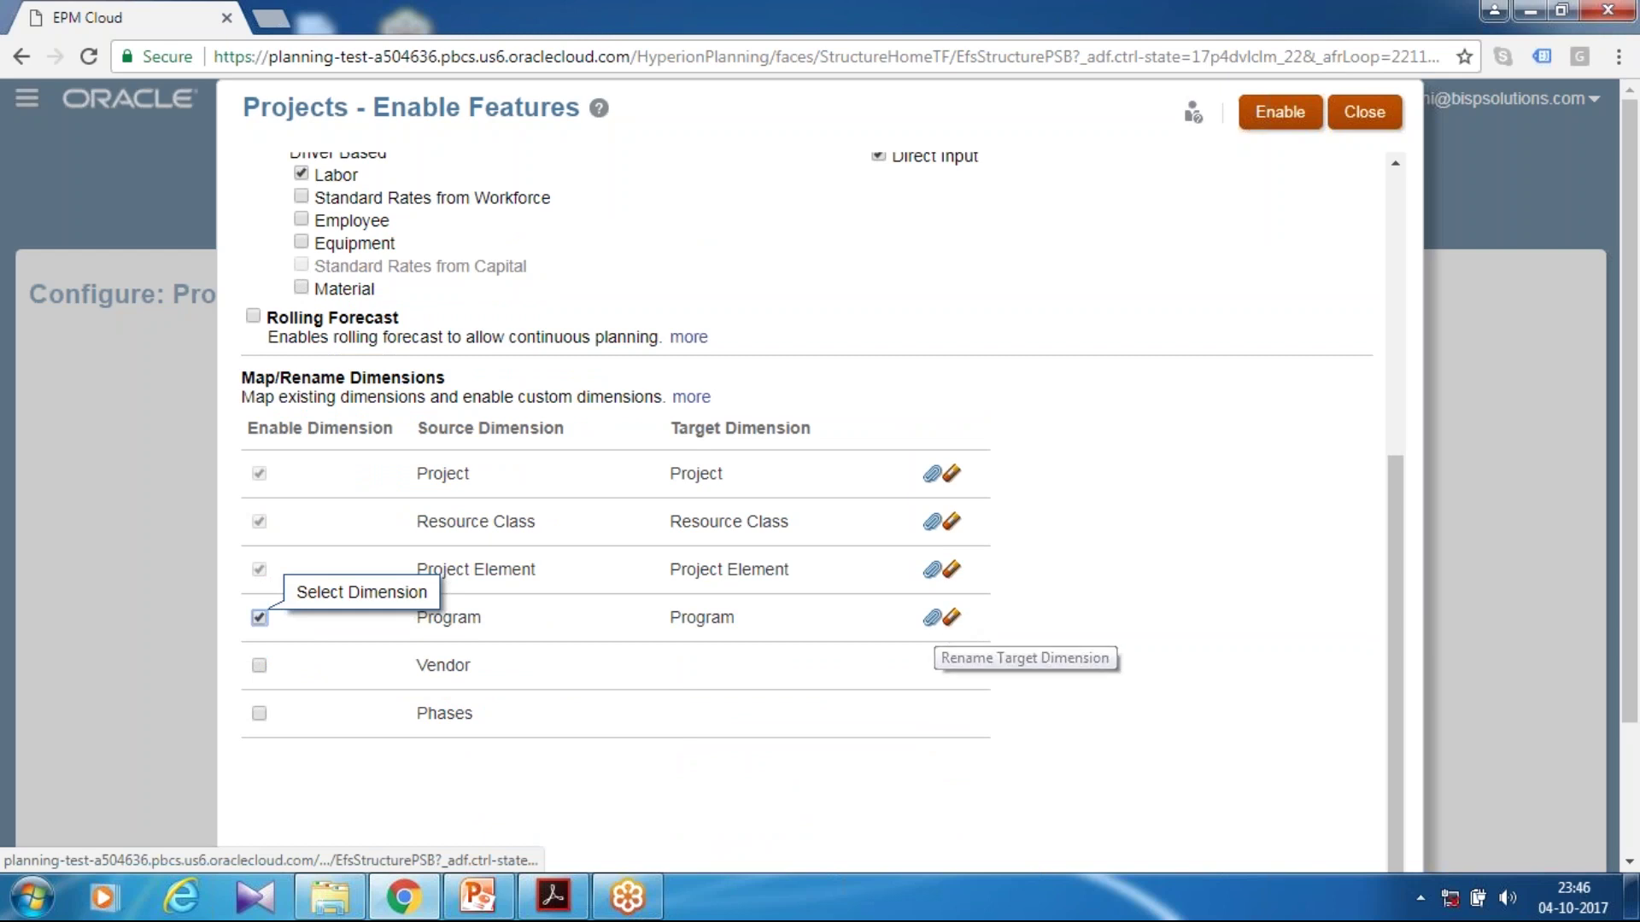
- Apply the selected Projects features and confirm enabling them
scroll(999, 578, up, 6)
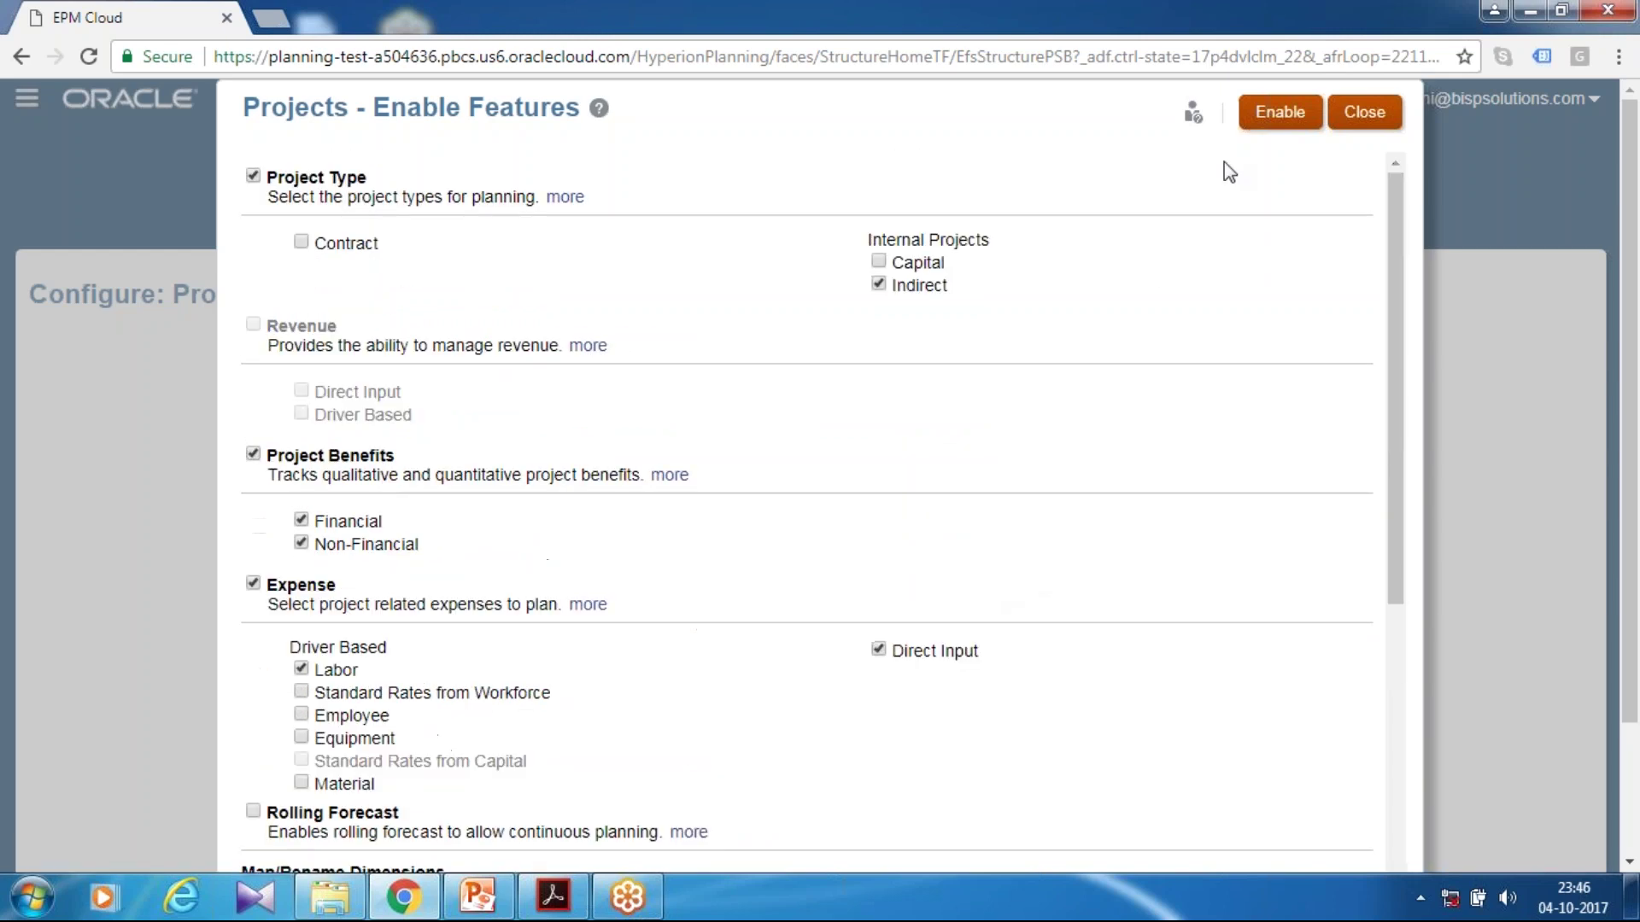
click(1266, 128)
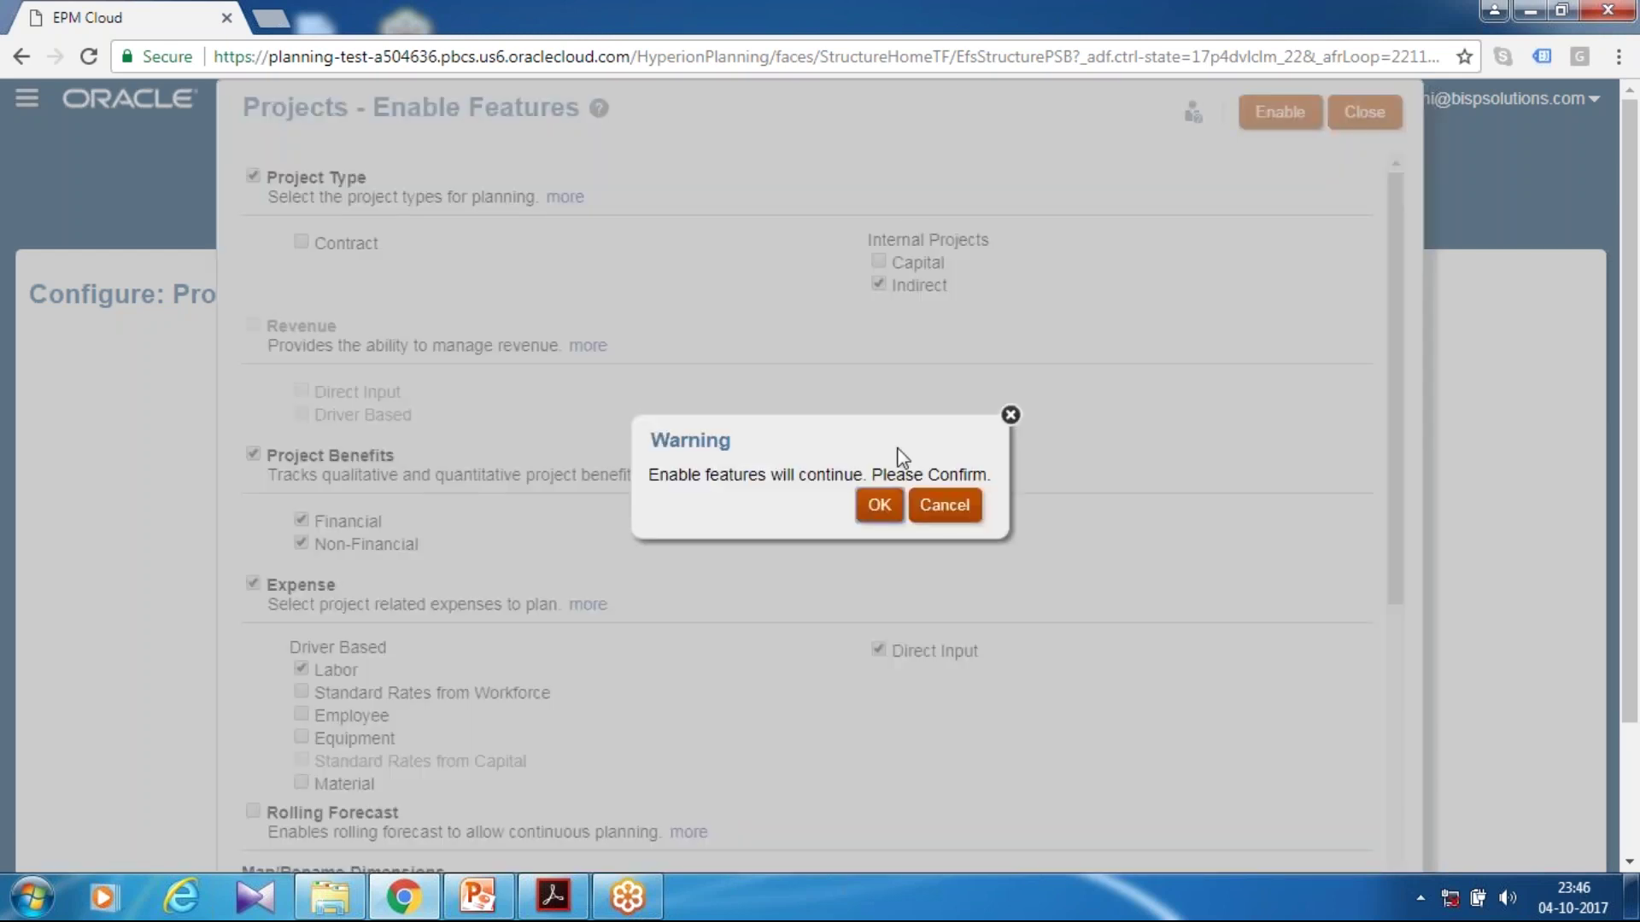
click(879, 505)
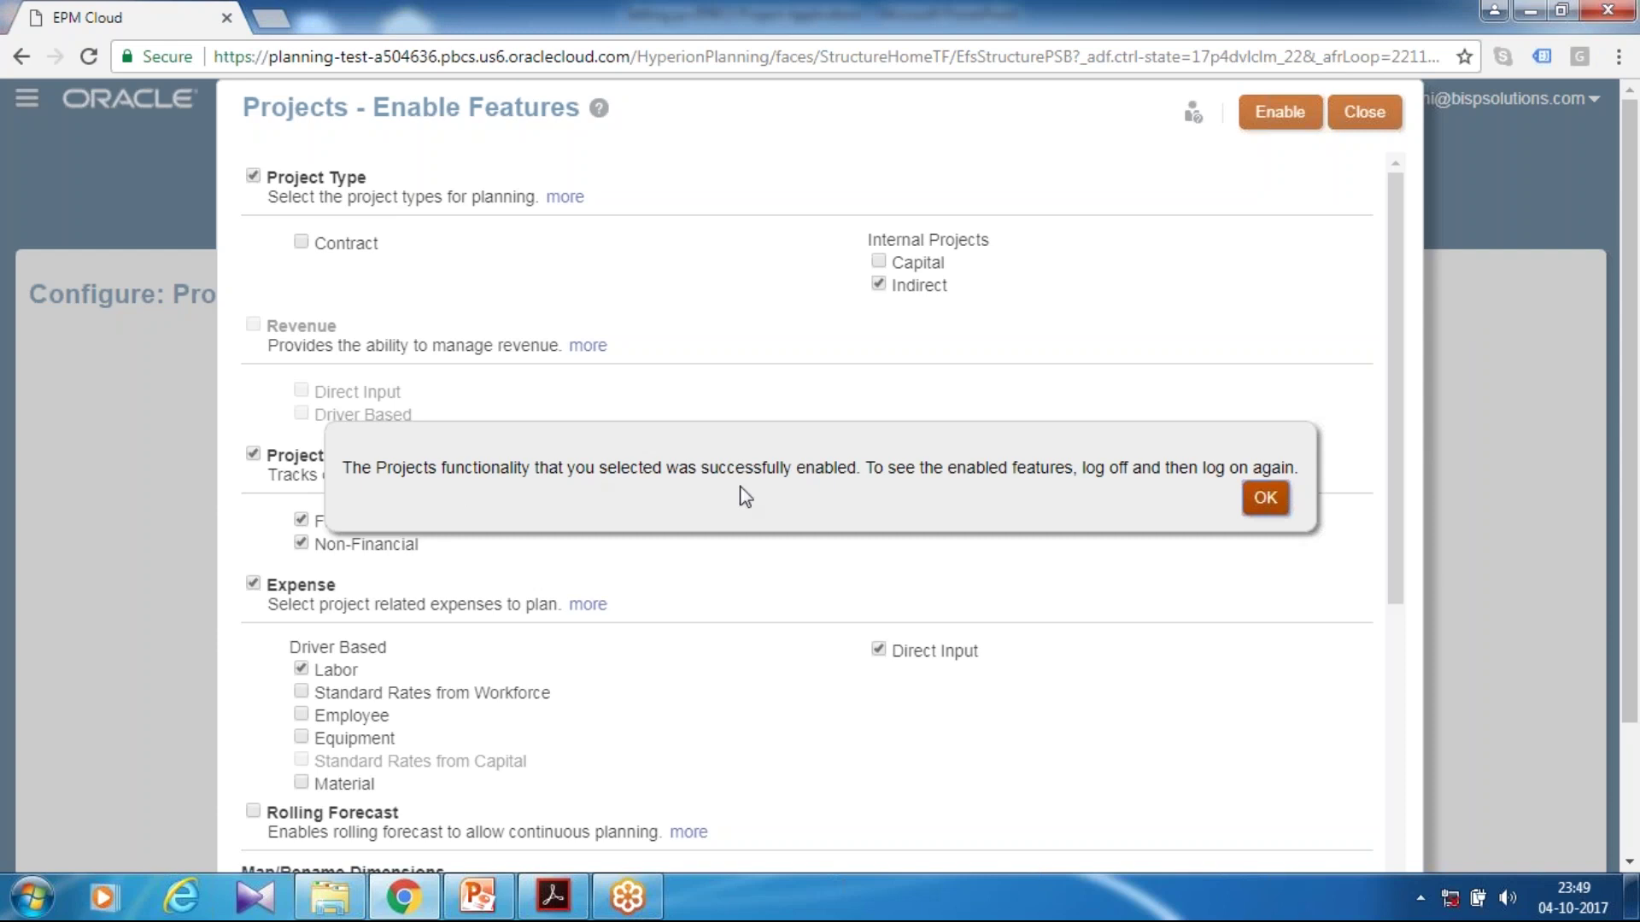
click(1266, 498)
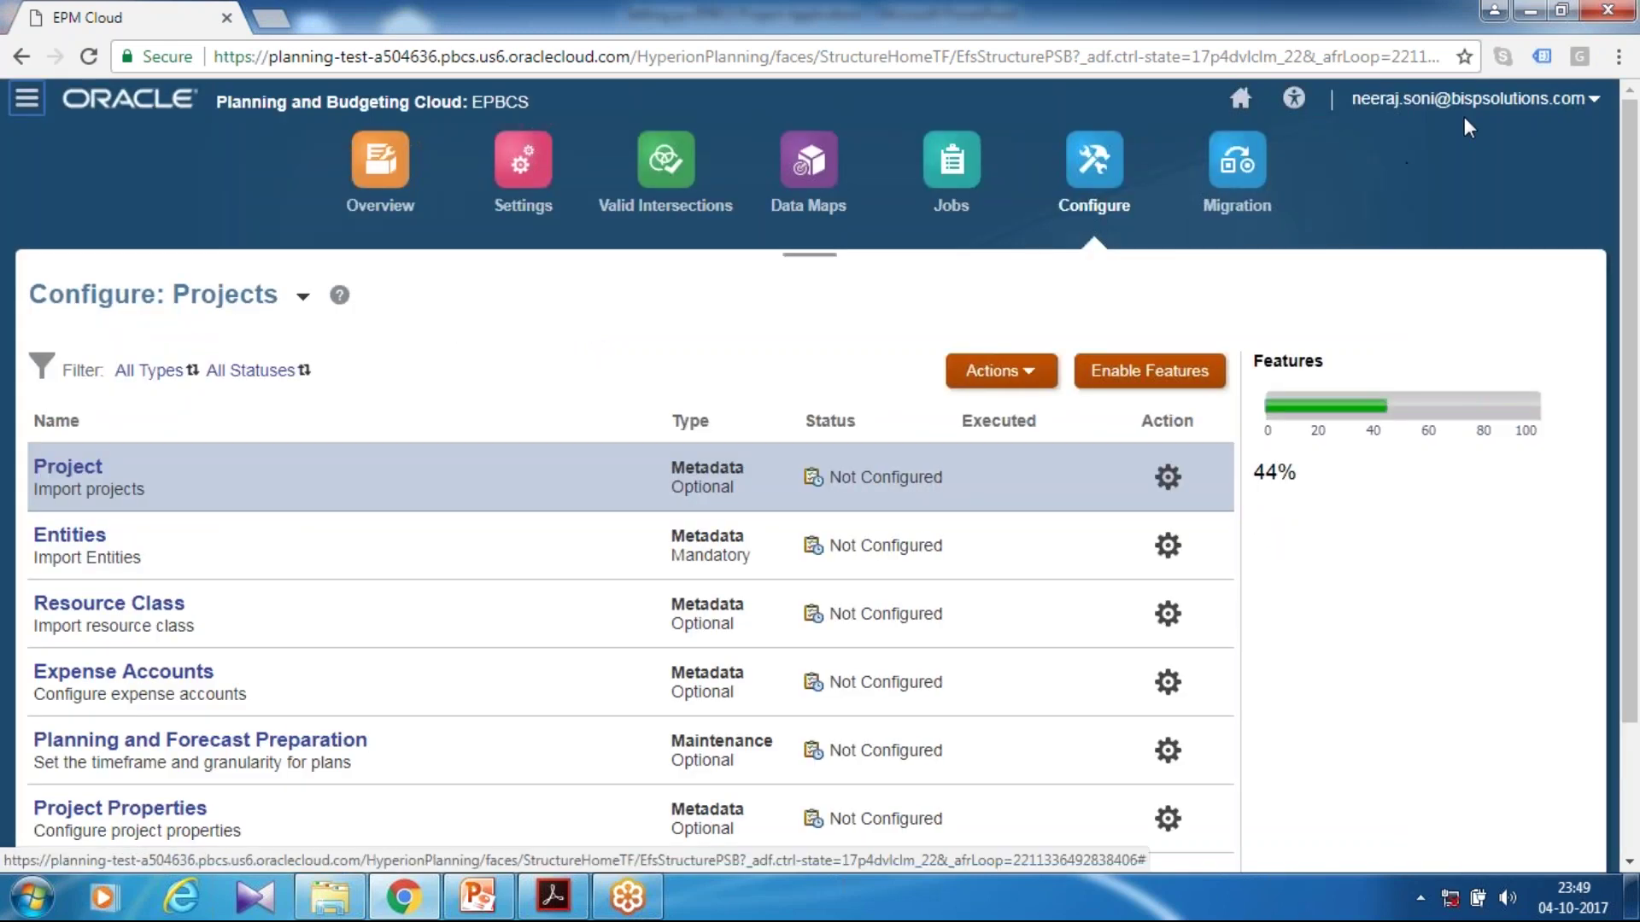
- Sign out of Oracle Cloud and sign back in with the saved account credentials
click(1594, 99)
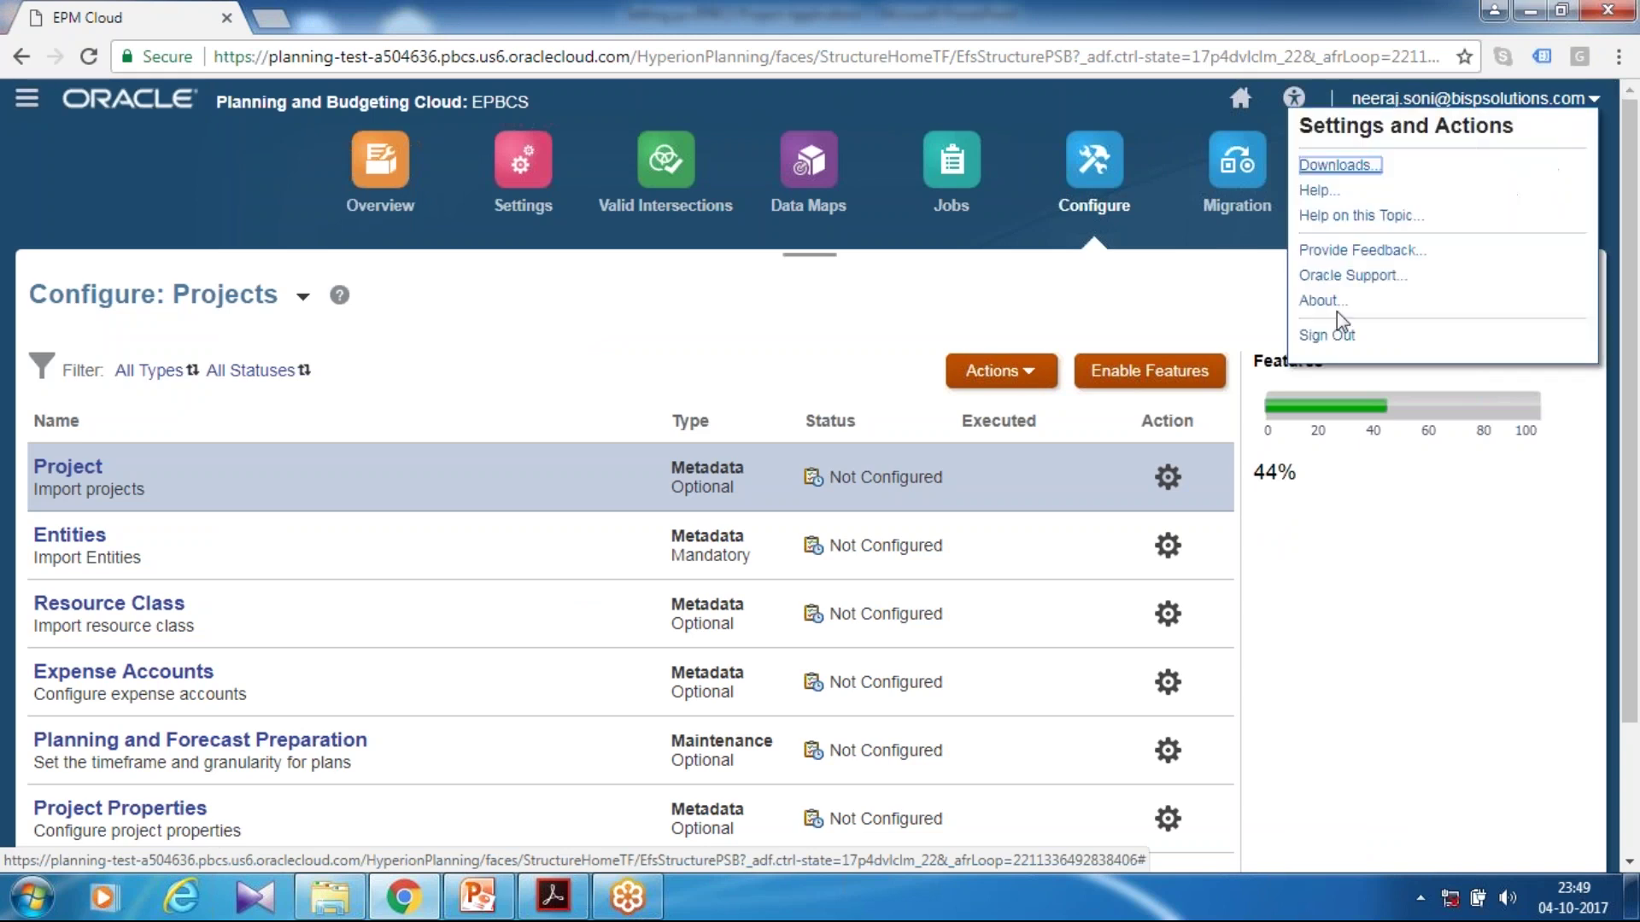
click(1337, 337)
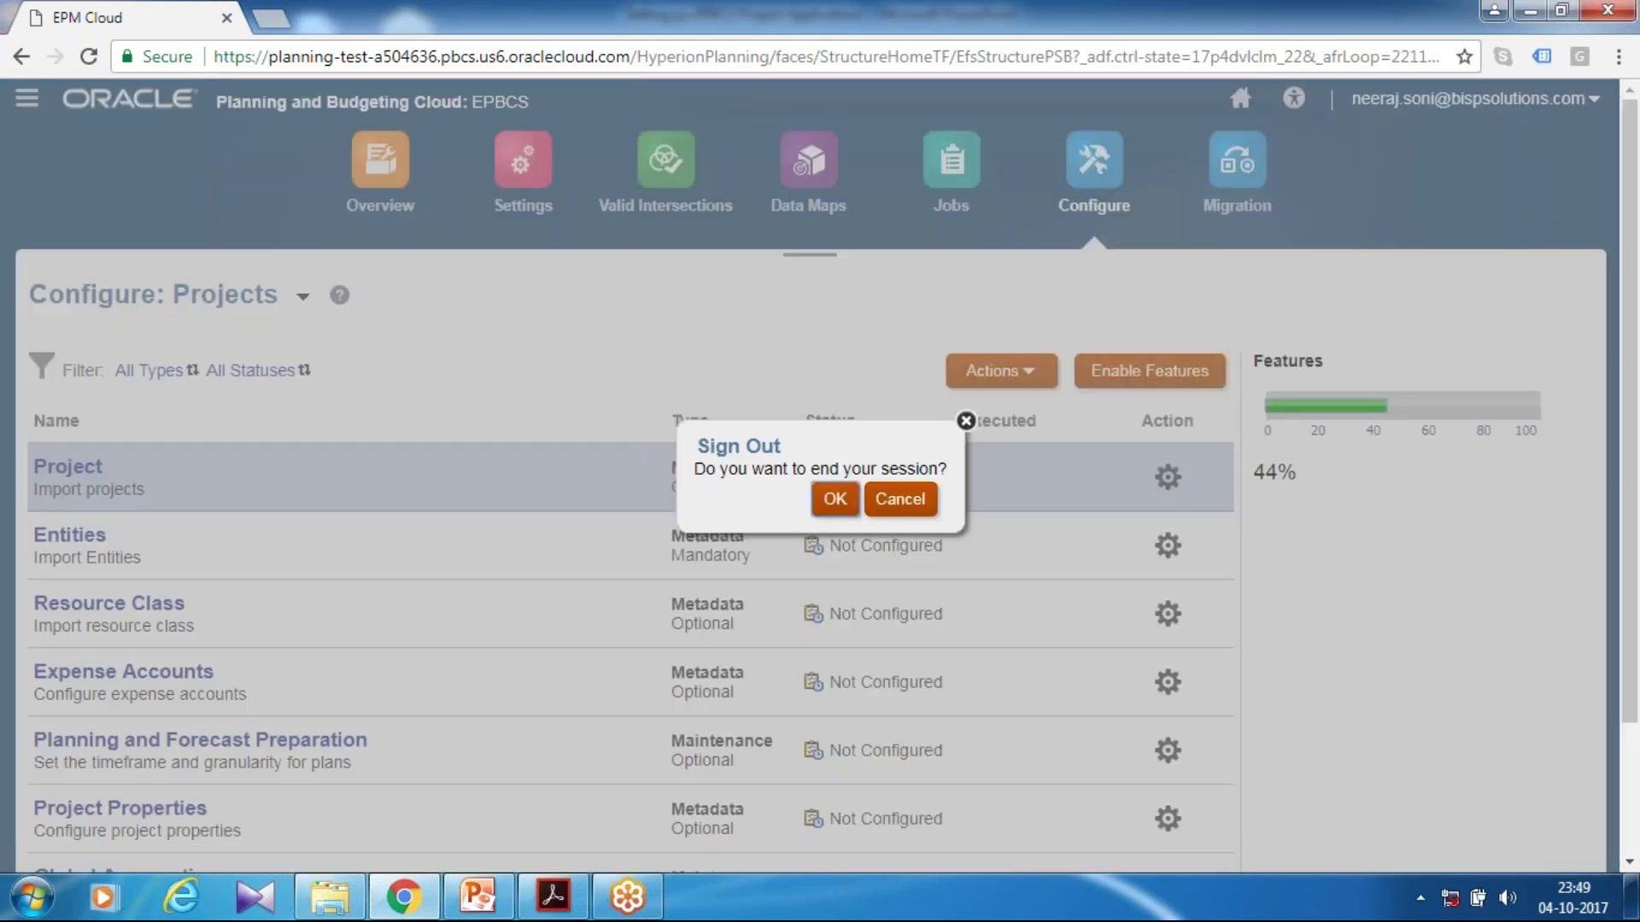
click(834, 498)
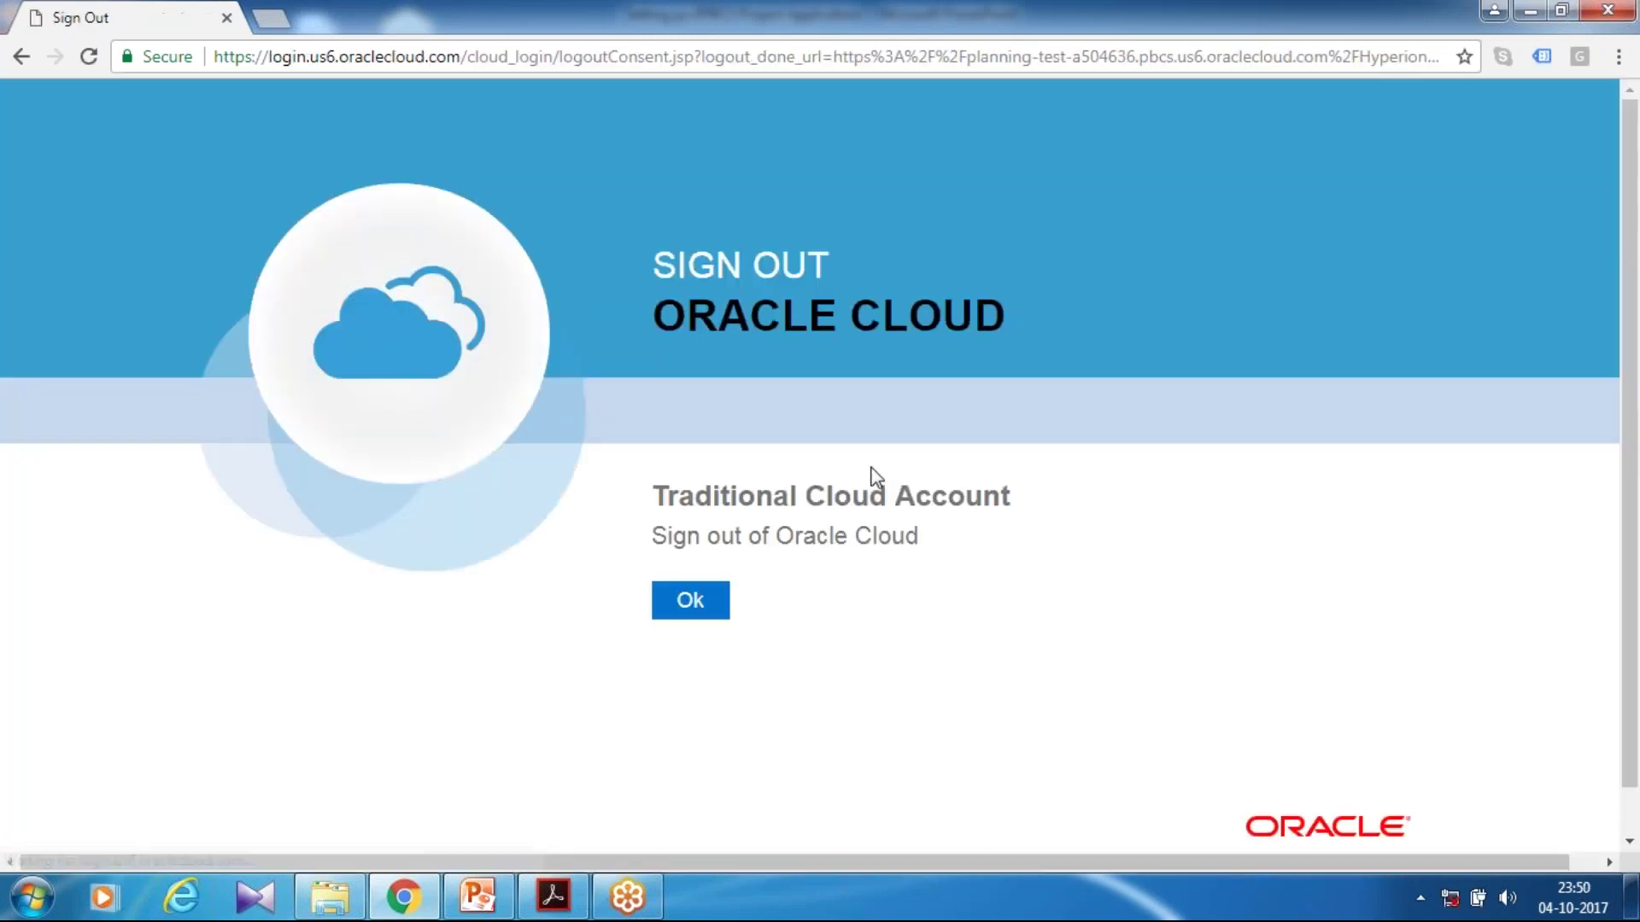
click(689, 600)
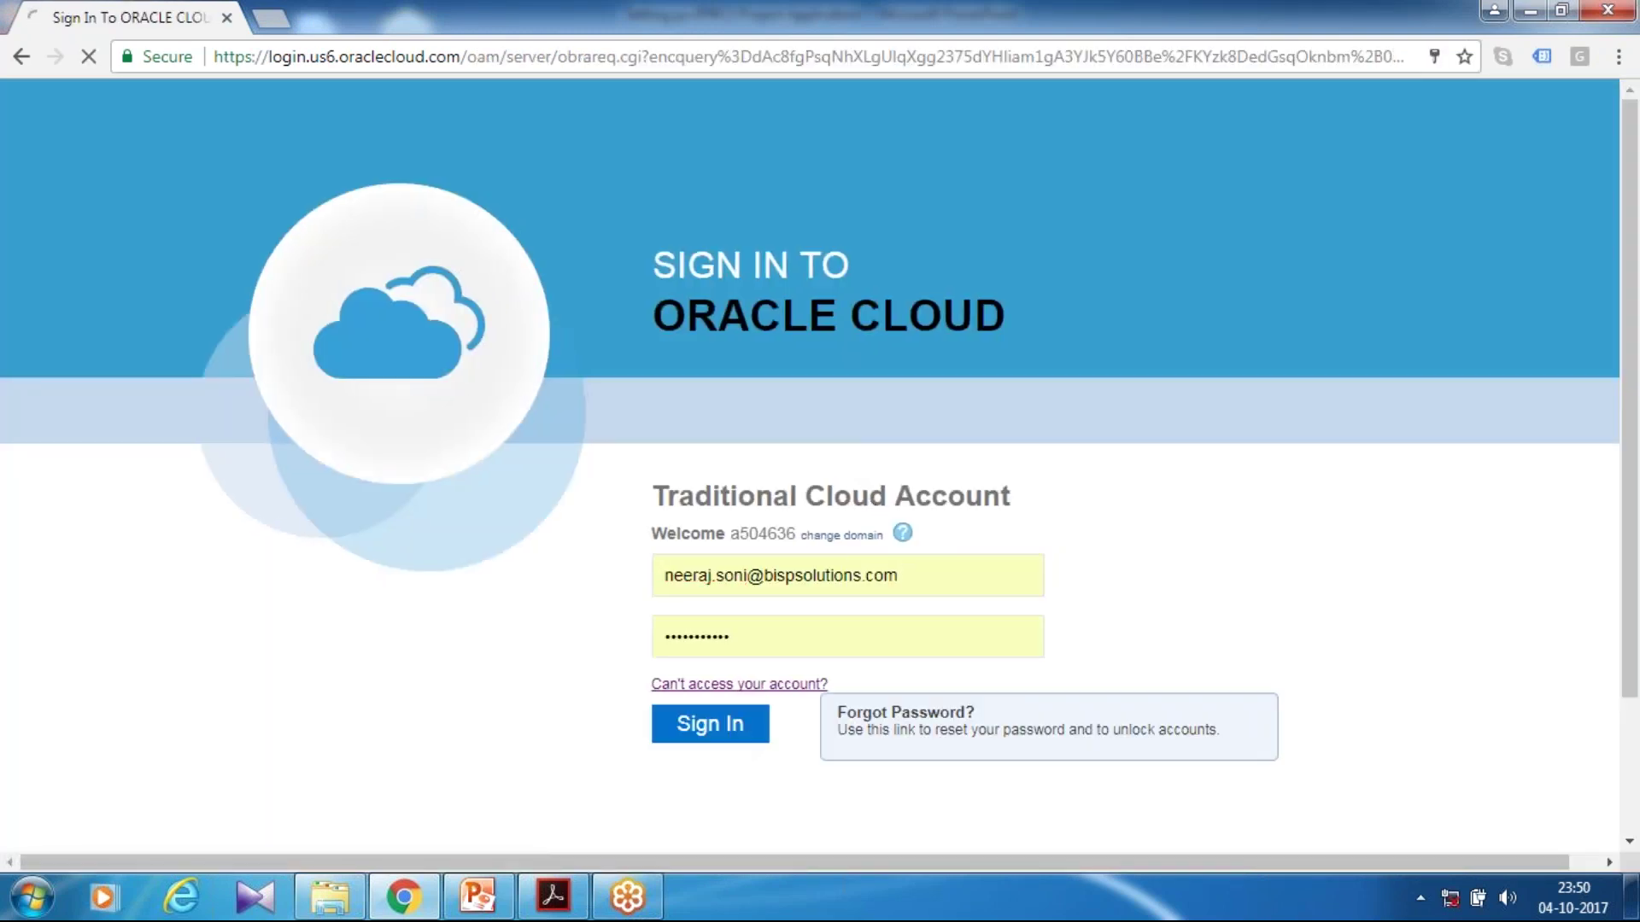
click(740, 728)
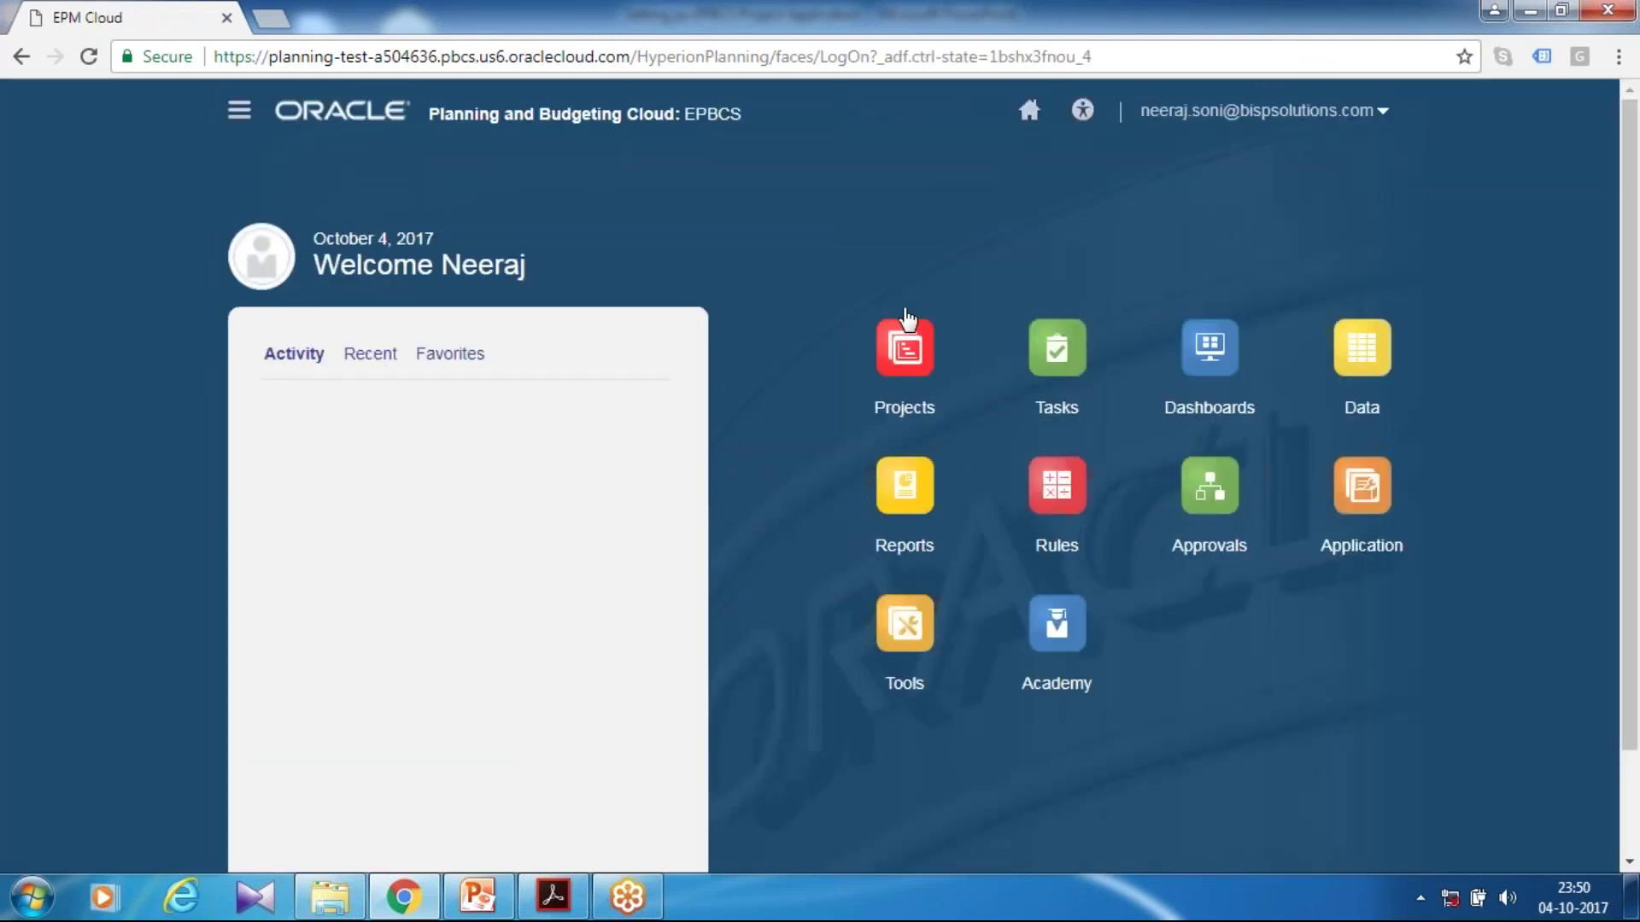
- View the Projects components on the home page, and review the Projects task list in the application's configuration
click(905, 409)
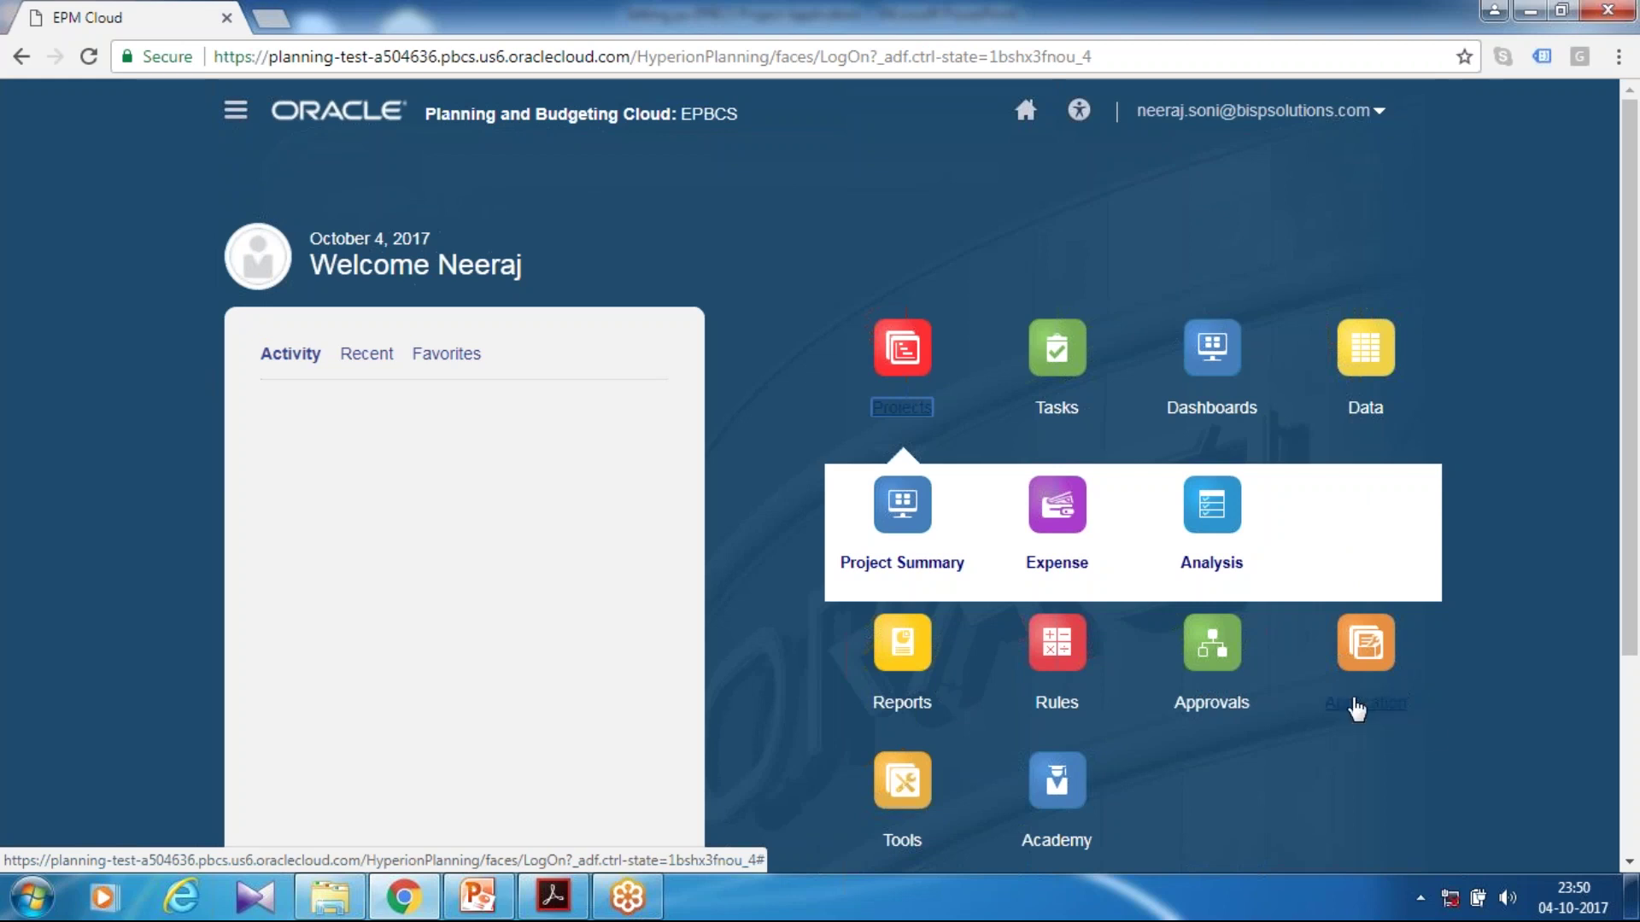
click(1356, 707)
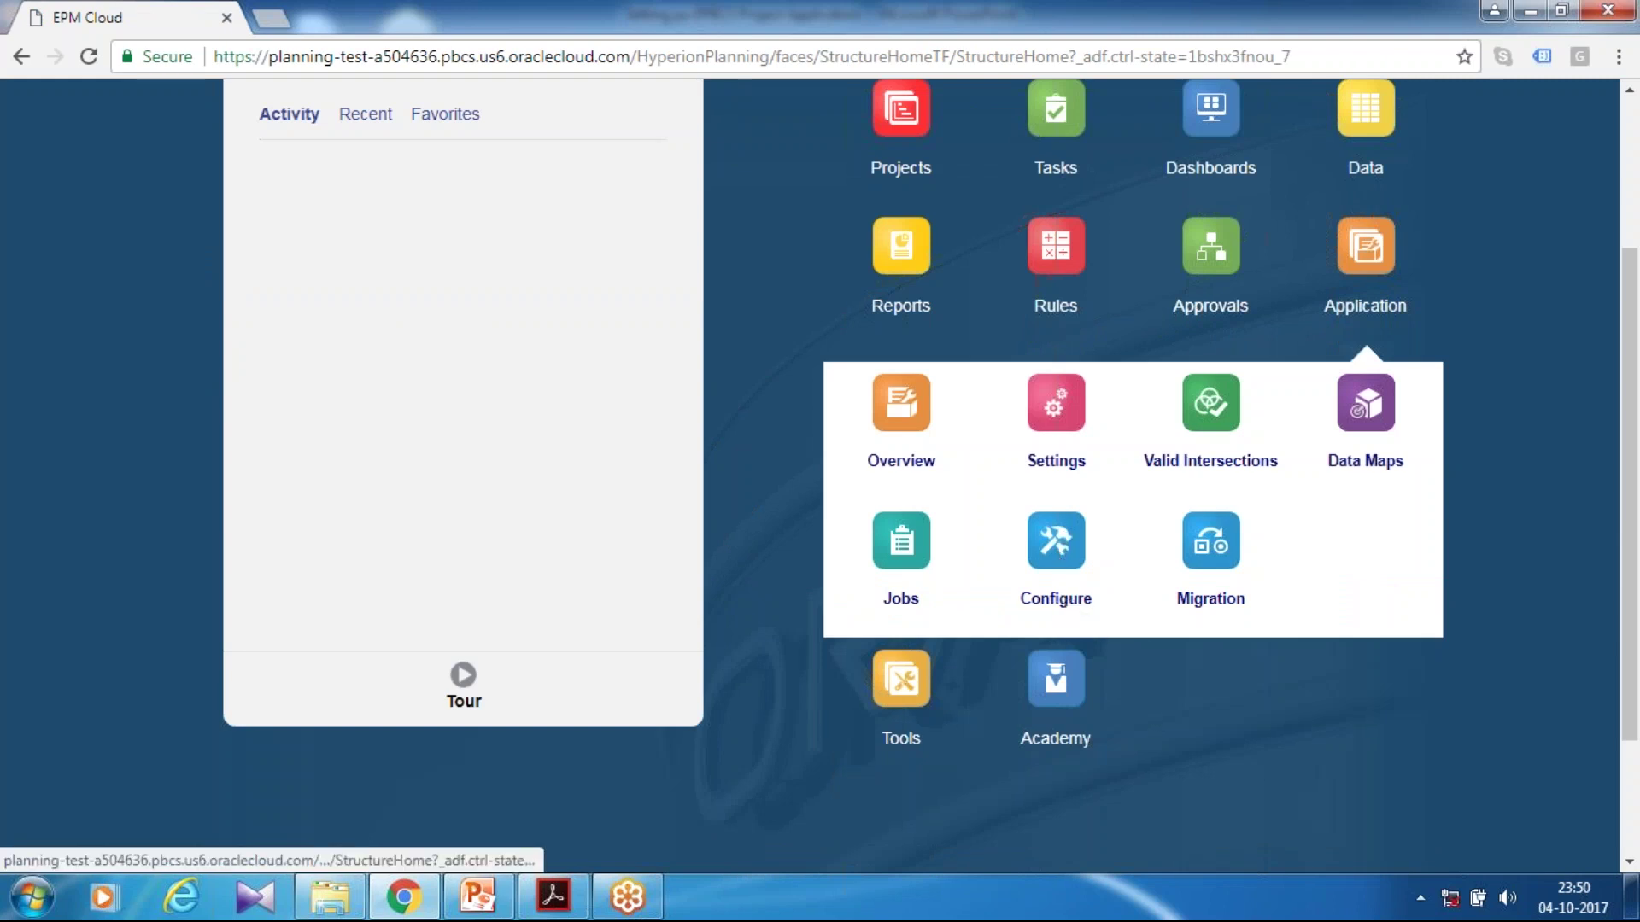
click(1055, 590)
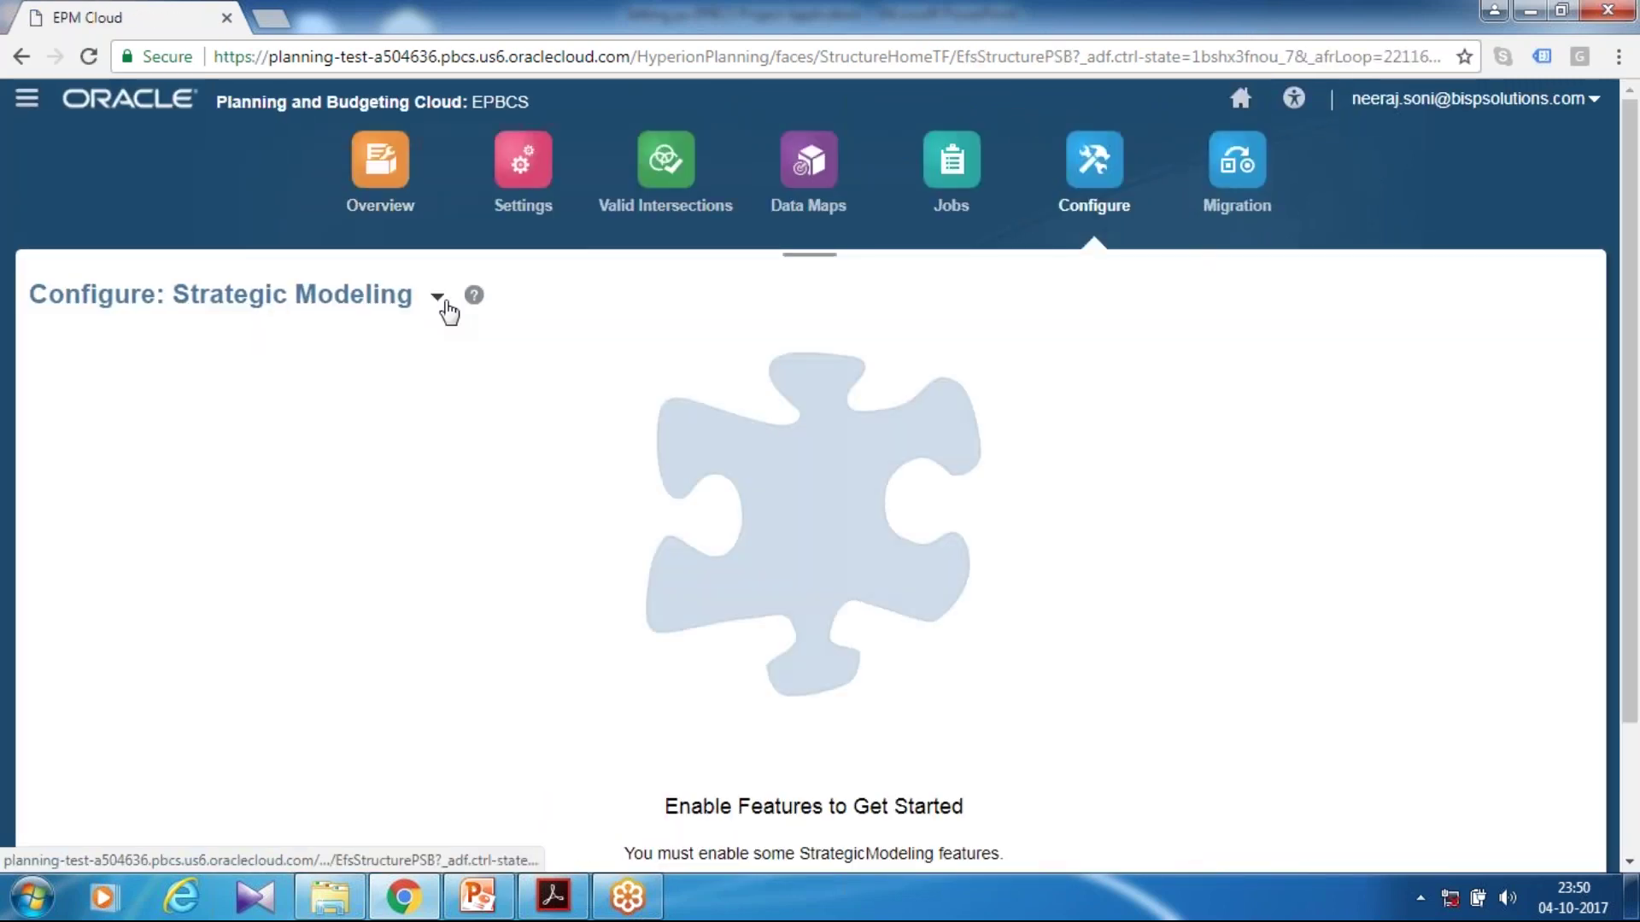
click(445, 305)
click(466, 443)
scroll(141, 304, down, 2)
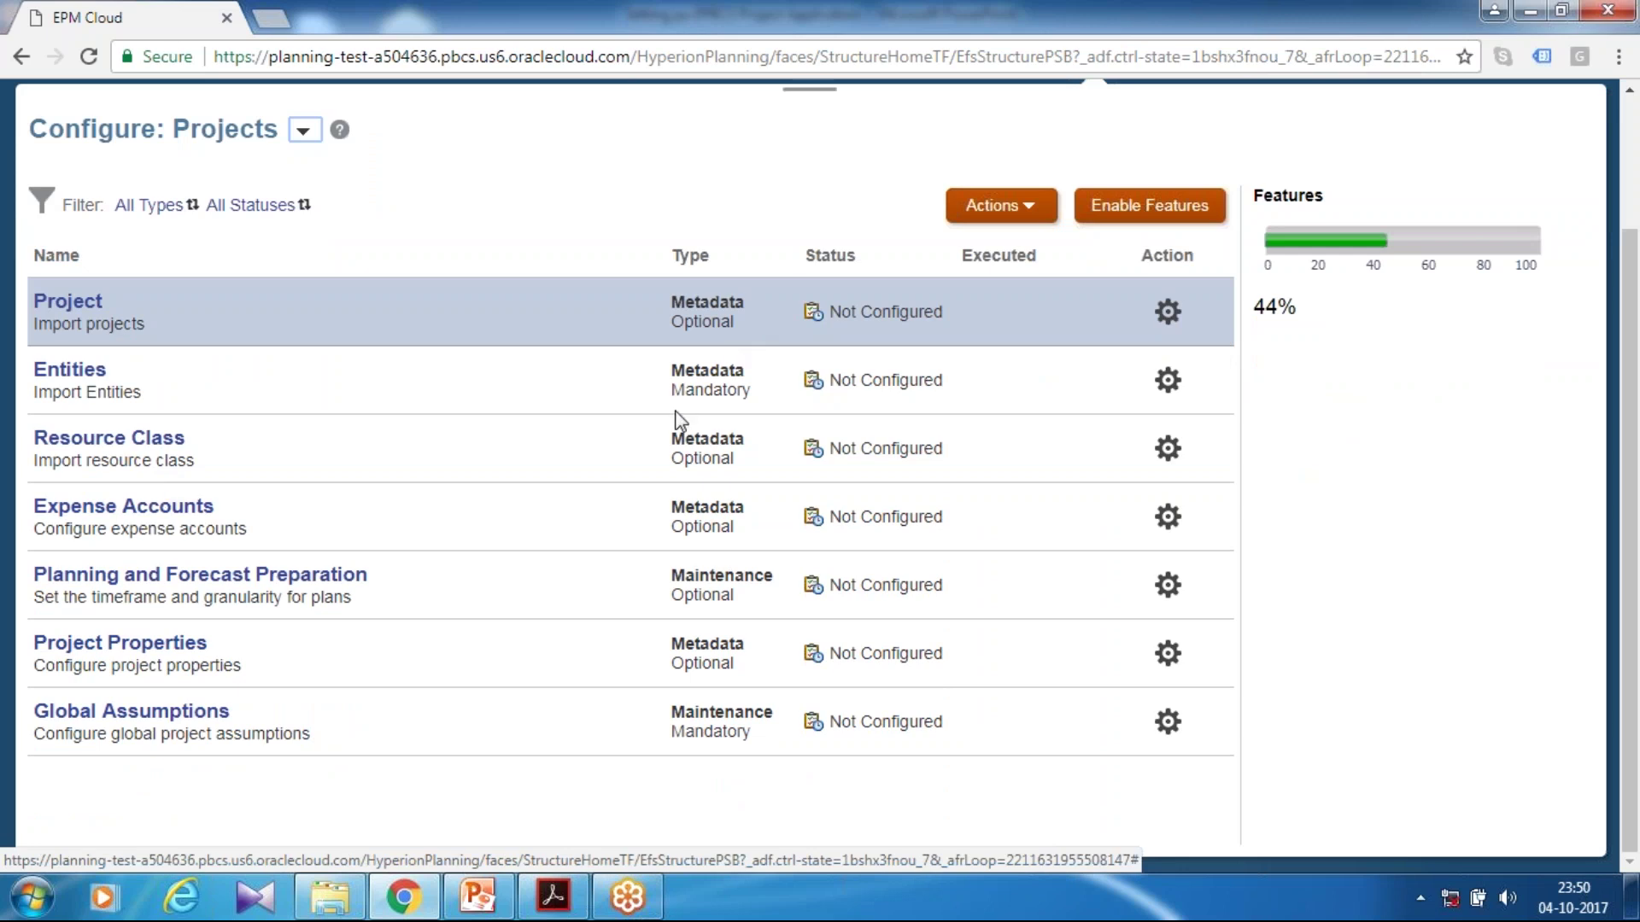
scroll(1134, 494, up, 2)
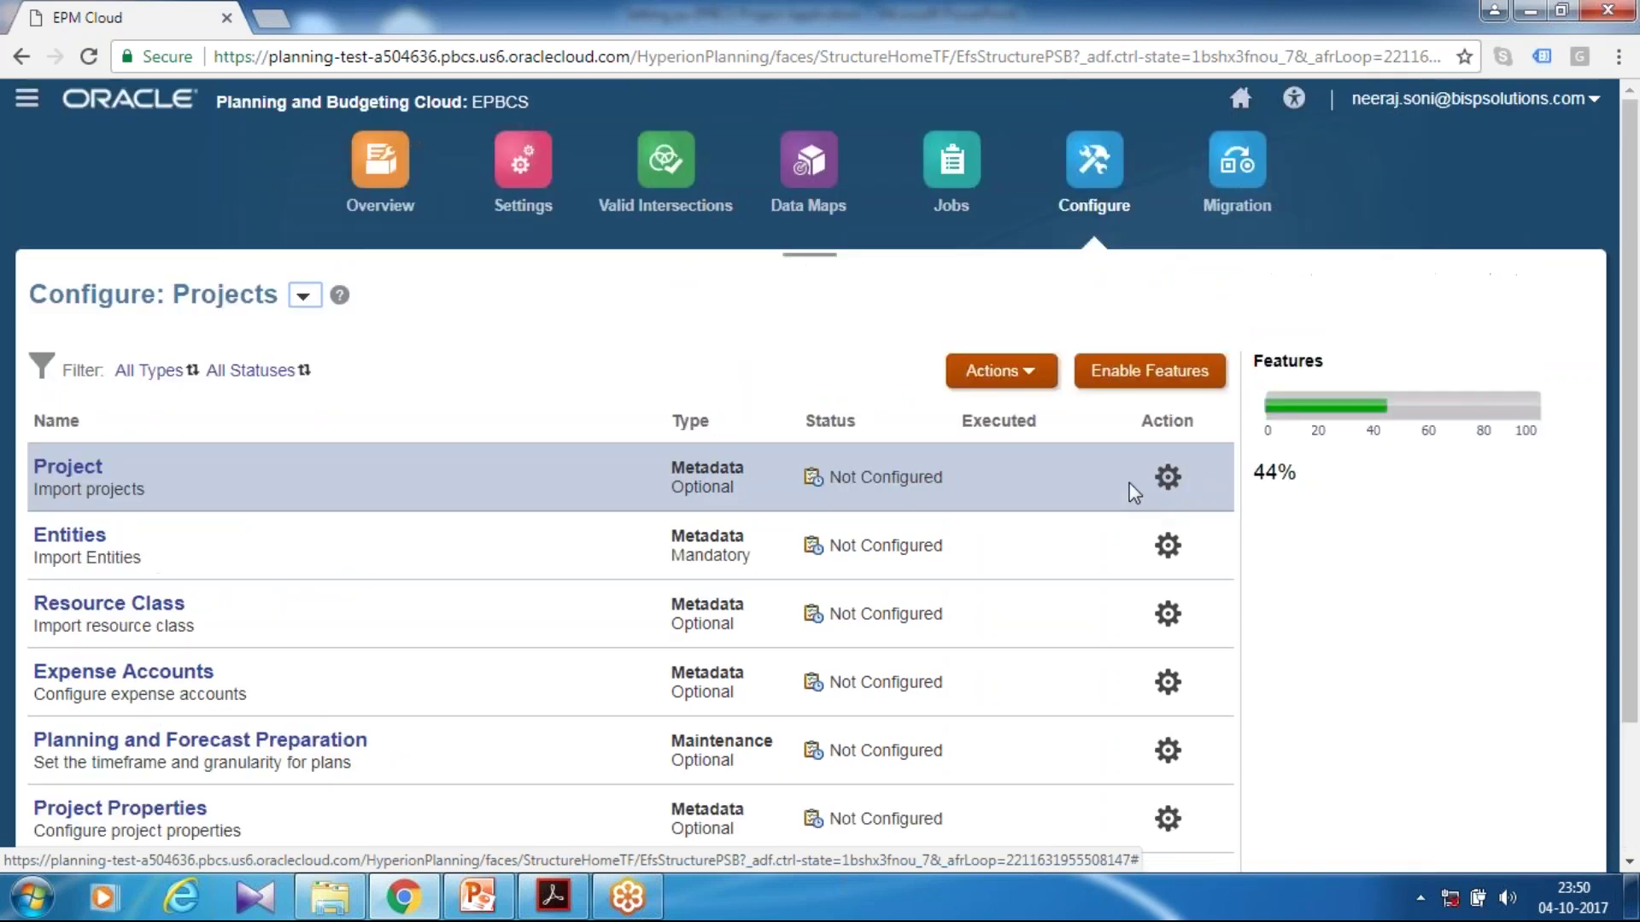
- Review the application's overview, its cubes and the dimensions of the Plan1 cube
click(26, 99)
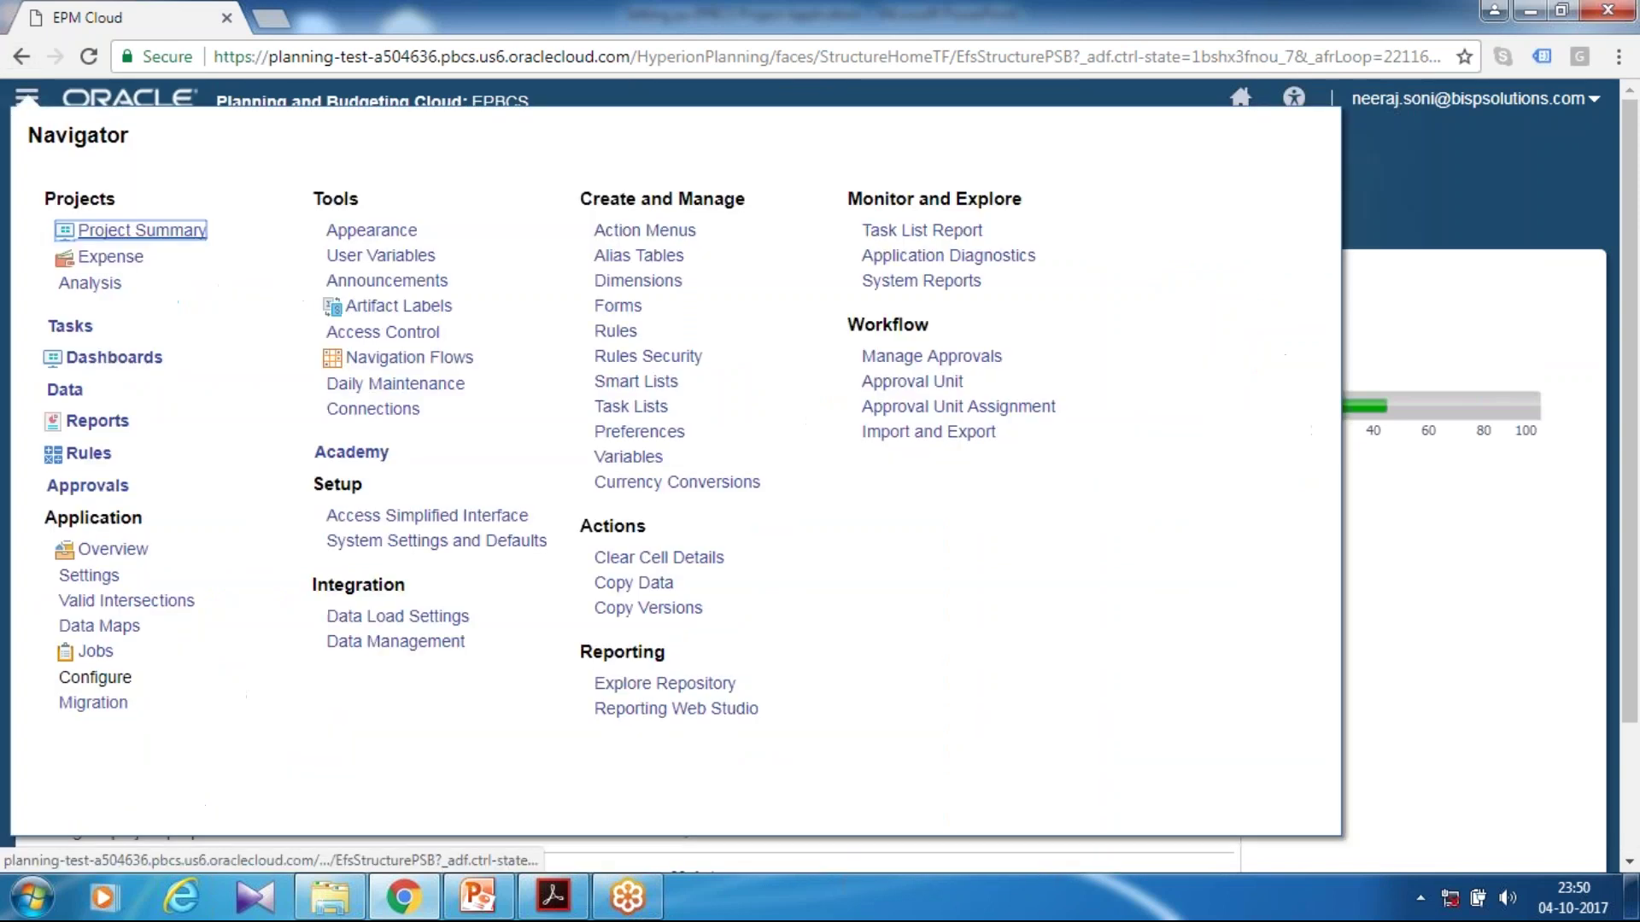
click(1373, 251)
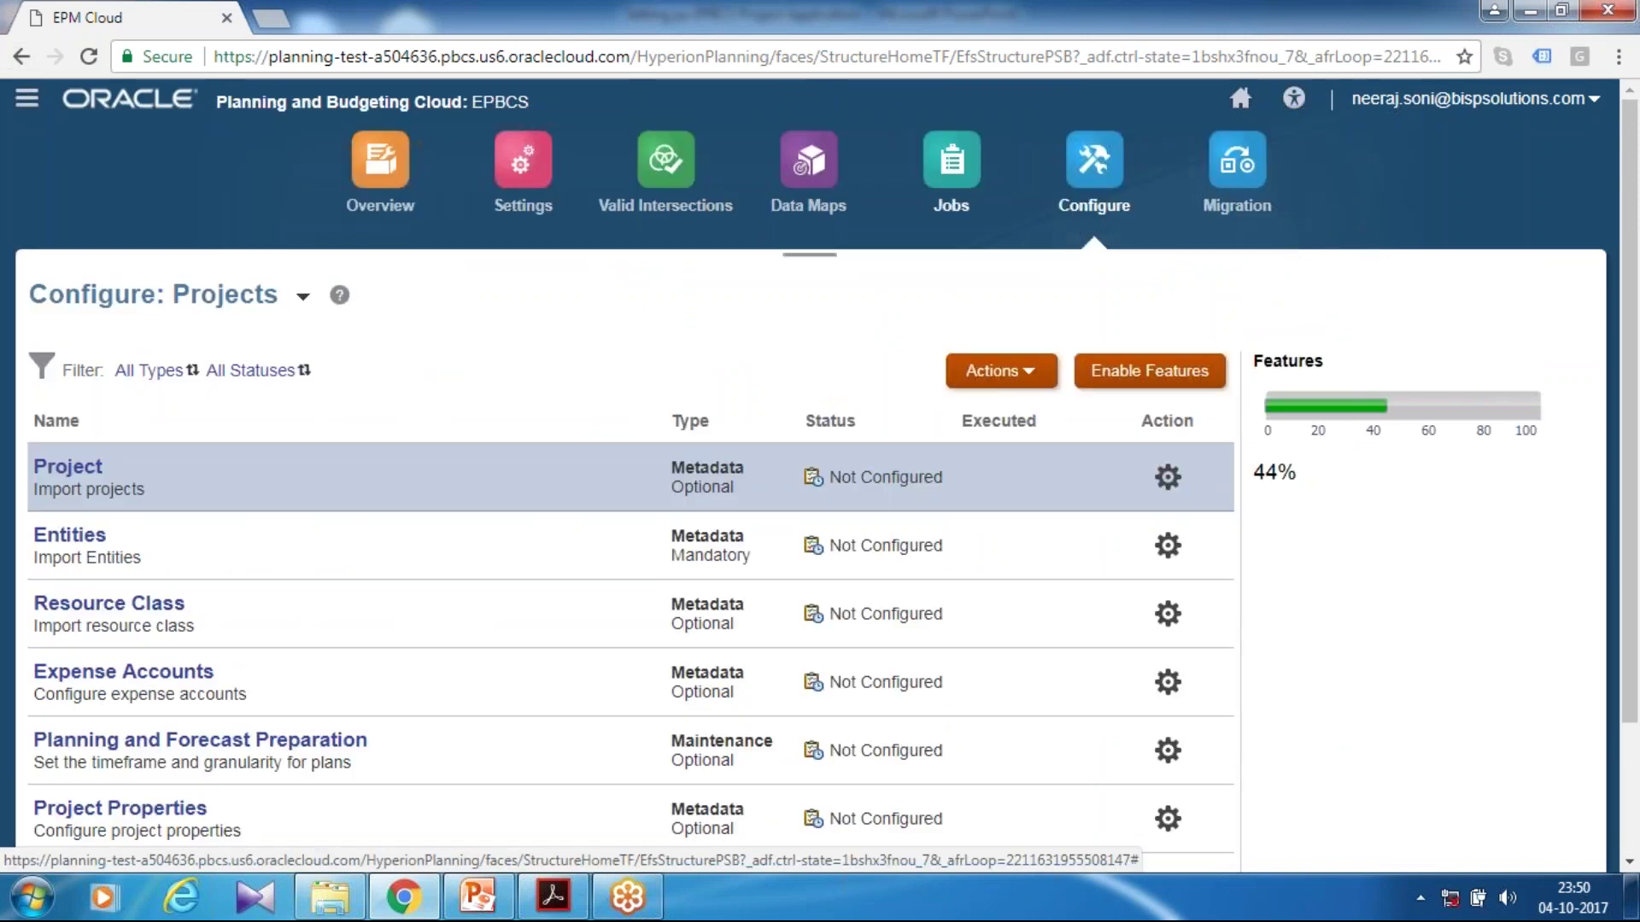
click(382, 209)
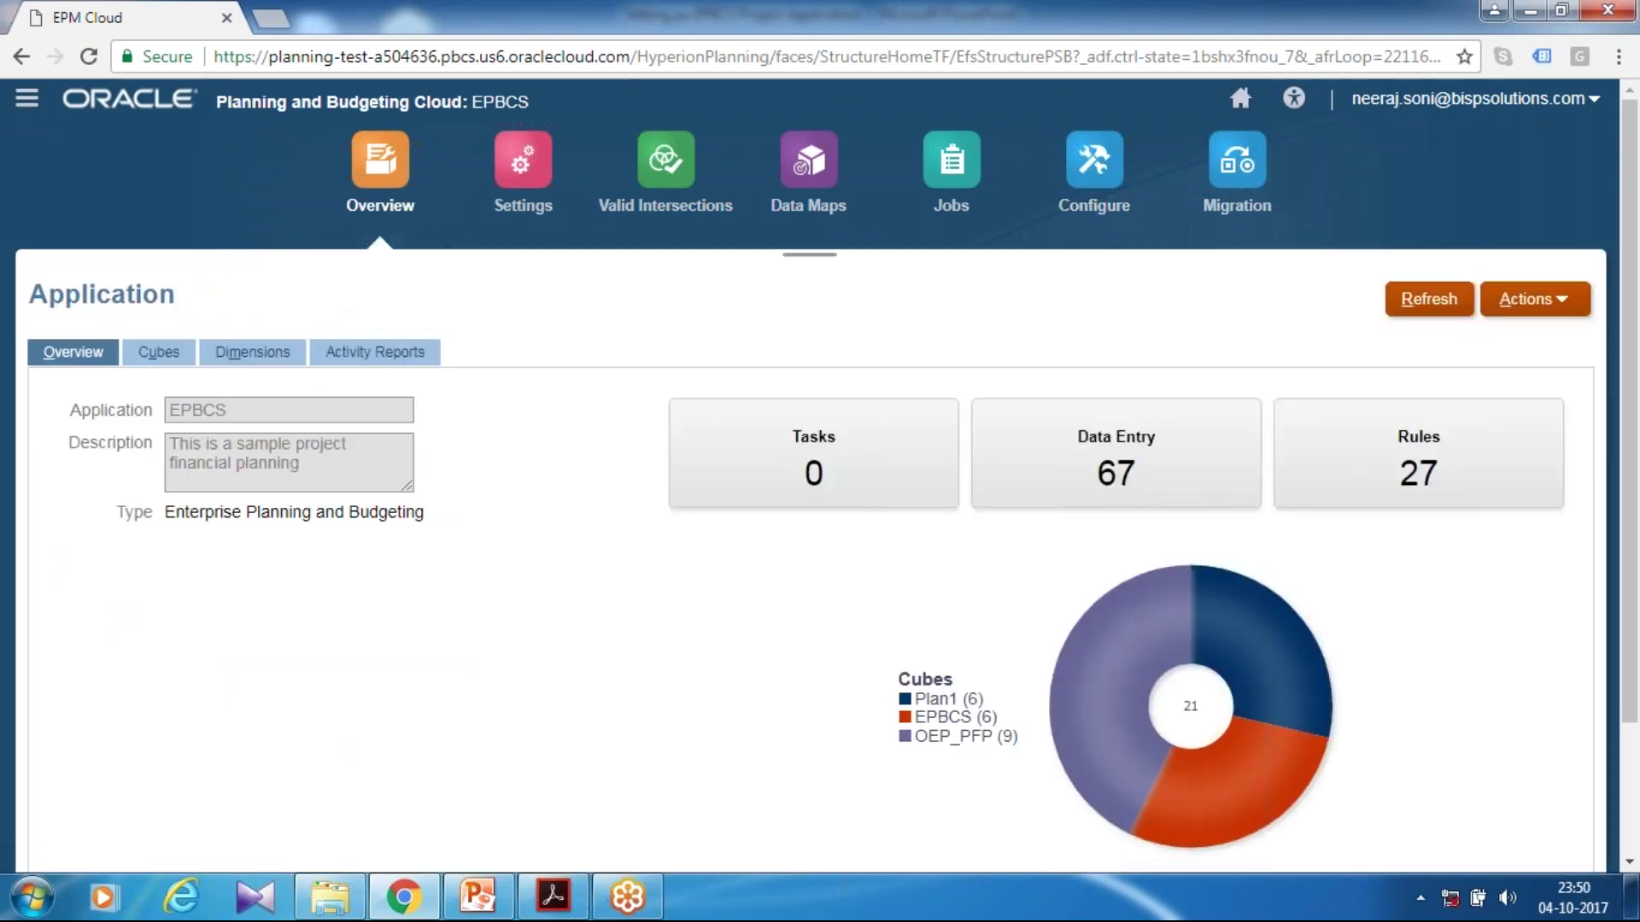
click(162, 354)
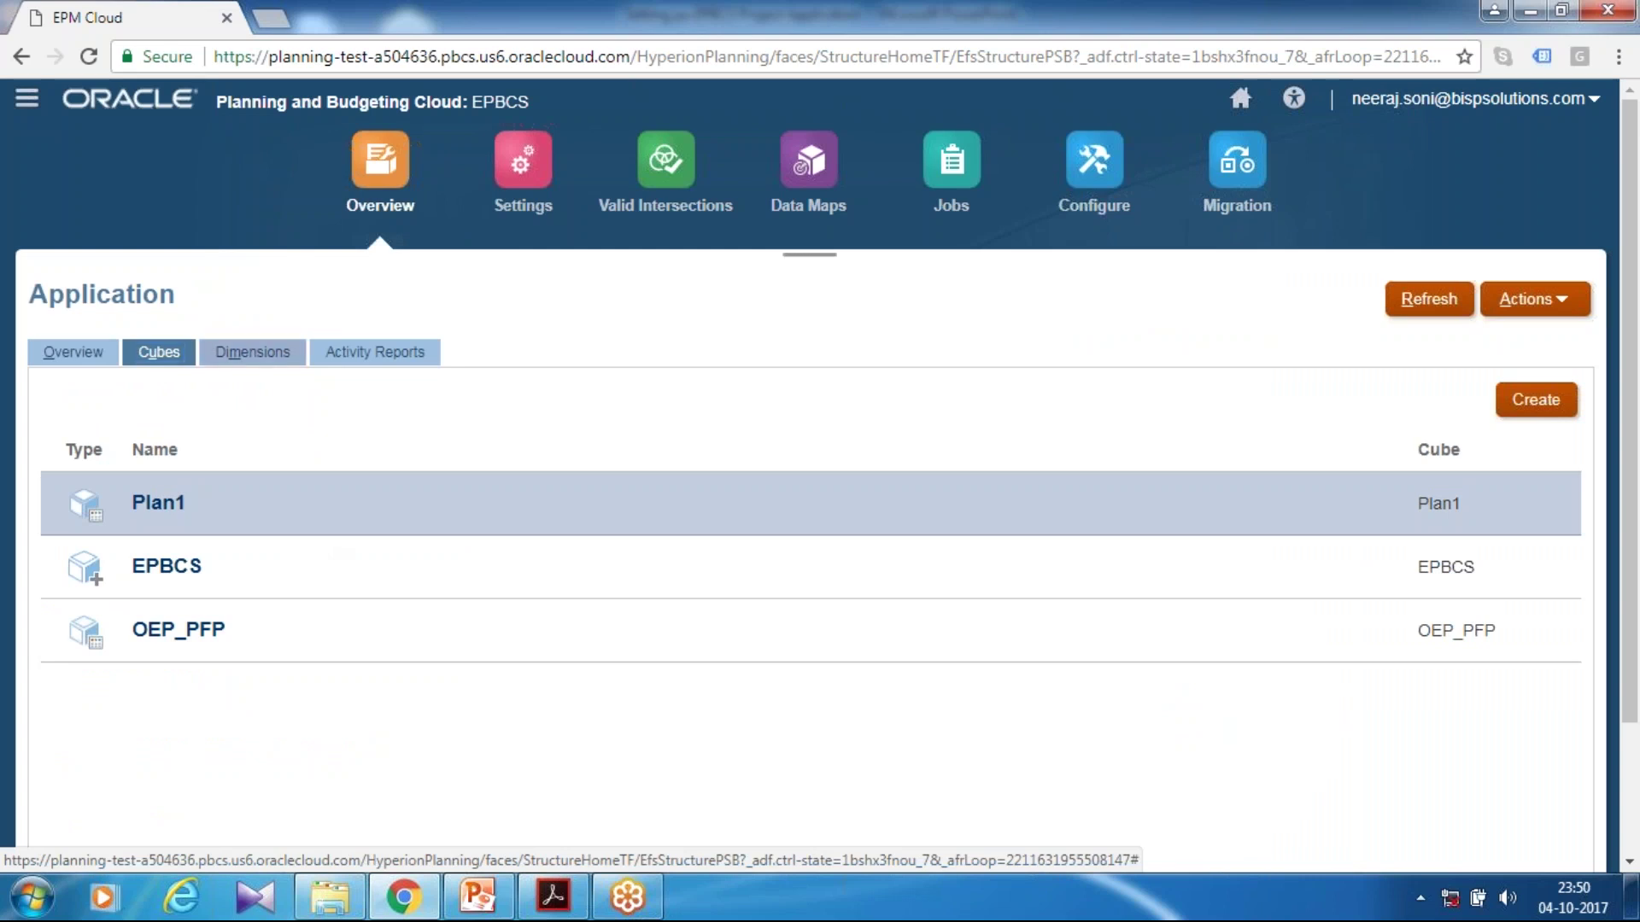
click(252, 352)
scroll(576, 423, down, 2)
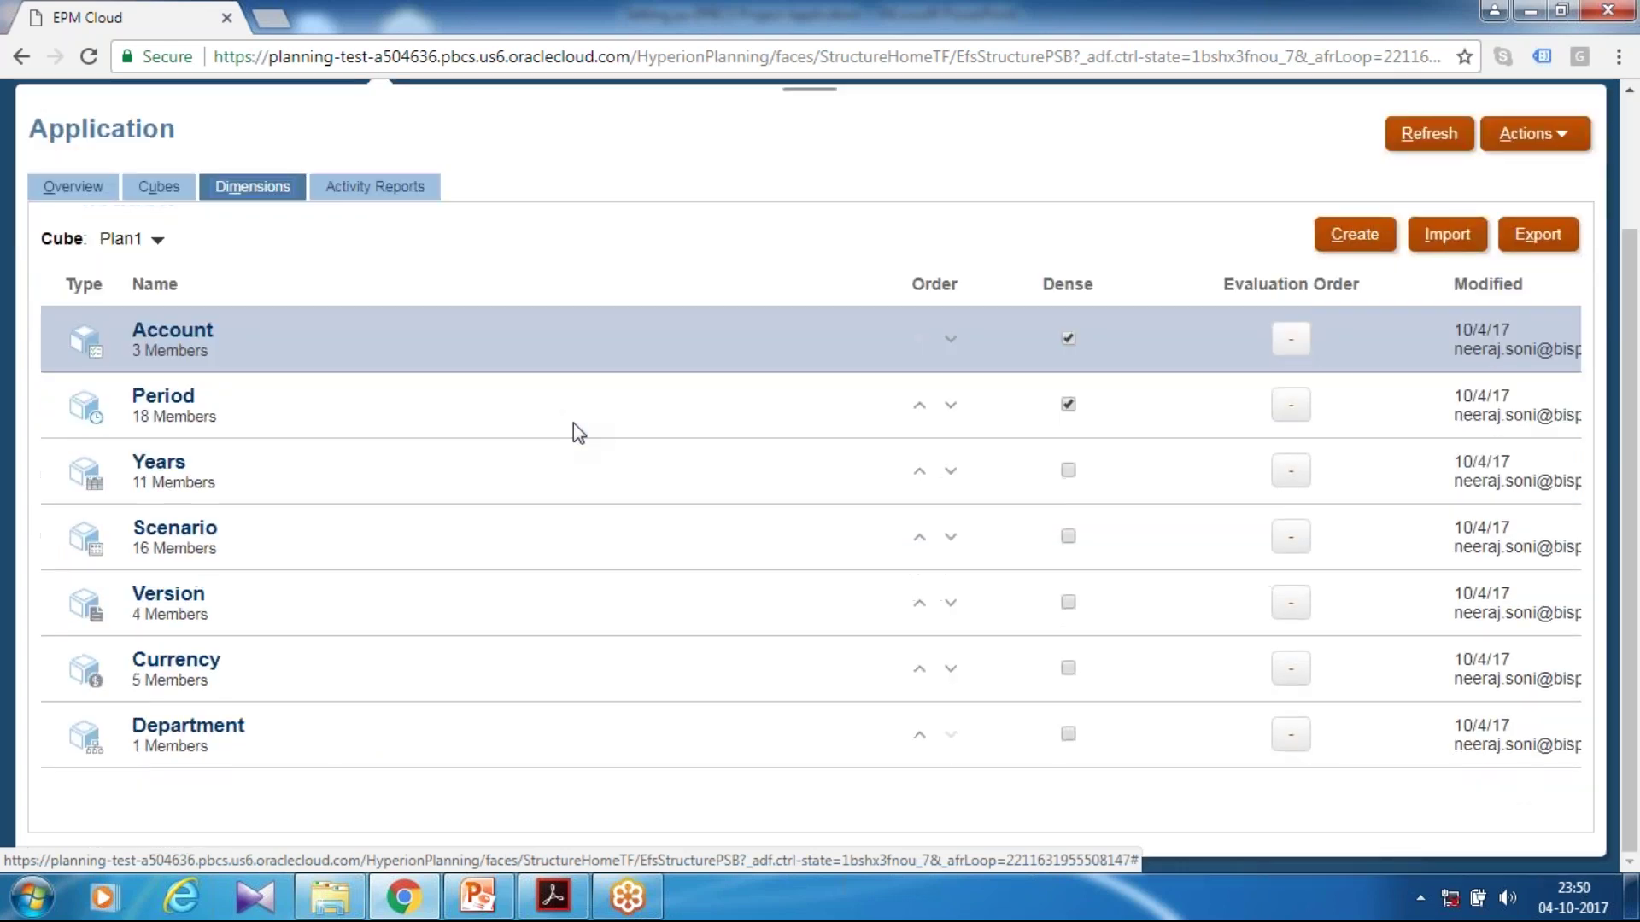
scroll(572, 423, up, 2)
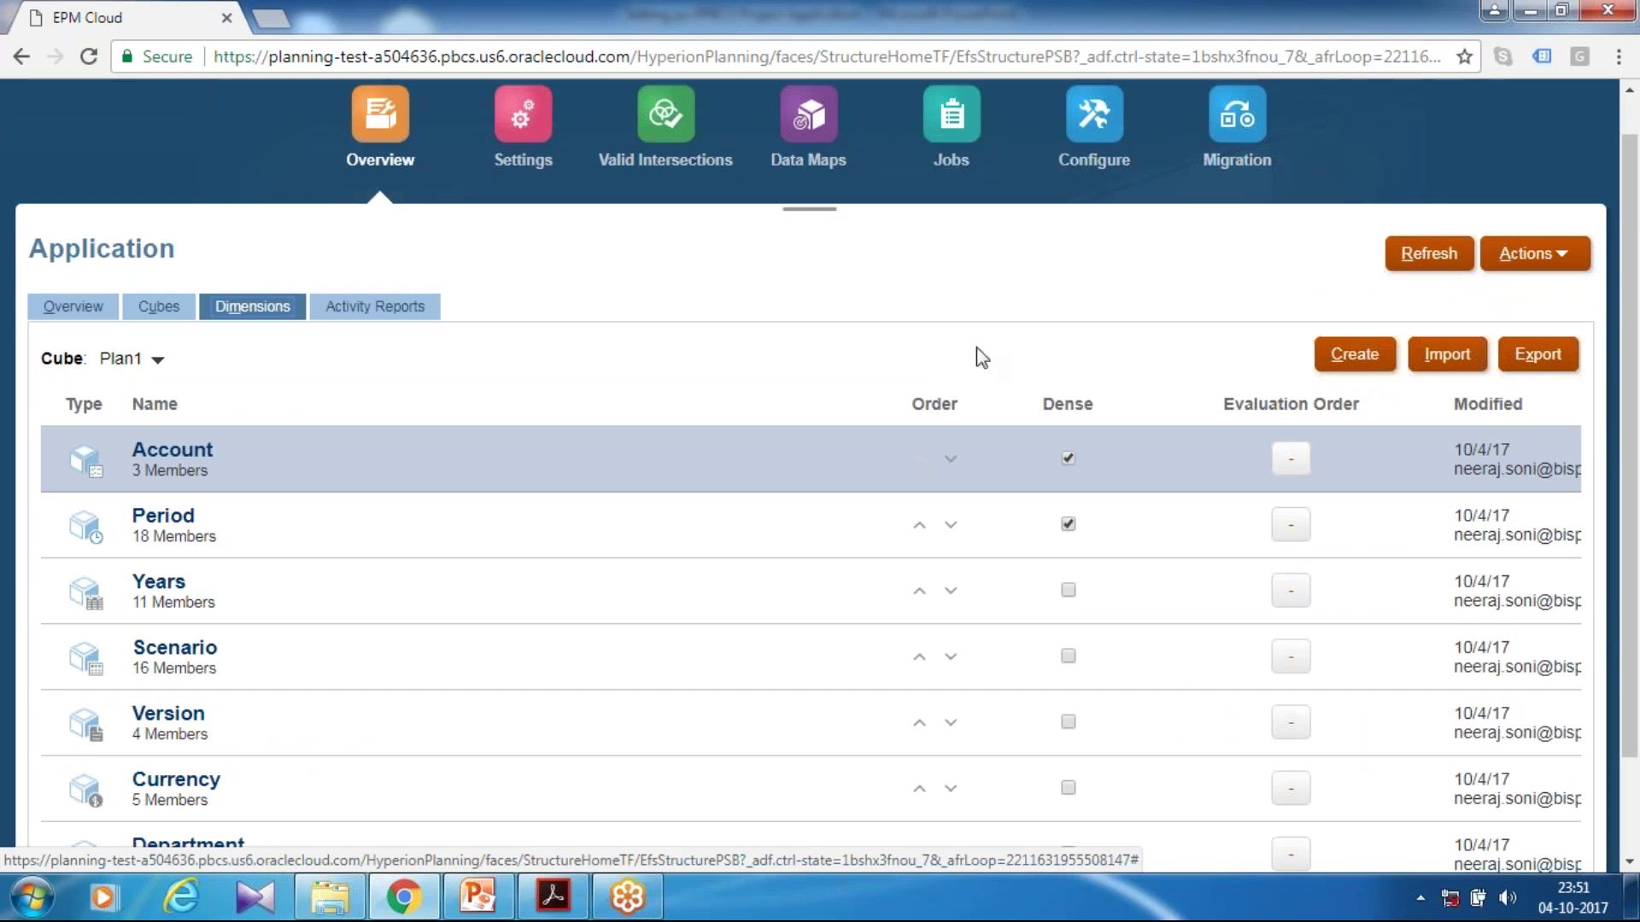
- Open the Entities metadata import in the Projects configuration and choose the local comma-delimited file Department.csv
click(1094, 159)
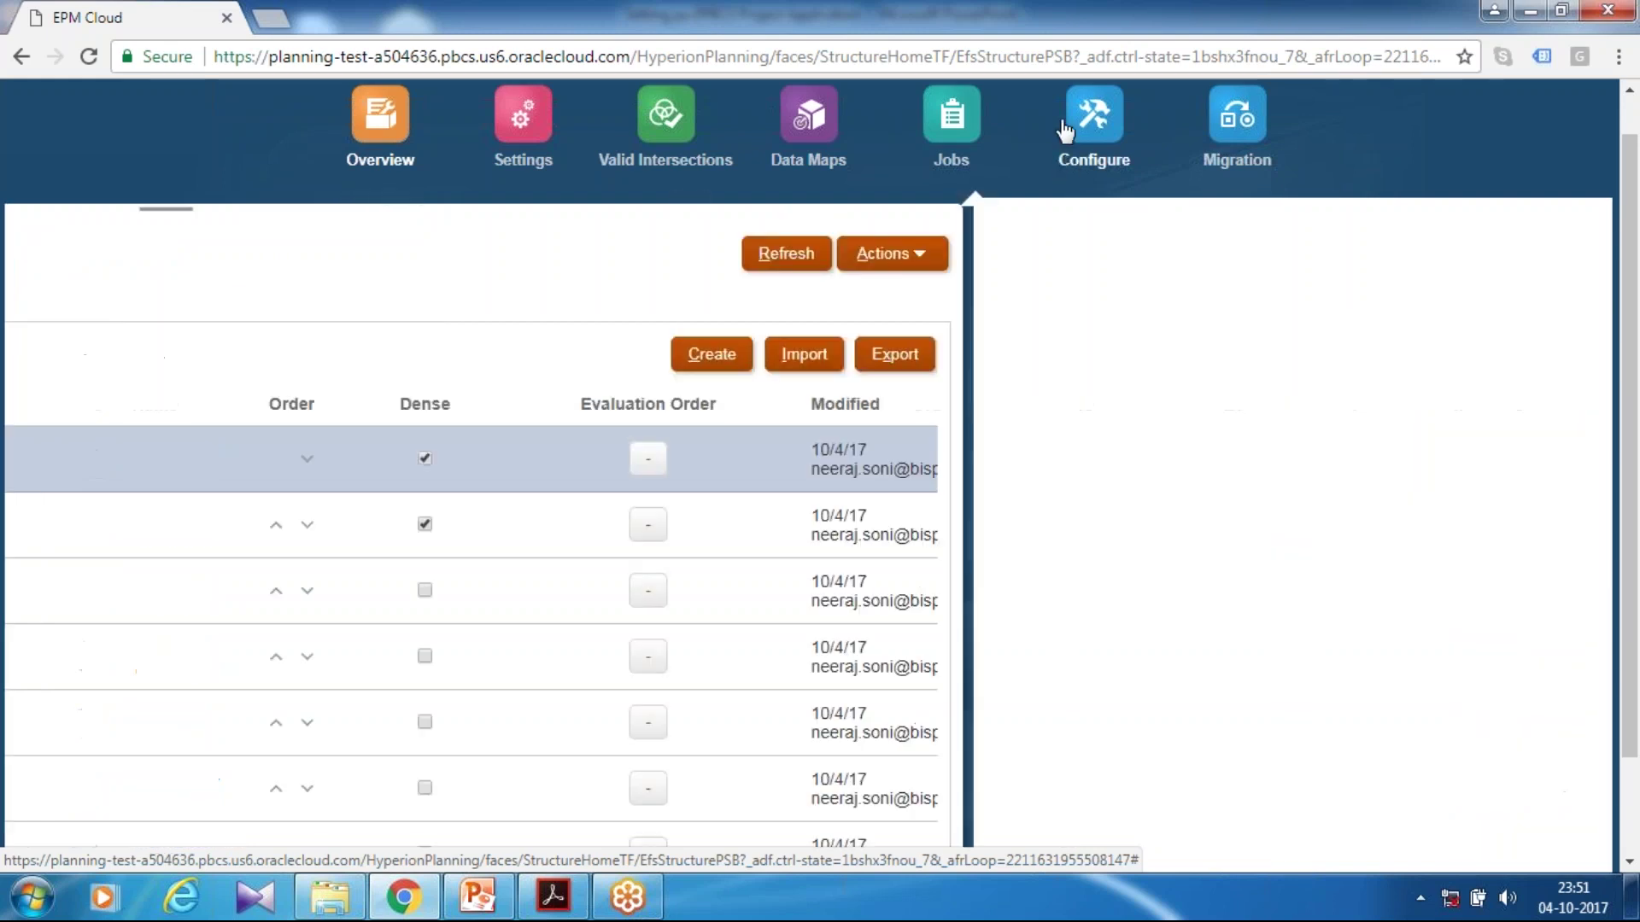
click(436, 251)
click(461, 353)
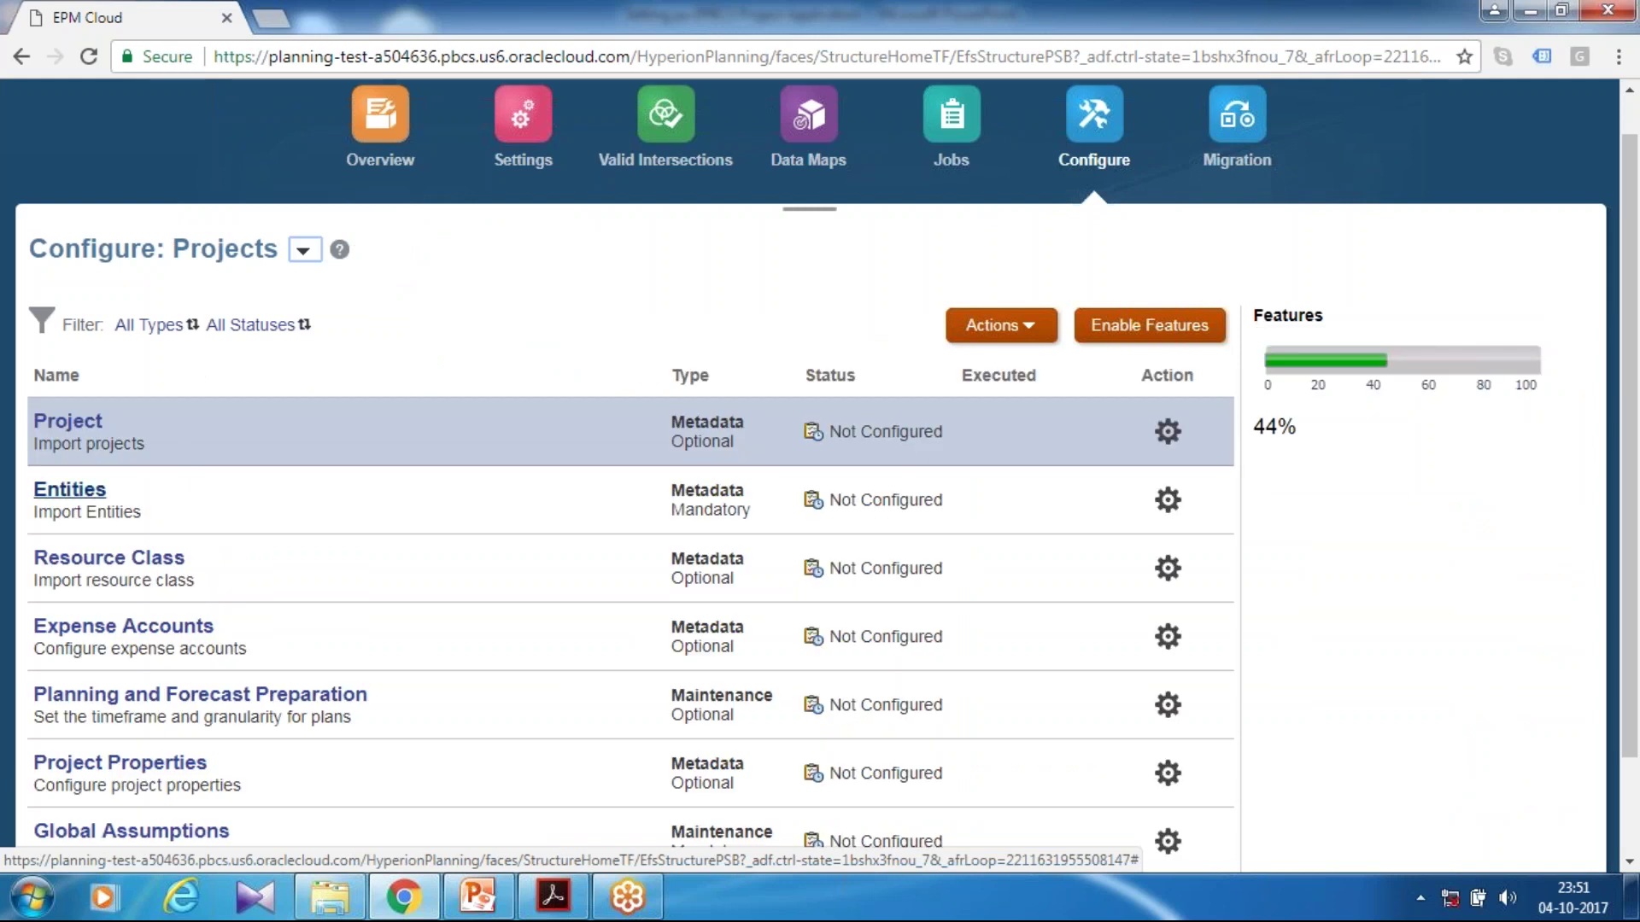
click(53, 497)
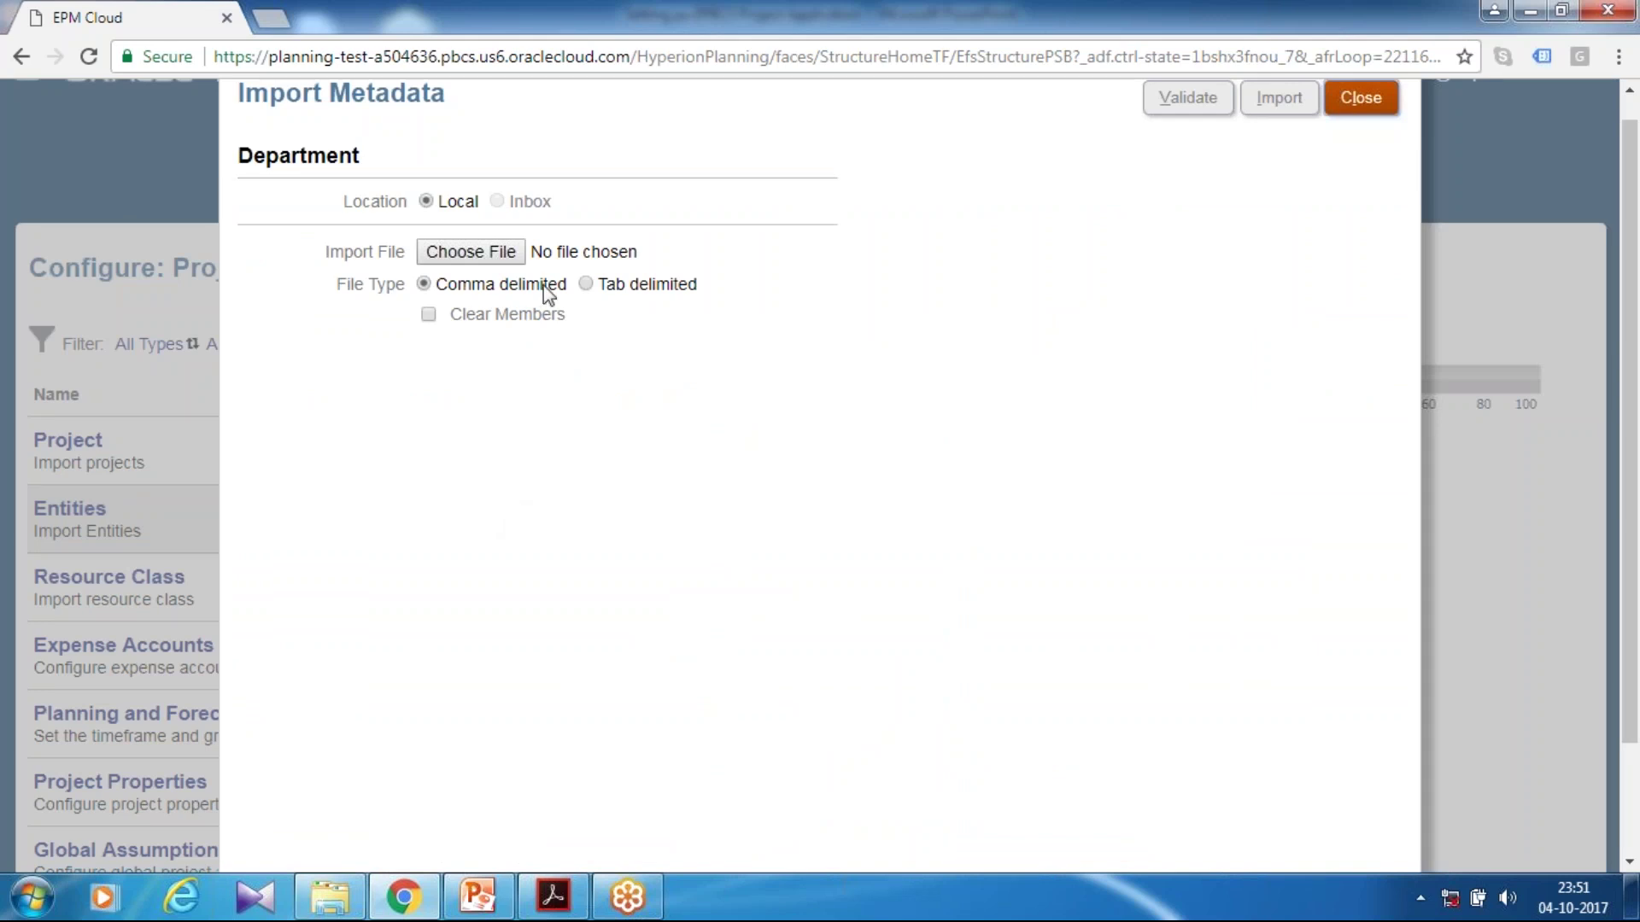
click(476, 253)
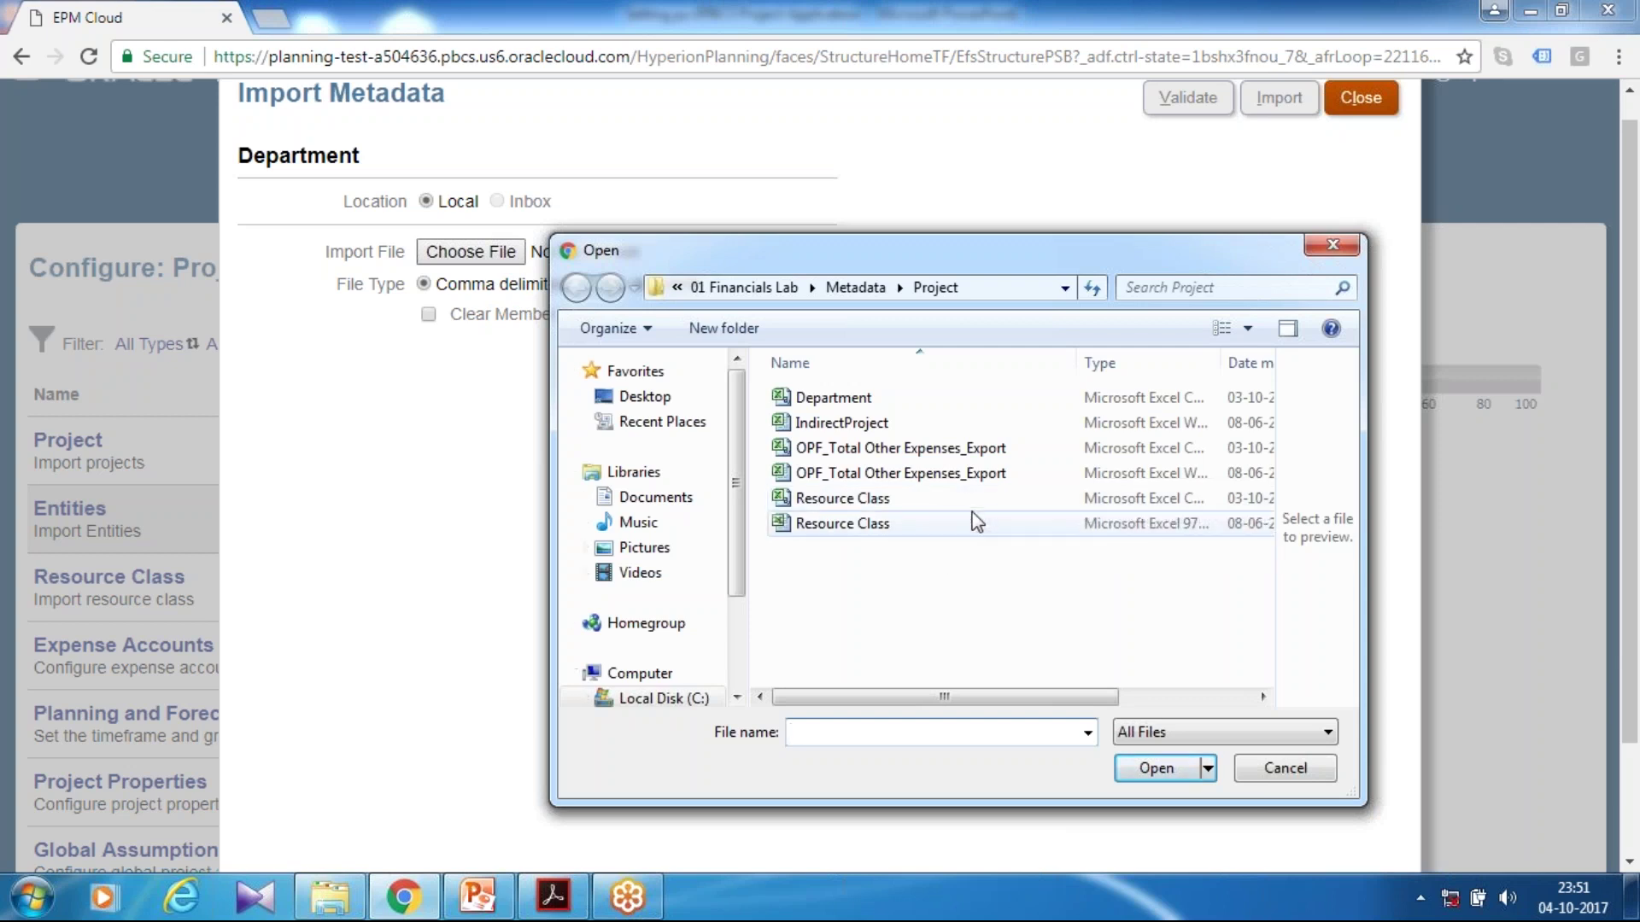
click(879, 400)
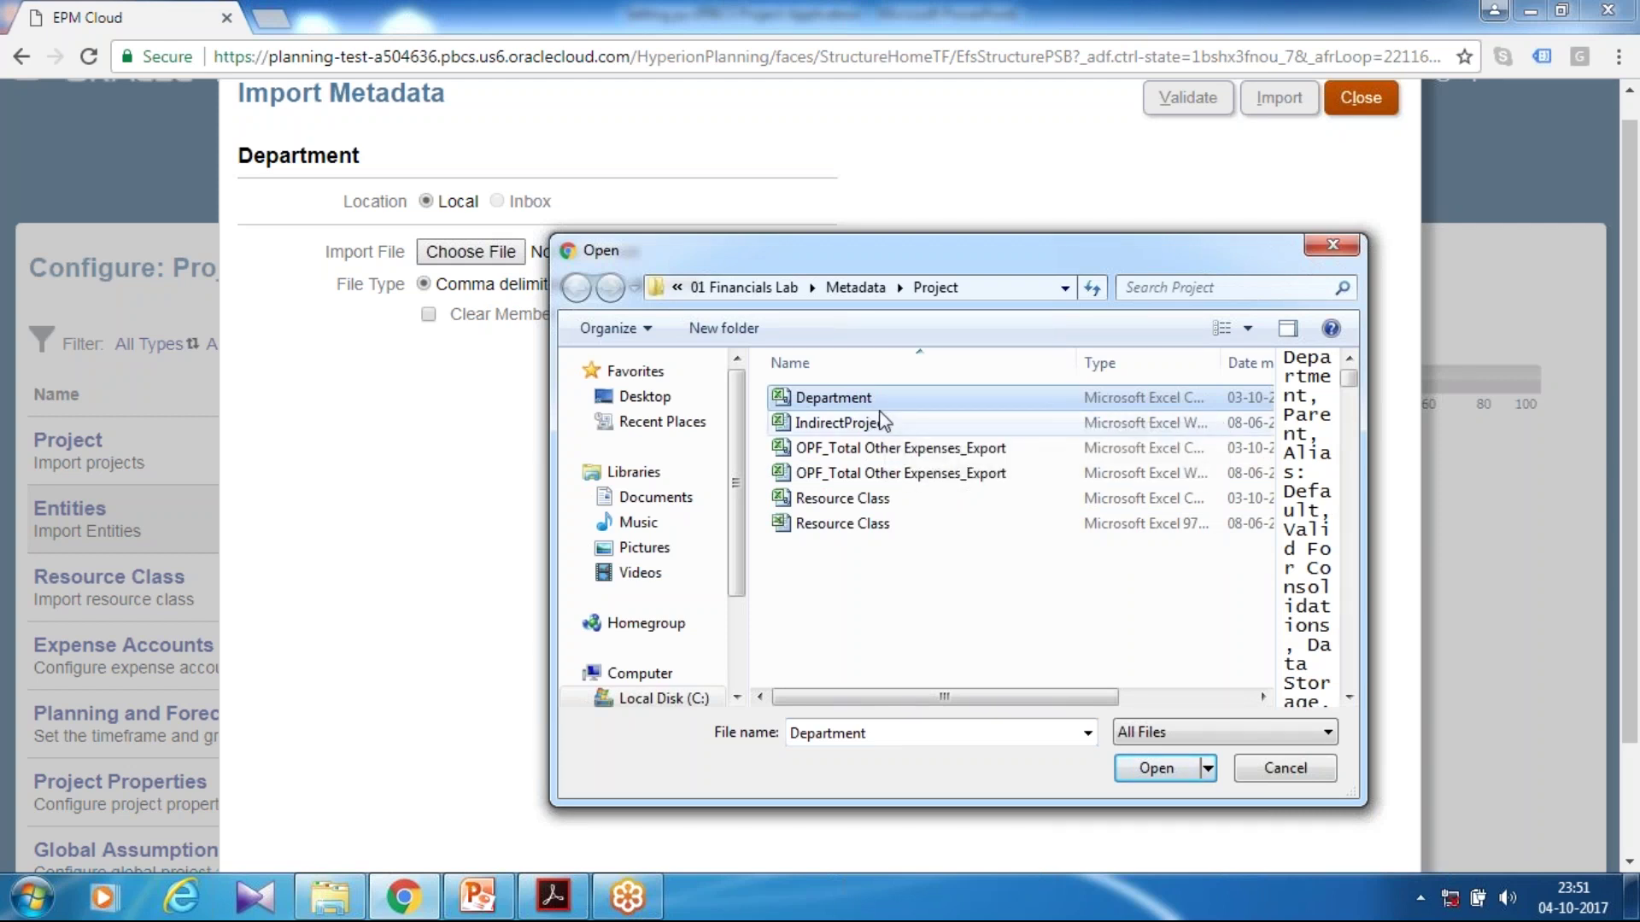
click(1156, 768)
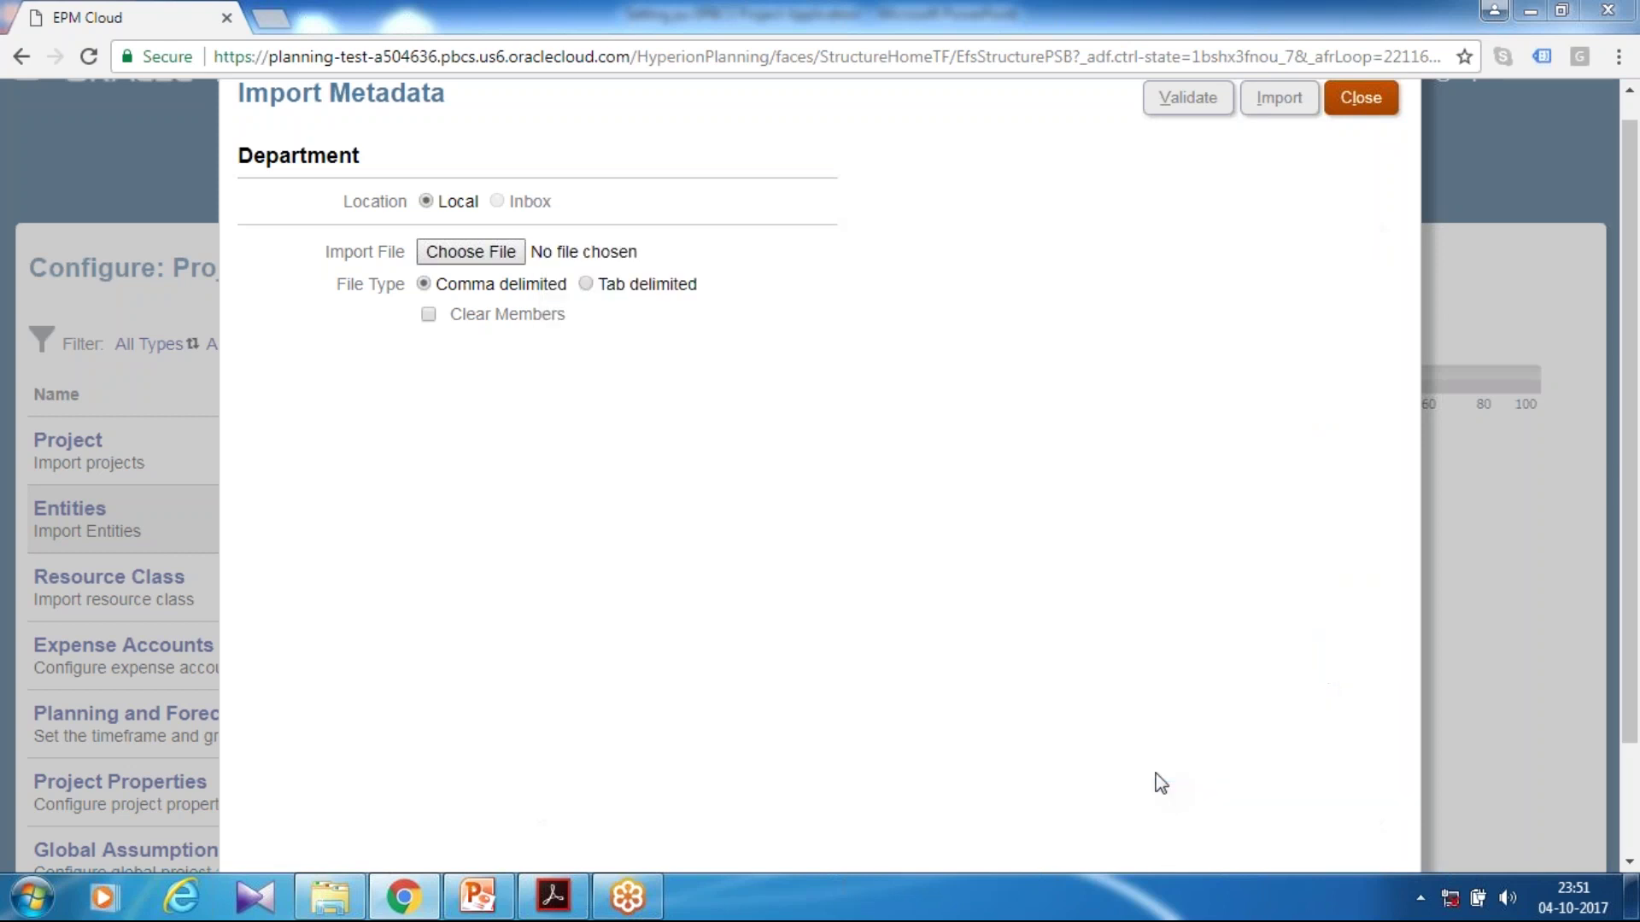
- Validate and import the Department metadata without refreshing the database, and close the import dialog
click(1189, 104)
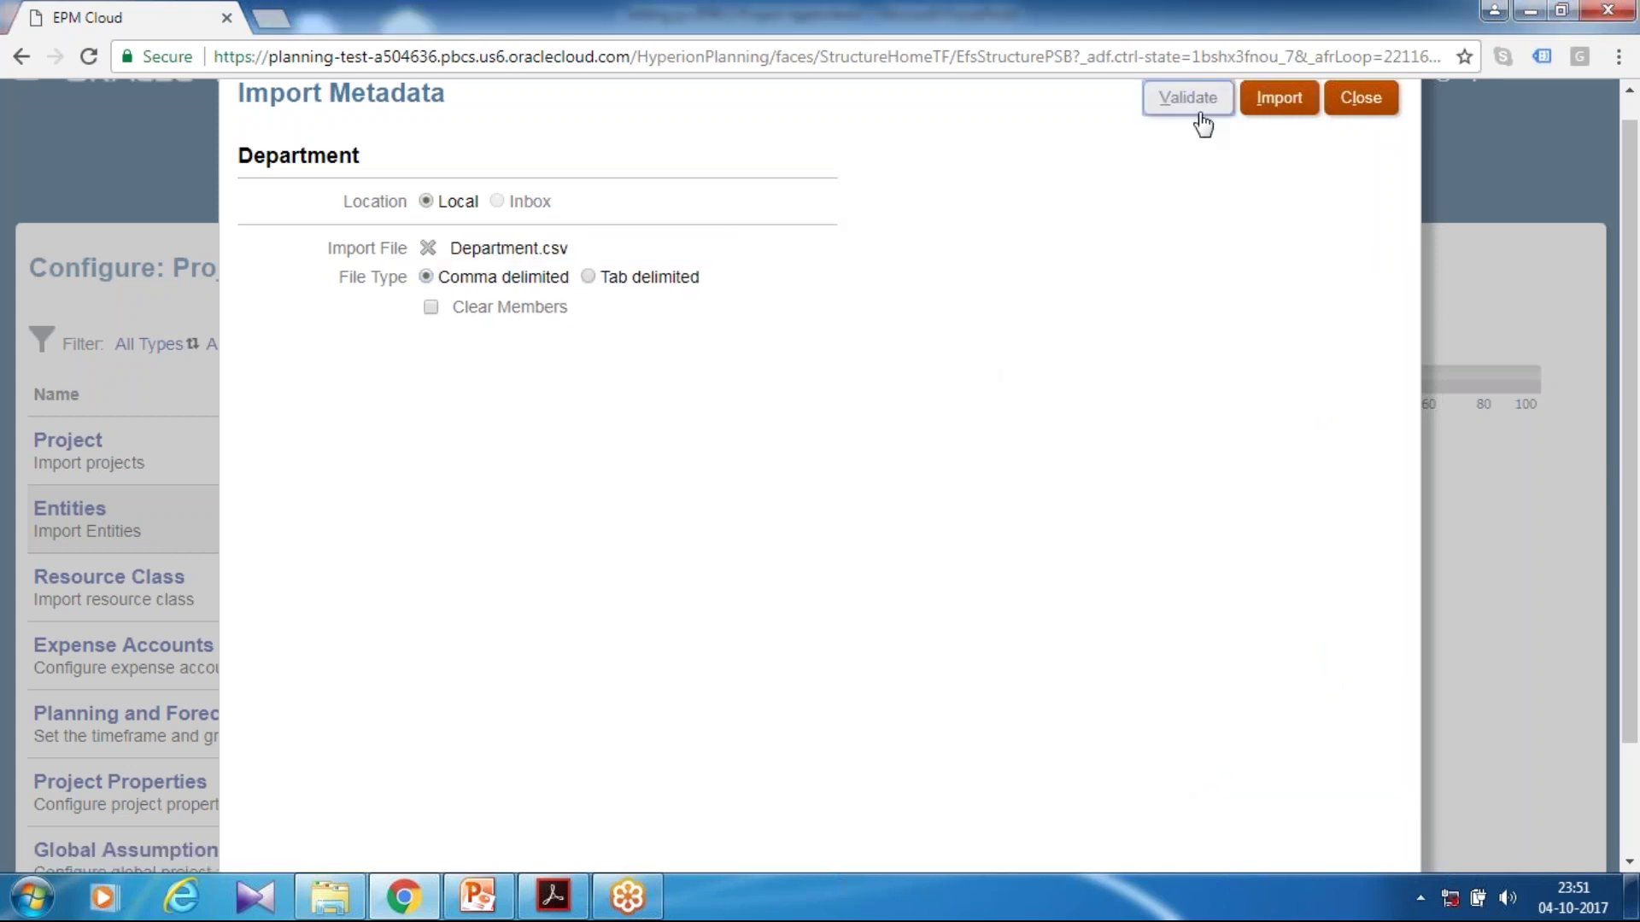
click(952, 485)
click(1277, 99)
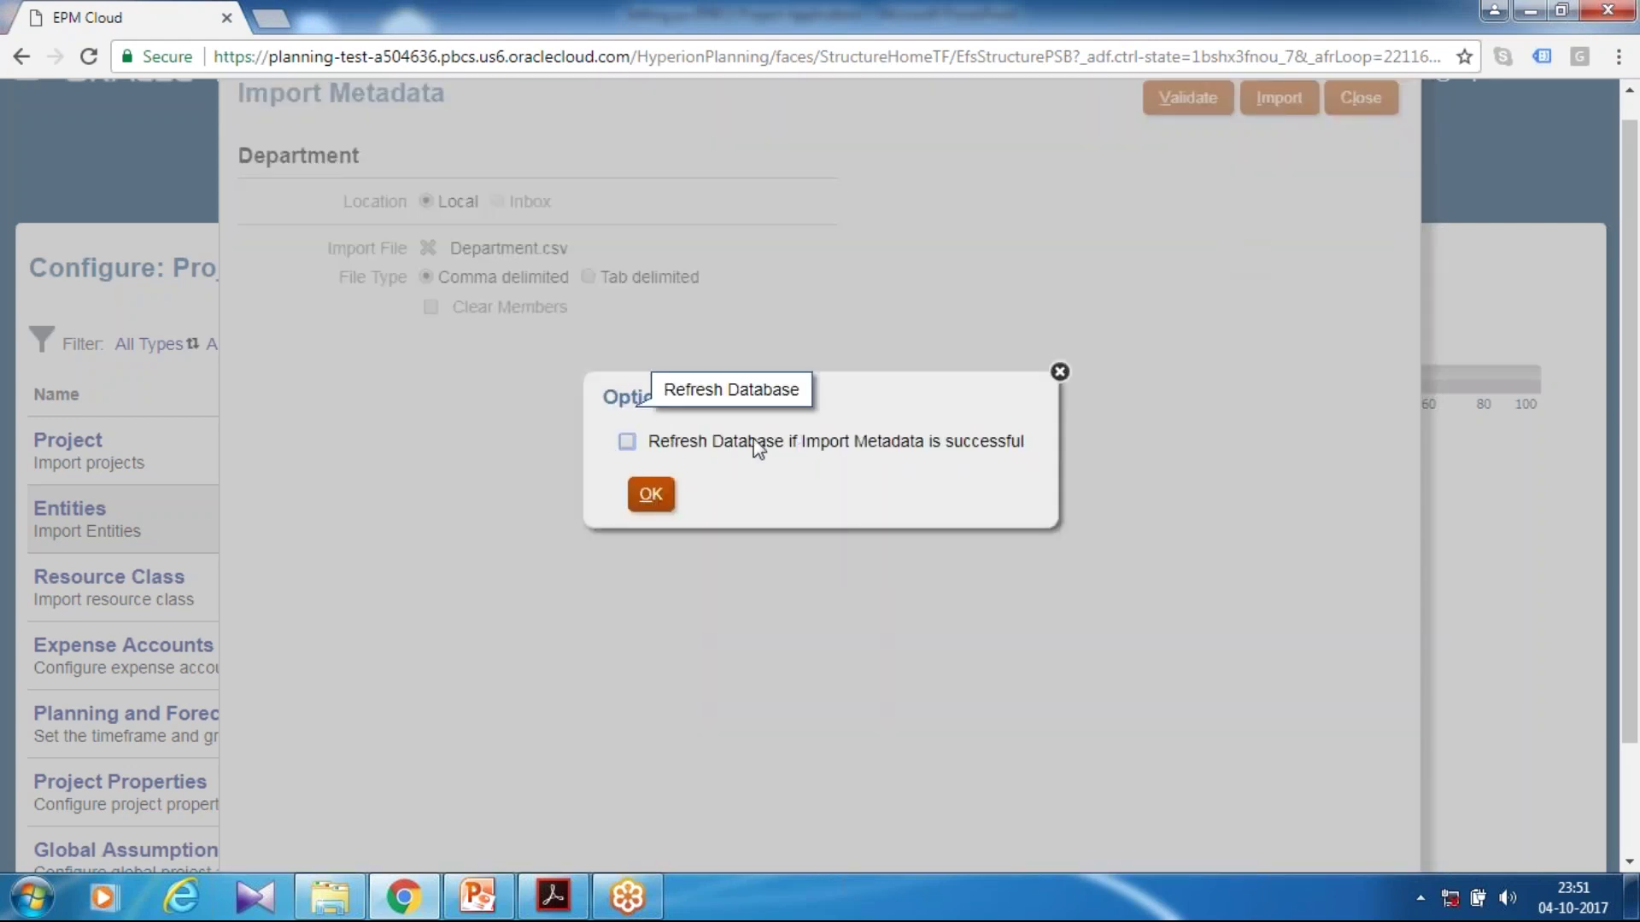
click(652, 499)
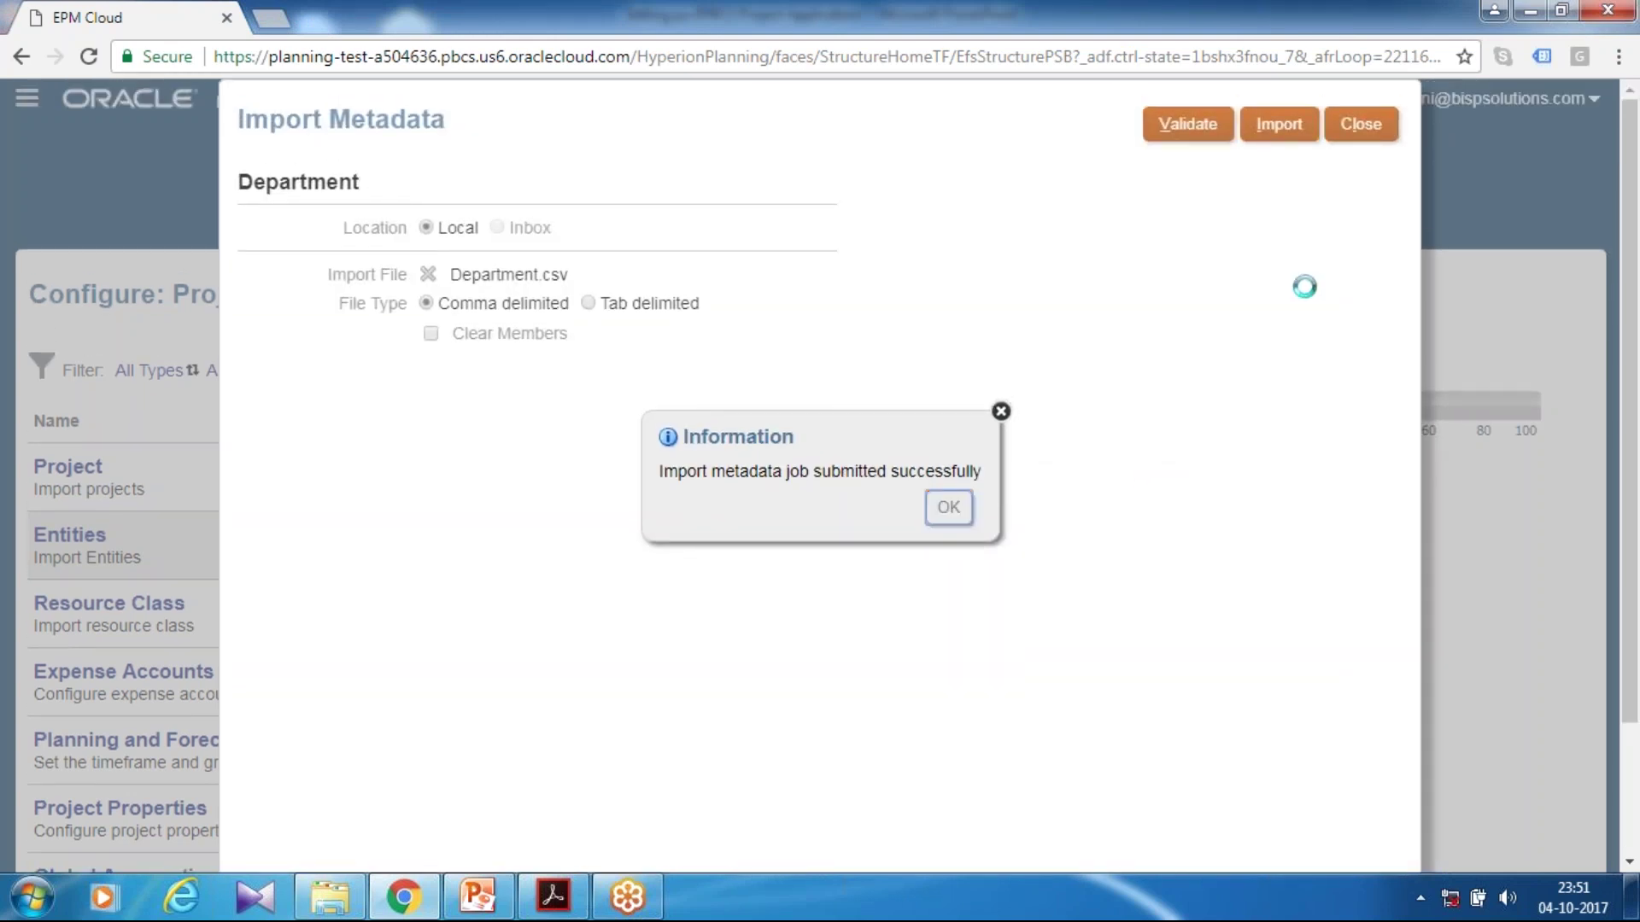
click(948, 506)
click(1360, 124)
- Check the import job in the recent job activity and the Entities task status in the Projects configuration
click(956, 201)
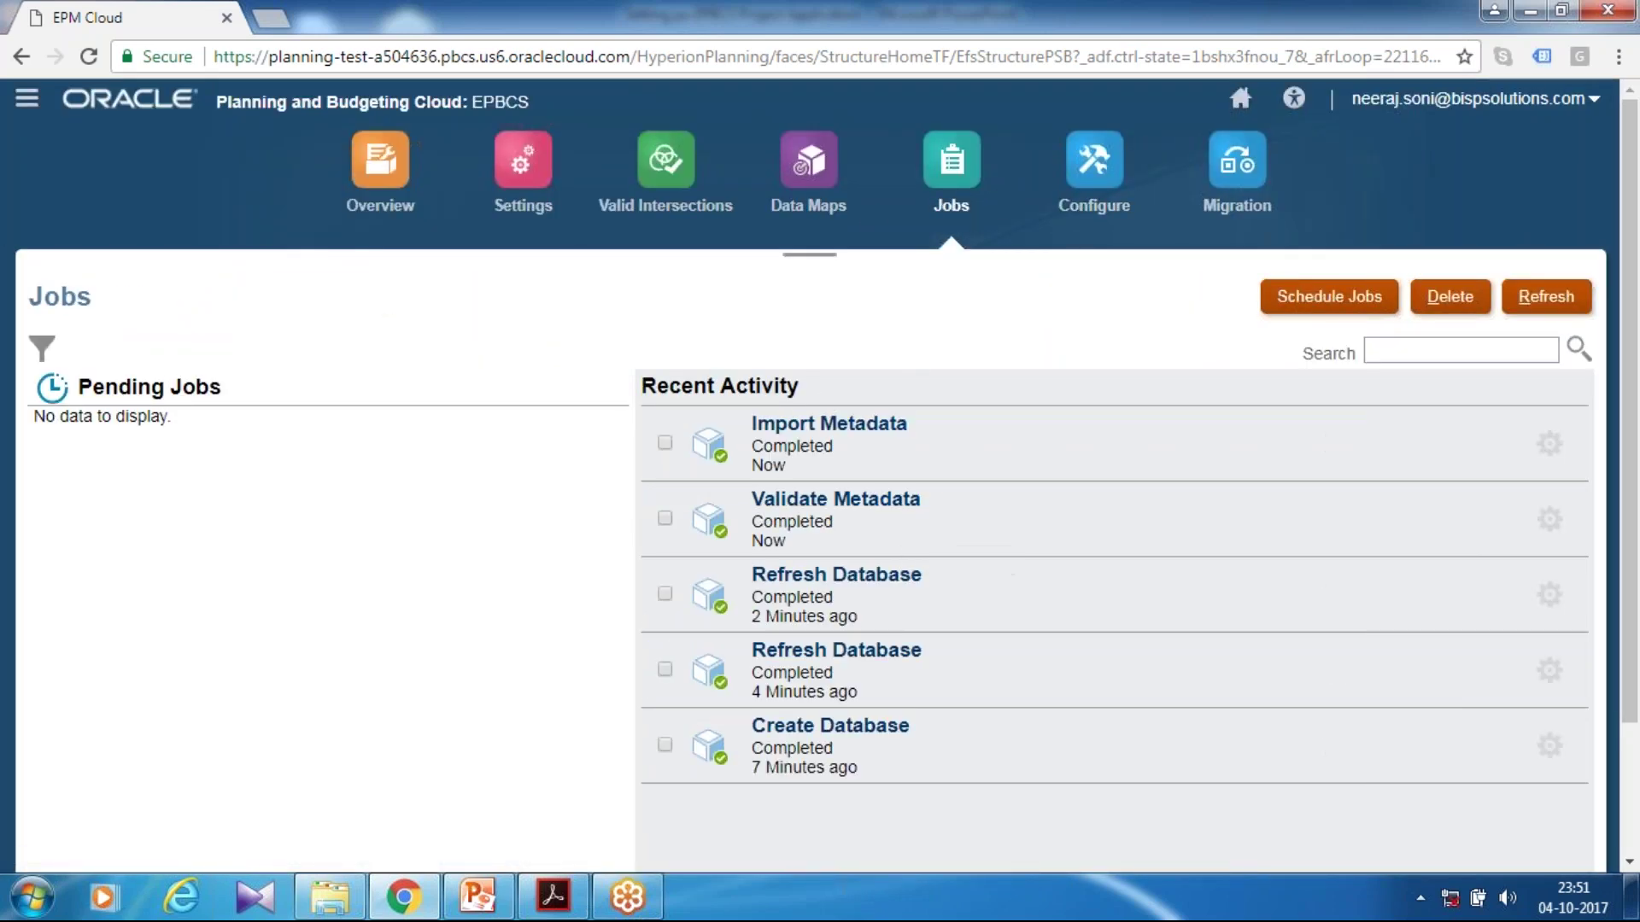
click(1110, 175)
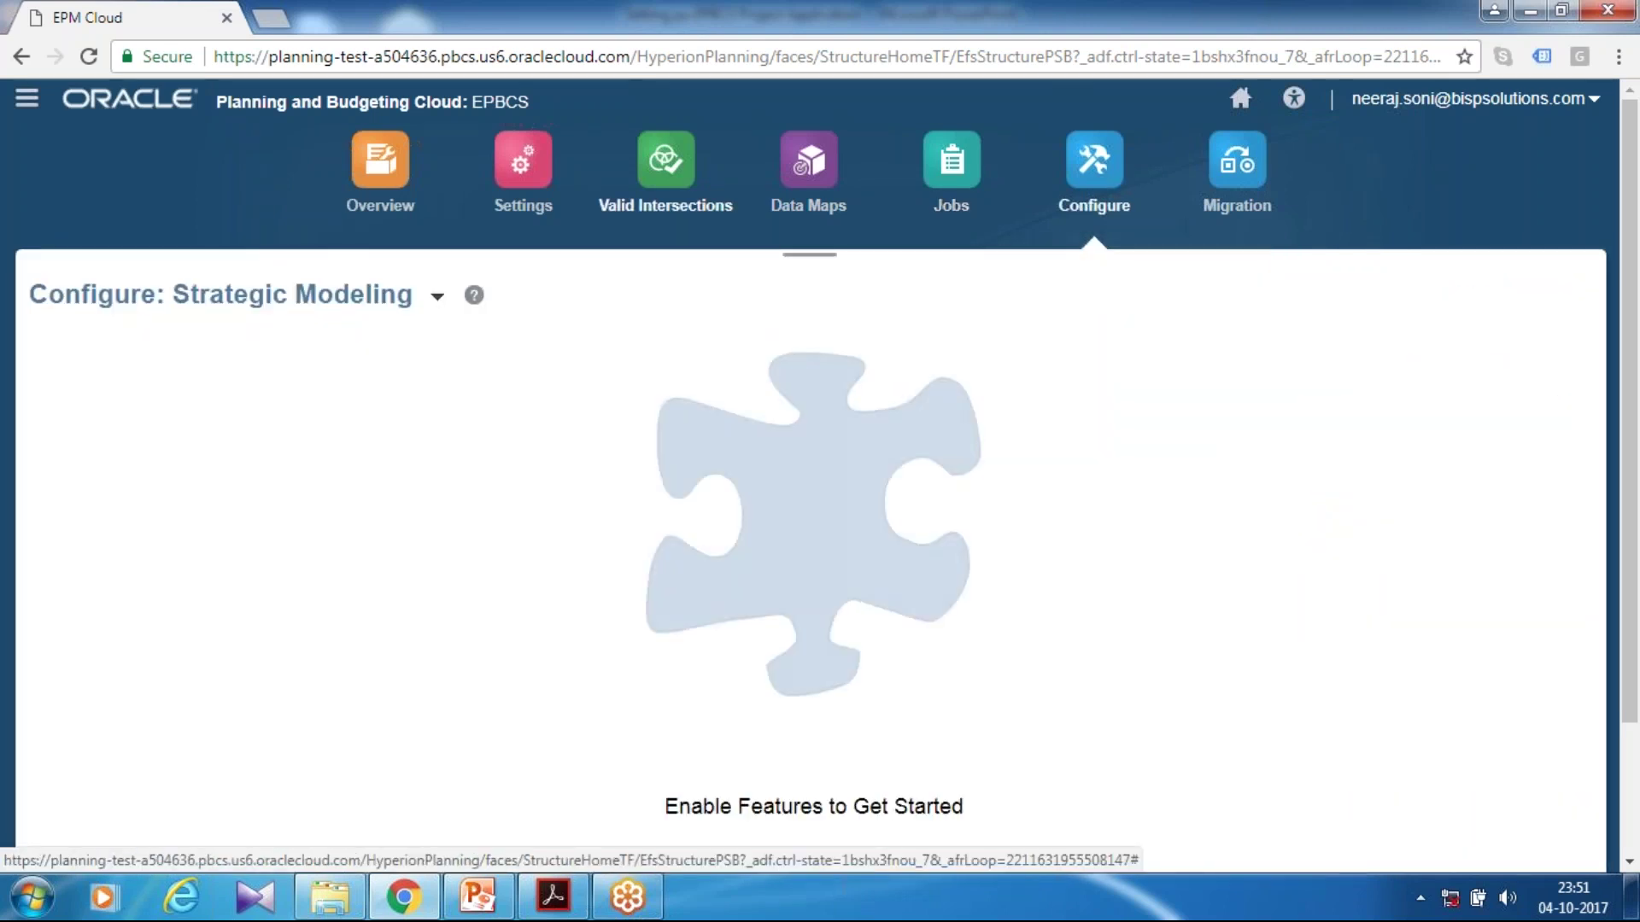
click(438, 297)
click(461, 443)
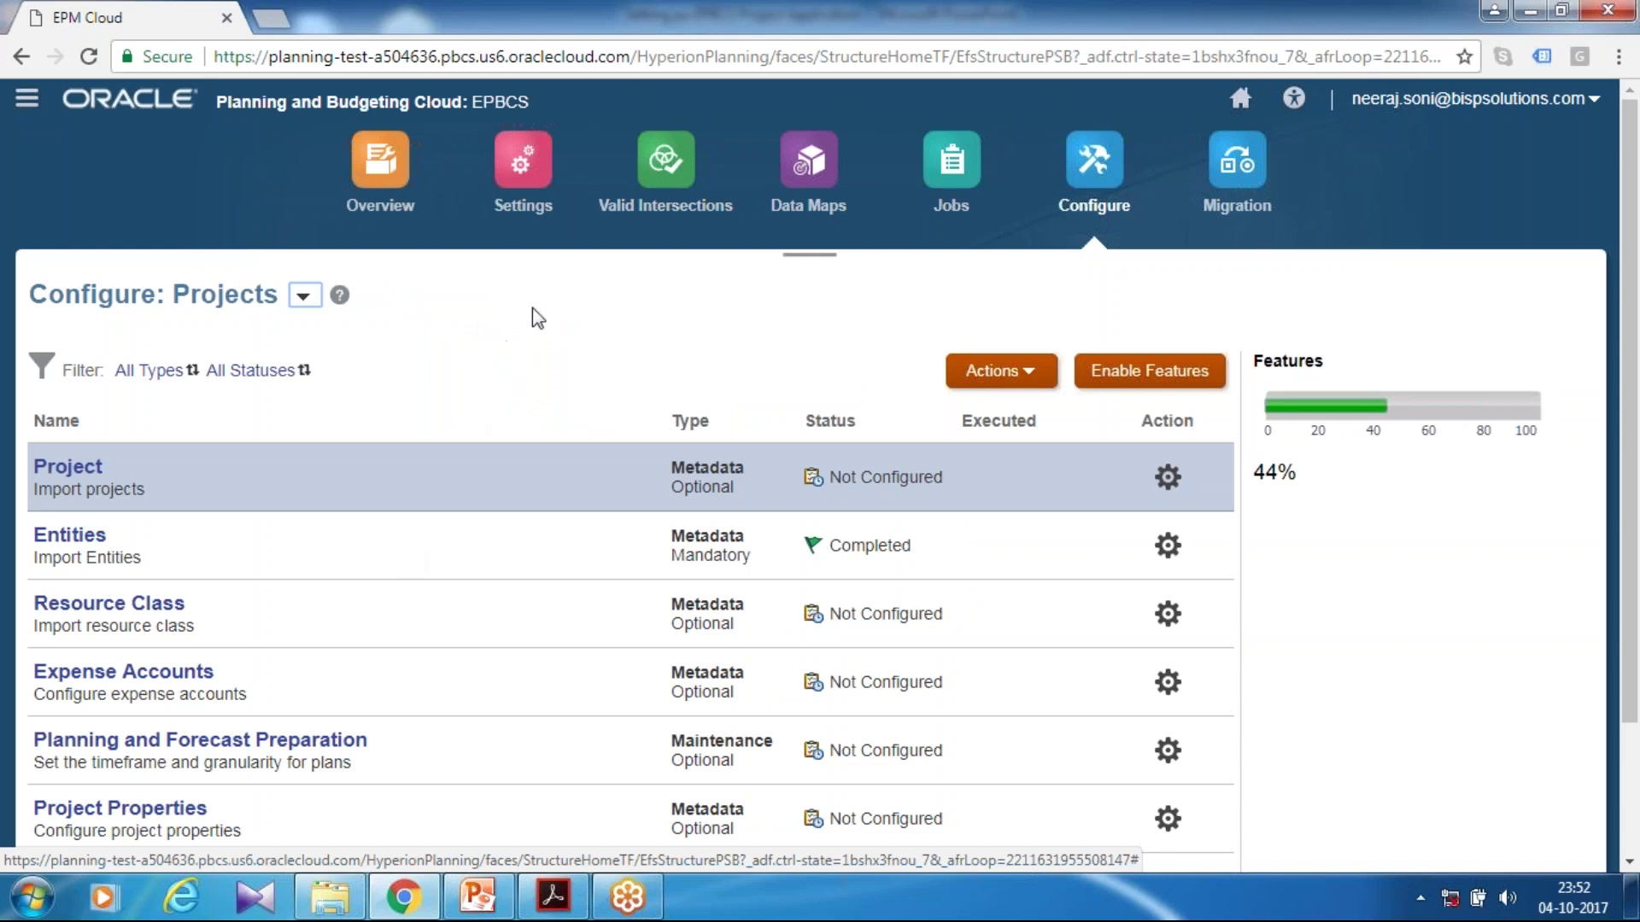
- Set the thousands separator to Comma in the application settings
click(525, 205)
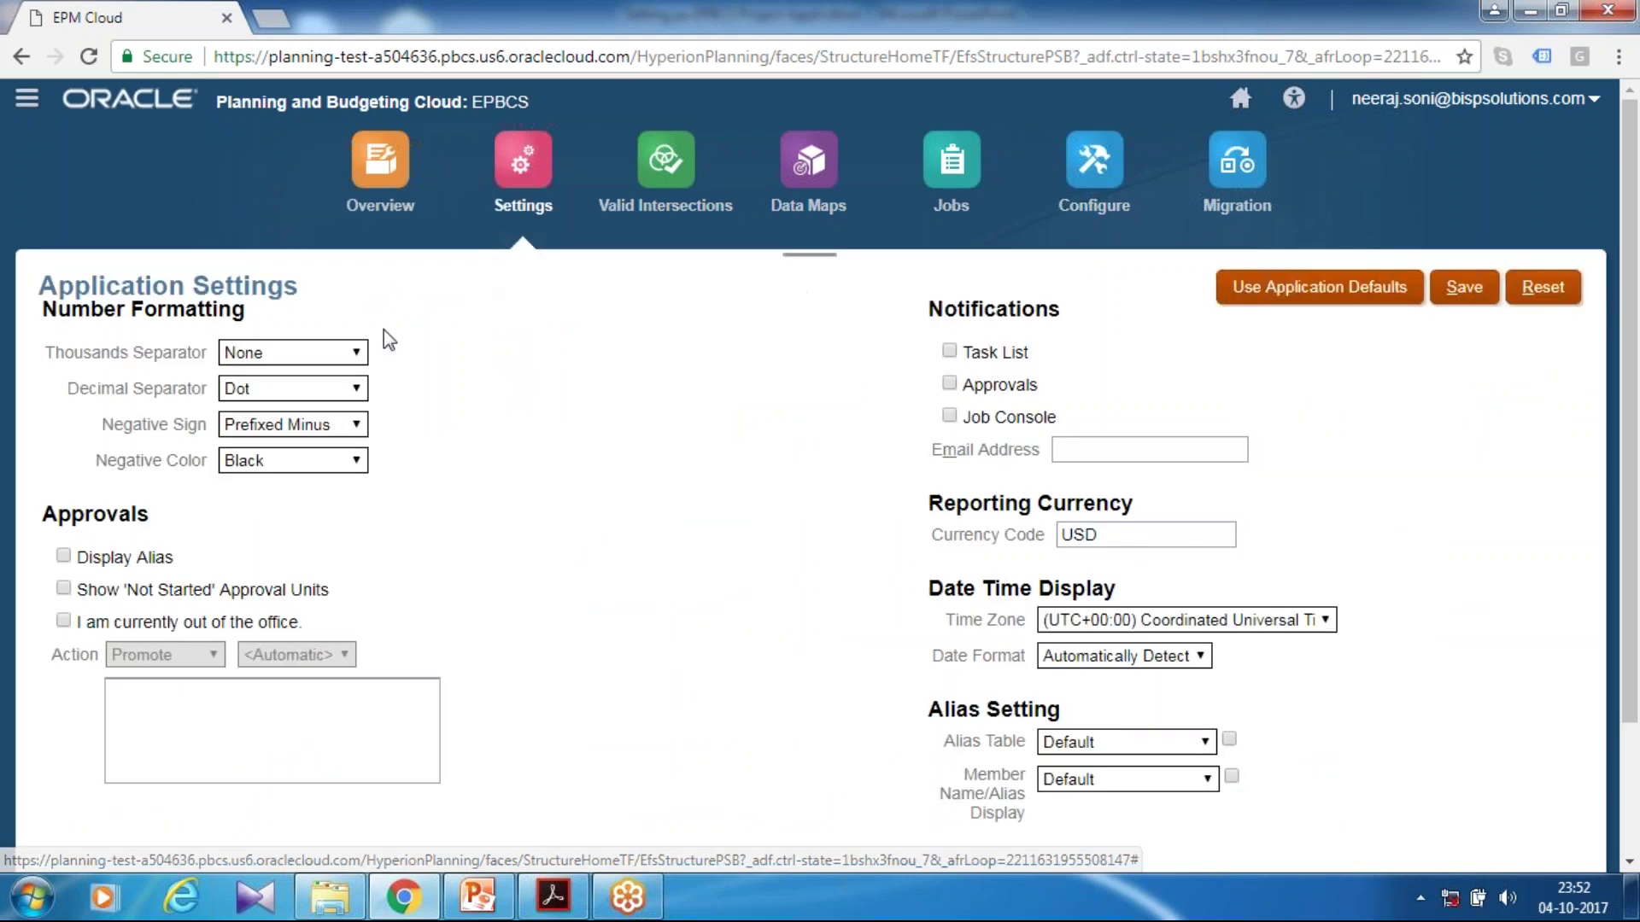
click(245, 371)
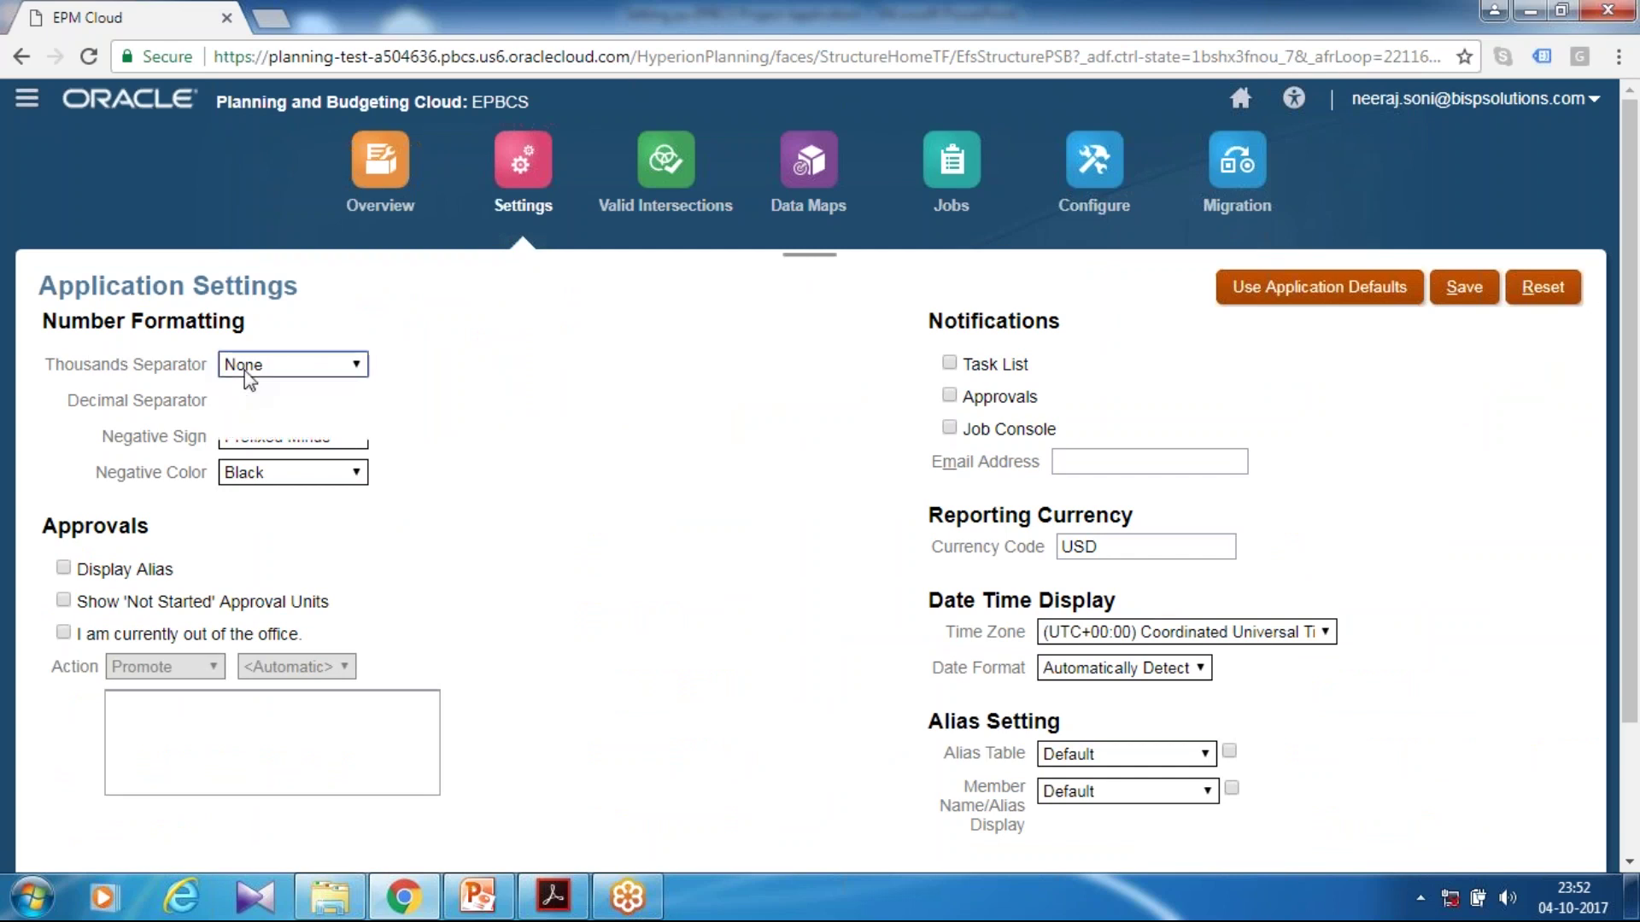
click(254, 400)
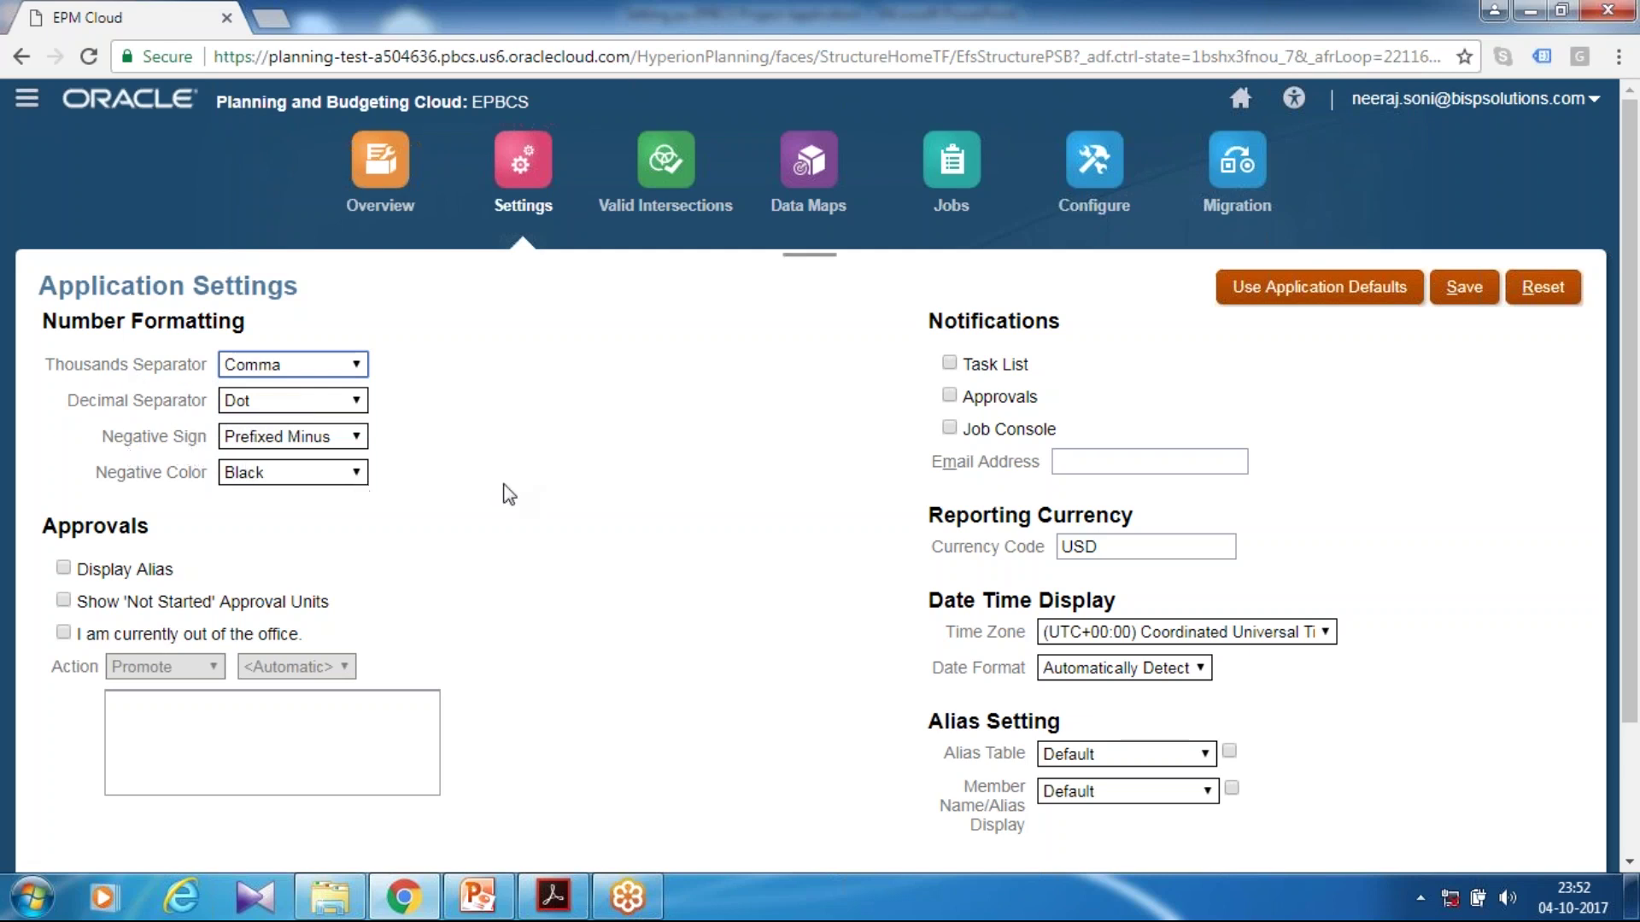
- Save the application settings and open the user variables page
click(1480, 298)
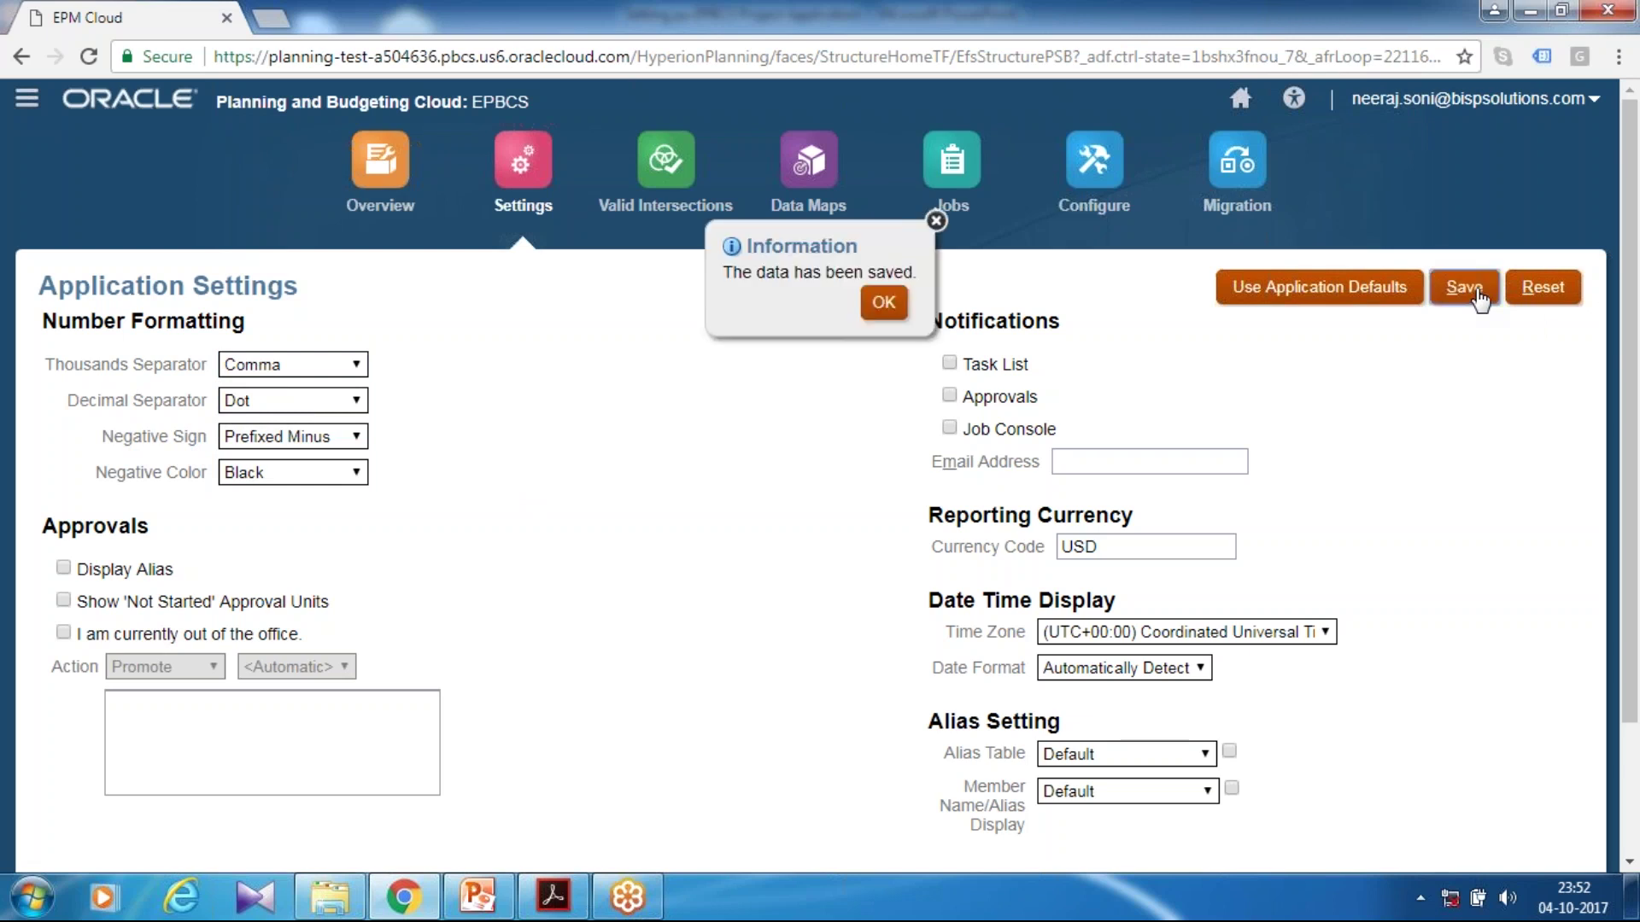
click(884, 303)
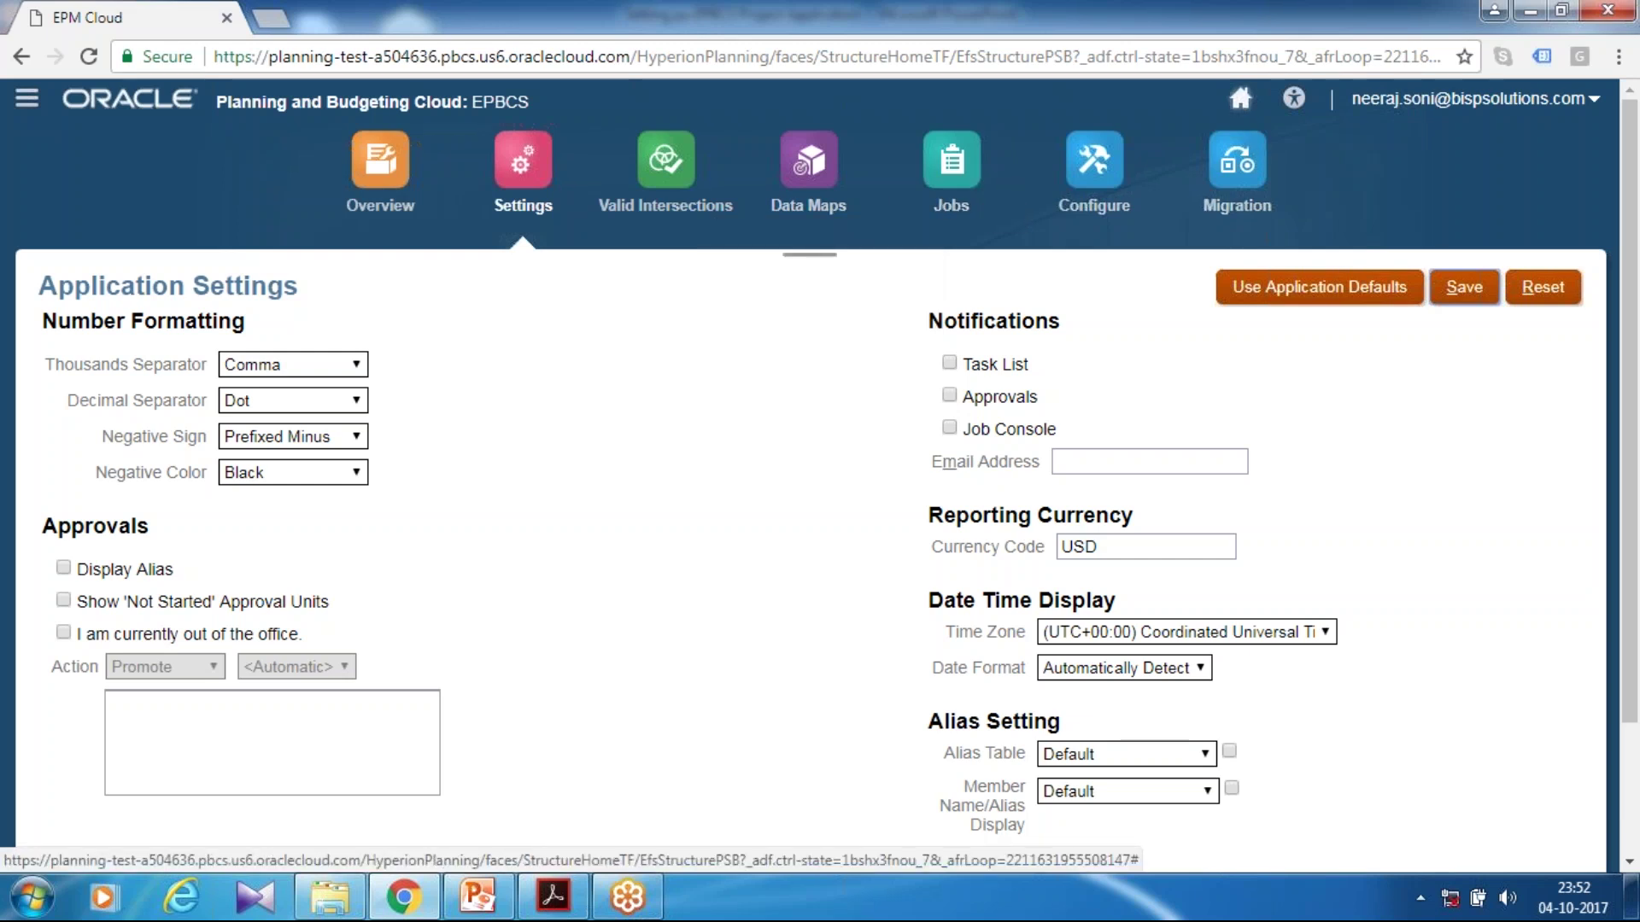
click(1240, 100)
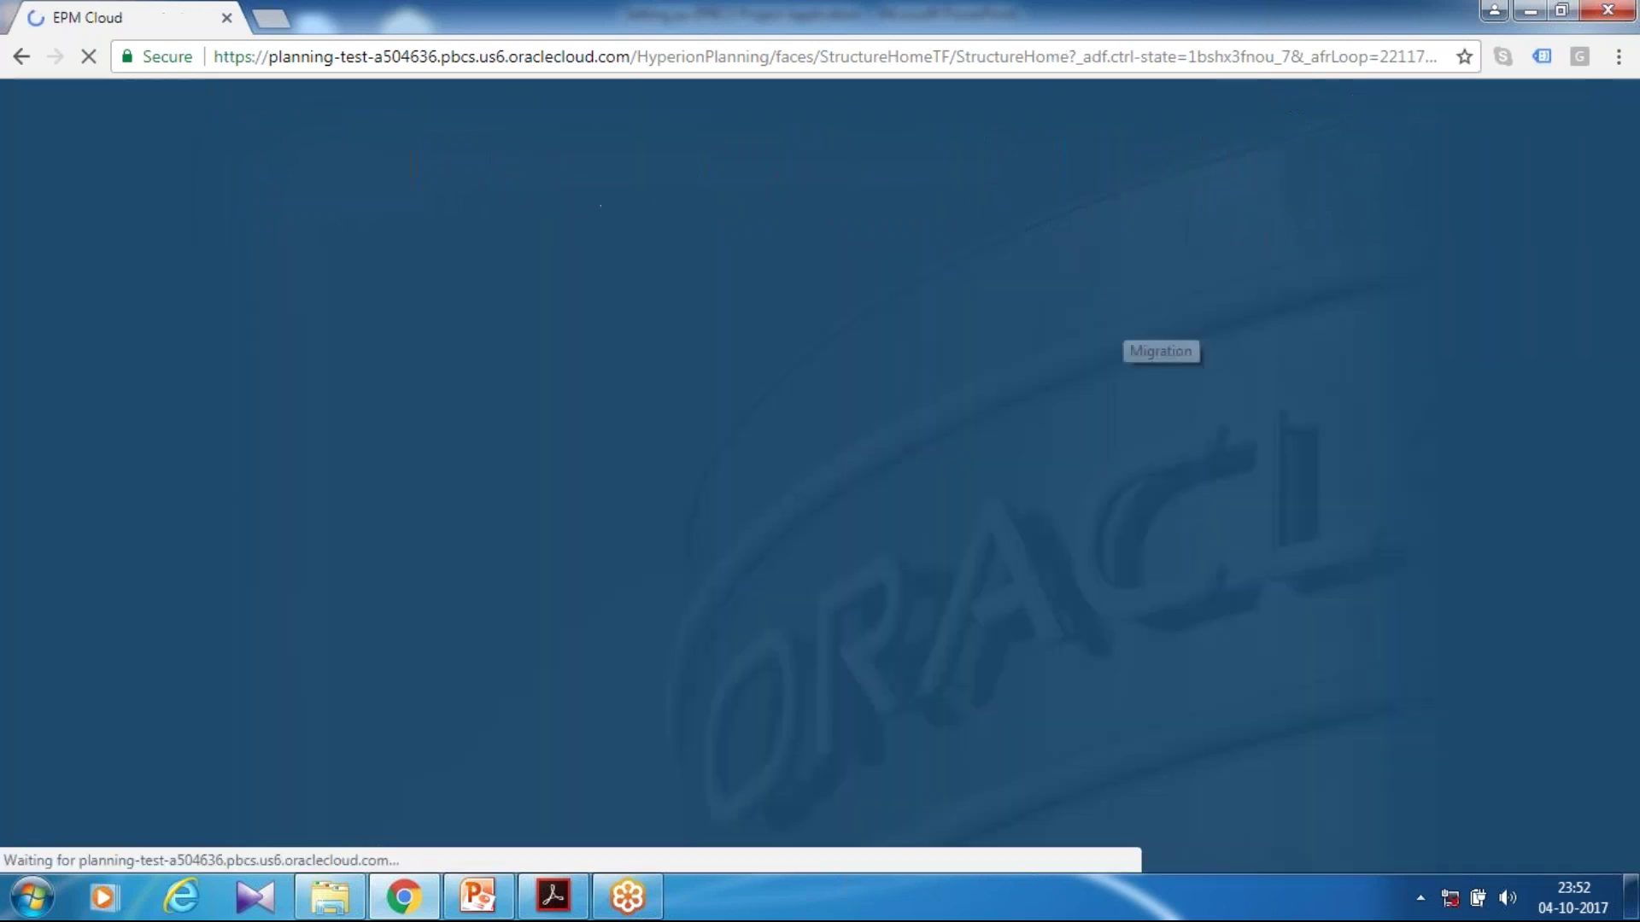
click(903, 628)
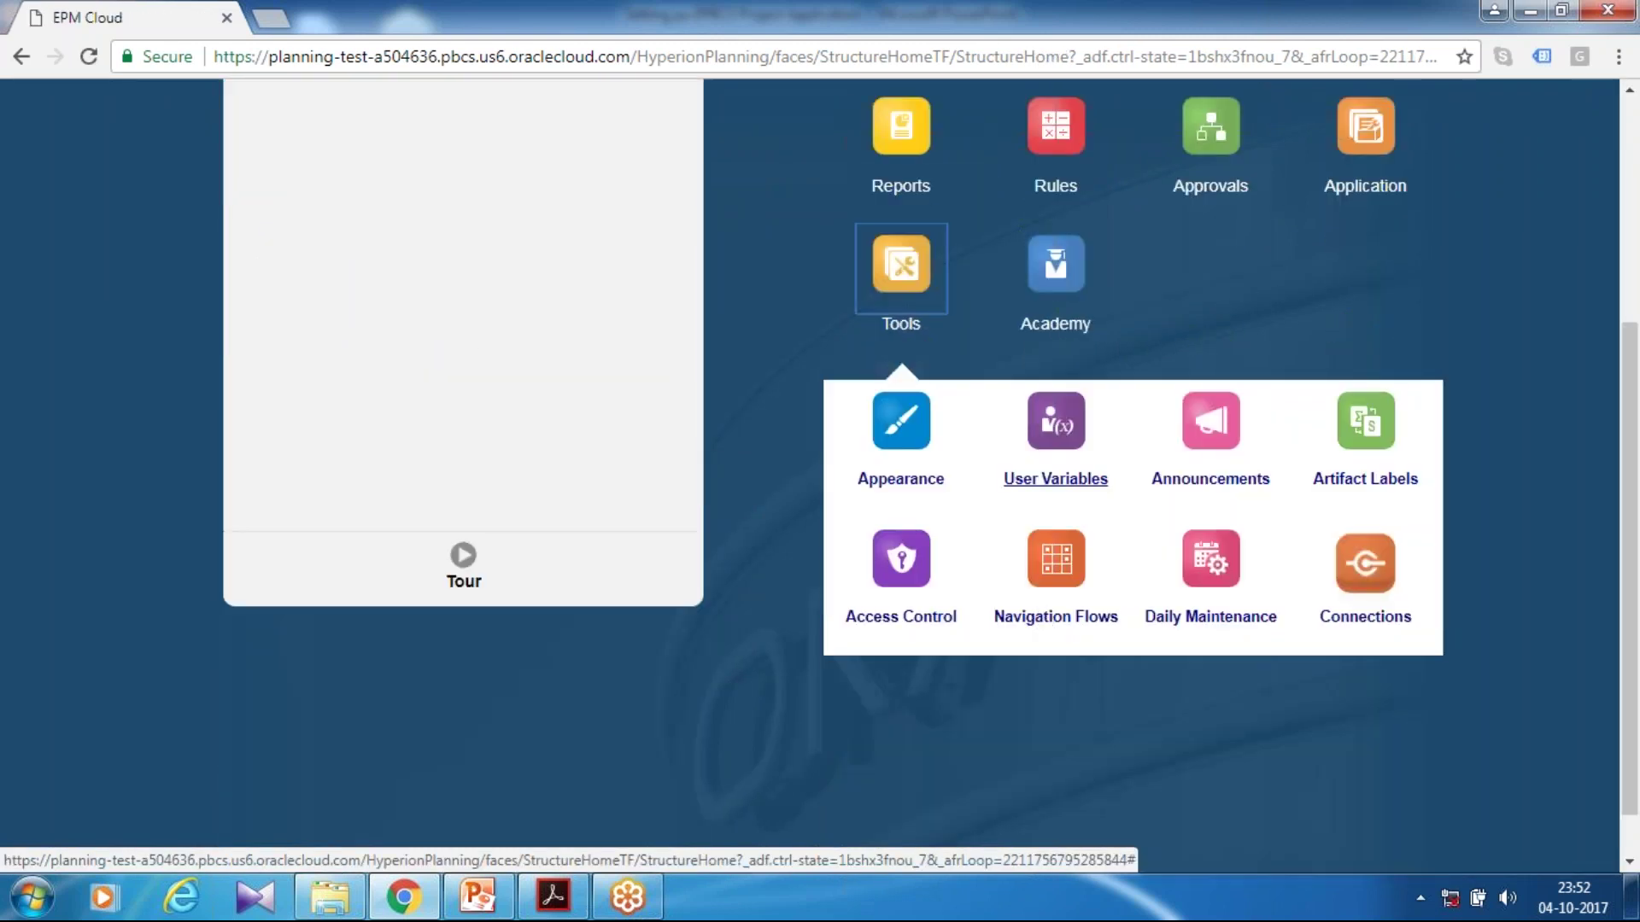
click(1056, 478)
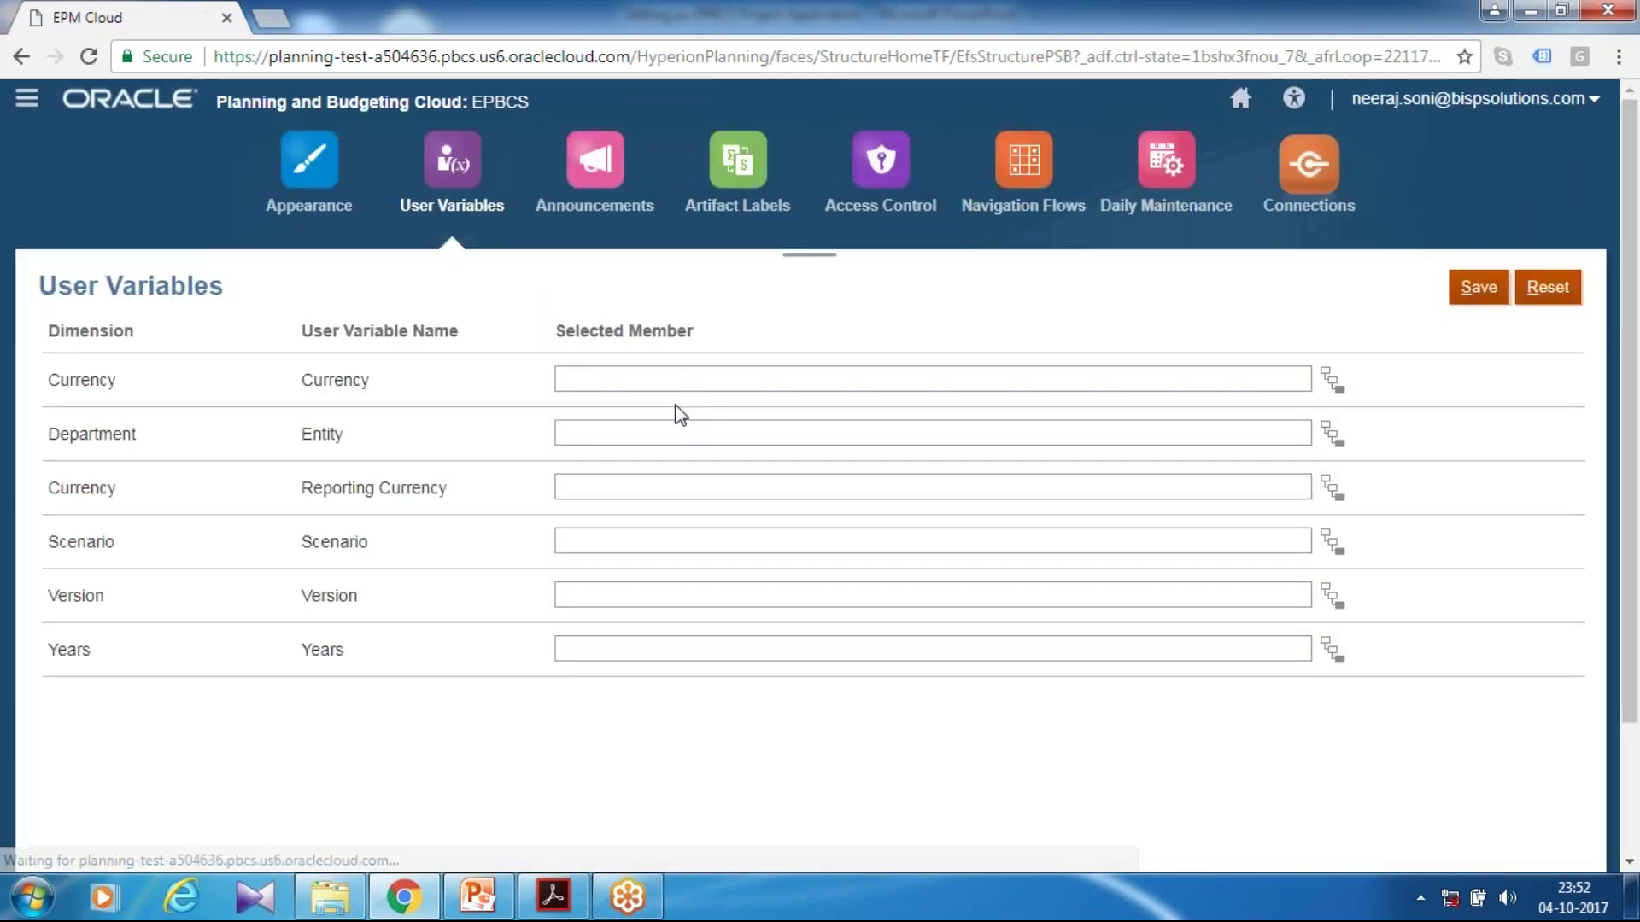
- Set the Currency user variable to USD and try entering Operation US as the Entity member
click(662, 374)
text(USD)
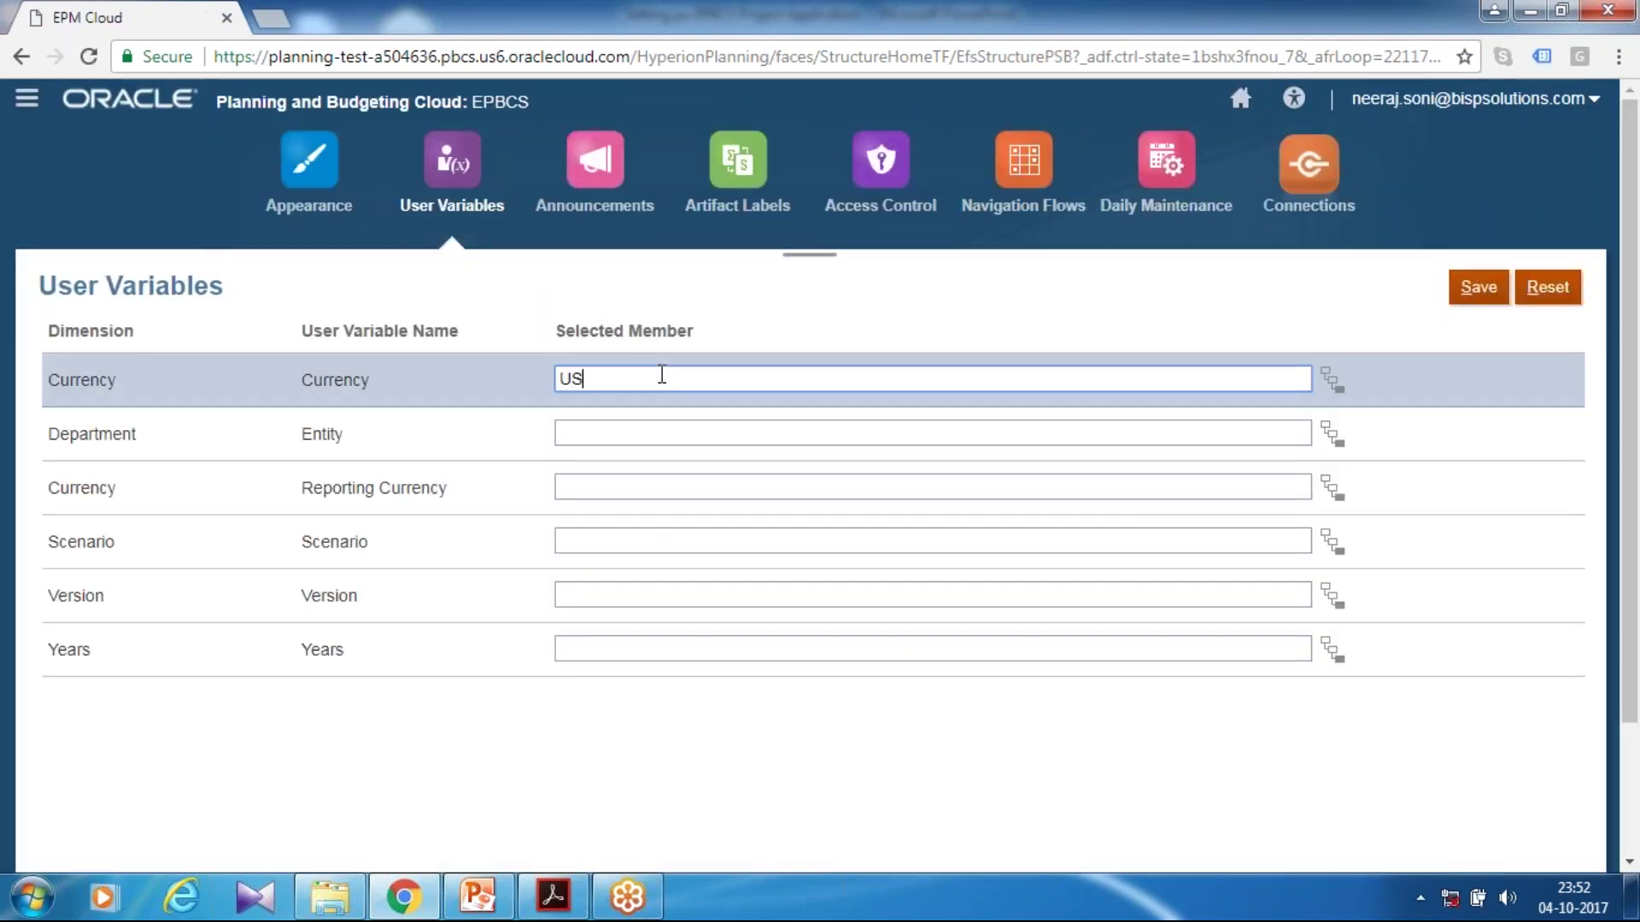
click(694, 435)
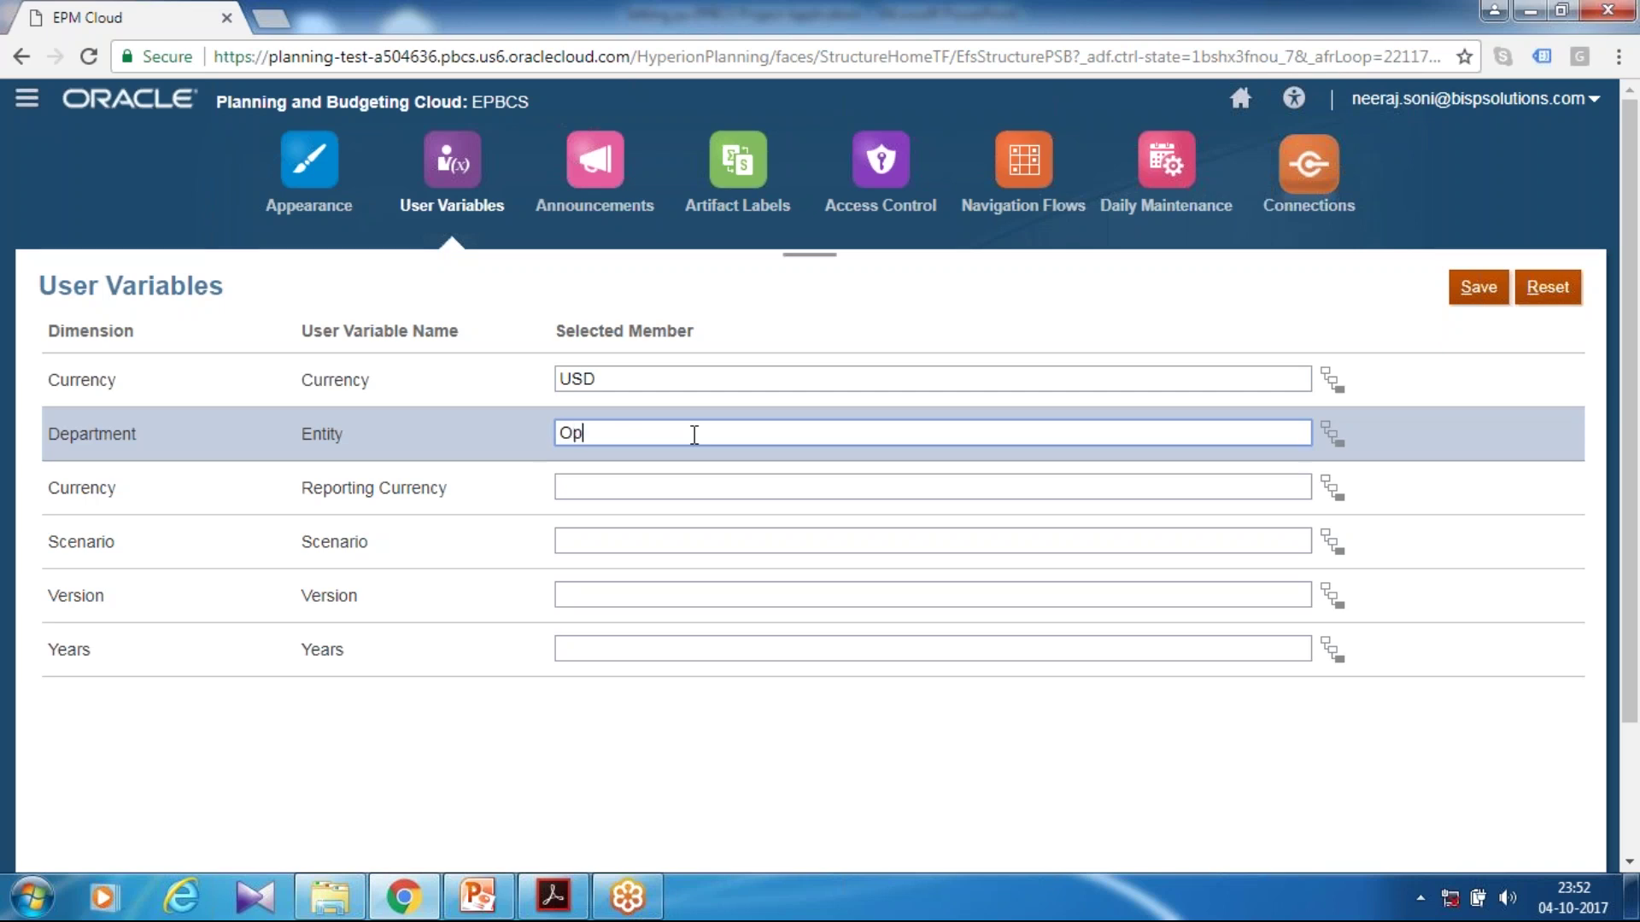
text(ion US)
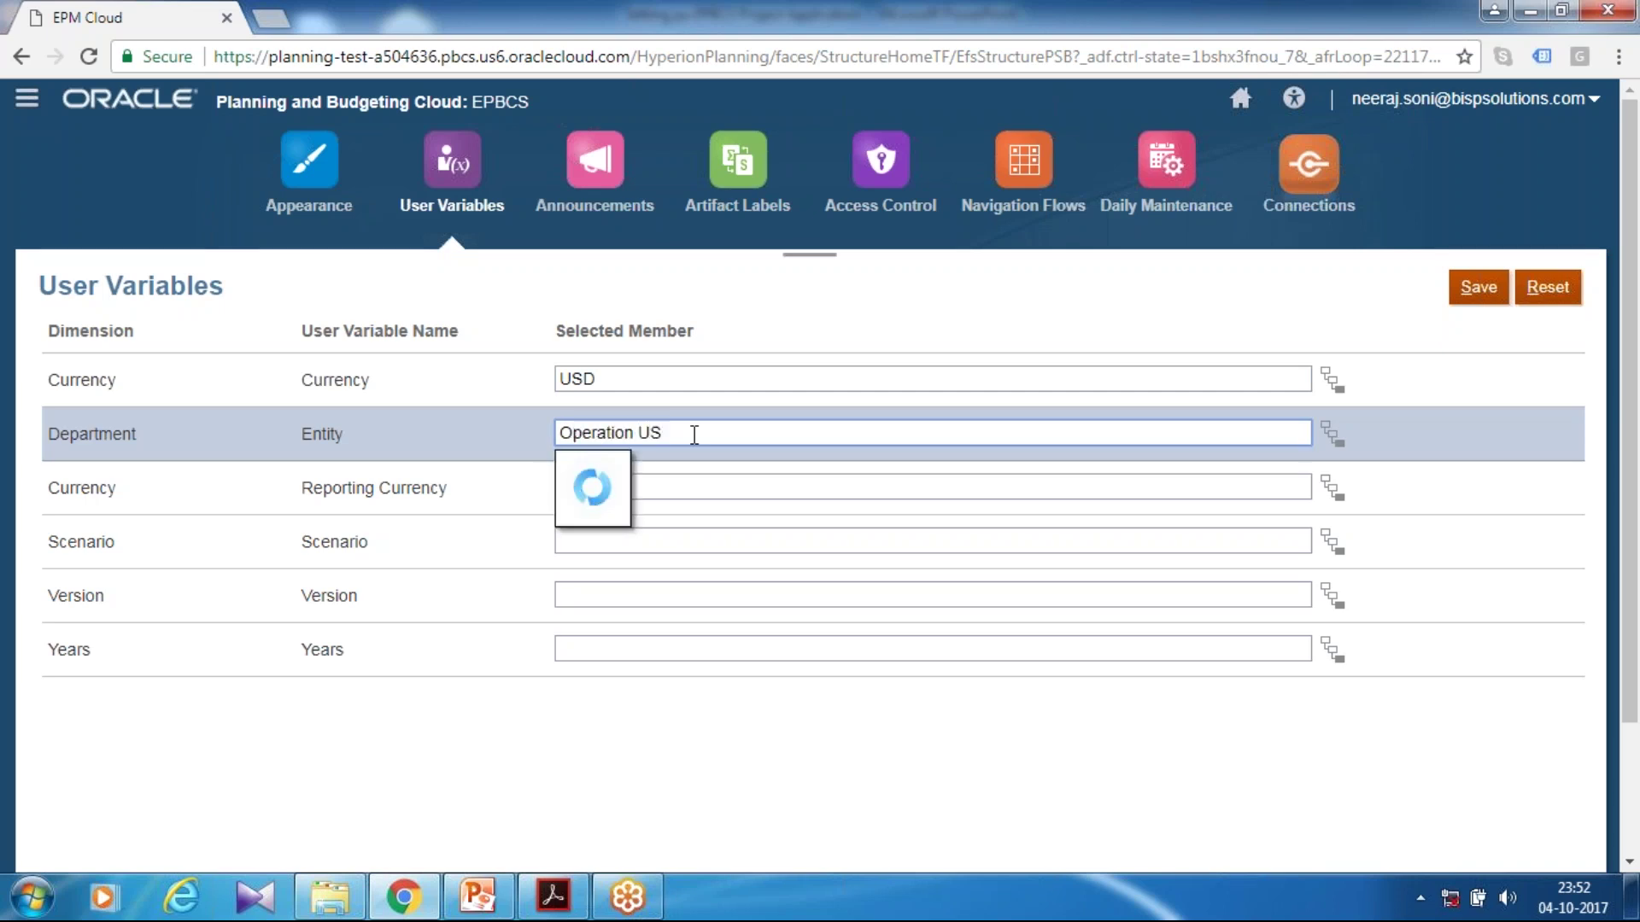
- Search the Department members for "operation" and assign Operations US to the Entity user variable
click(1331, 436)
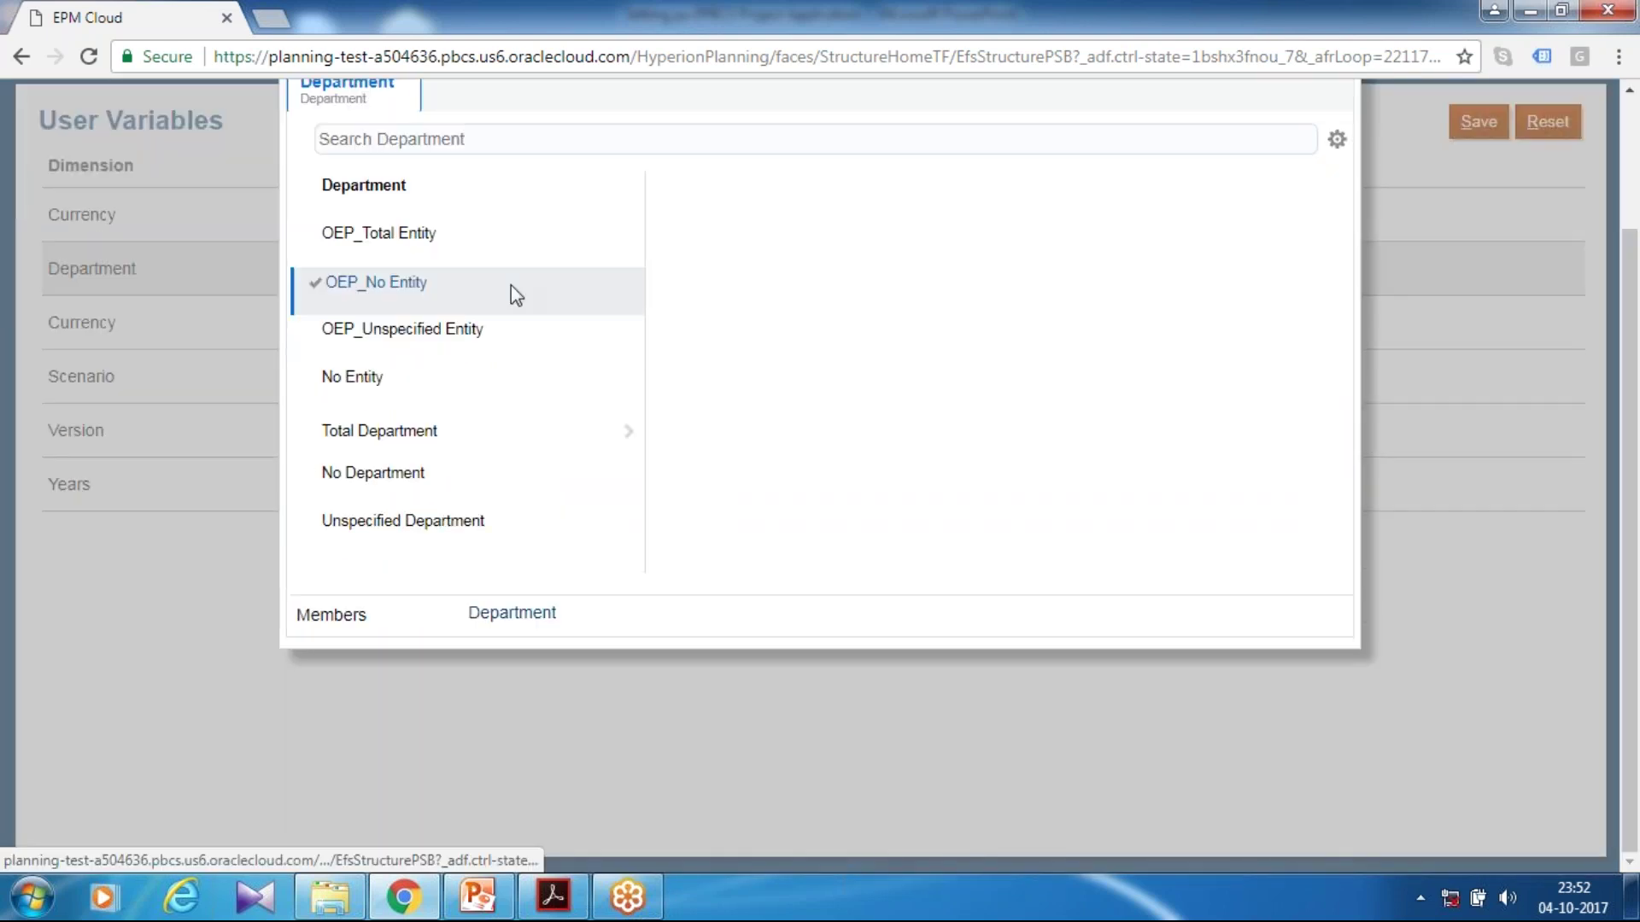
scroll(505, 369, up, 2)
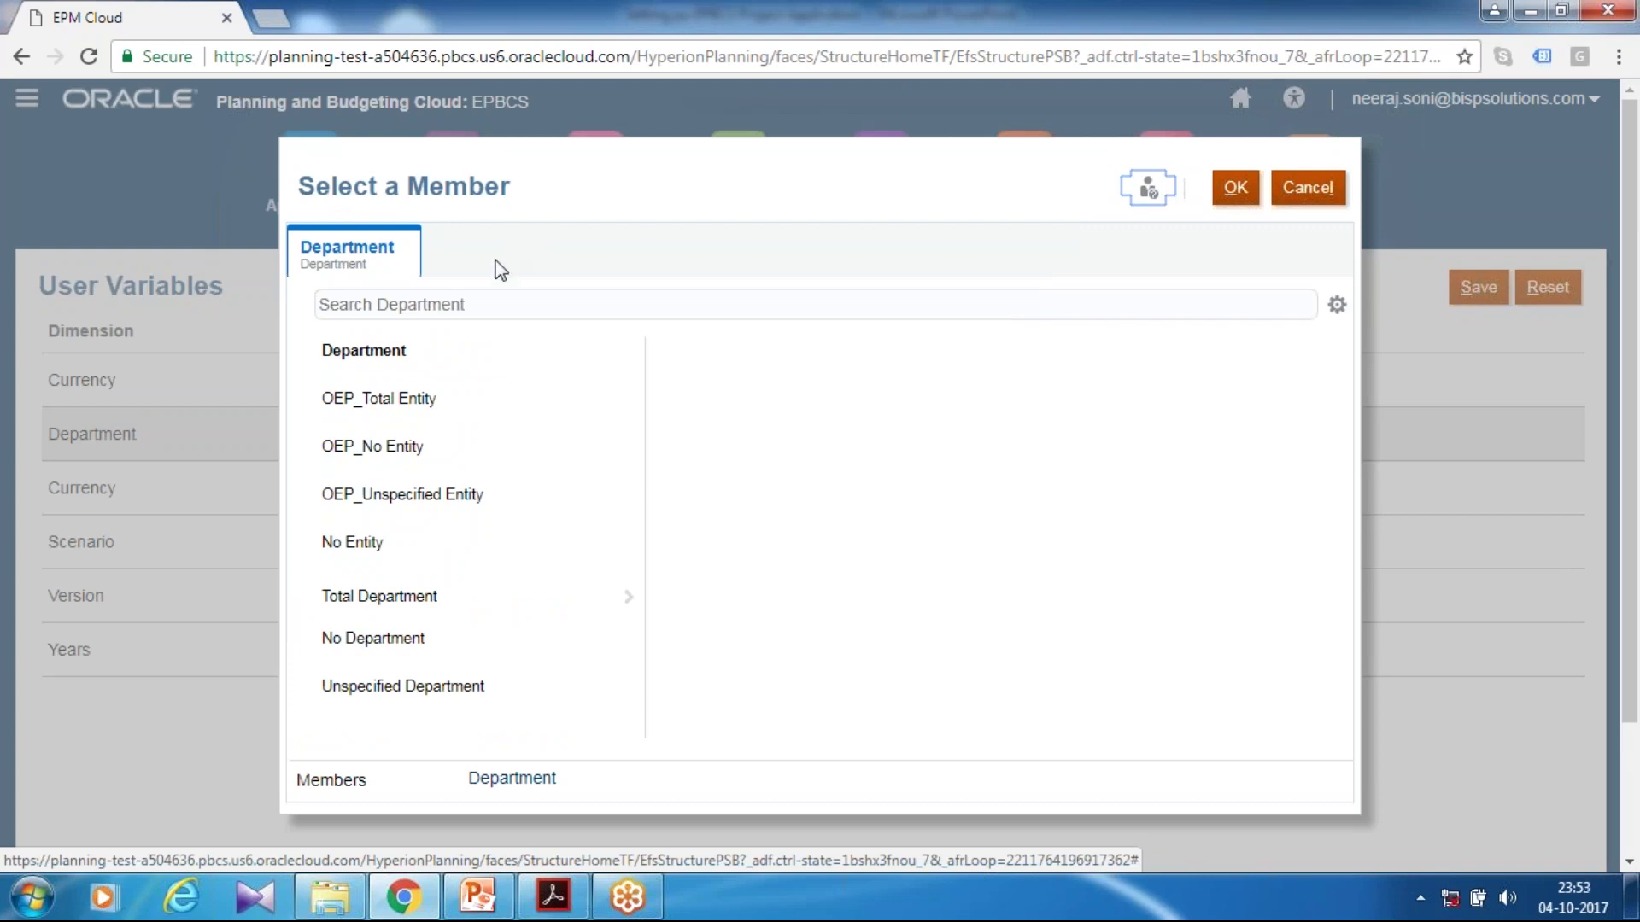
click(468, 303)
text(op)
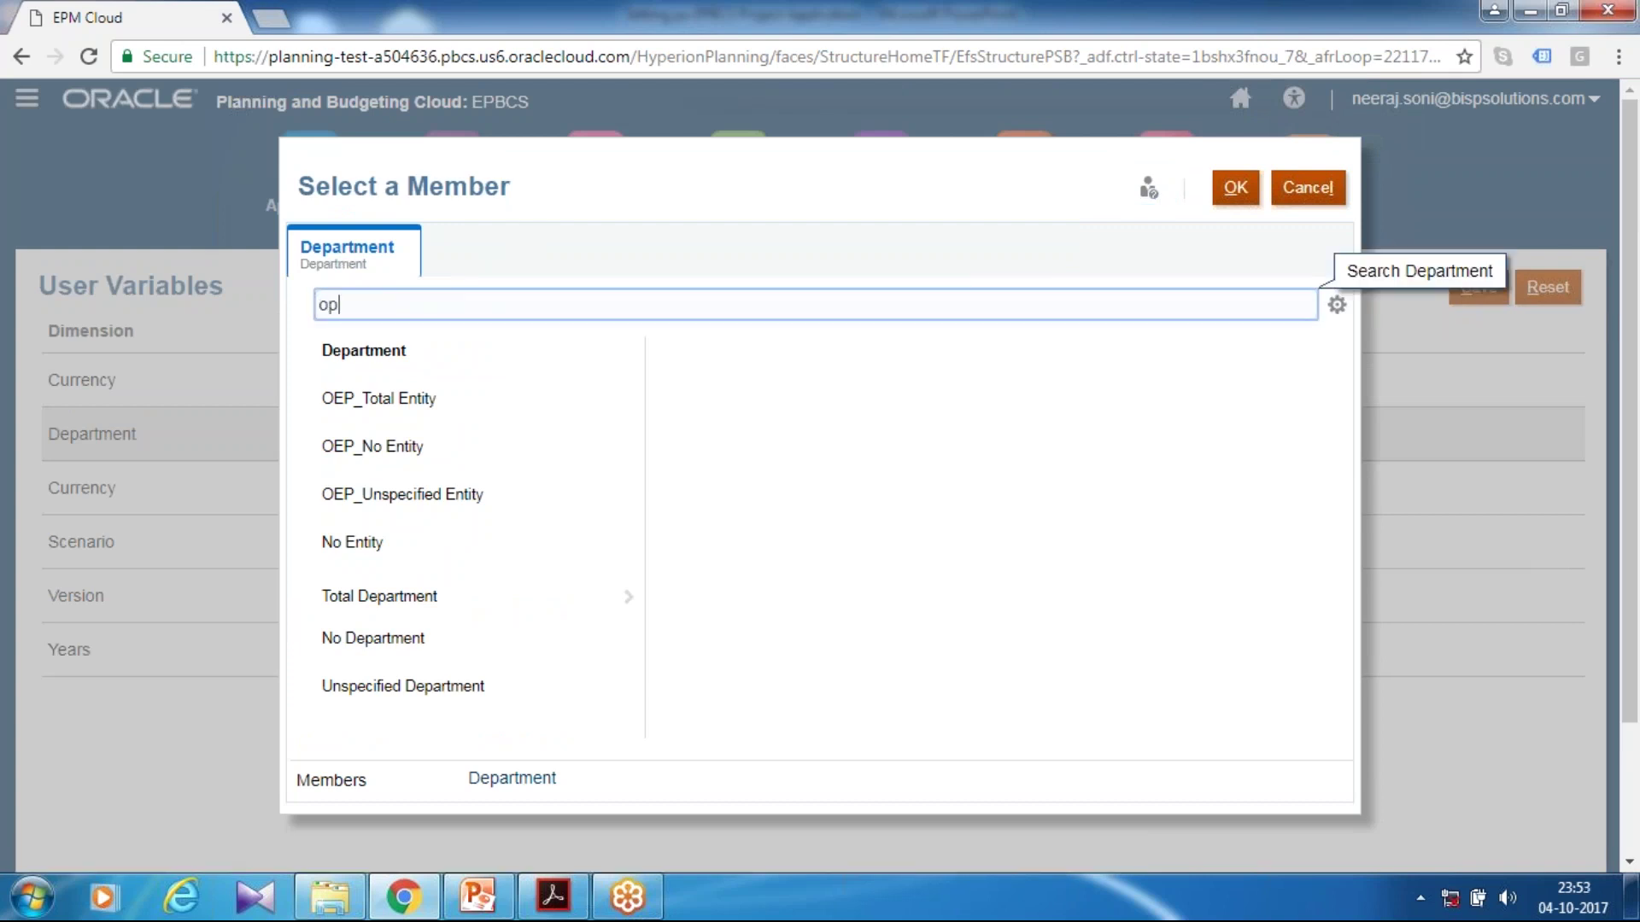
text(tion)
key(BackSpace)
key(BackSpace)
text(ert)
key(BackSpace)
text(ation)
key(Return)
click(312, 235)
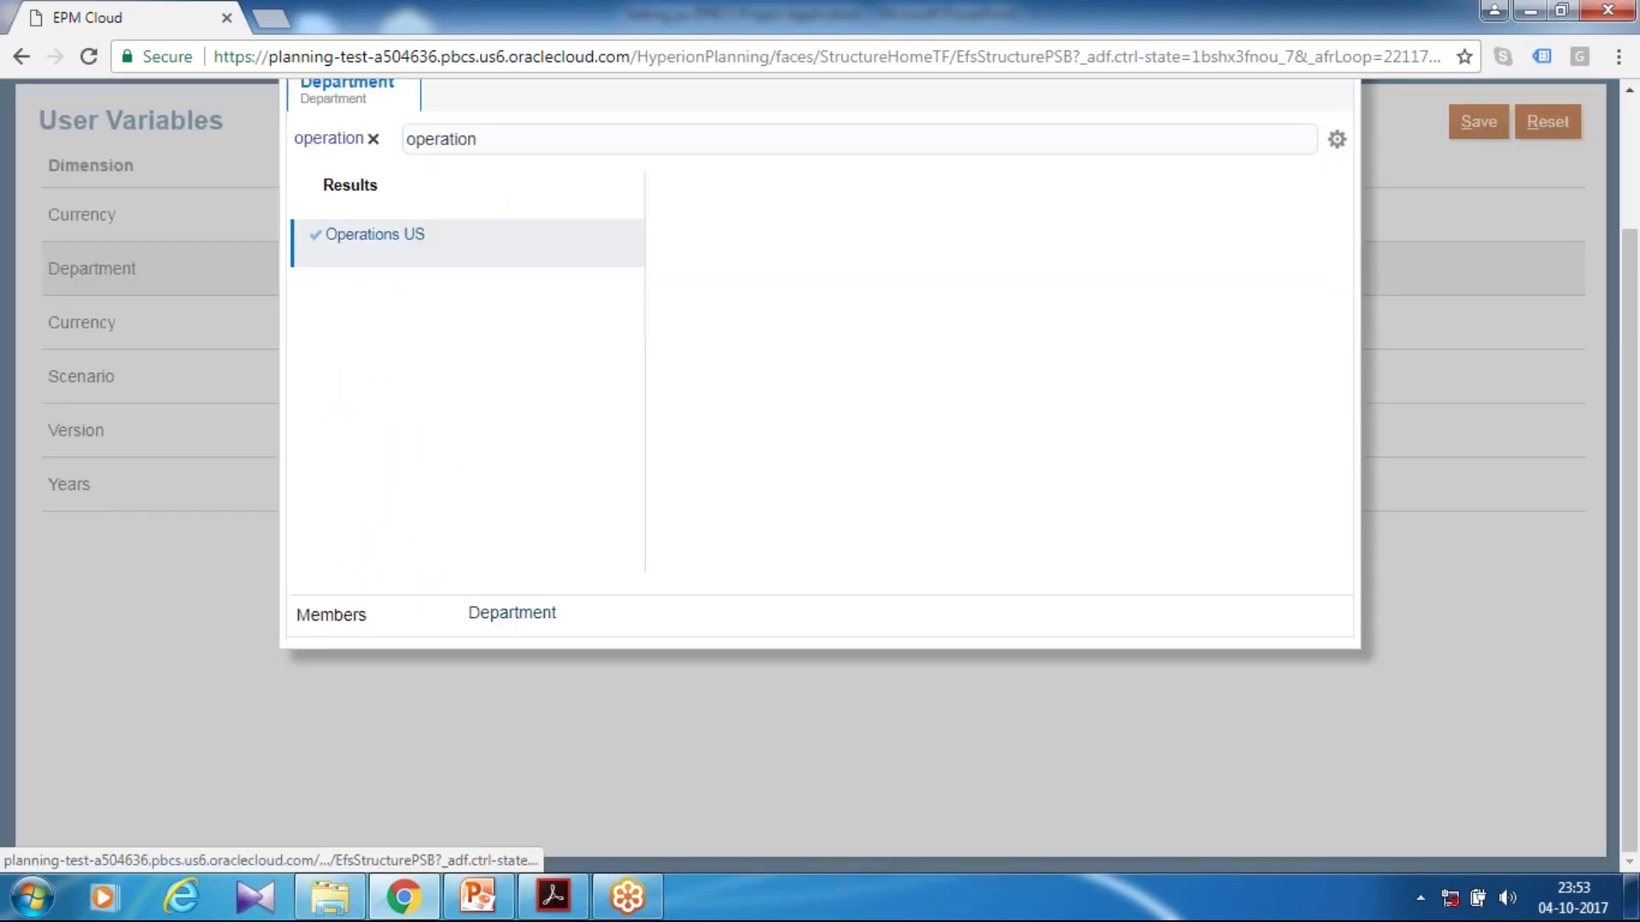
scroll(933, 389, up, 2)
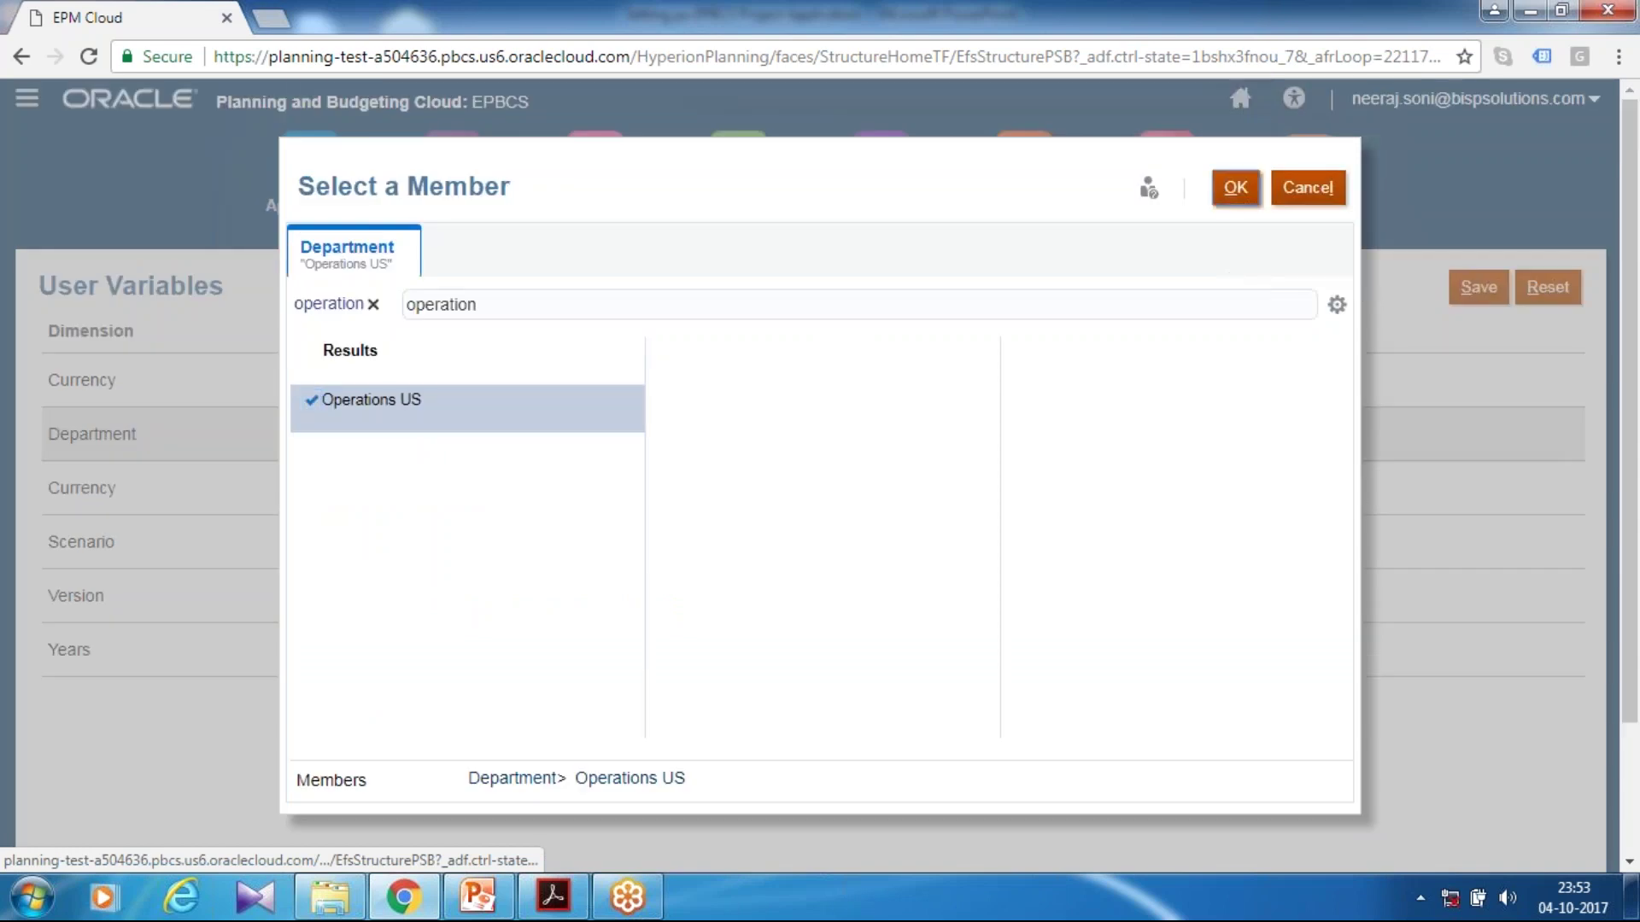
click(1233, 188)
- Set the Reporting Currency user variable to USD_Reporting
click(607, 484)
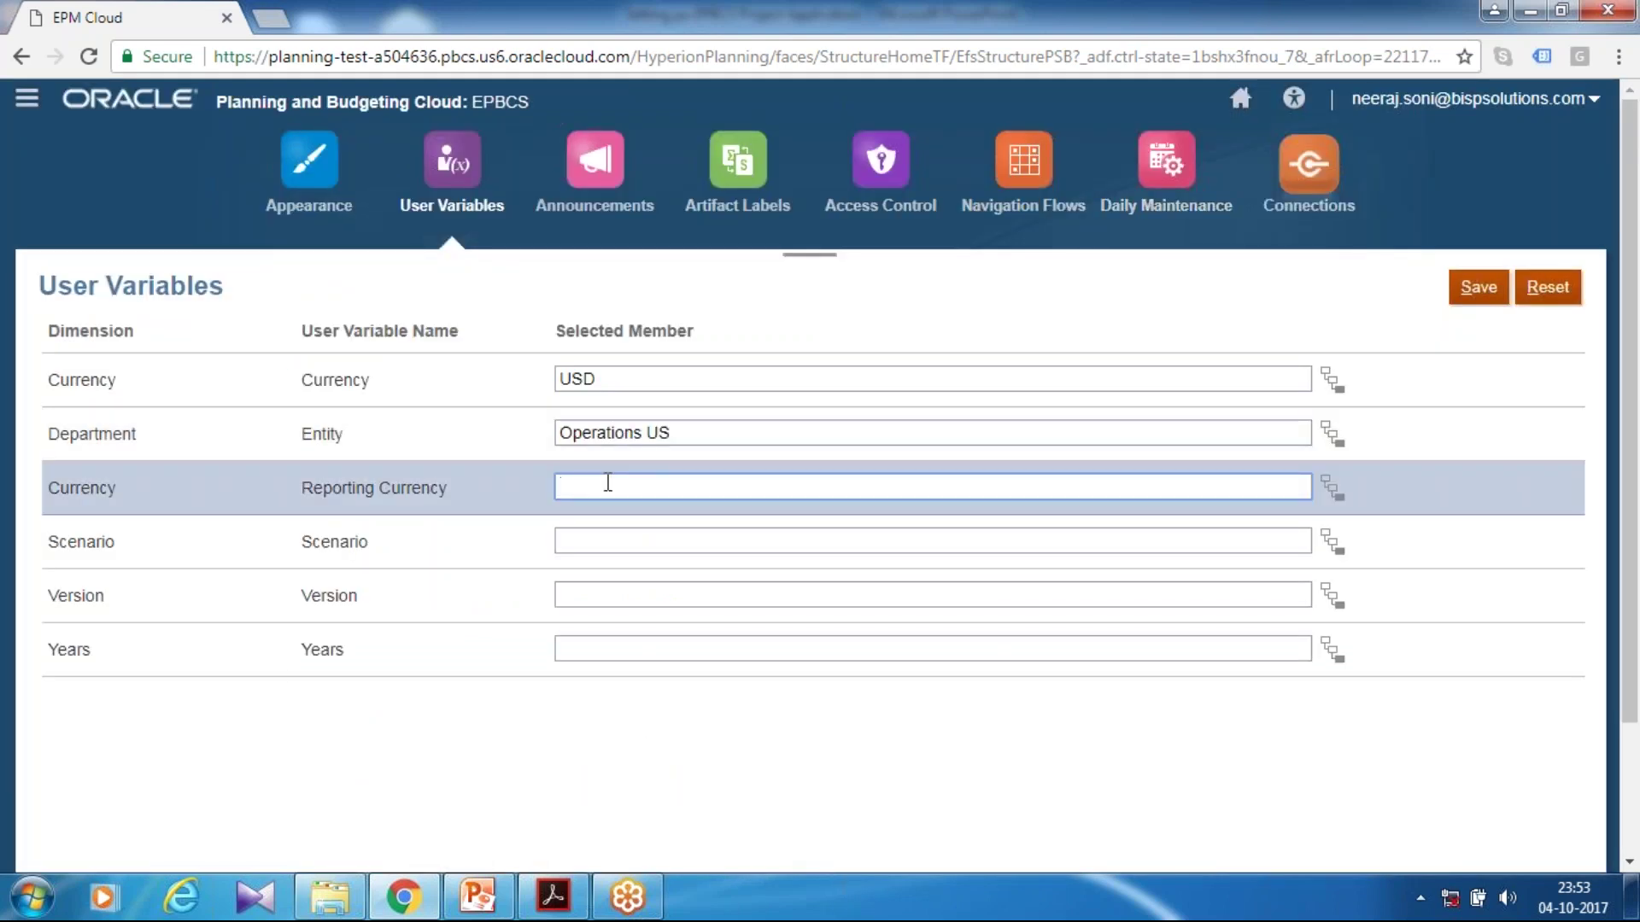
text(USD Report)
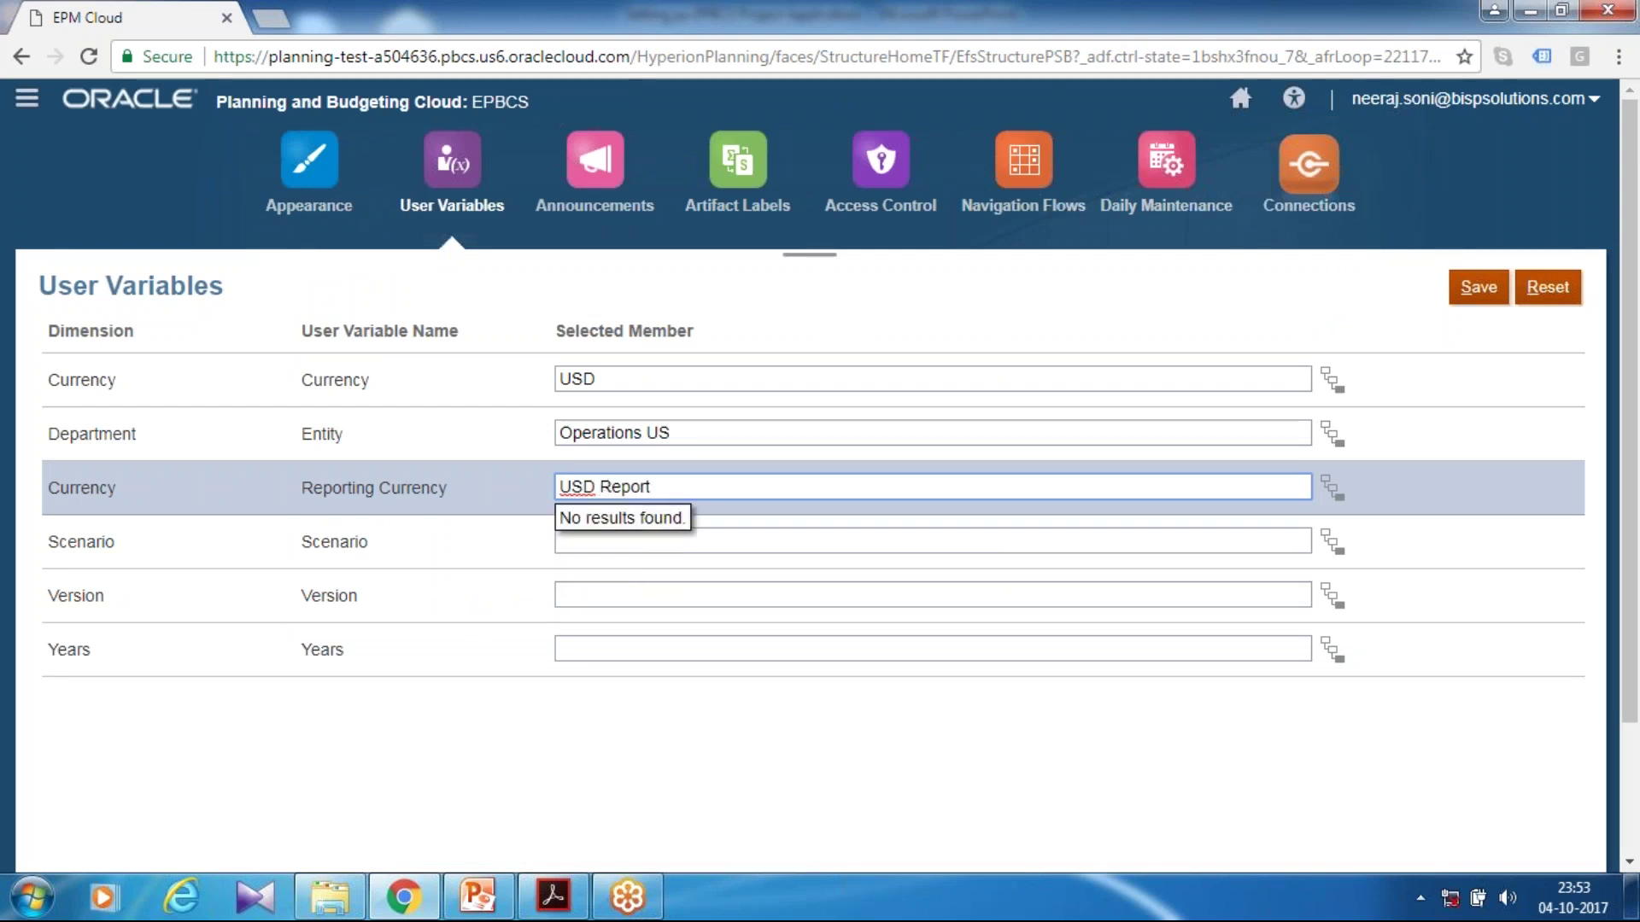
mouse_move(1631, 897)
key(BackSpace)
text(_)
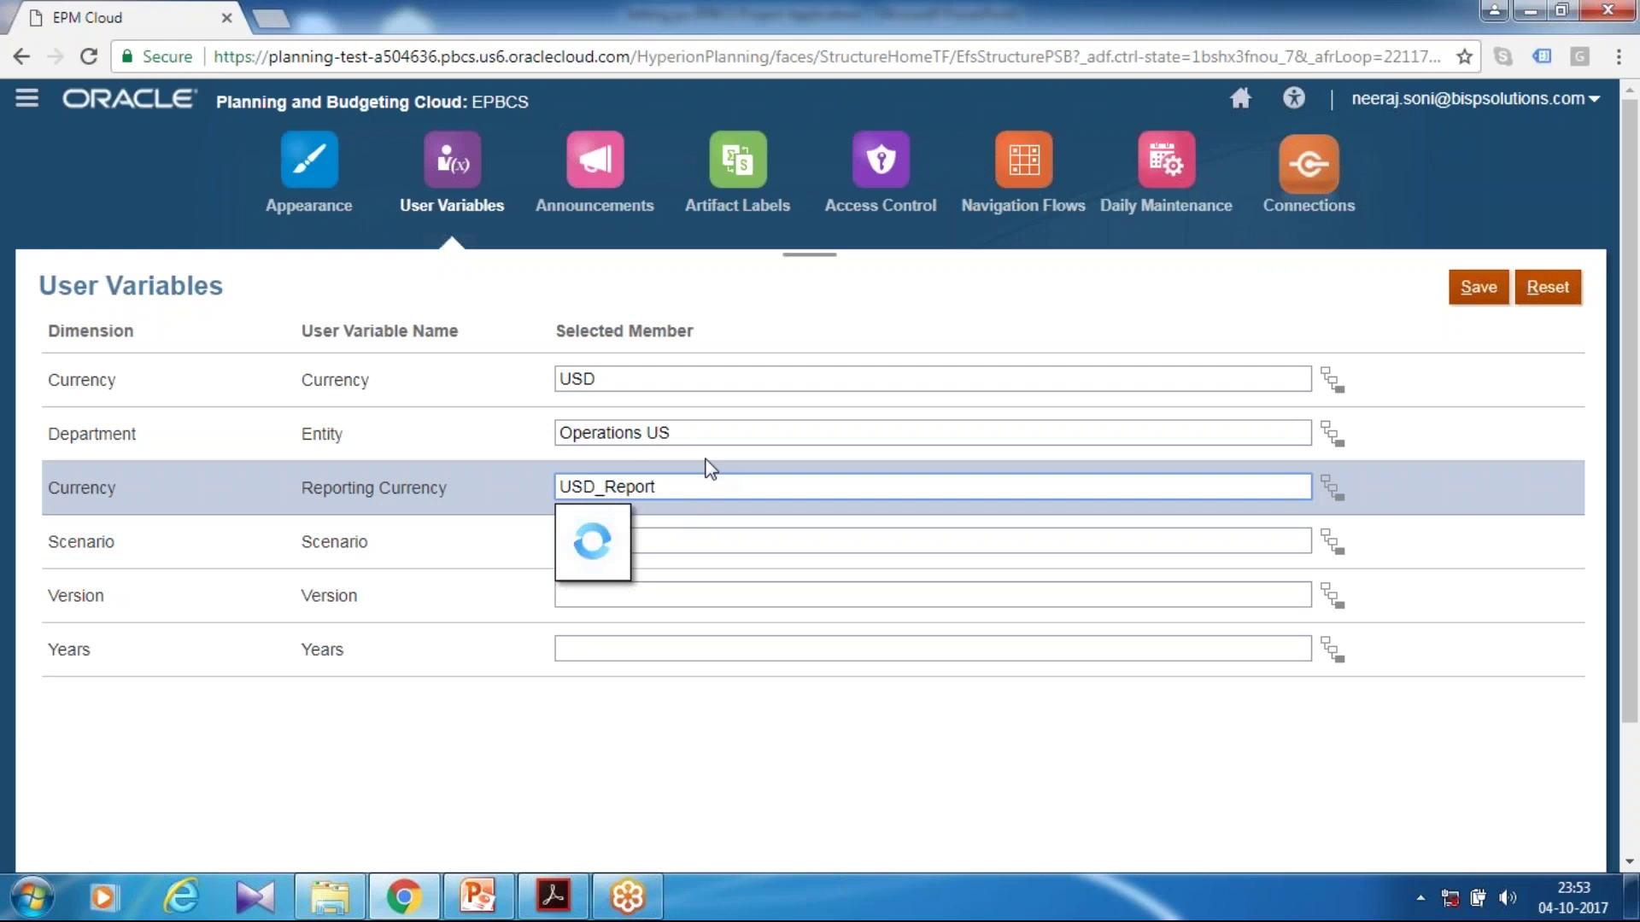
text(ing)
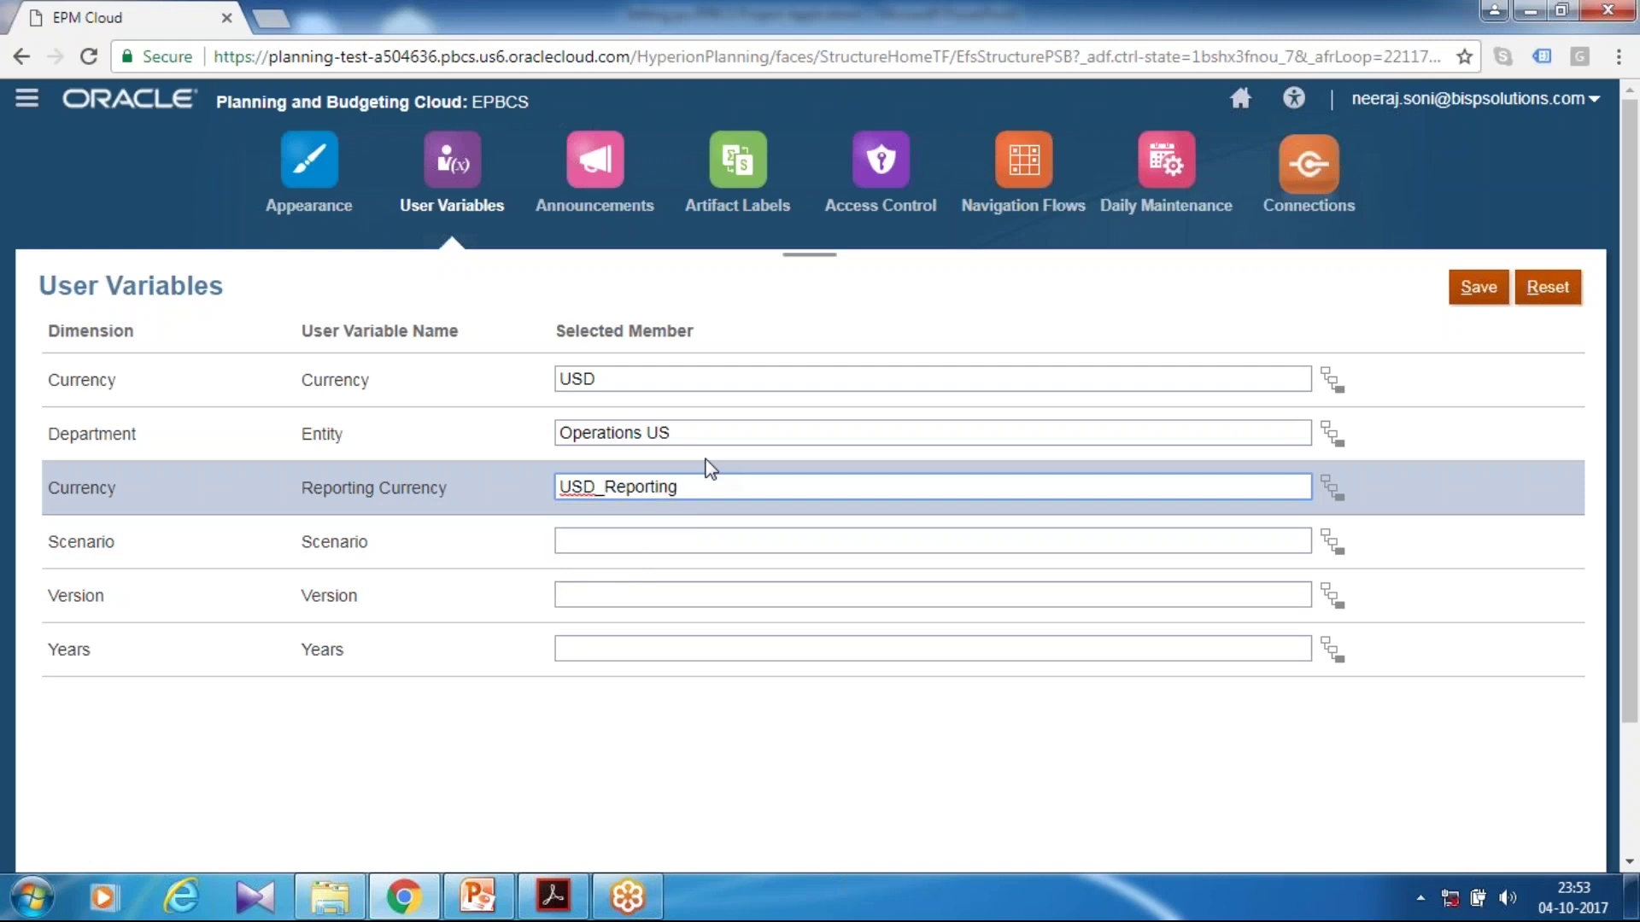
- Set the Scenario user variable to OEP_Plan and the Version user variable to OEP_Working
click(578, 538)
text(OEP_Plan)
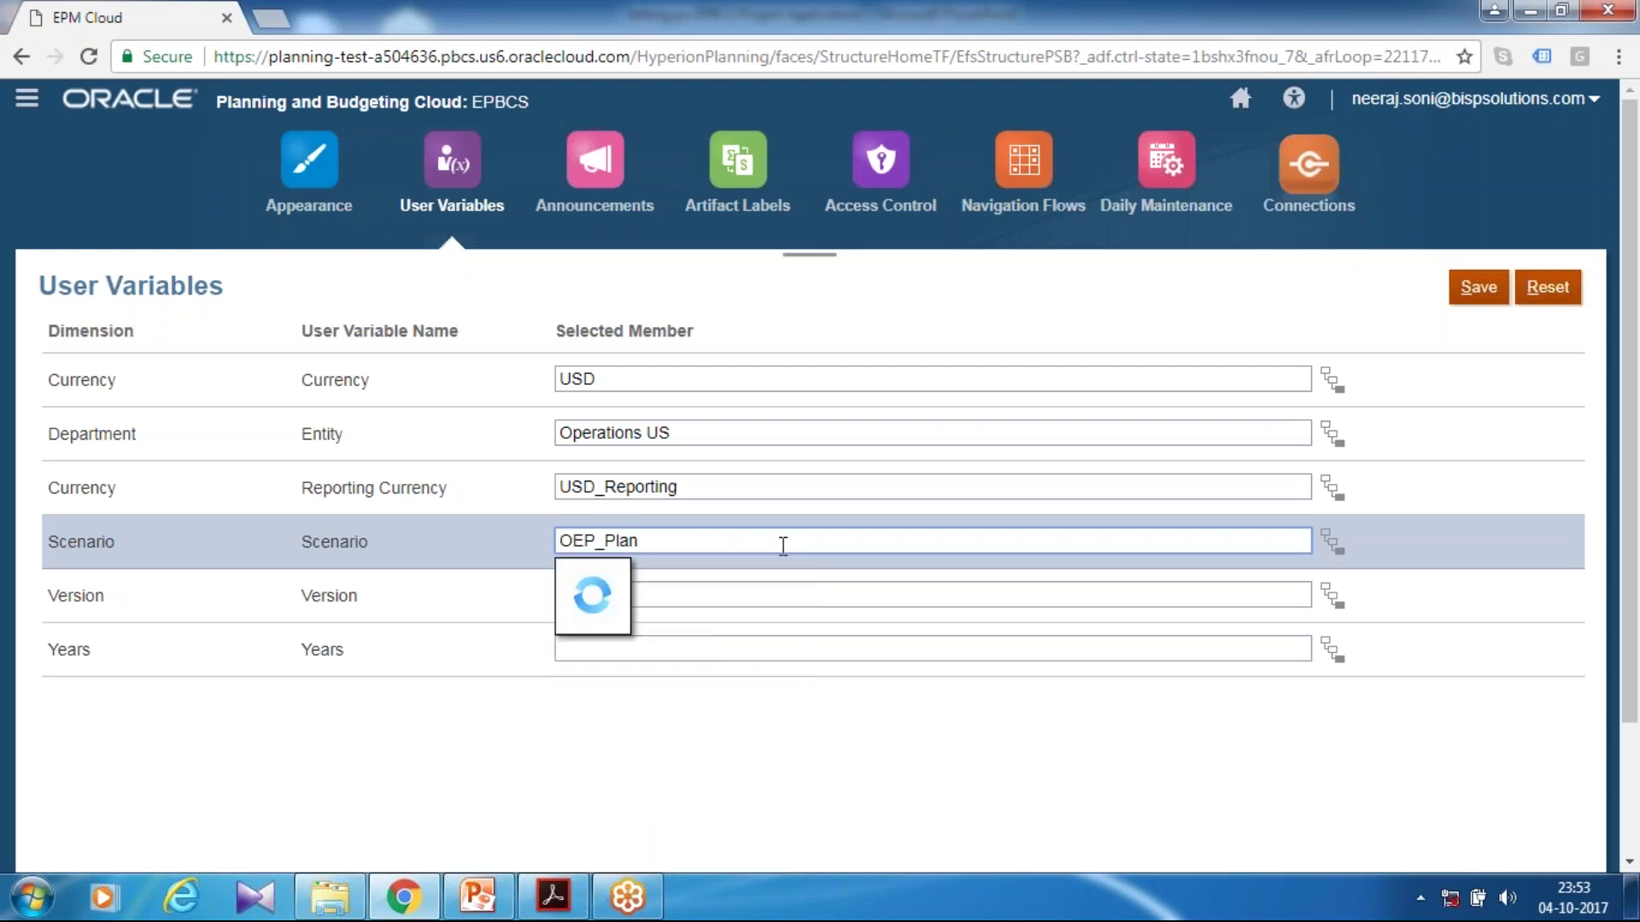
key(Down)
key(Return)
key(Tab)
text(OEP_Wo)
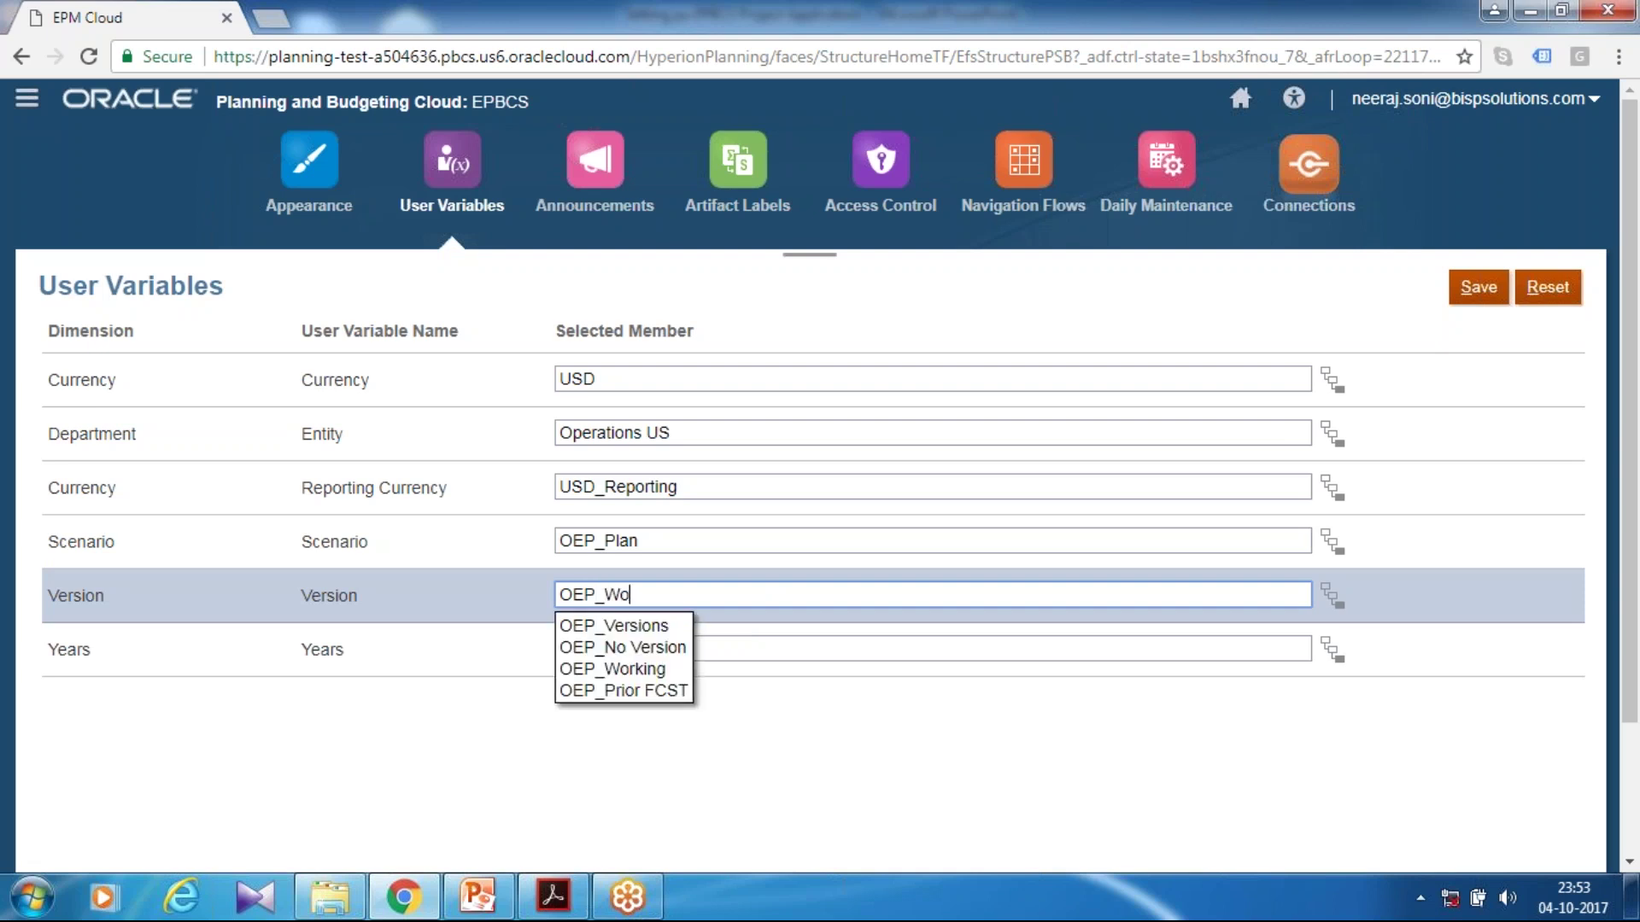
click(623, 632)
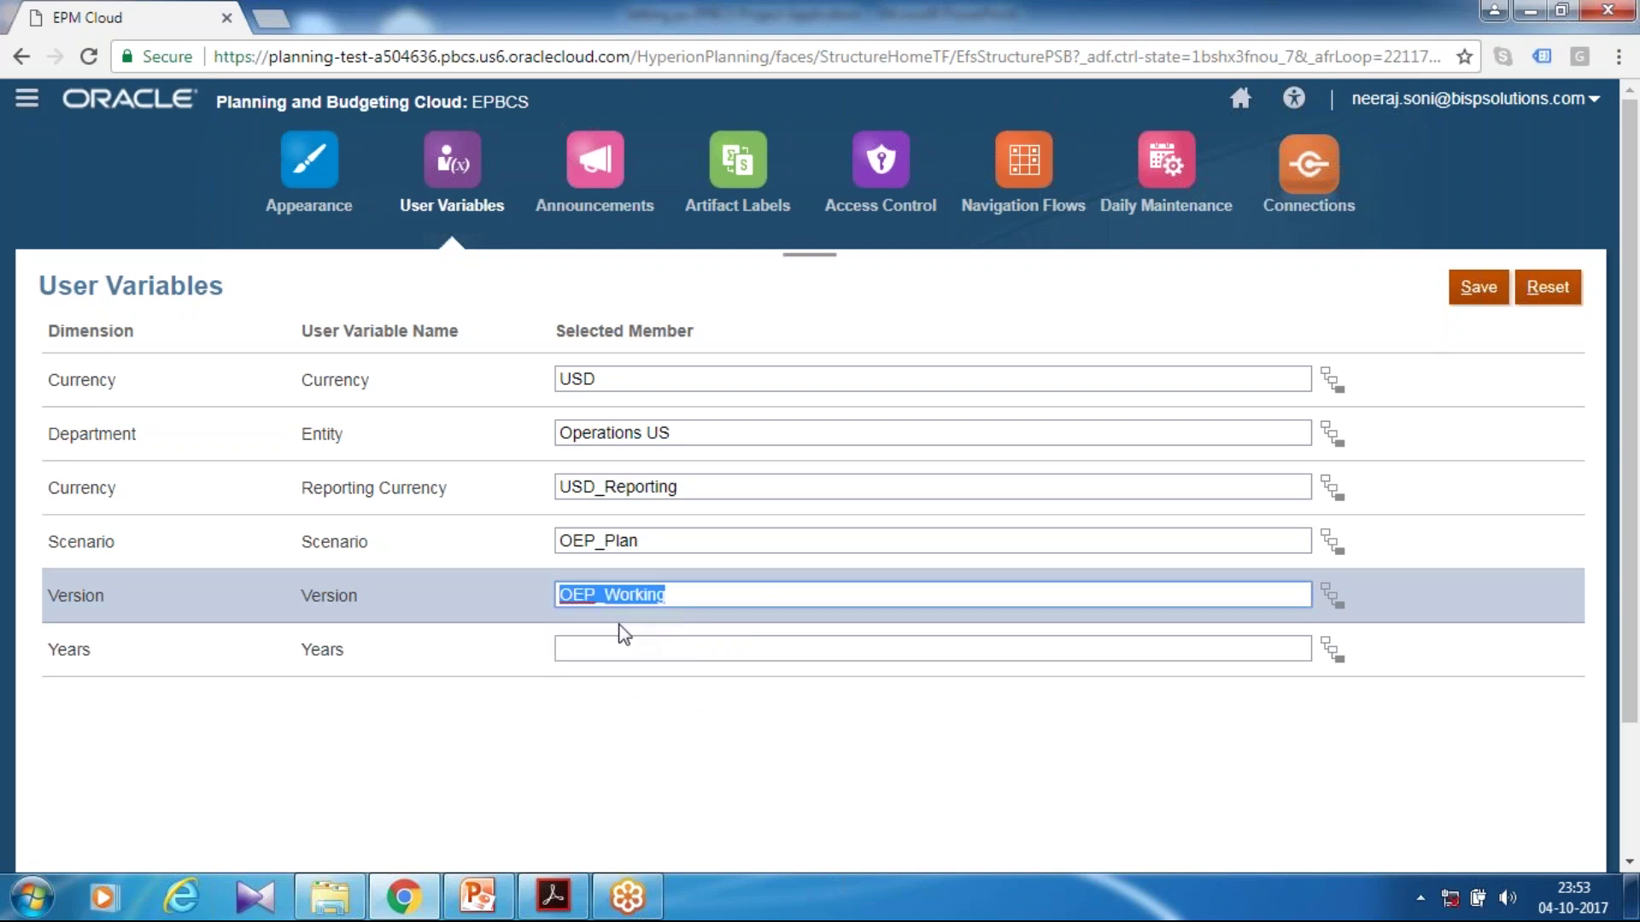
- Set the Years user variable to FY16 and save the user variables
click(610, 646)
text(FY)
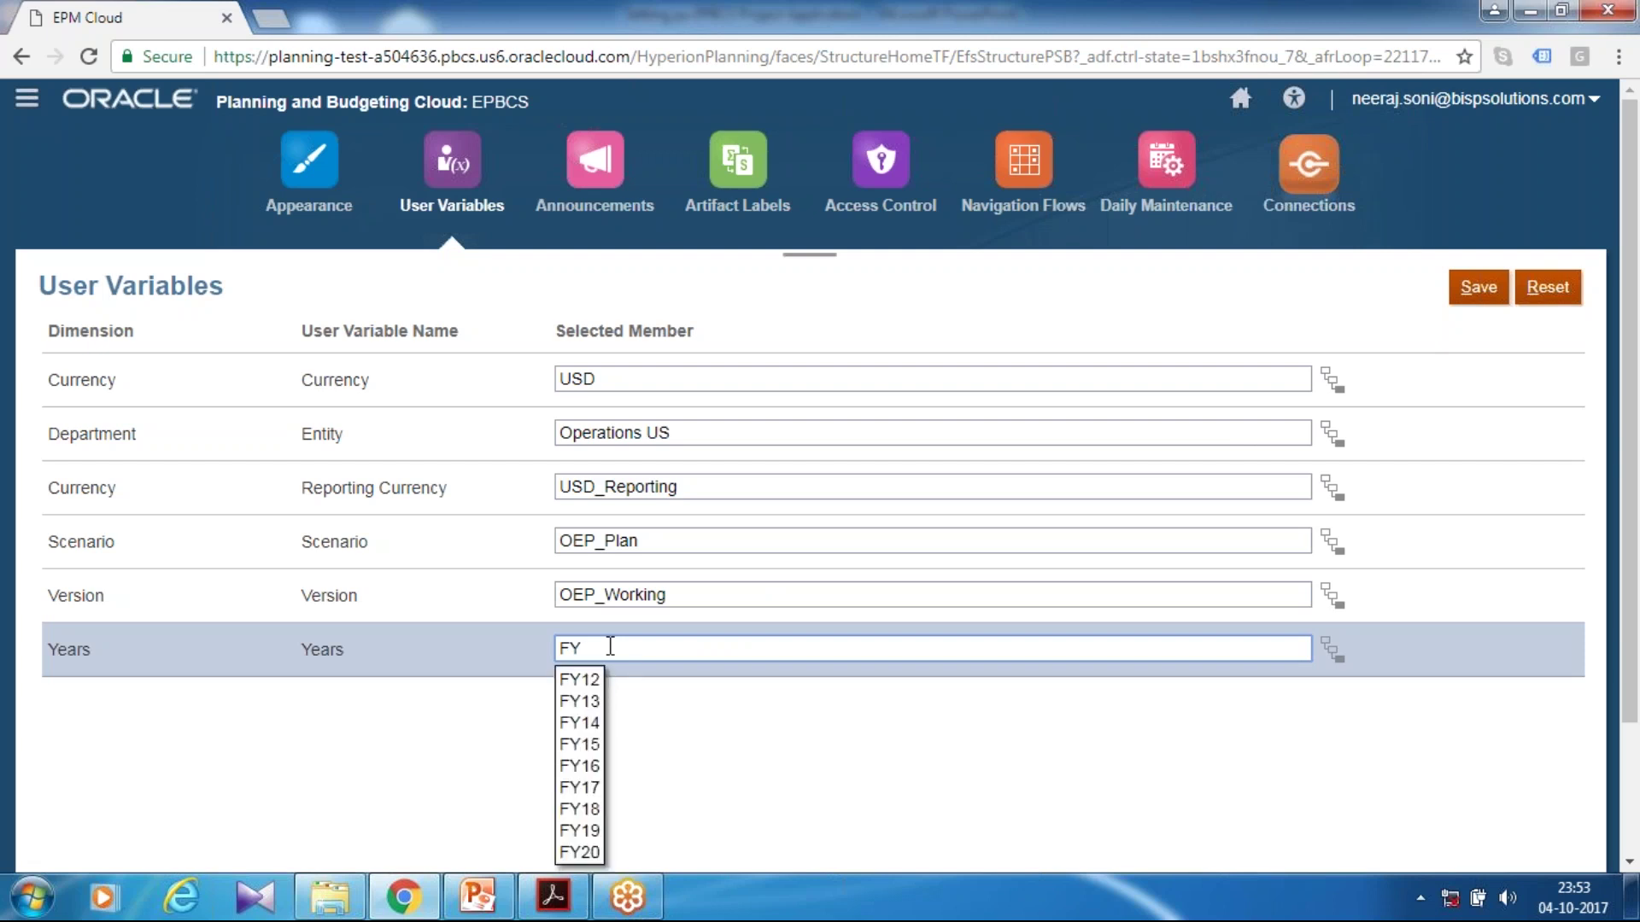
text(16)
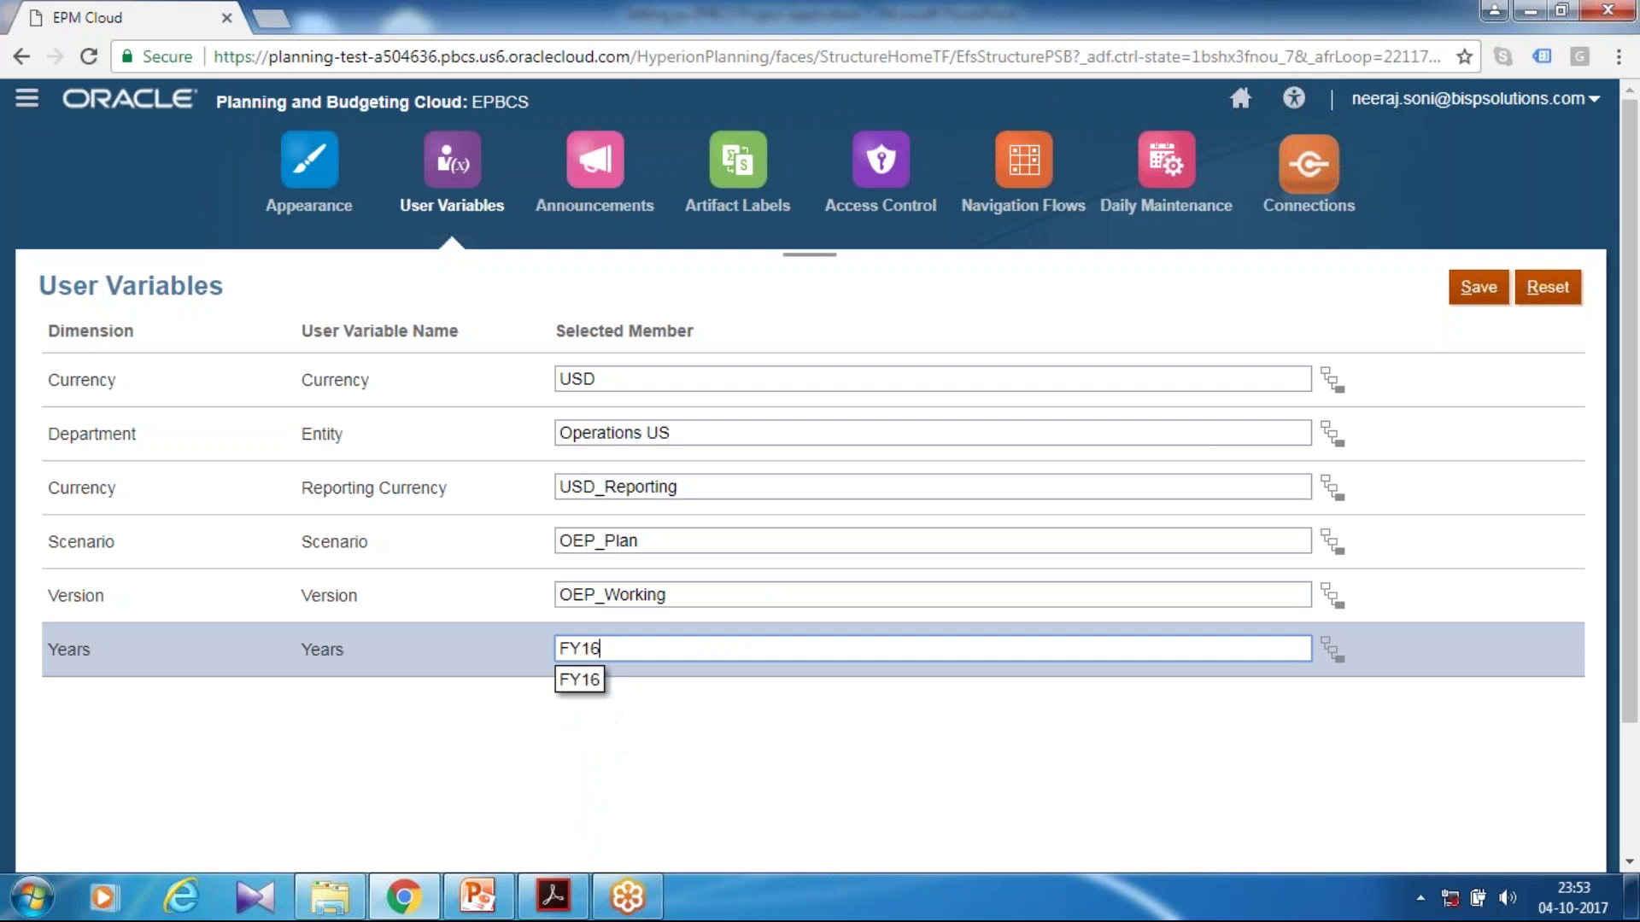
click(1501, 288)
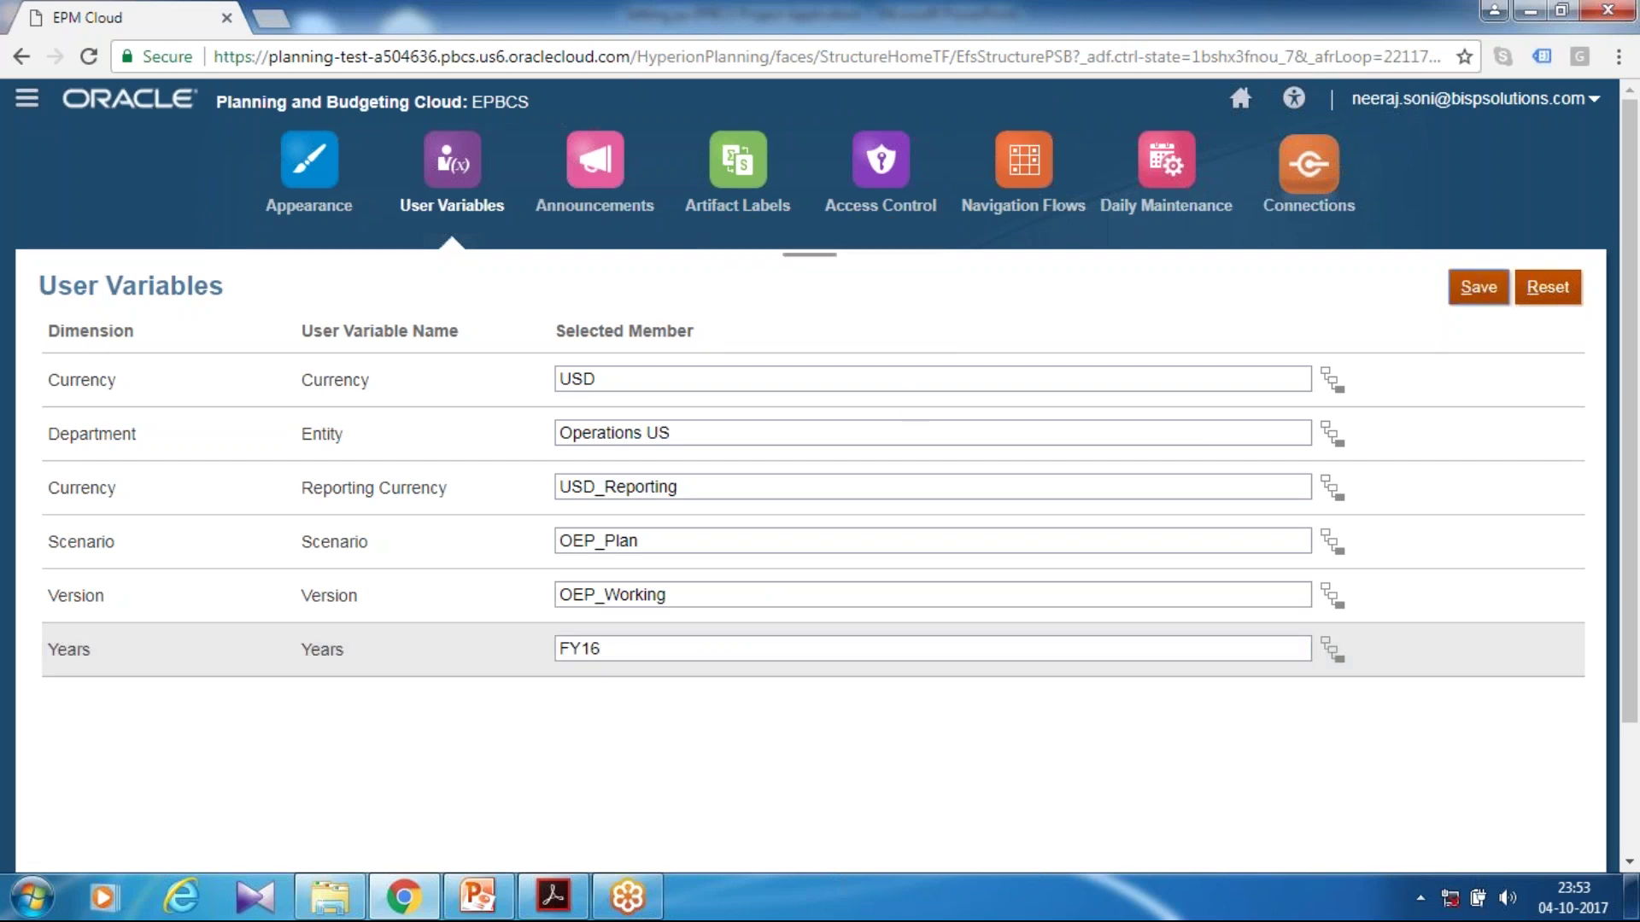
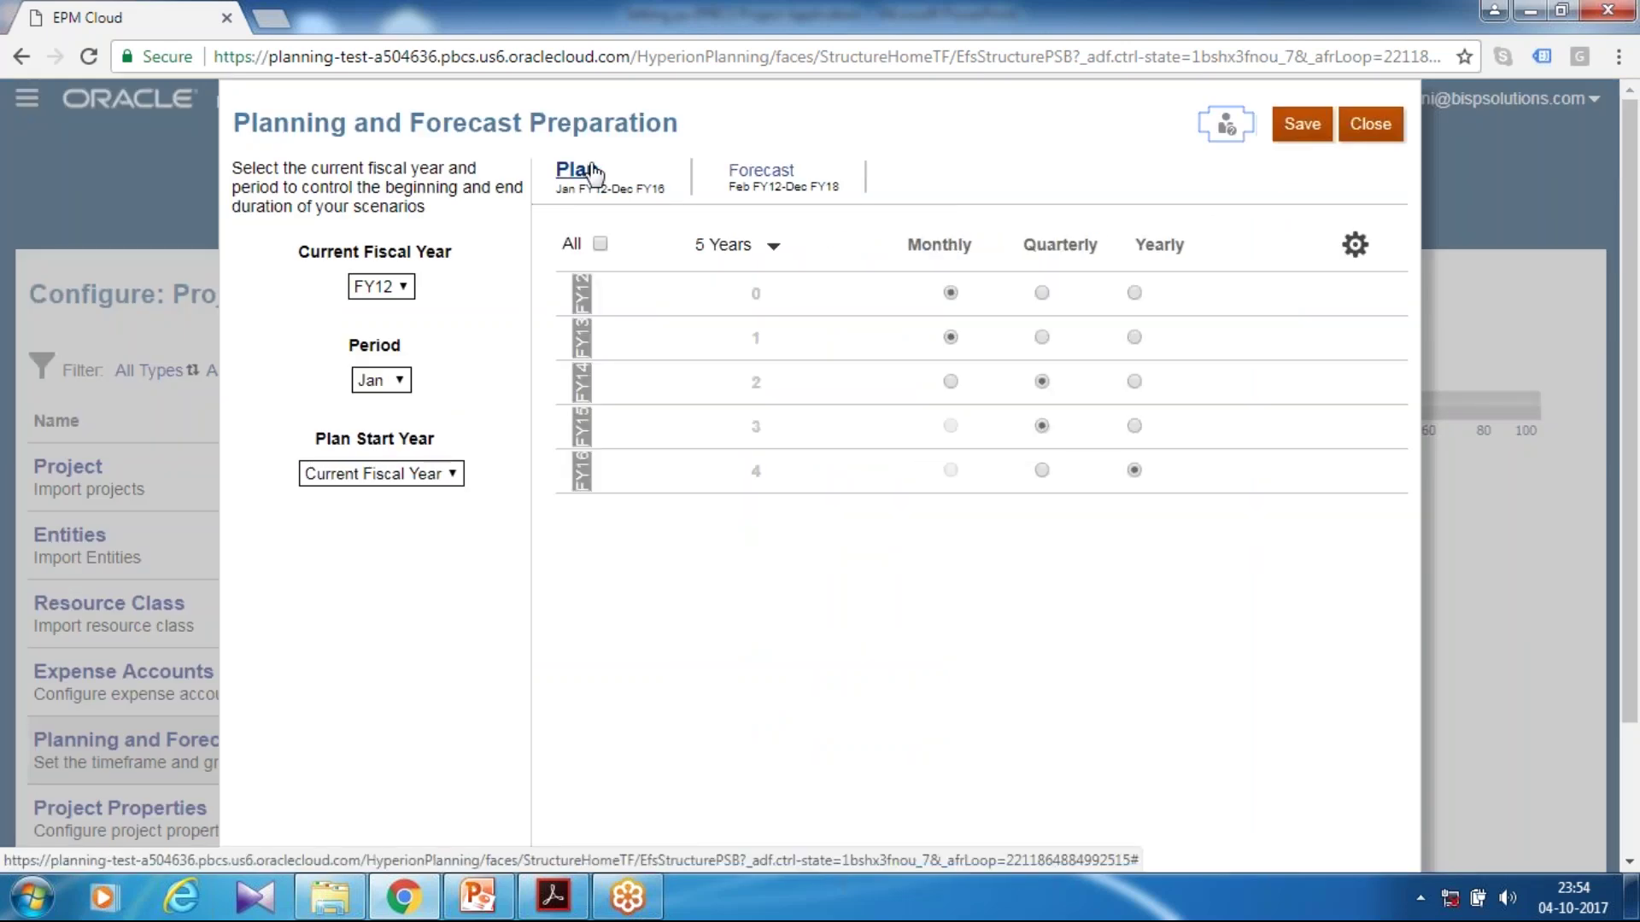
- In Planning and Forecast Preparation, set the current fiscal year to FY15 and the plan start year to Next Fiscal Year
click(419, 290)
click(371, 369)
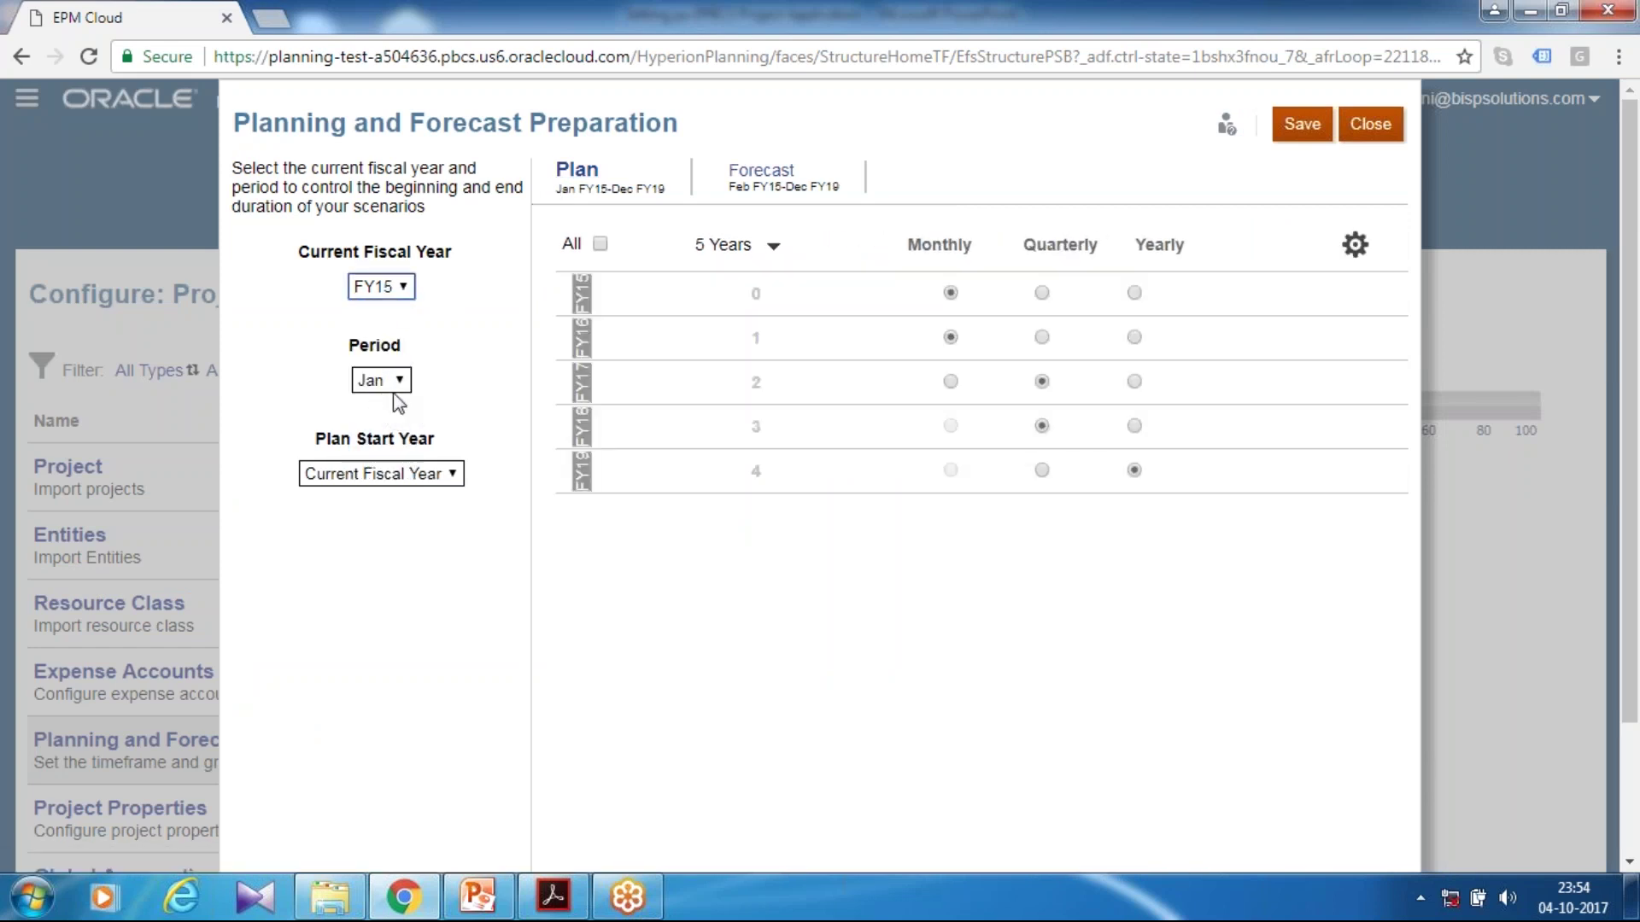
click(378, 474)
click(375, 515)
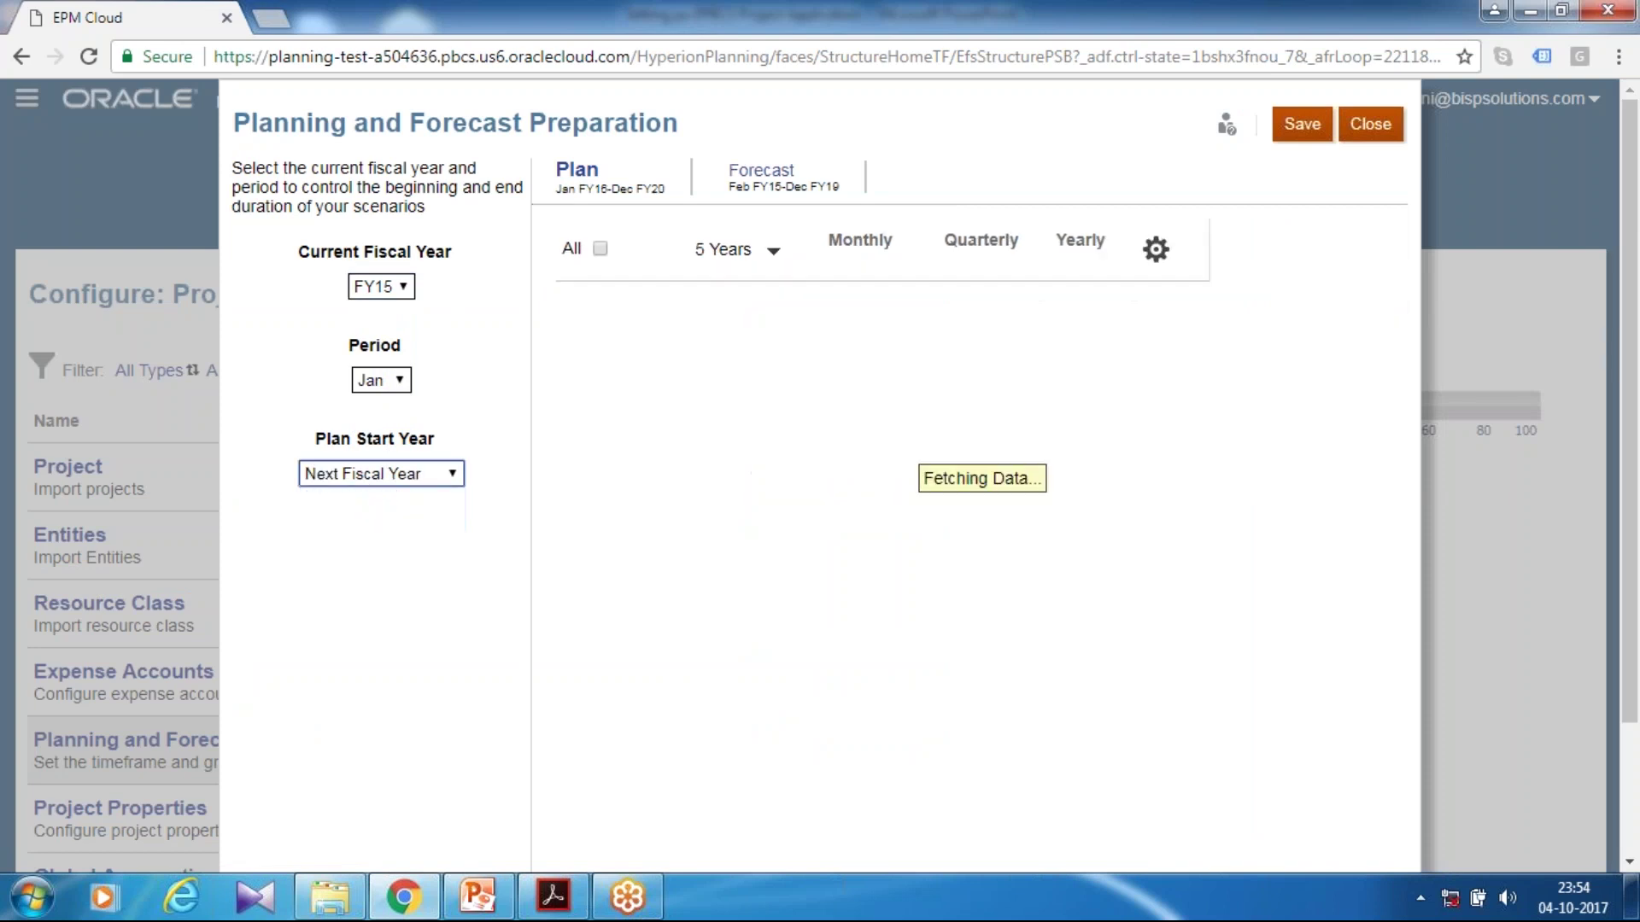
- Set the Plan scenario's granularity to monthly for FY18, FY19 and FY20
click(949, 381)
click(949, 426)
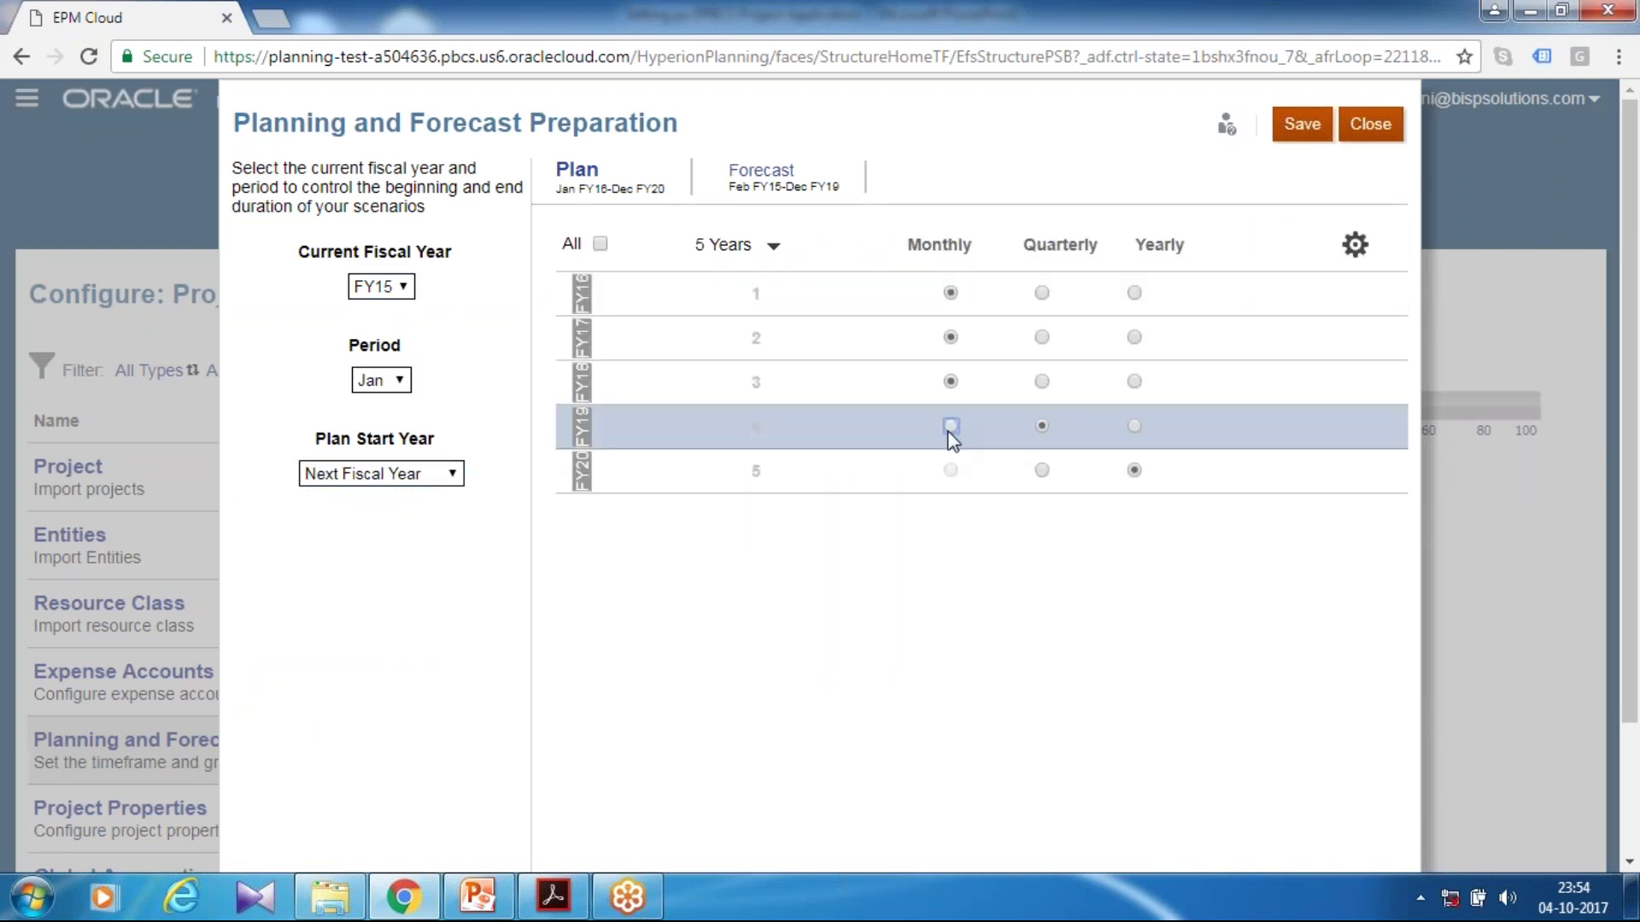
click(952, 472)
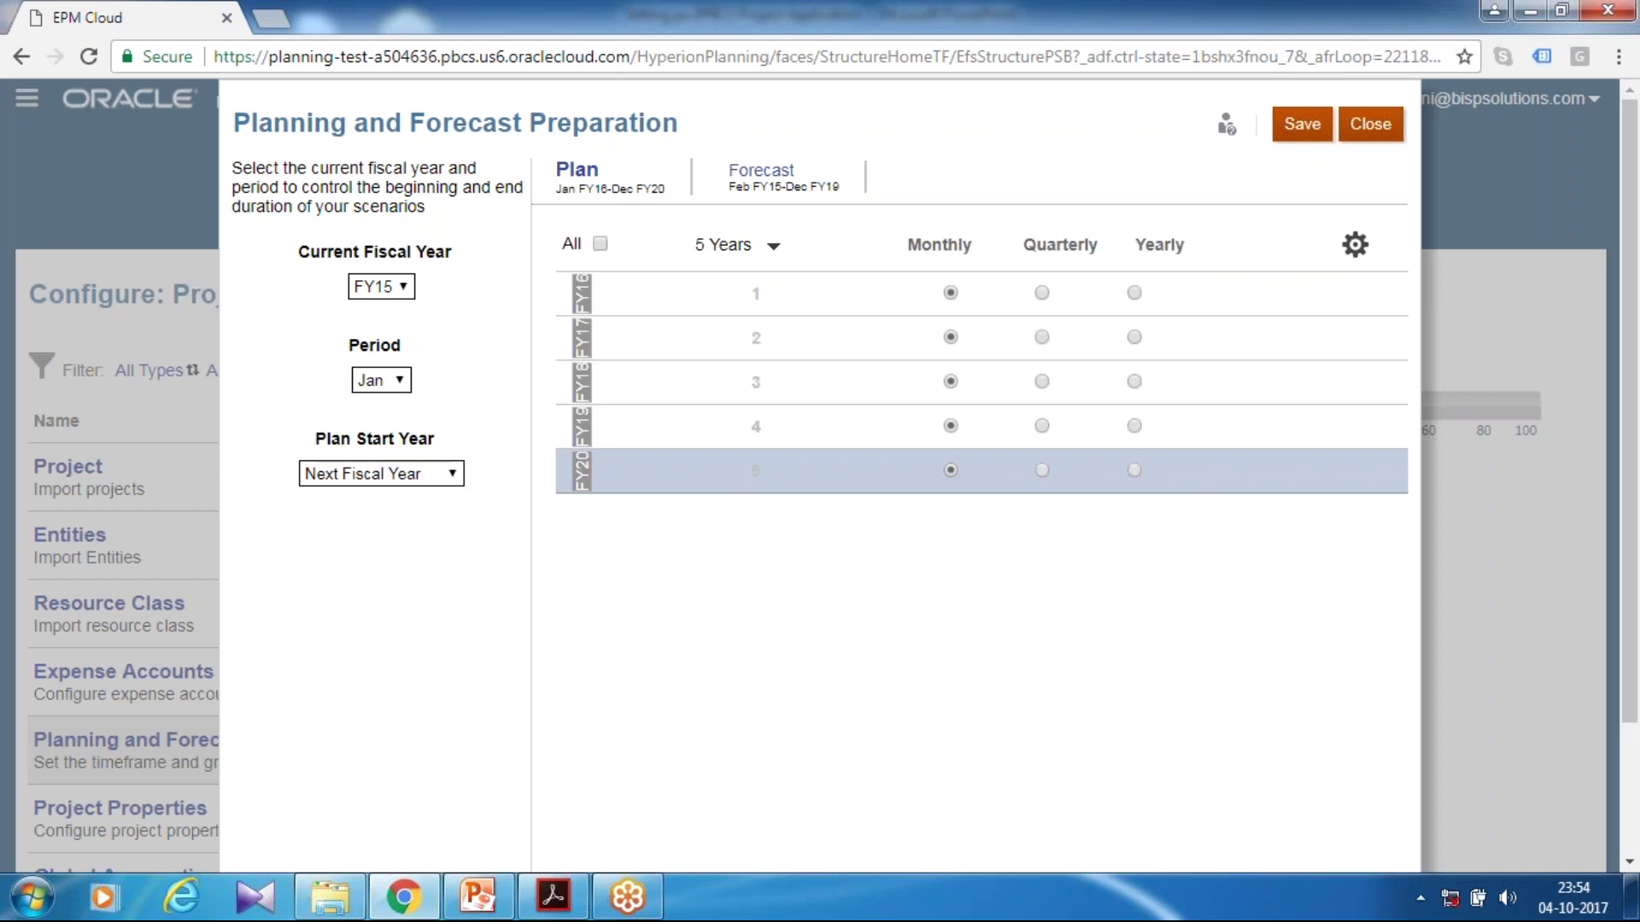
- Set the Forecast scenario's granularity to monthly for FY17, FY18 and FY19
click(763, 170)
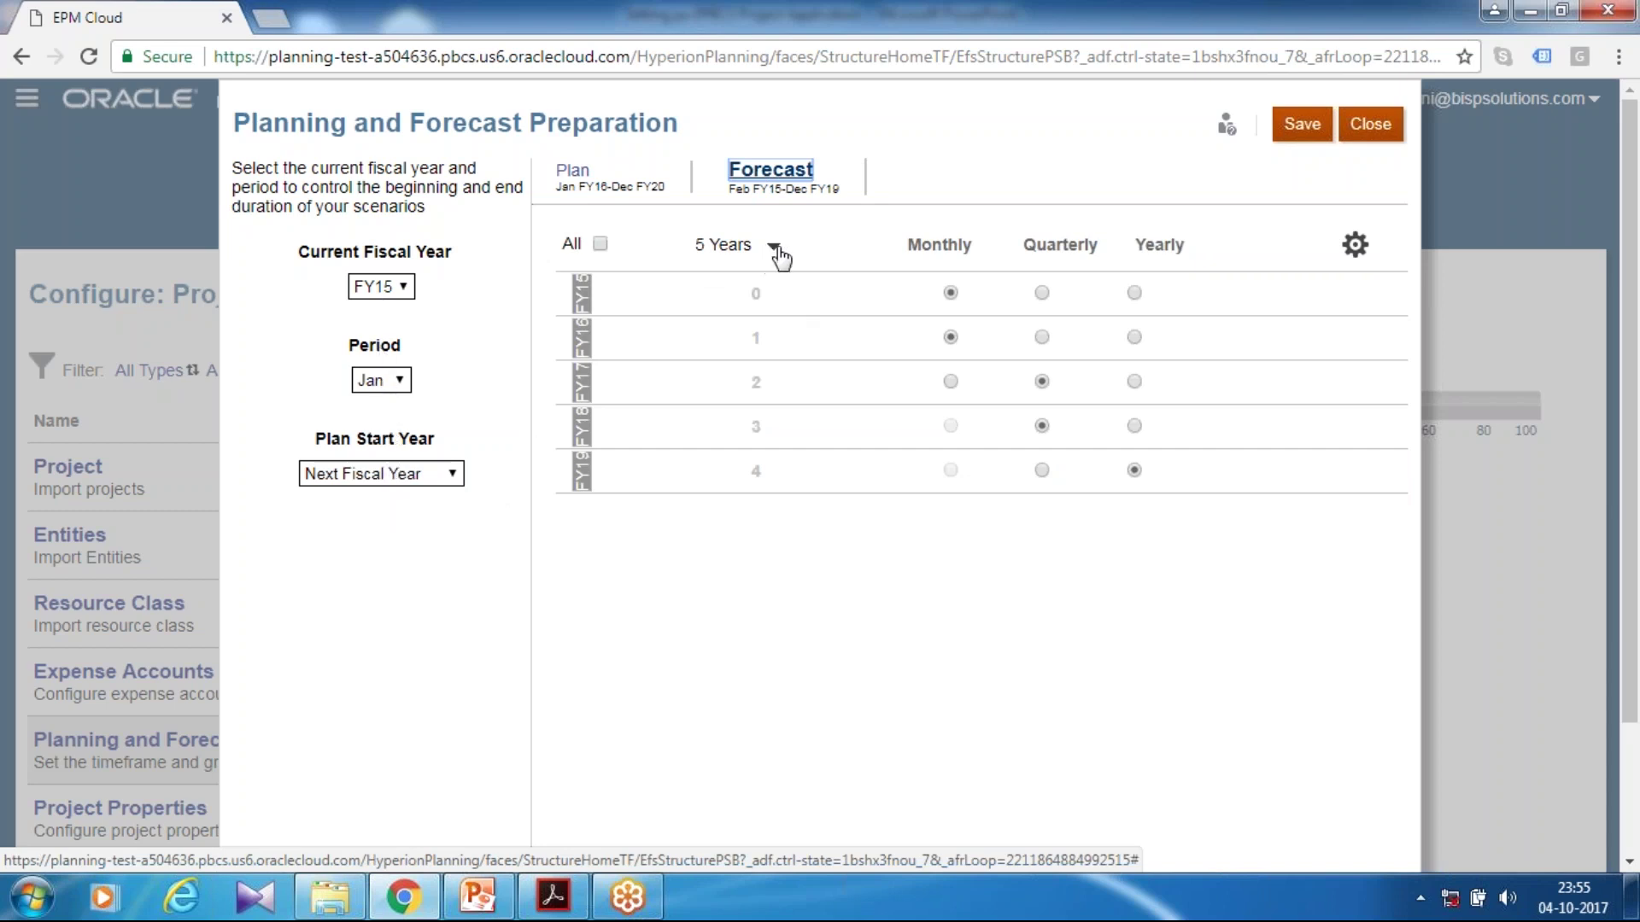
click(950, 381)
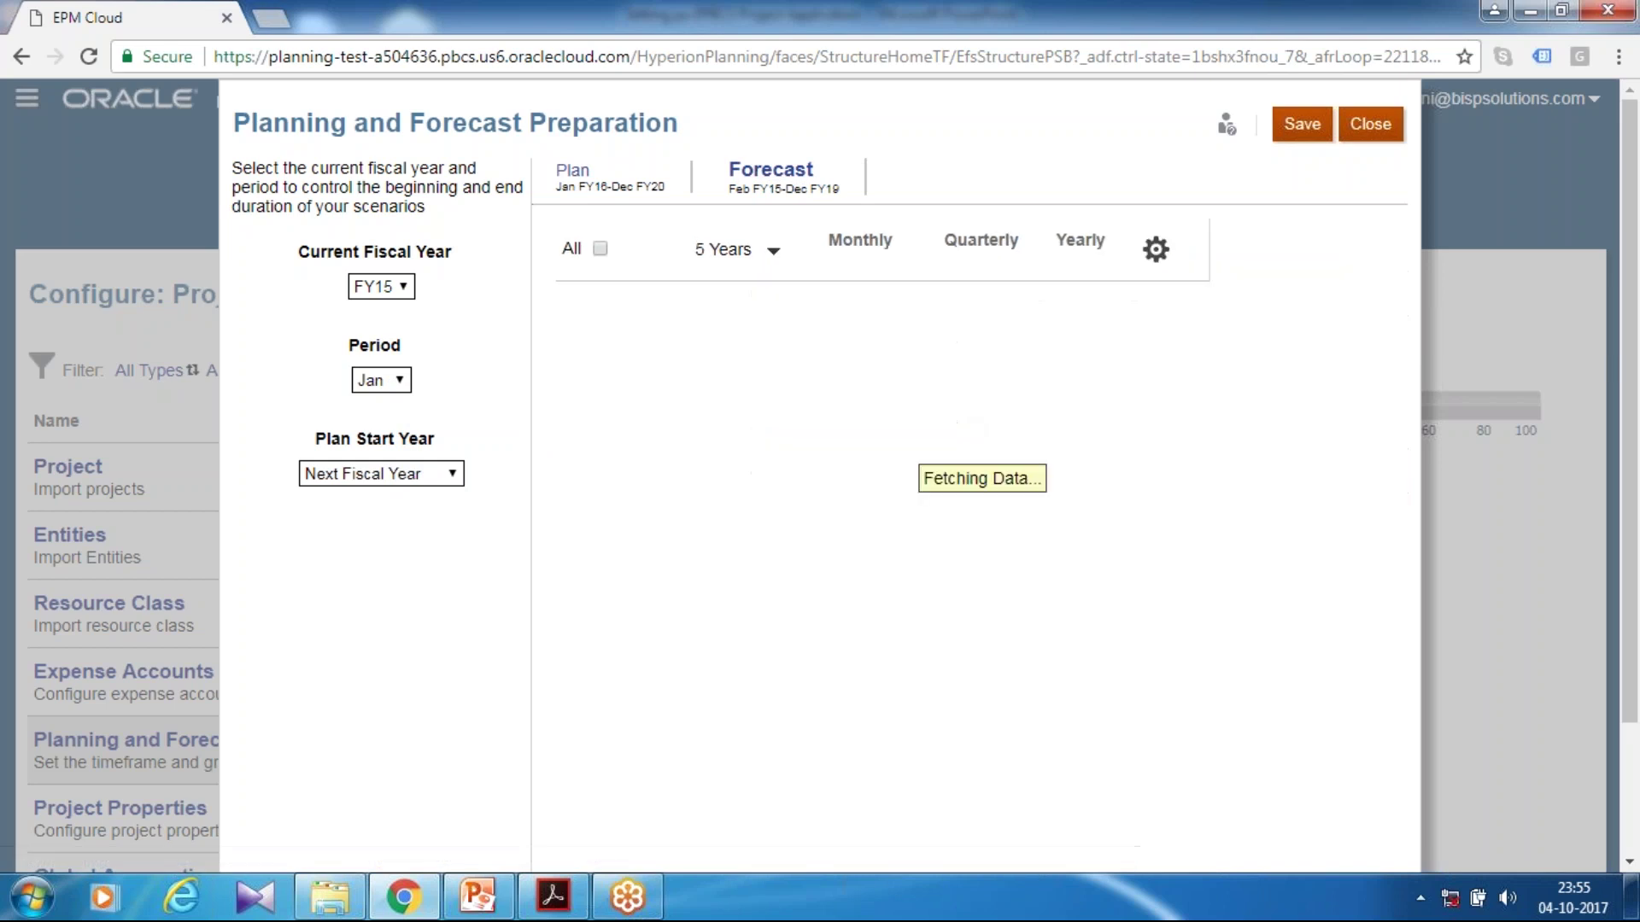
click(949, 425)
click(949, 470)
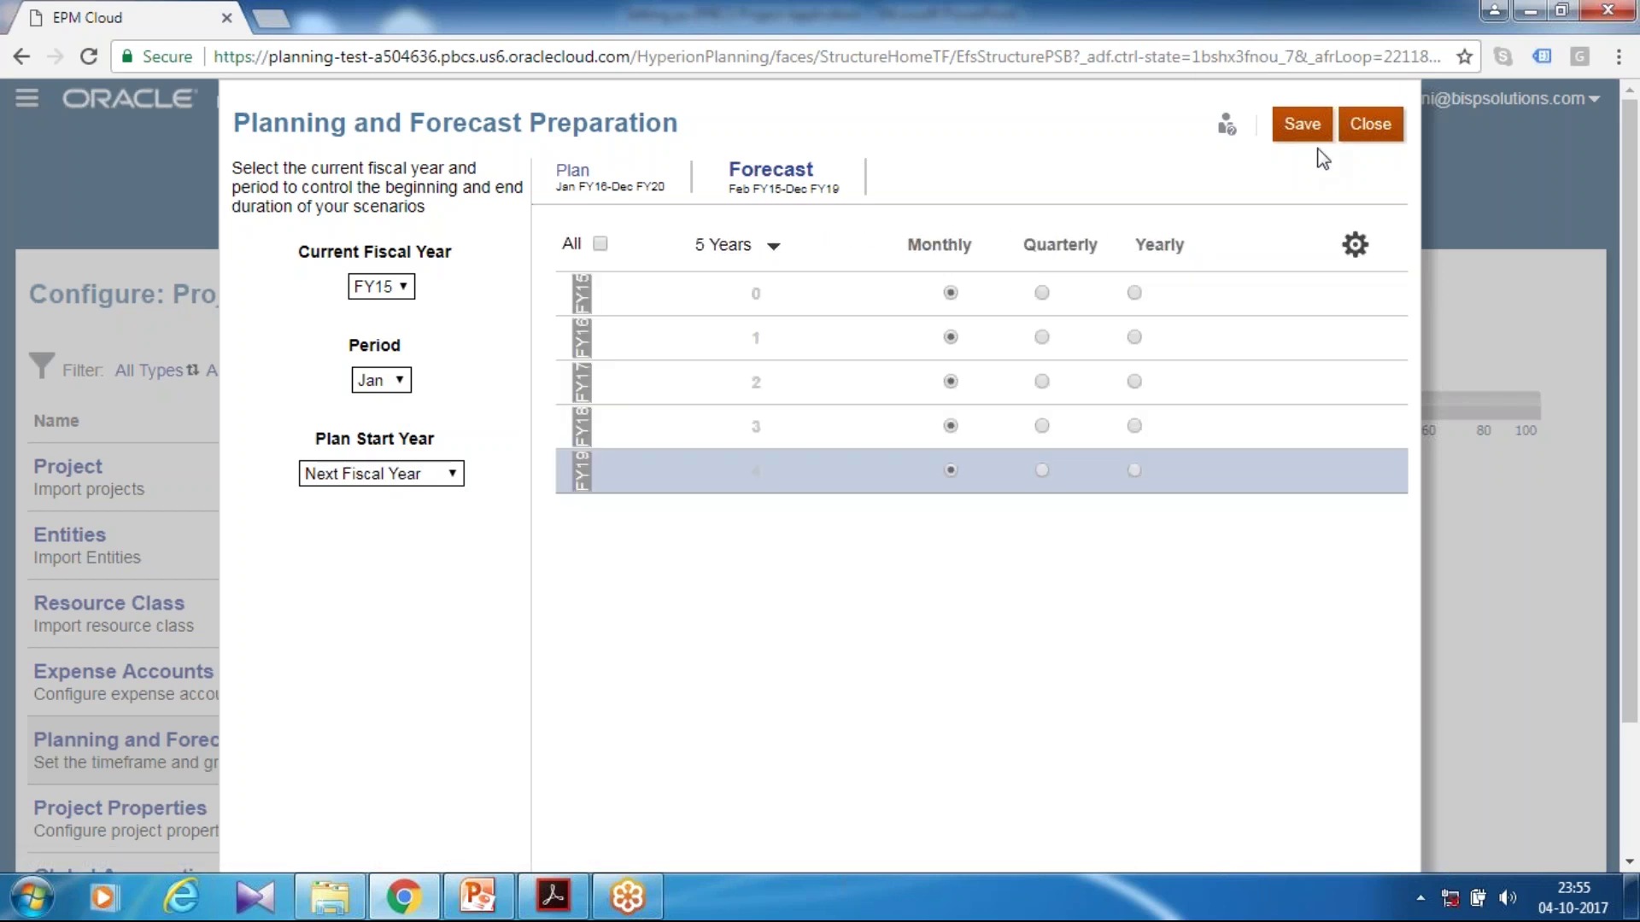
- Save the planning and forecast preparation, accept the current year change for all business processes, and return to the Projects configuration list
click(1302, 125)
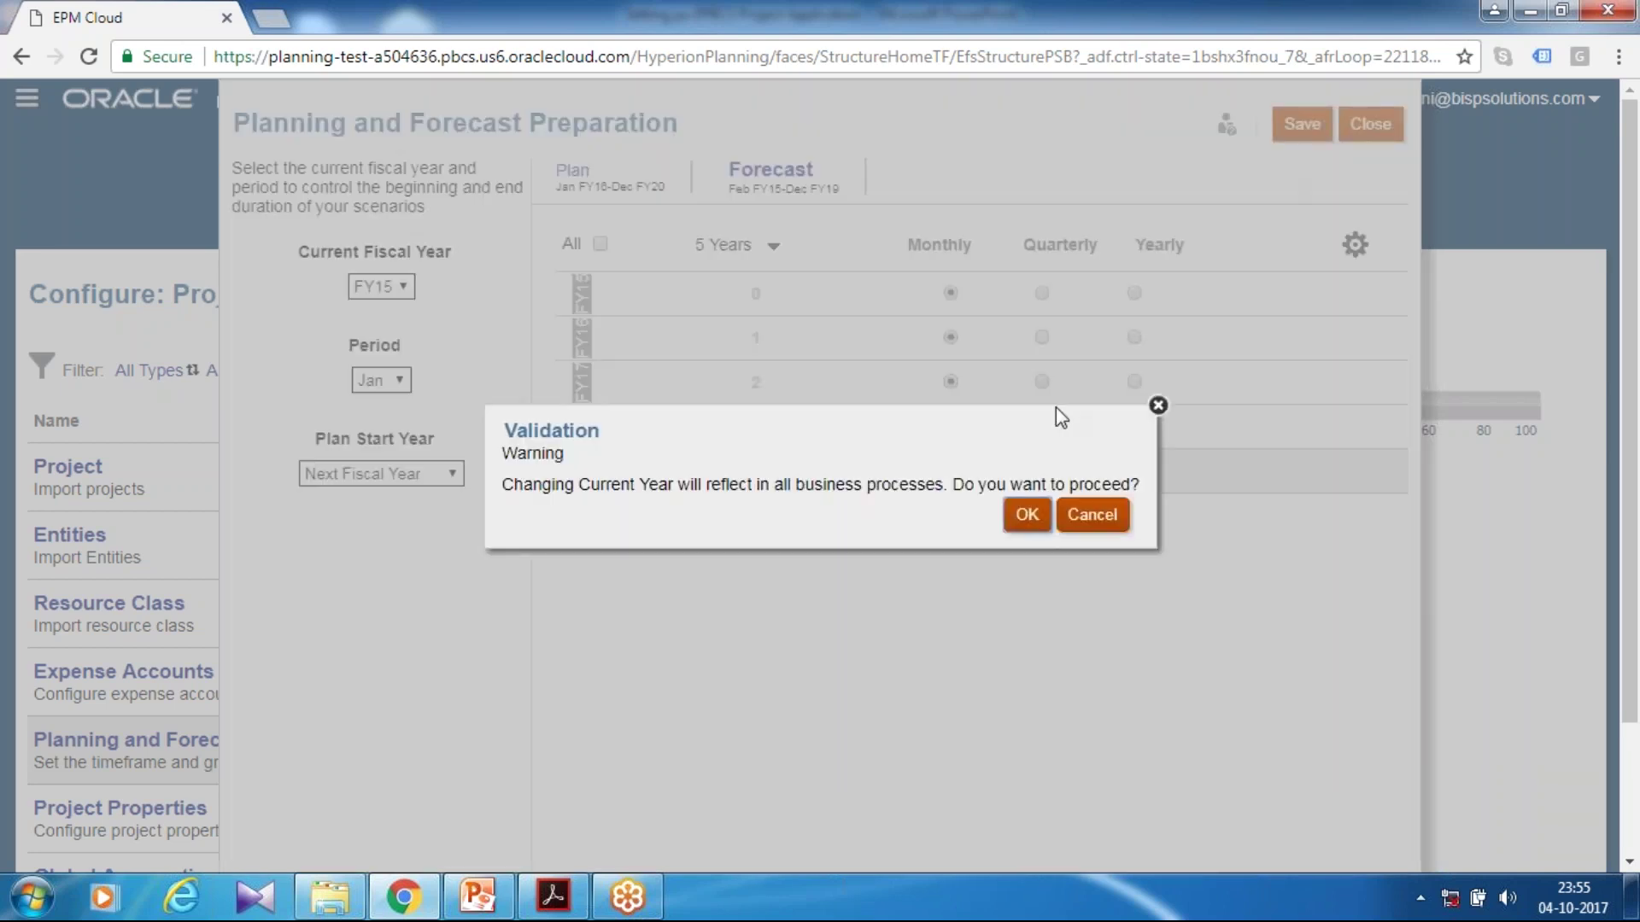
key(Return)
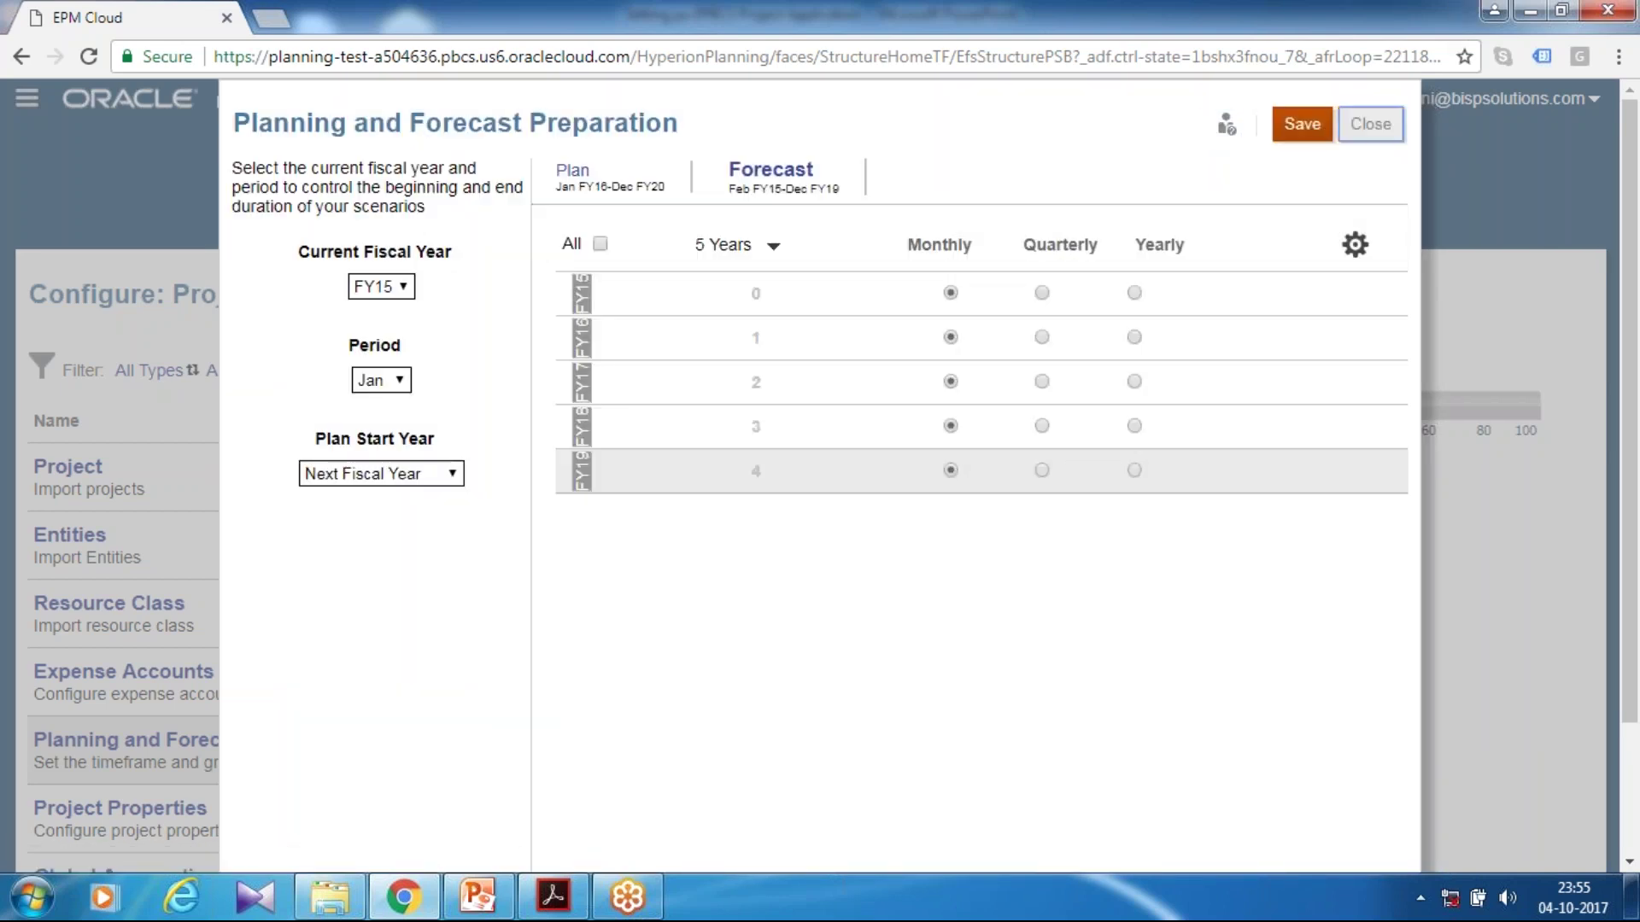
click(1370, 124)
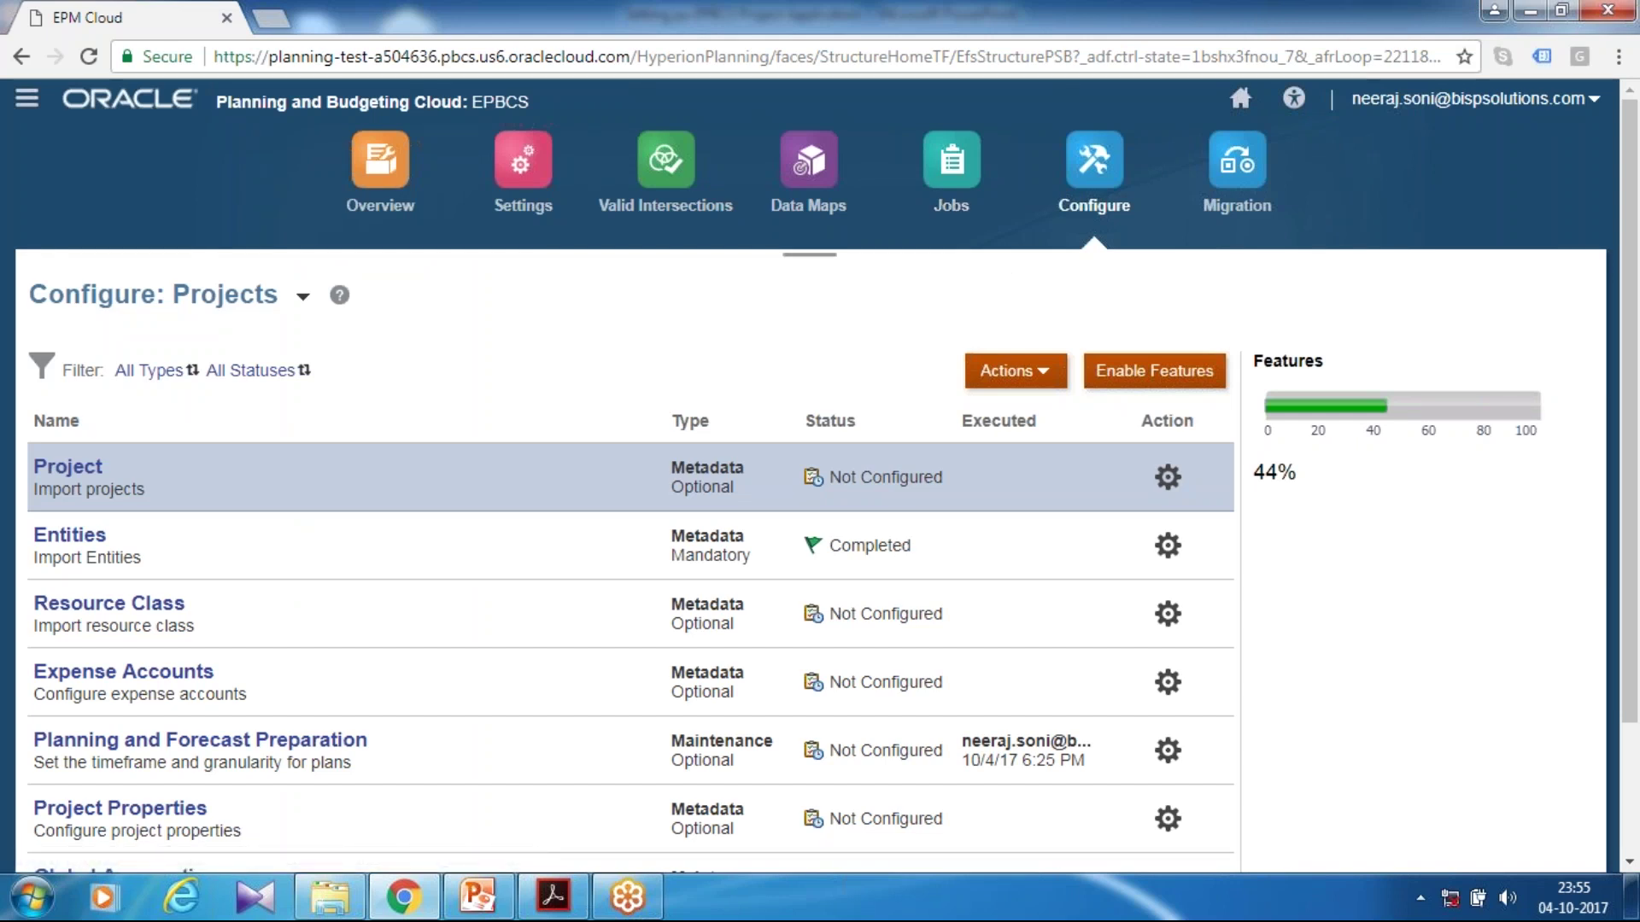
scroll(464, 351, down, 2)
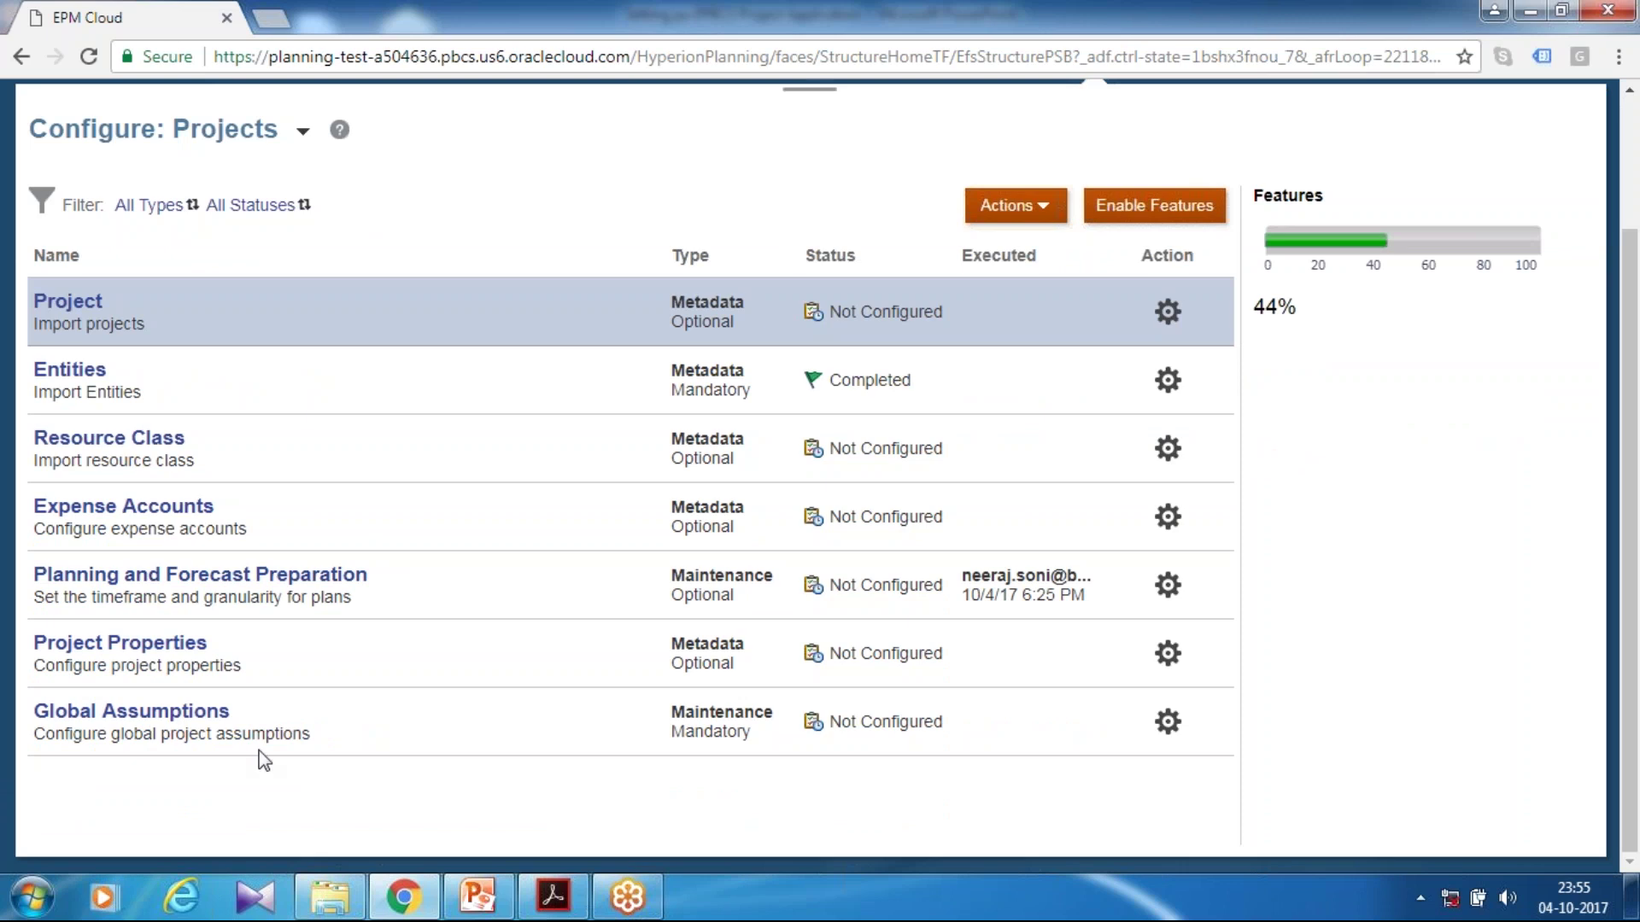
- Choose the local comma-delimited file Resource Class.csv for the Resource Class metadata import in the Projects configuration
scroll(778, 646, up, 2)
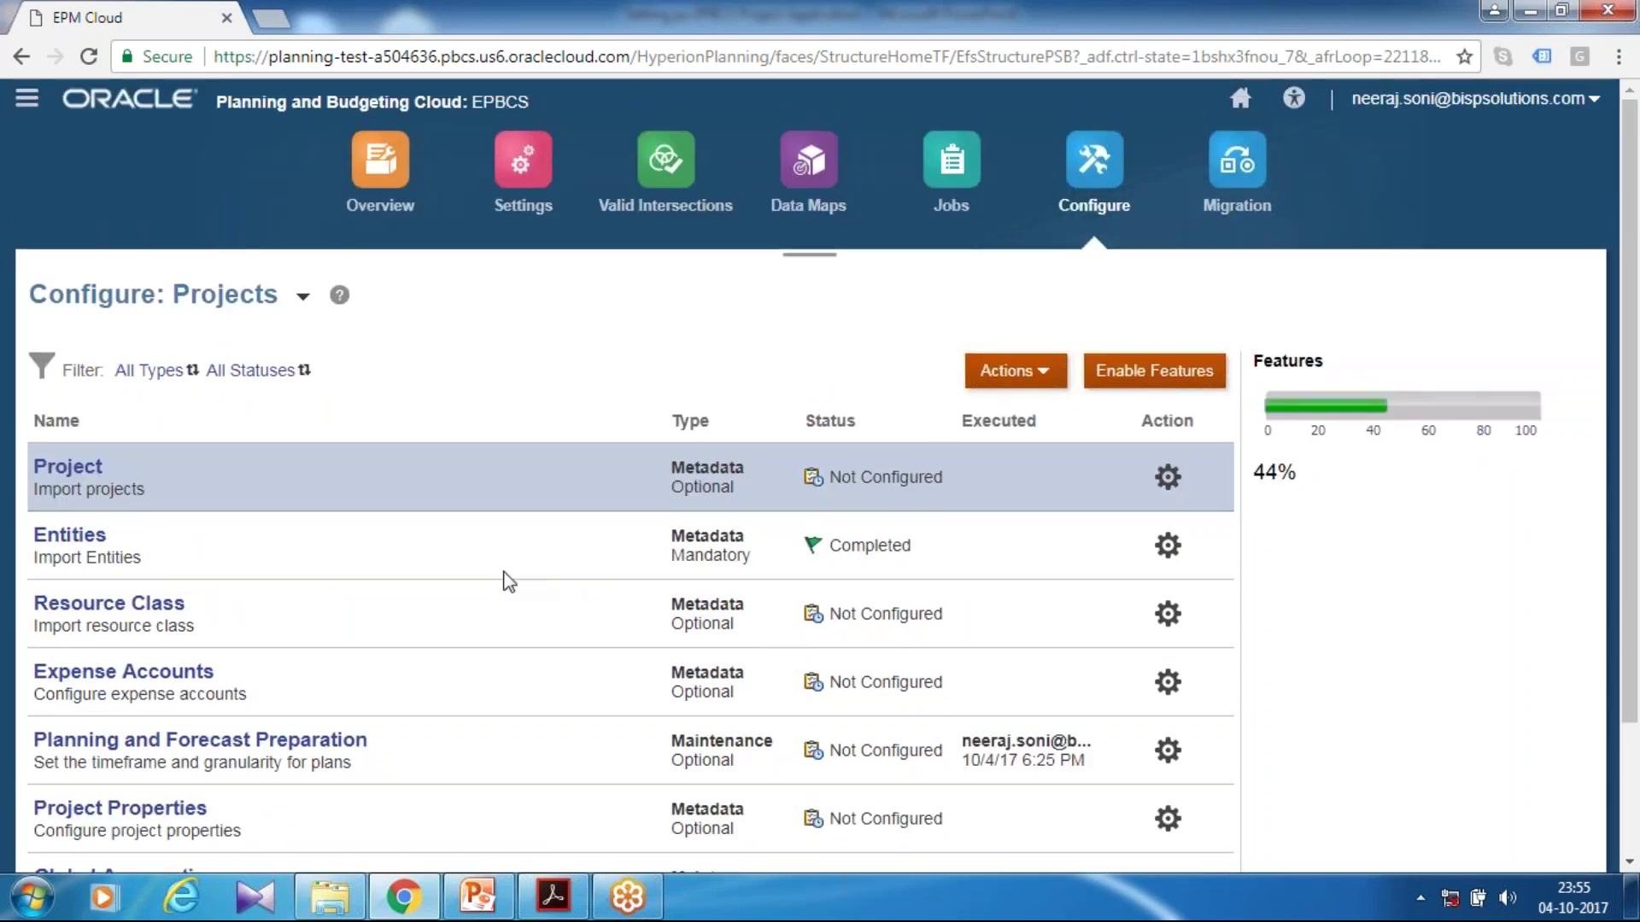
scroll(500, 577, down, 2)
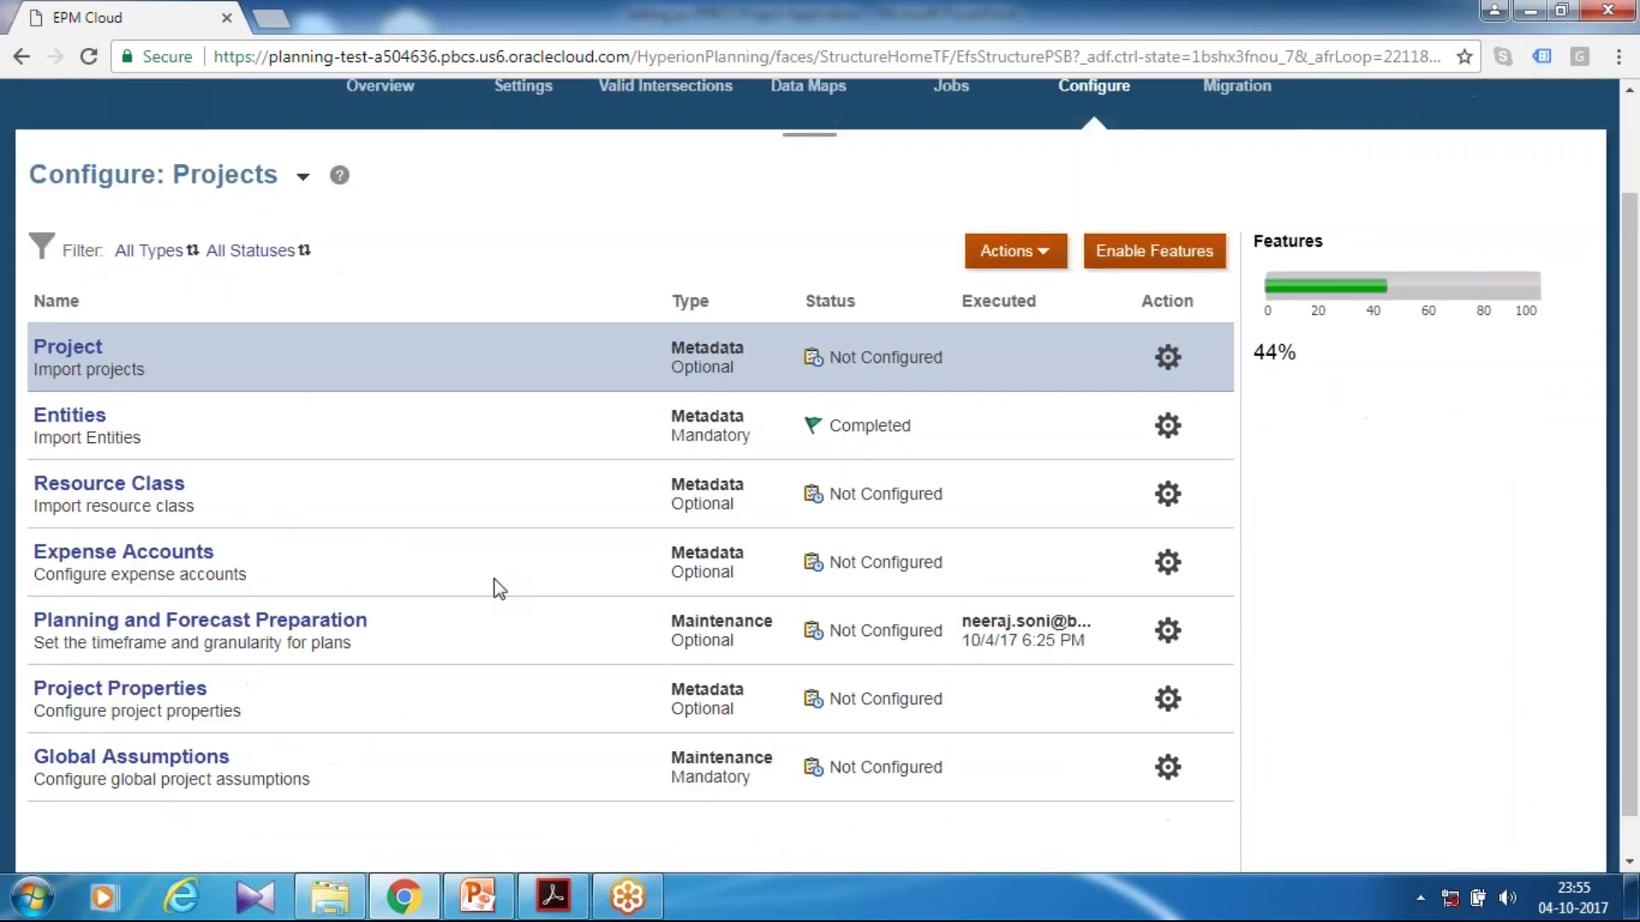
click(118, 491)
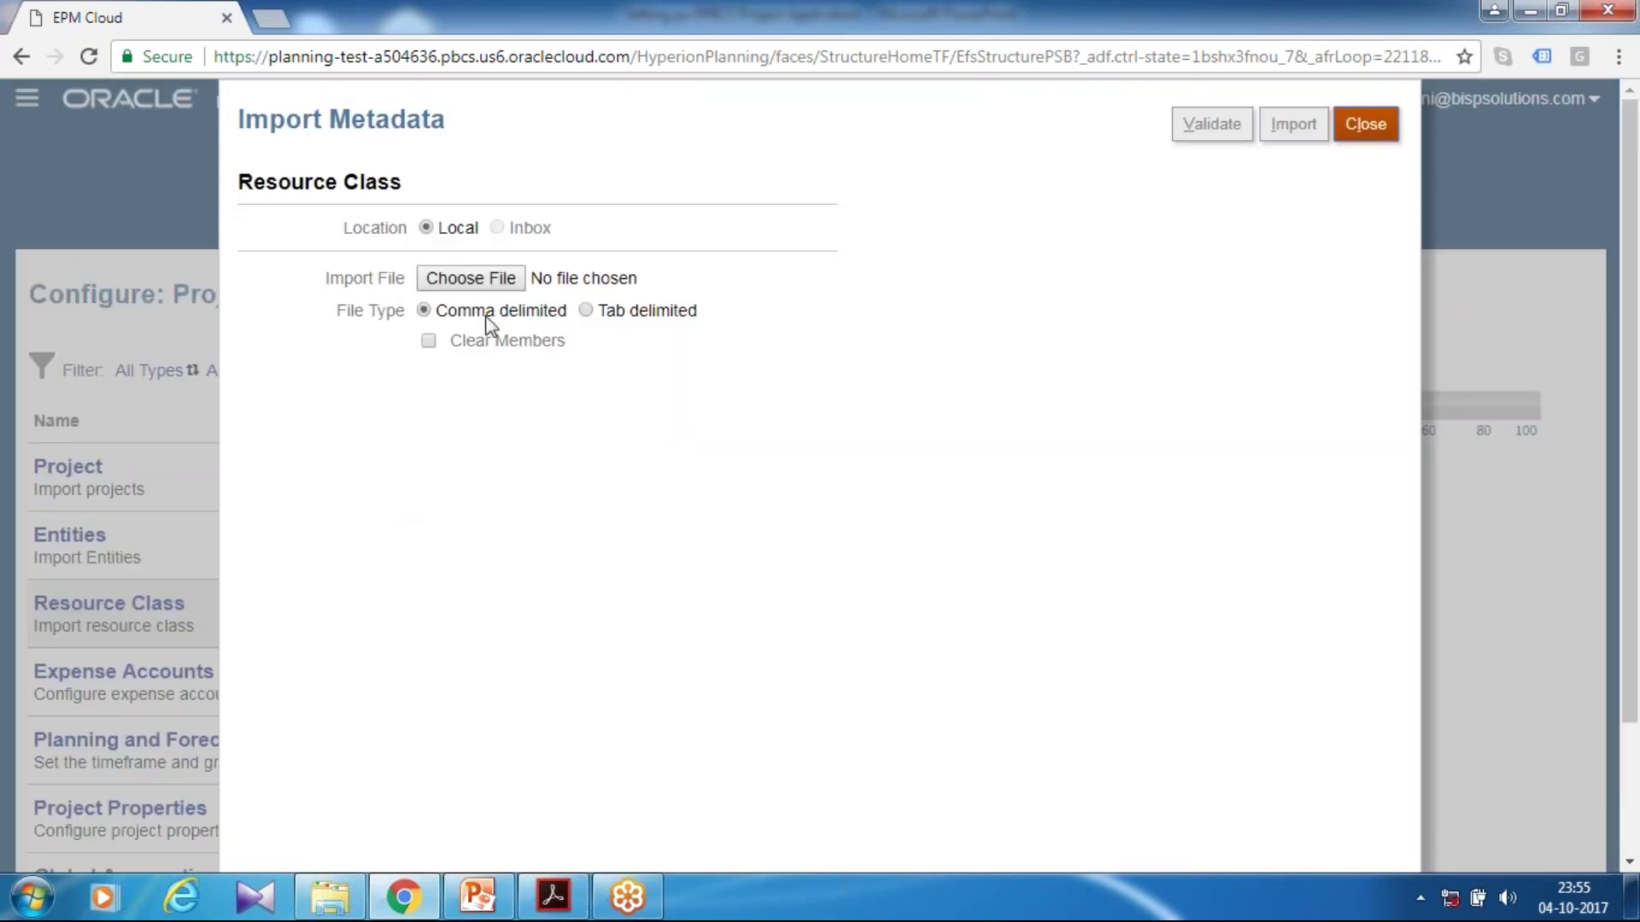
click(488, 275)
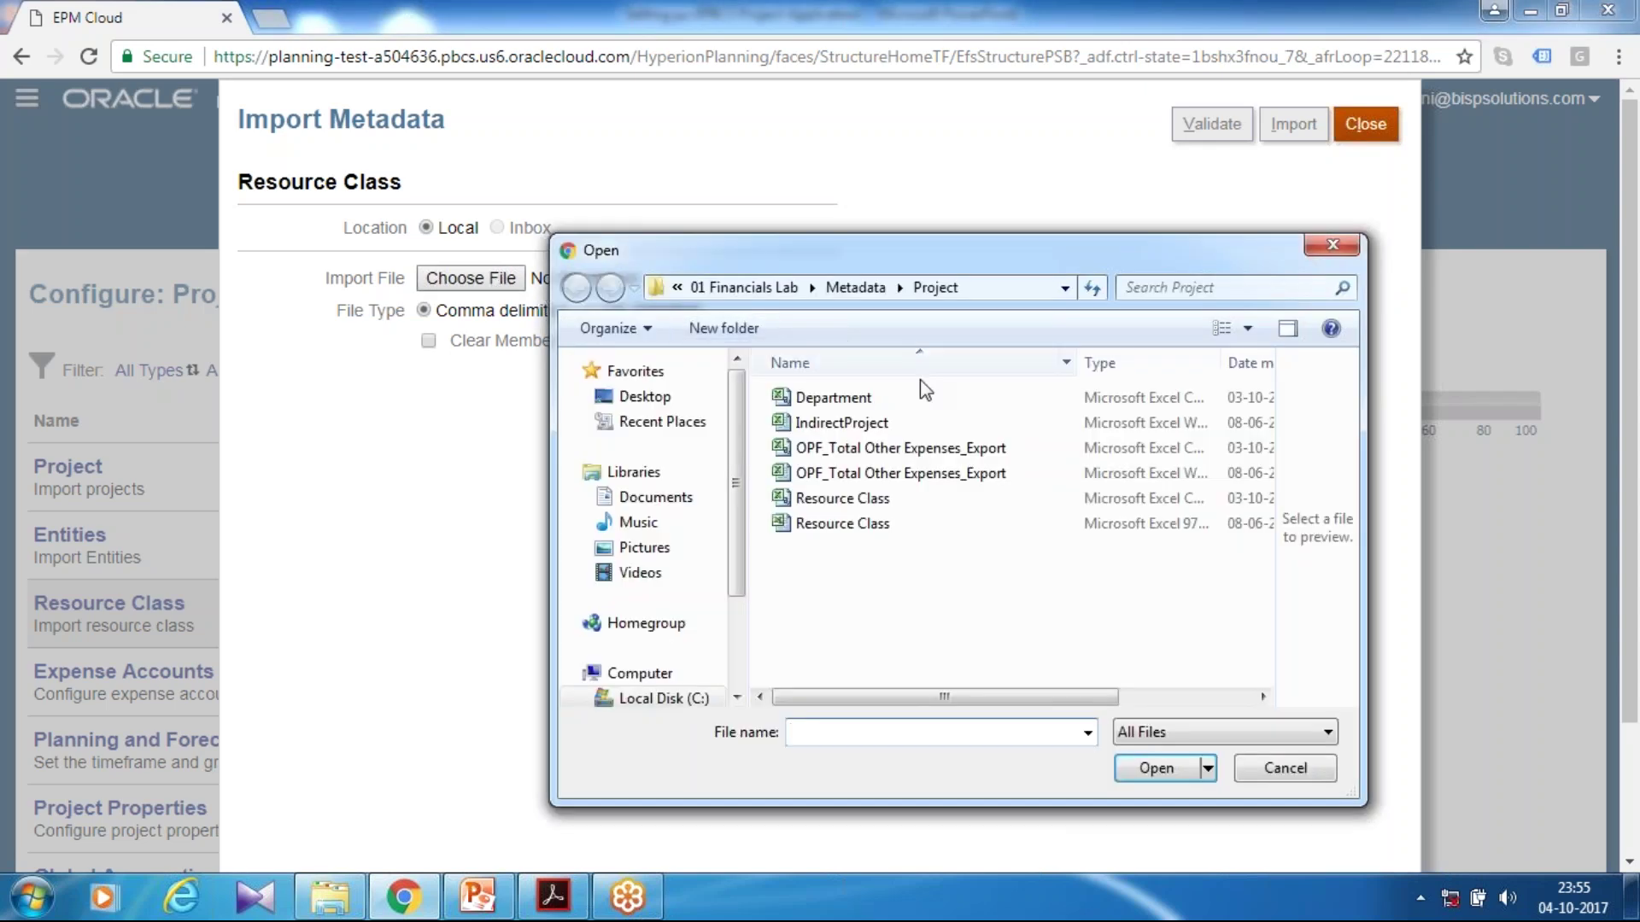
click(859, 501)
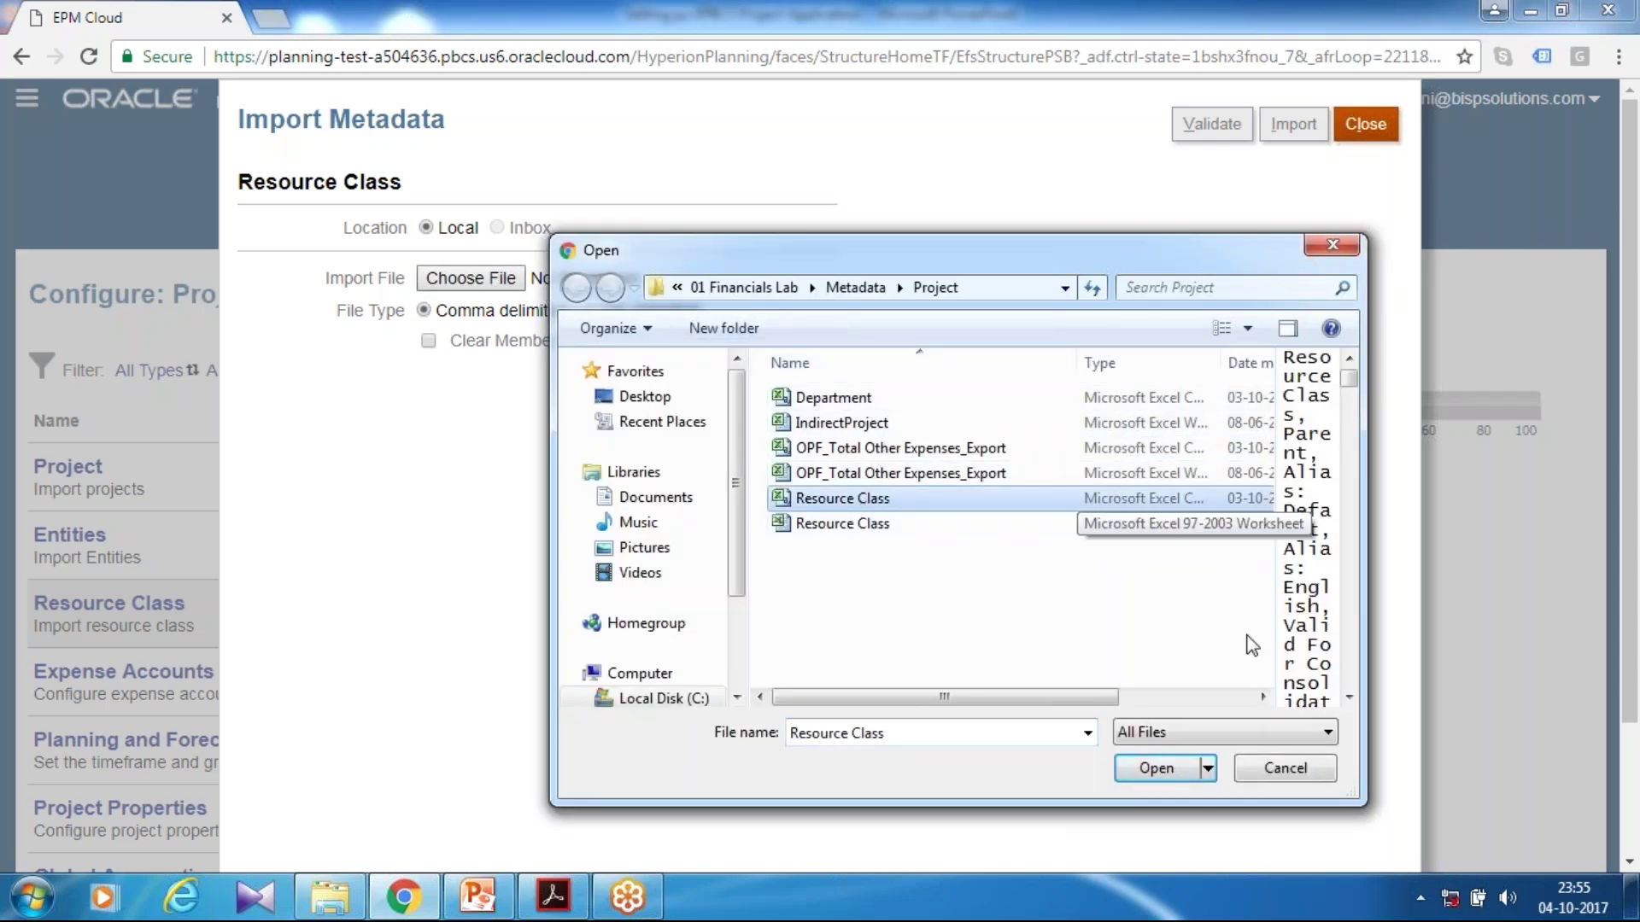
click(1141, 771)
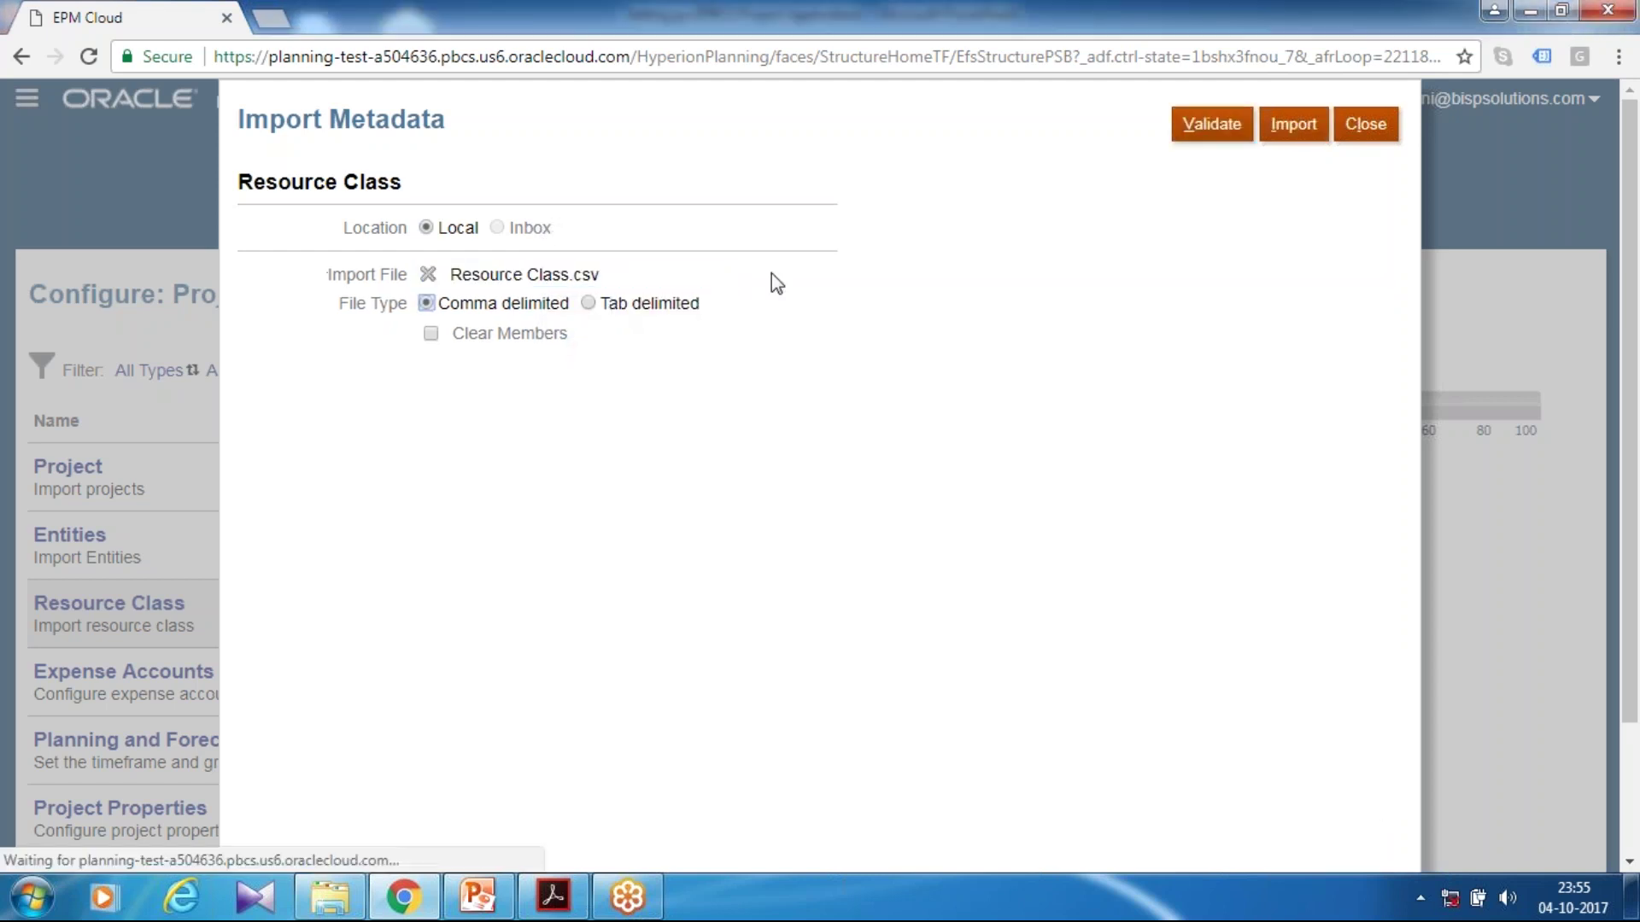
- Validate and import the Resource Class metadata without an automatic database refresh, and check the status of the submitted jobs
click(1227, 128)
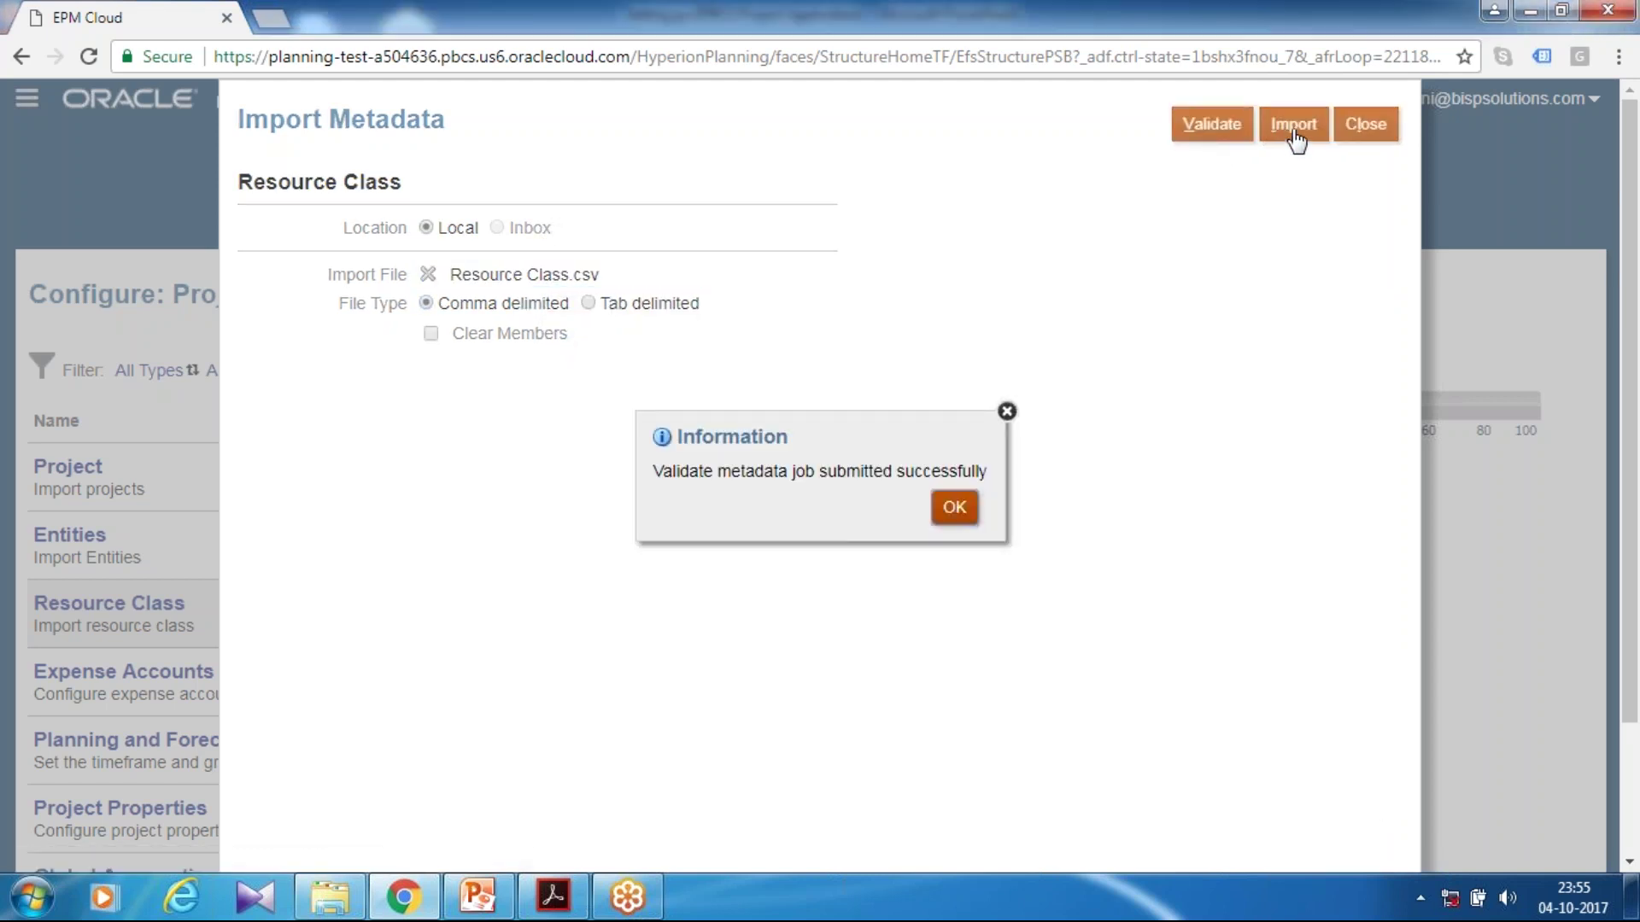
key(Return)
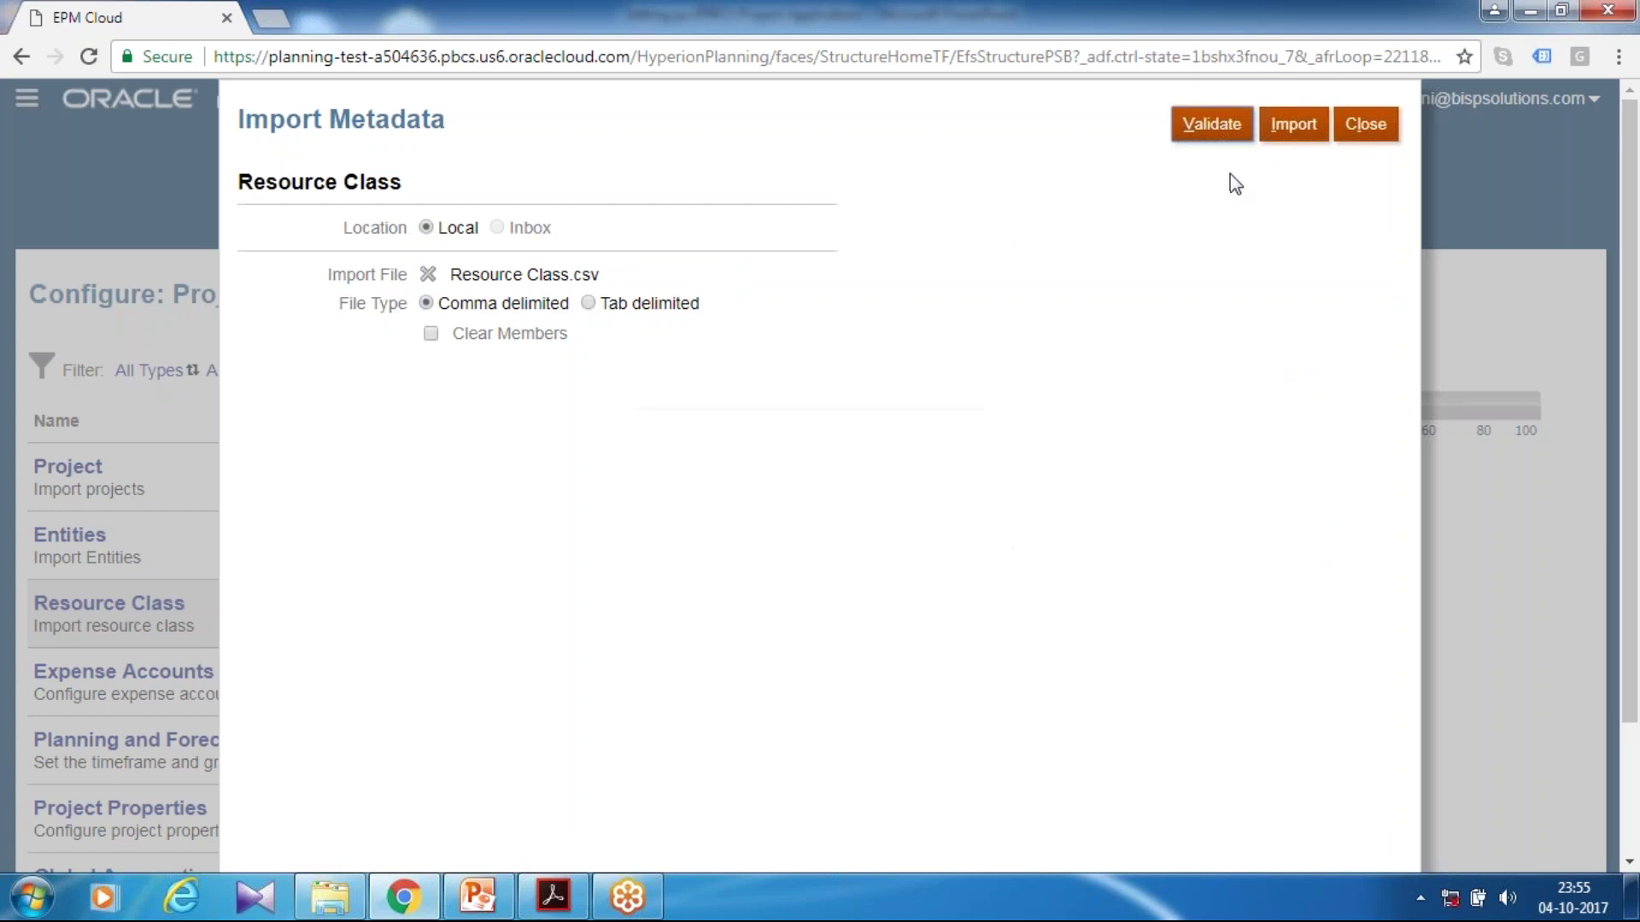
click(1291, 135)
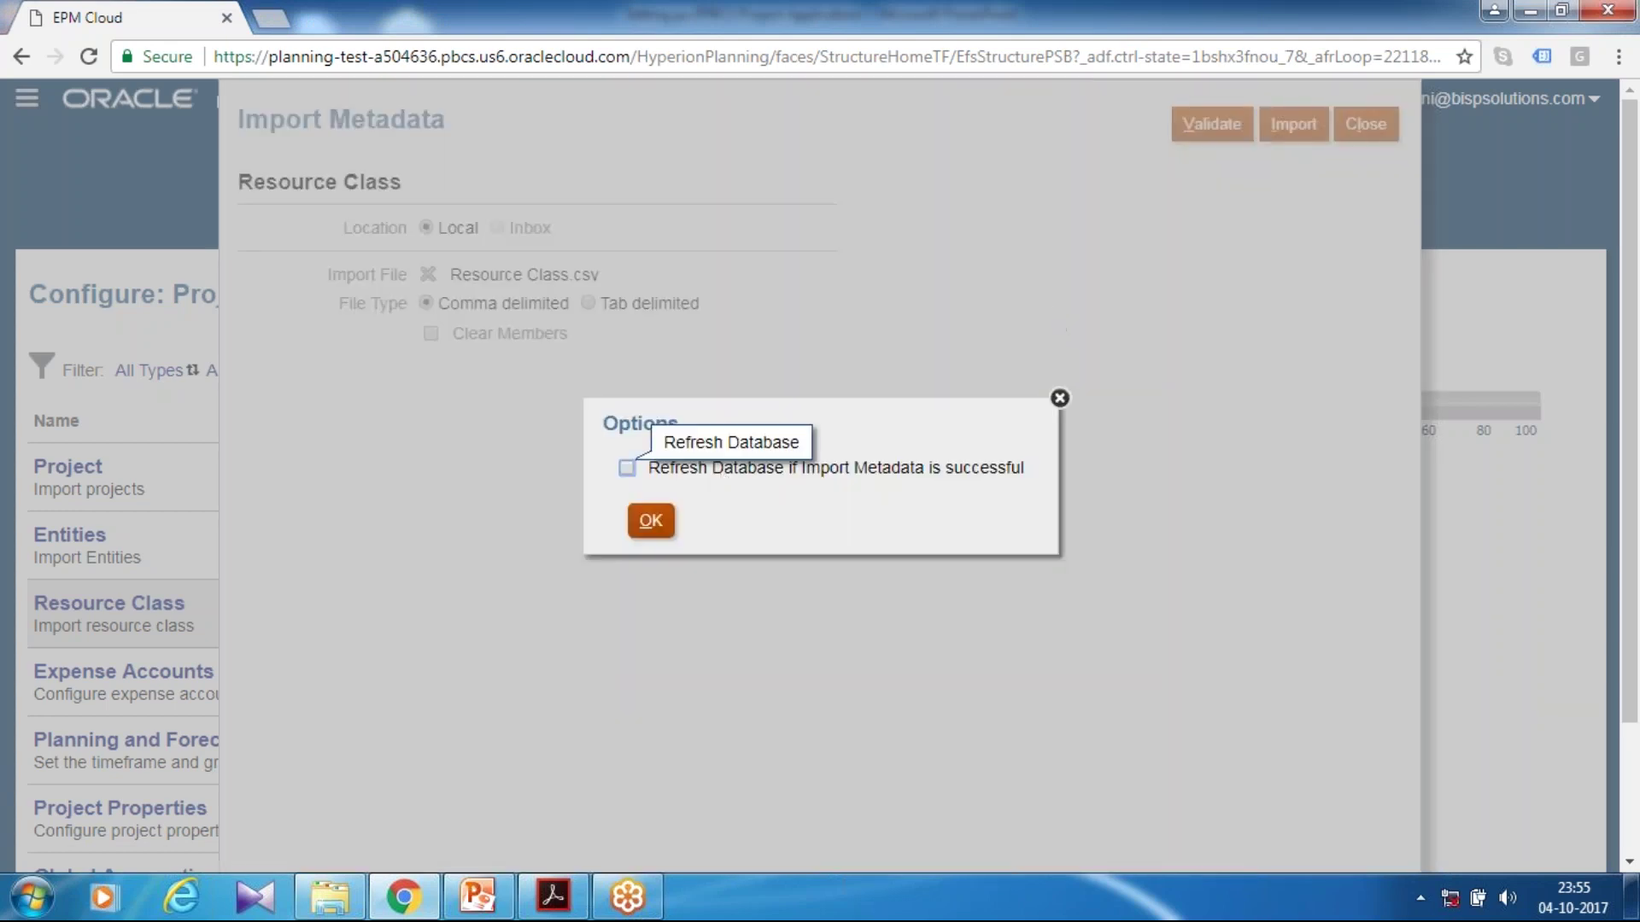
click(653, 523)
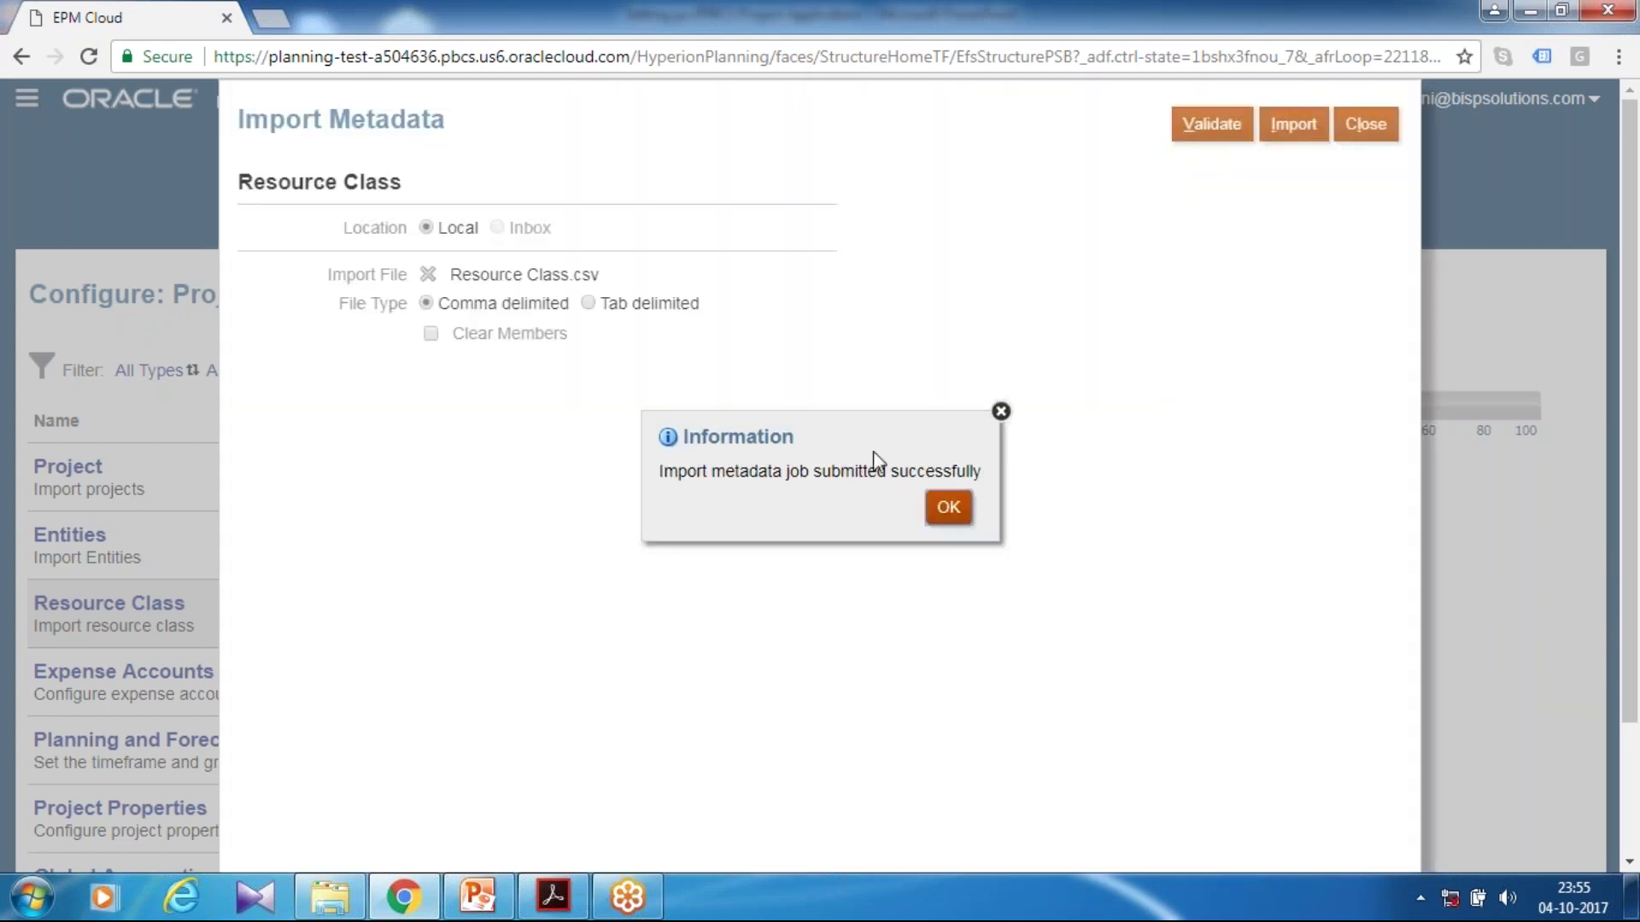
click(947, 507)
click(1364, 124)
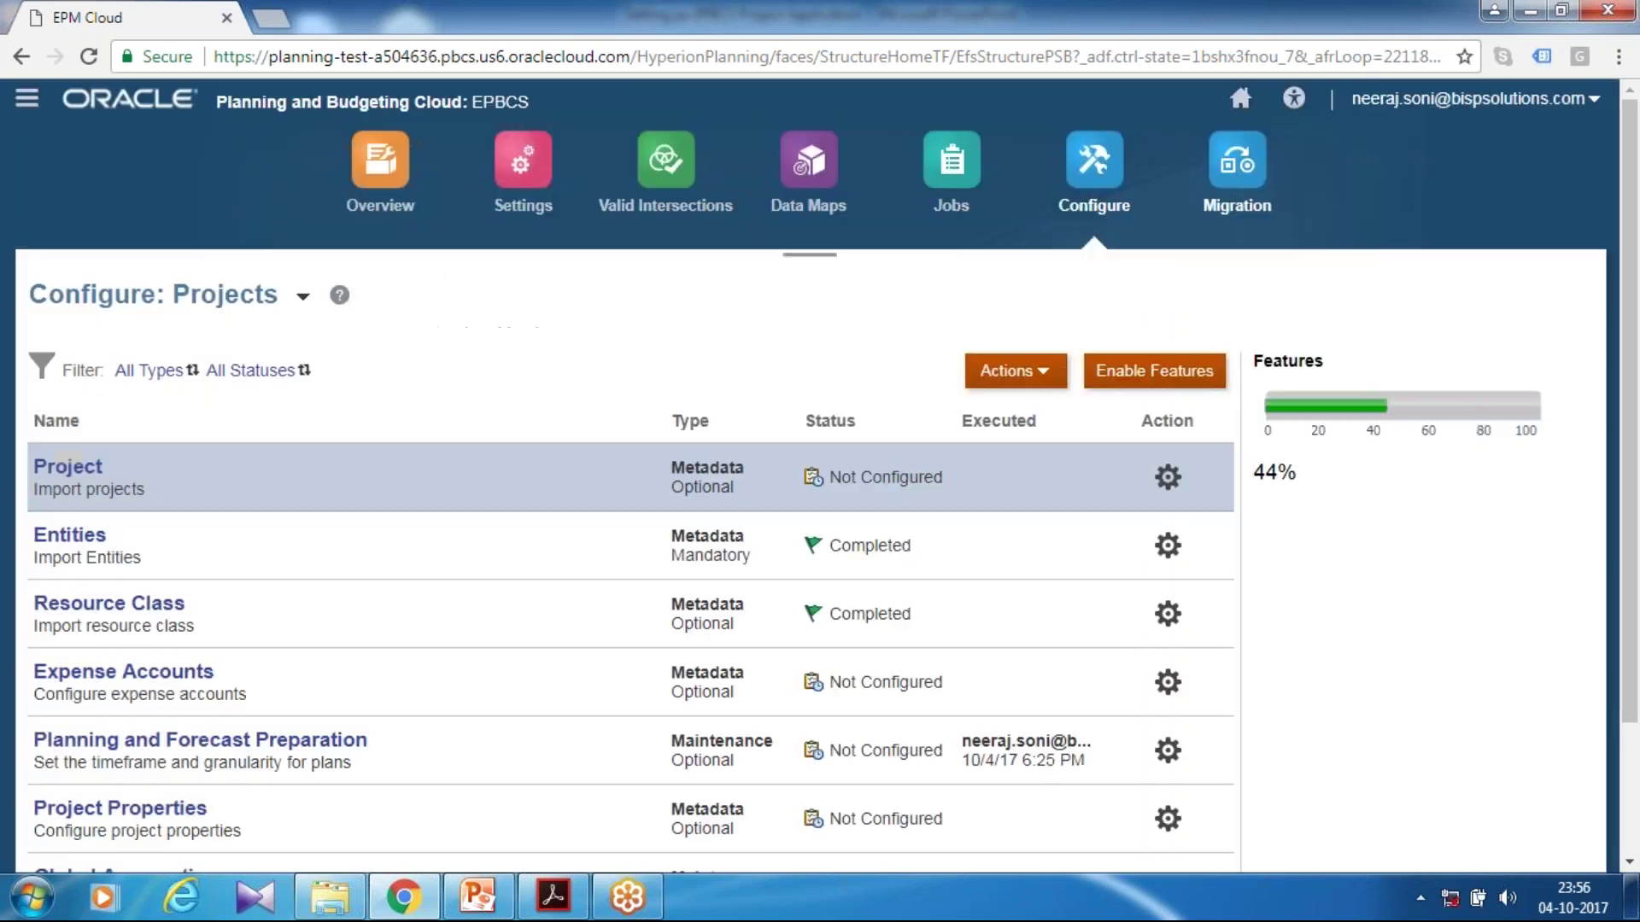
click(953, 201)
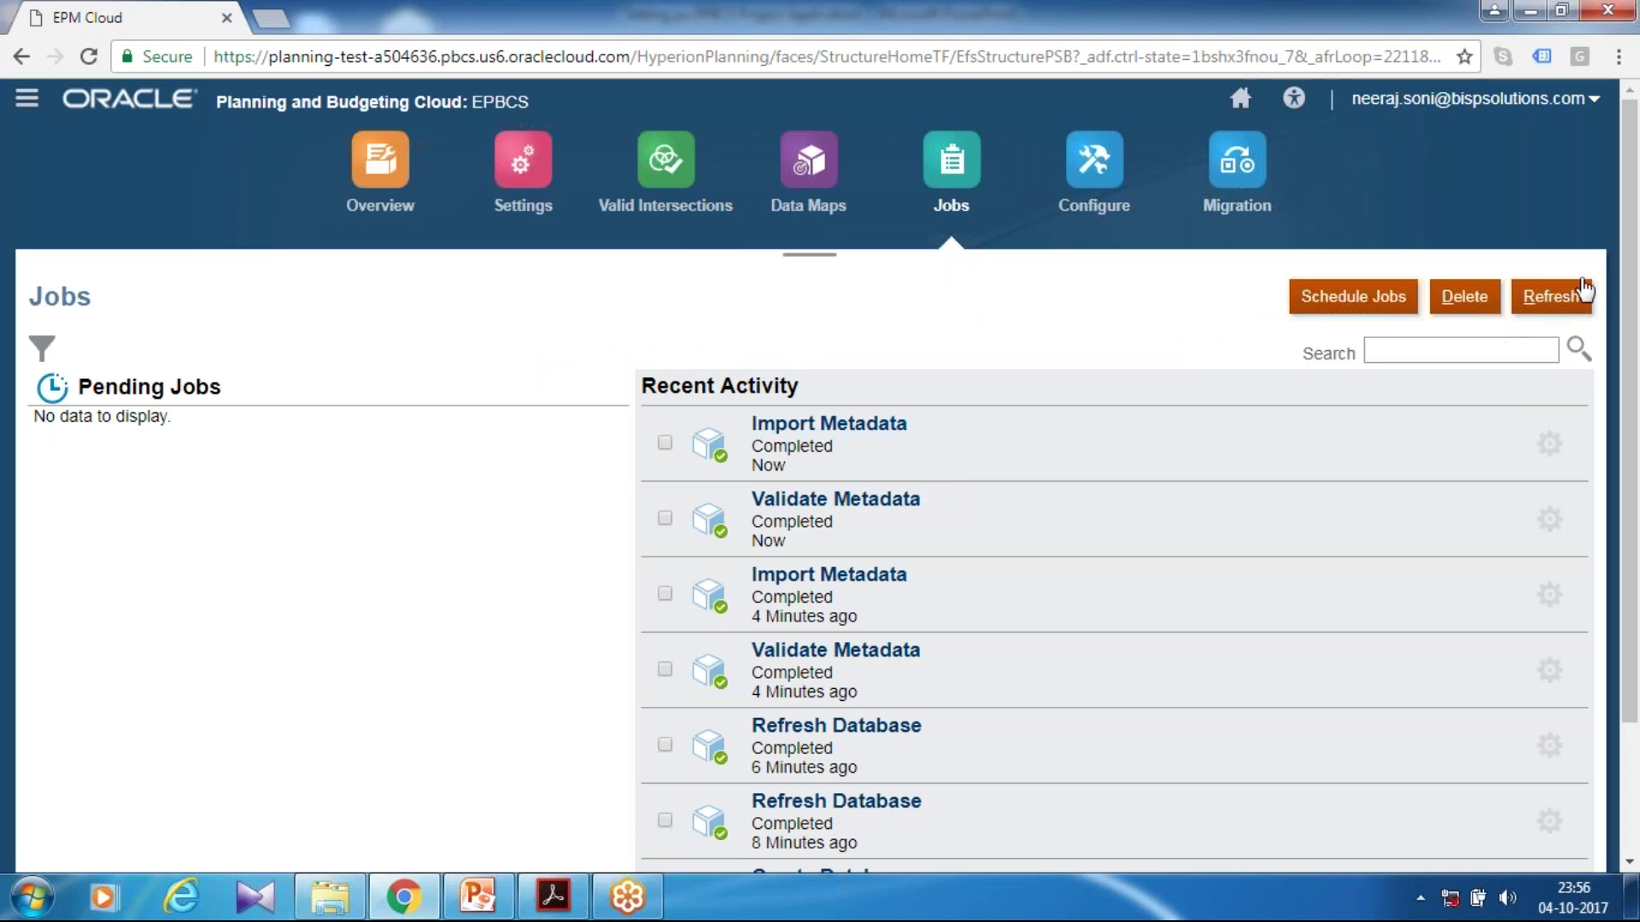
- Refresh the application database with use enabled for all users before and after, and close the refresh dialogs once complete
click(397, 203)
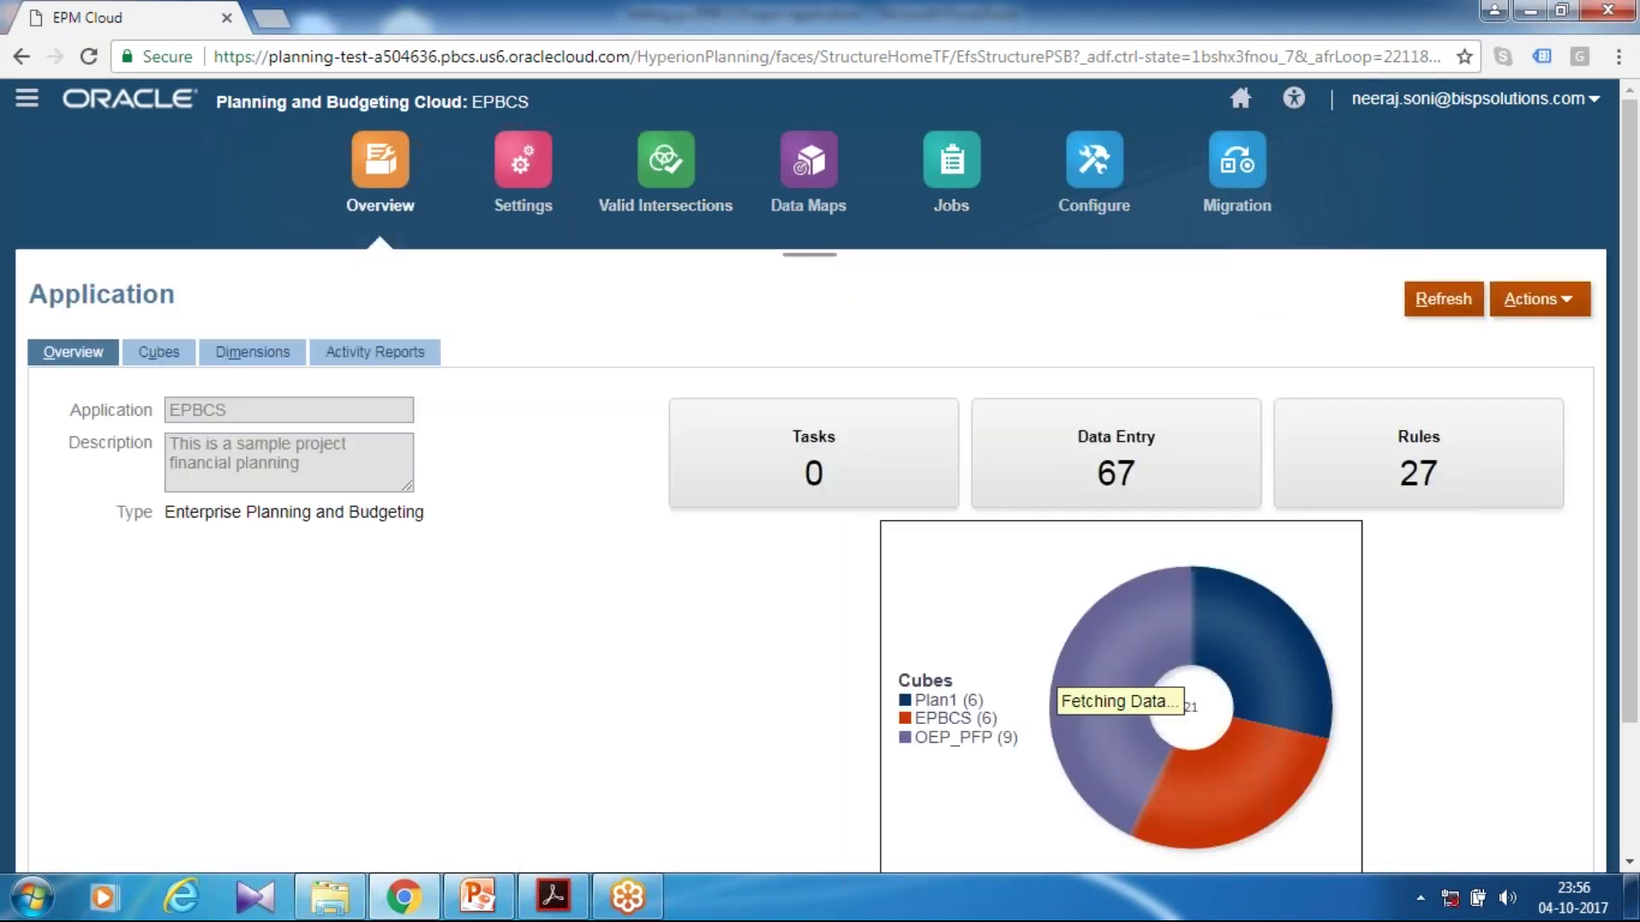
click(1566, 301)
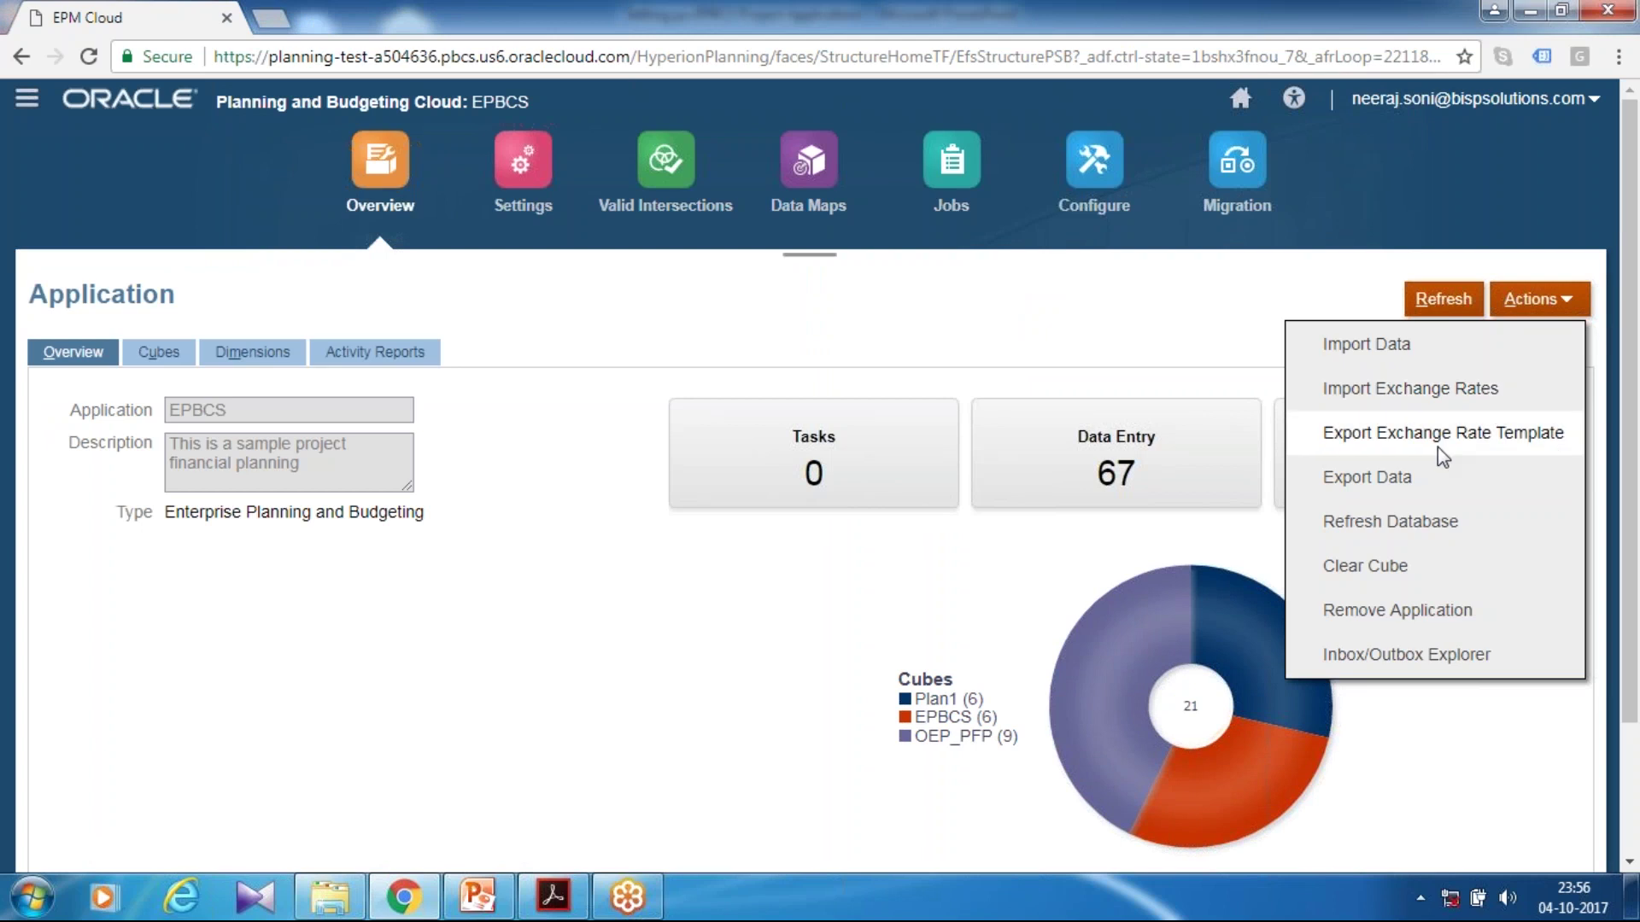
click(1372, 529)
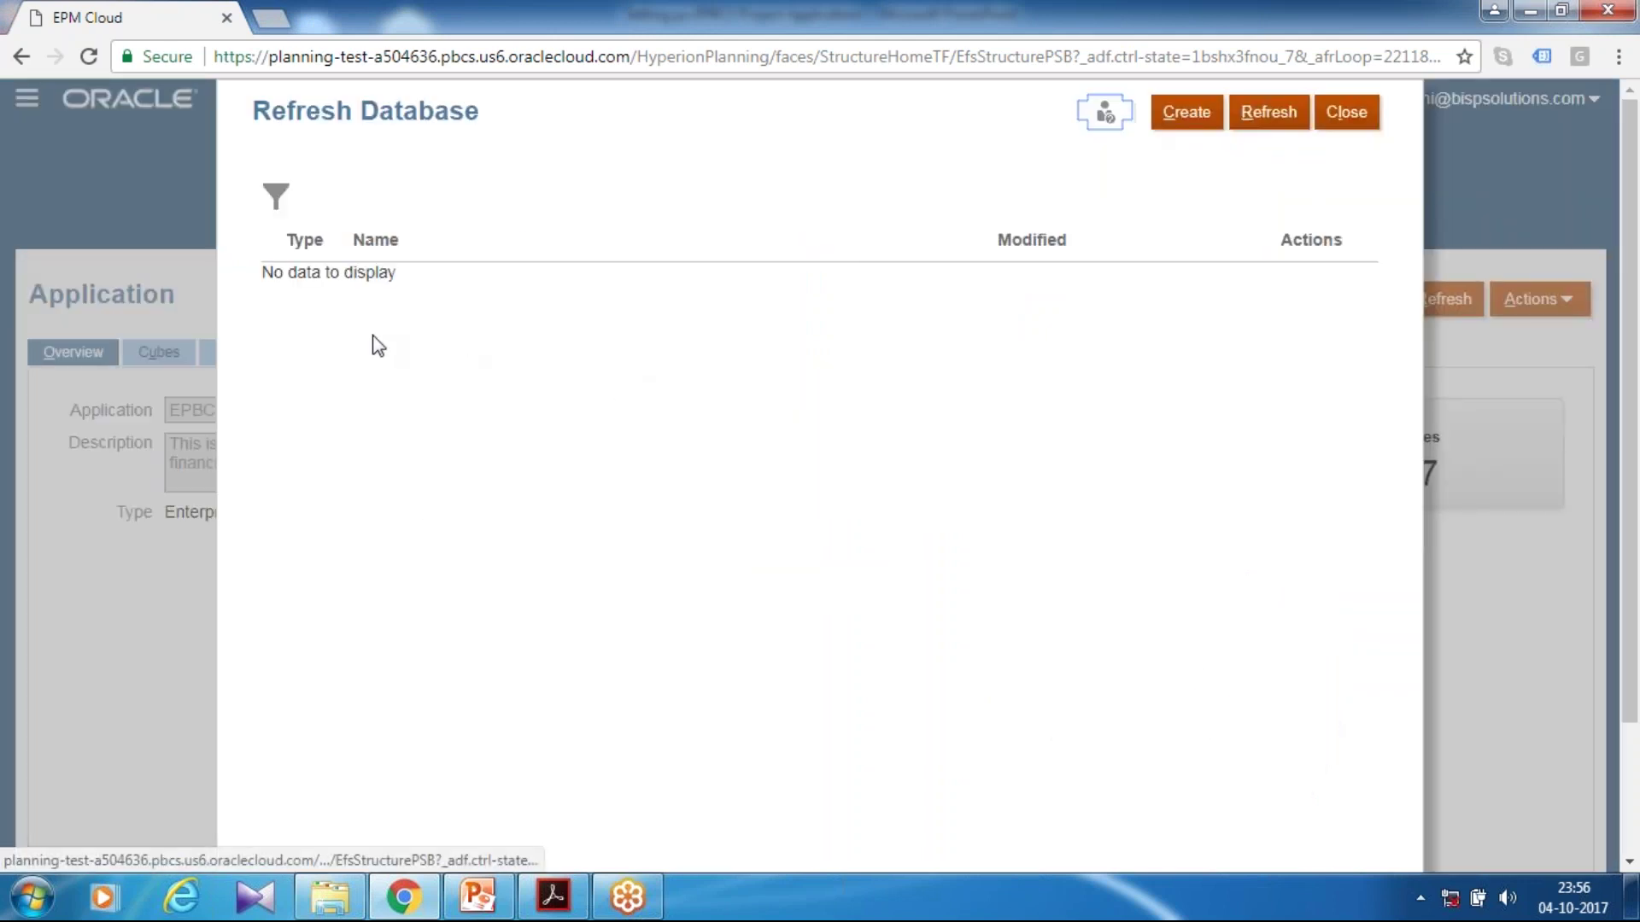
click(1187, 125)
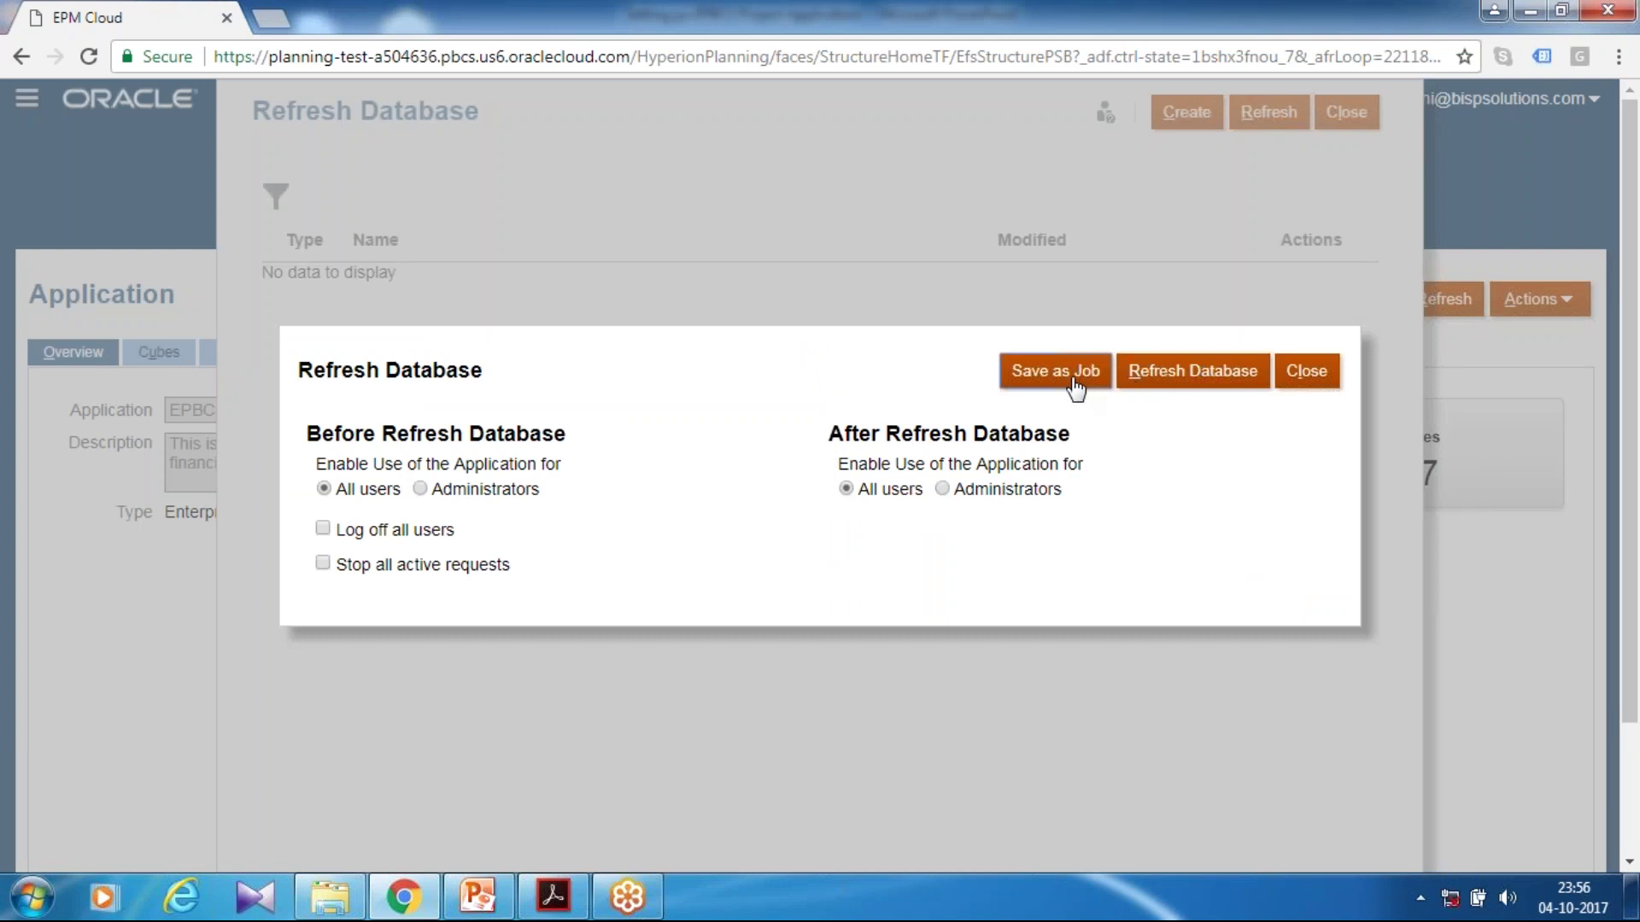
click(1191, 377)
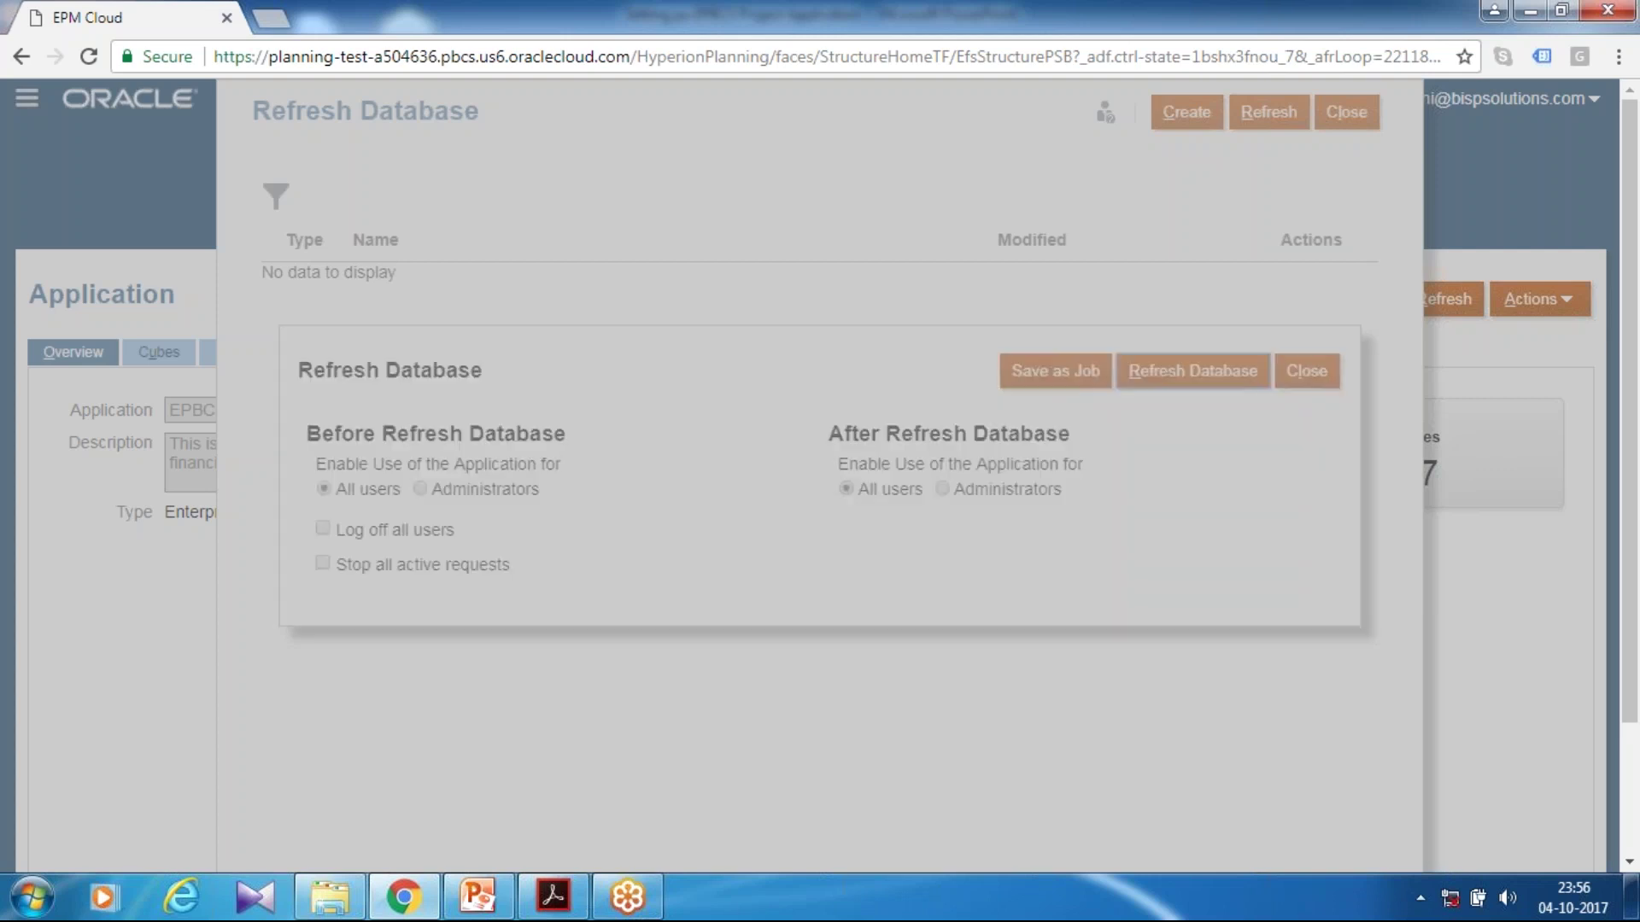
click(784, 553)
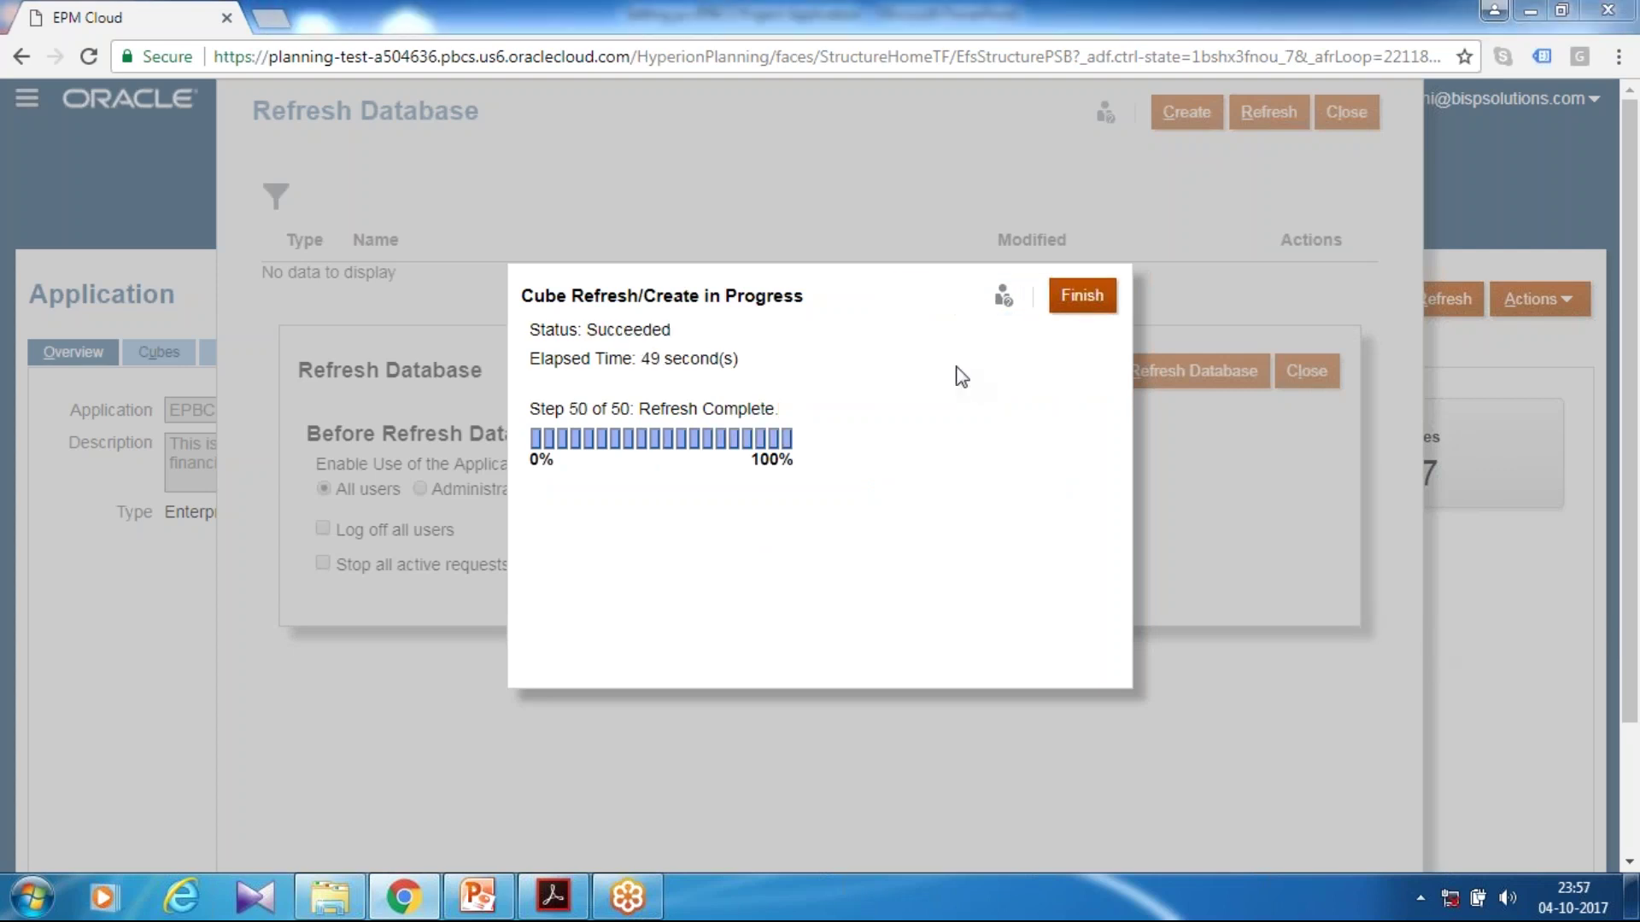
click(1059, 303)
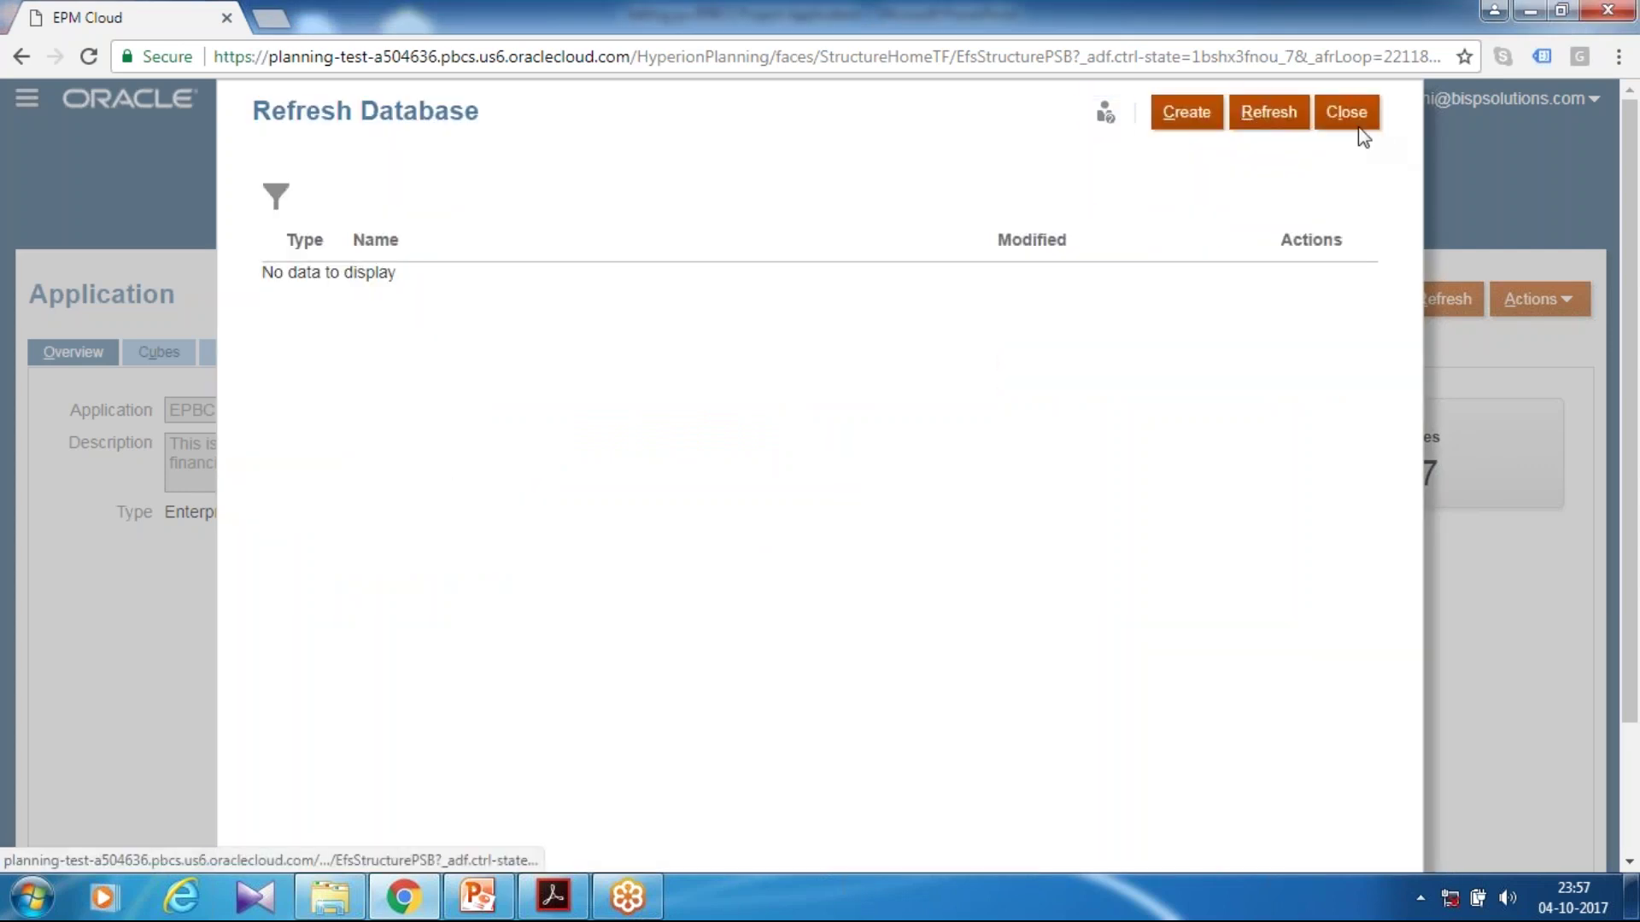
click(1349, 116)
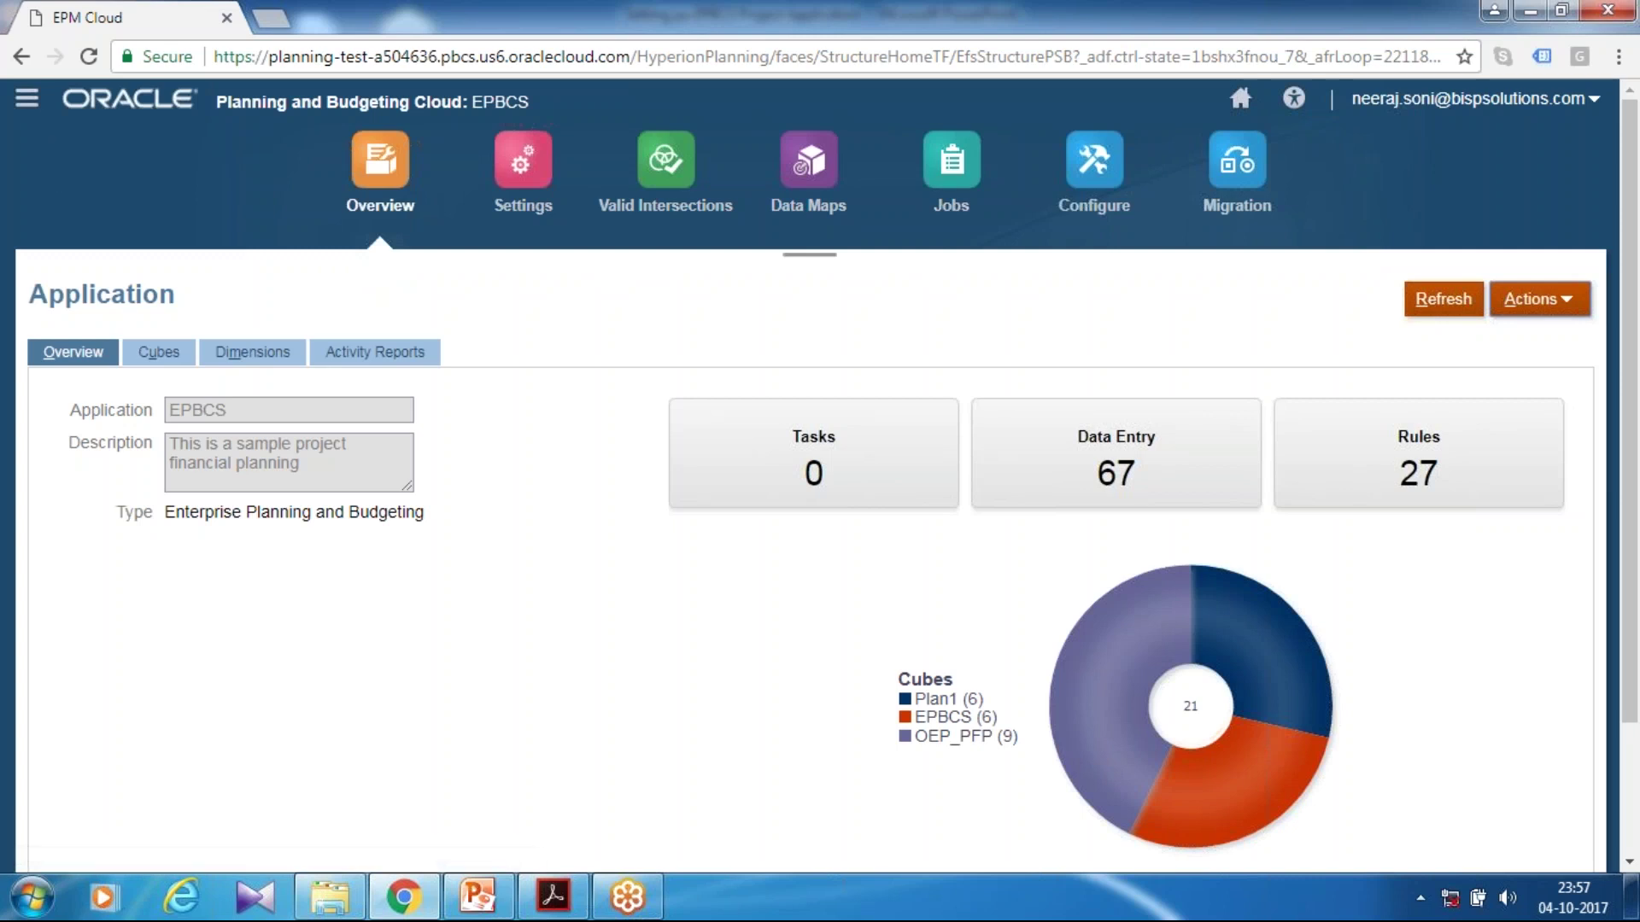
- Open the Job smart list and examine its properties and entries for the imported job members
click(27, 100)
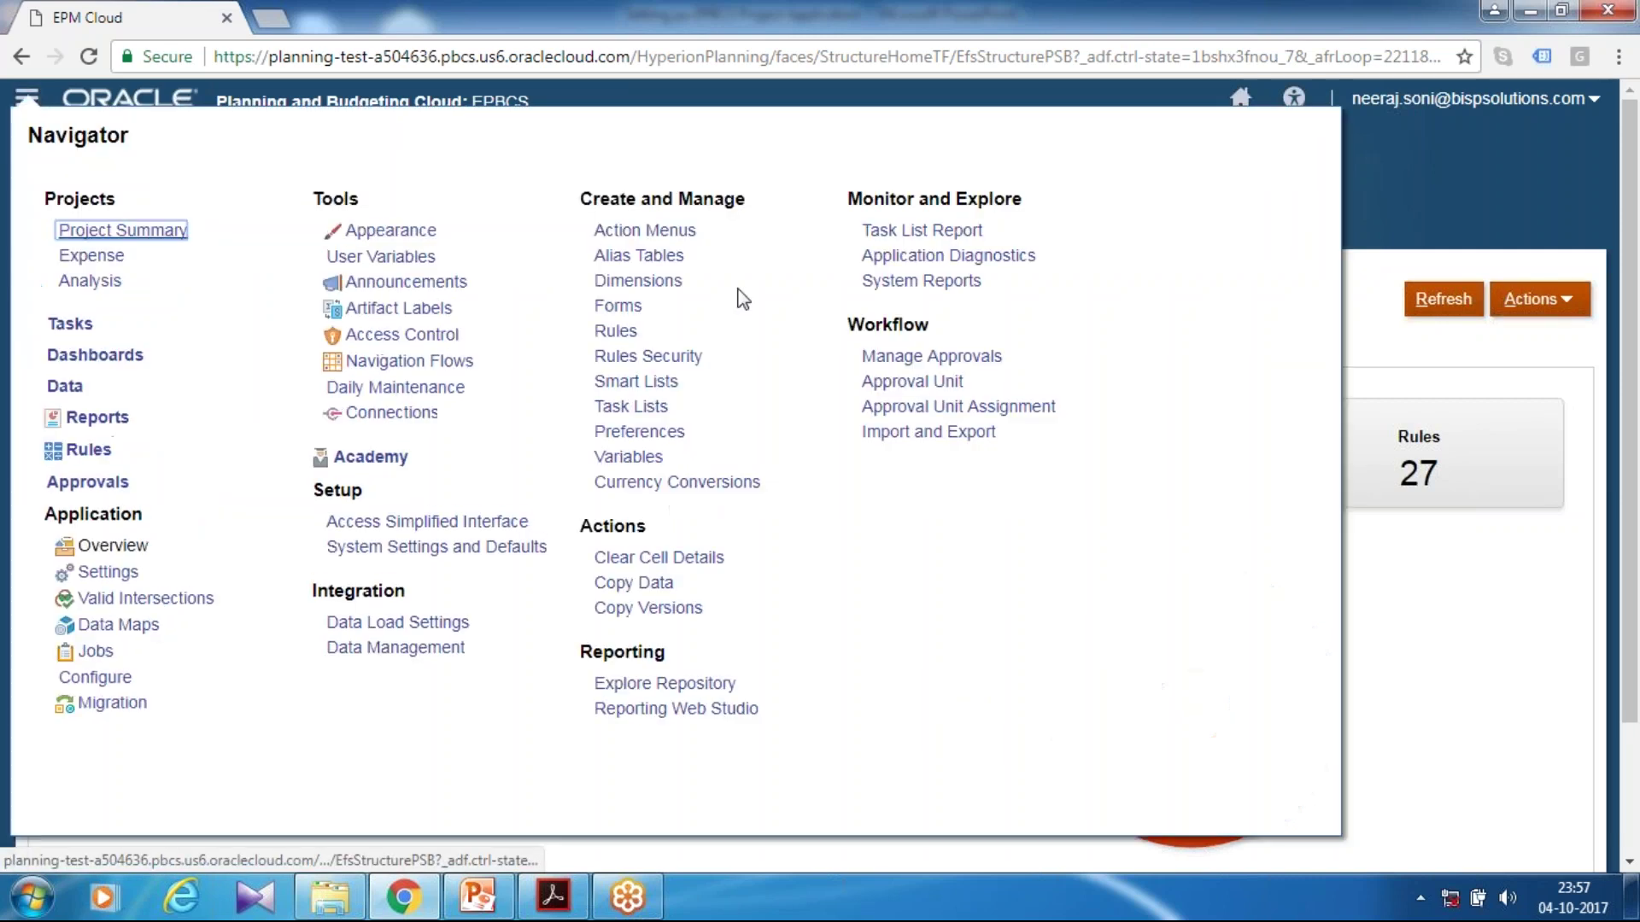
click(636, 383)
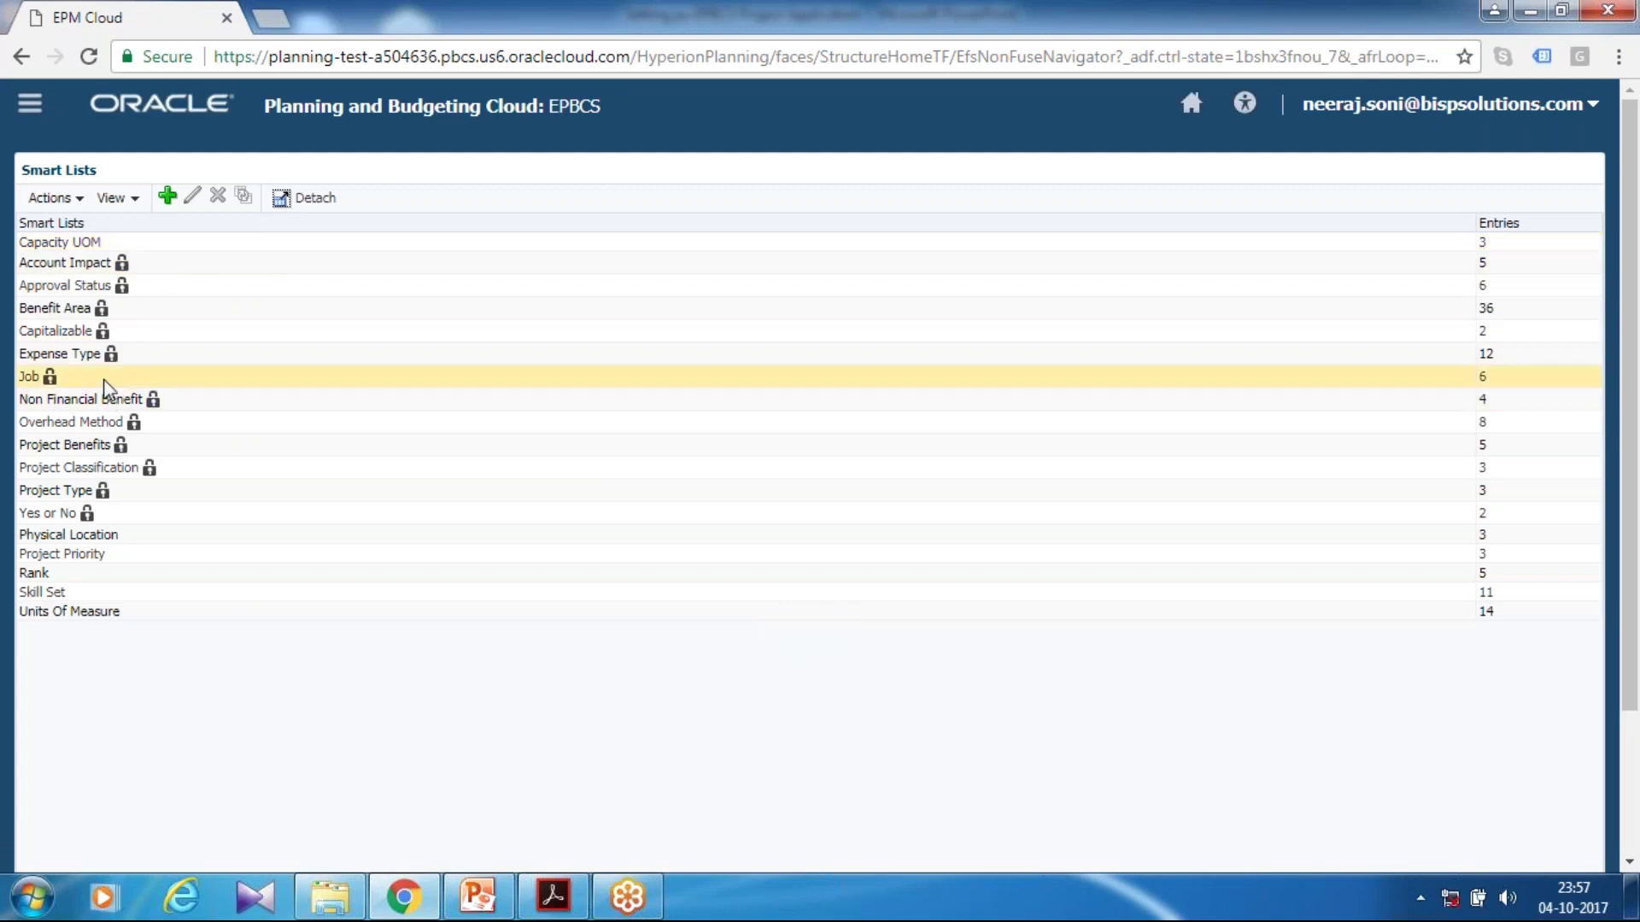
click(109, 377)
scroll(186, 270, down, 3)
scroll(193, 222, up, 5)
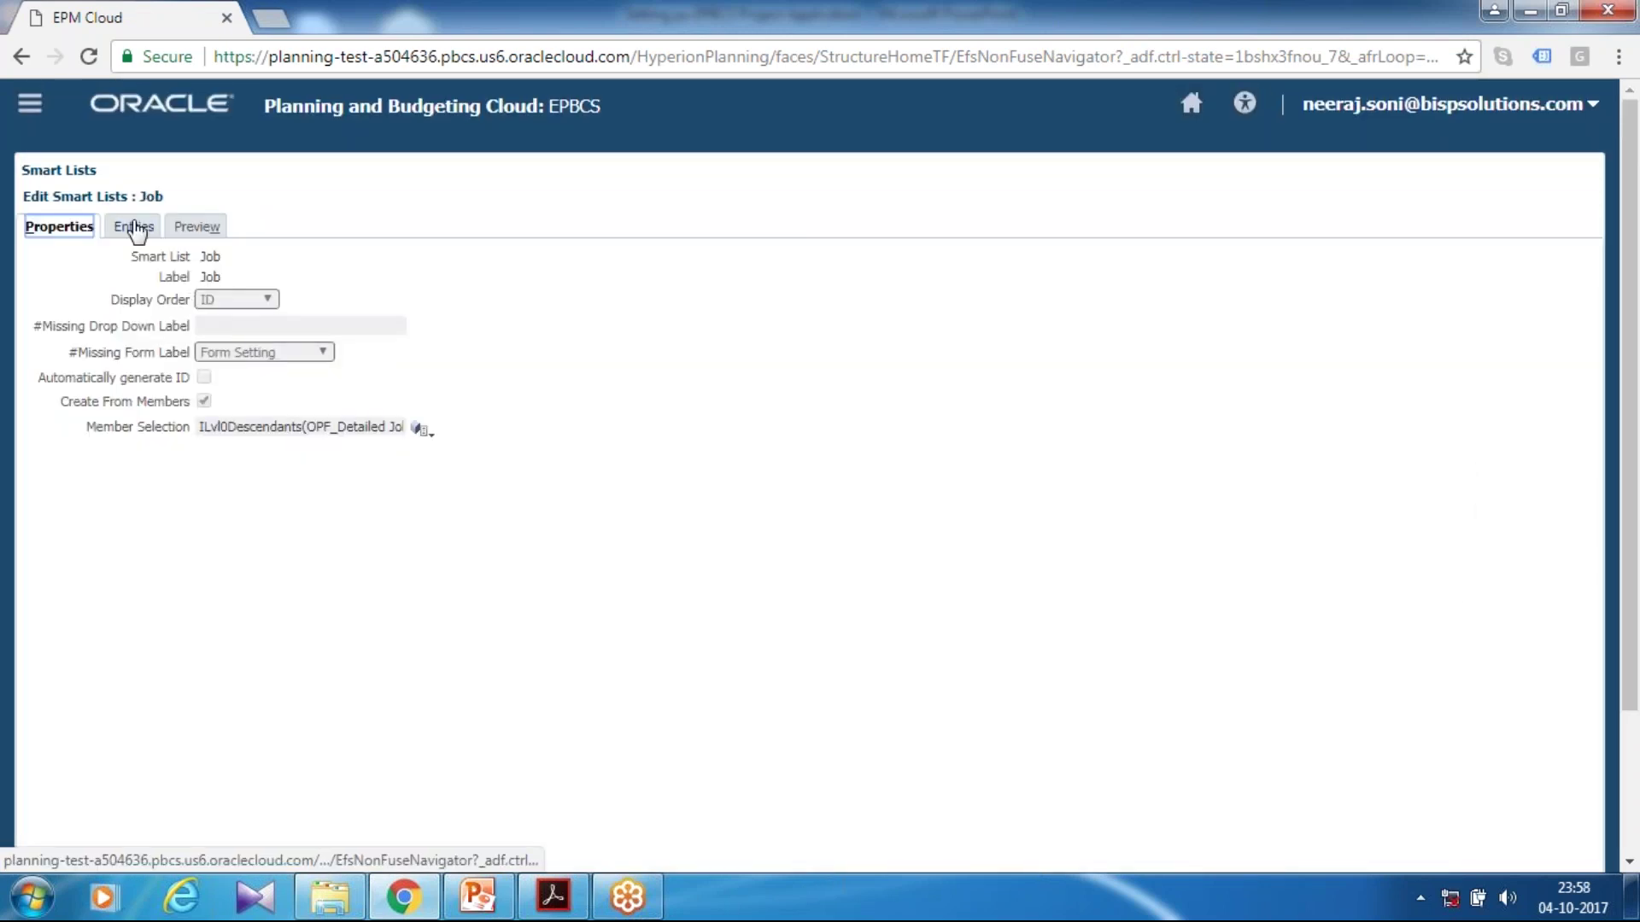
click(134, 227)
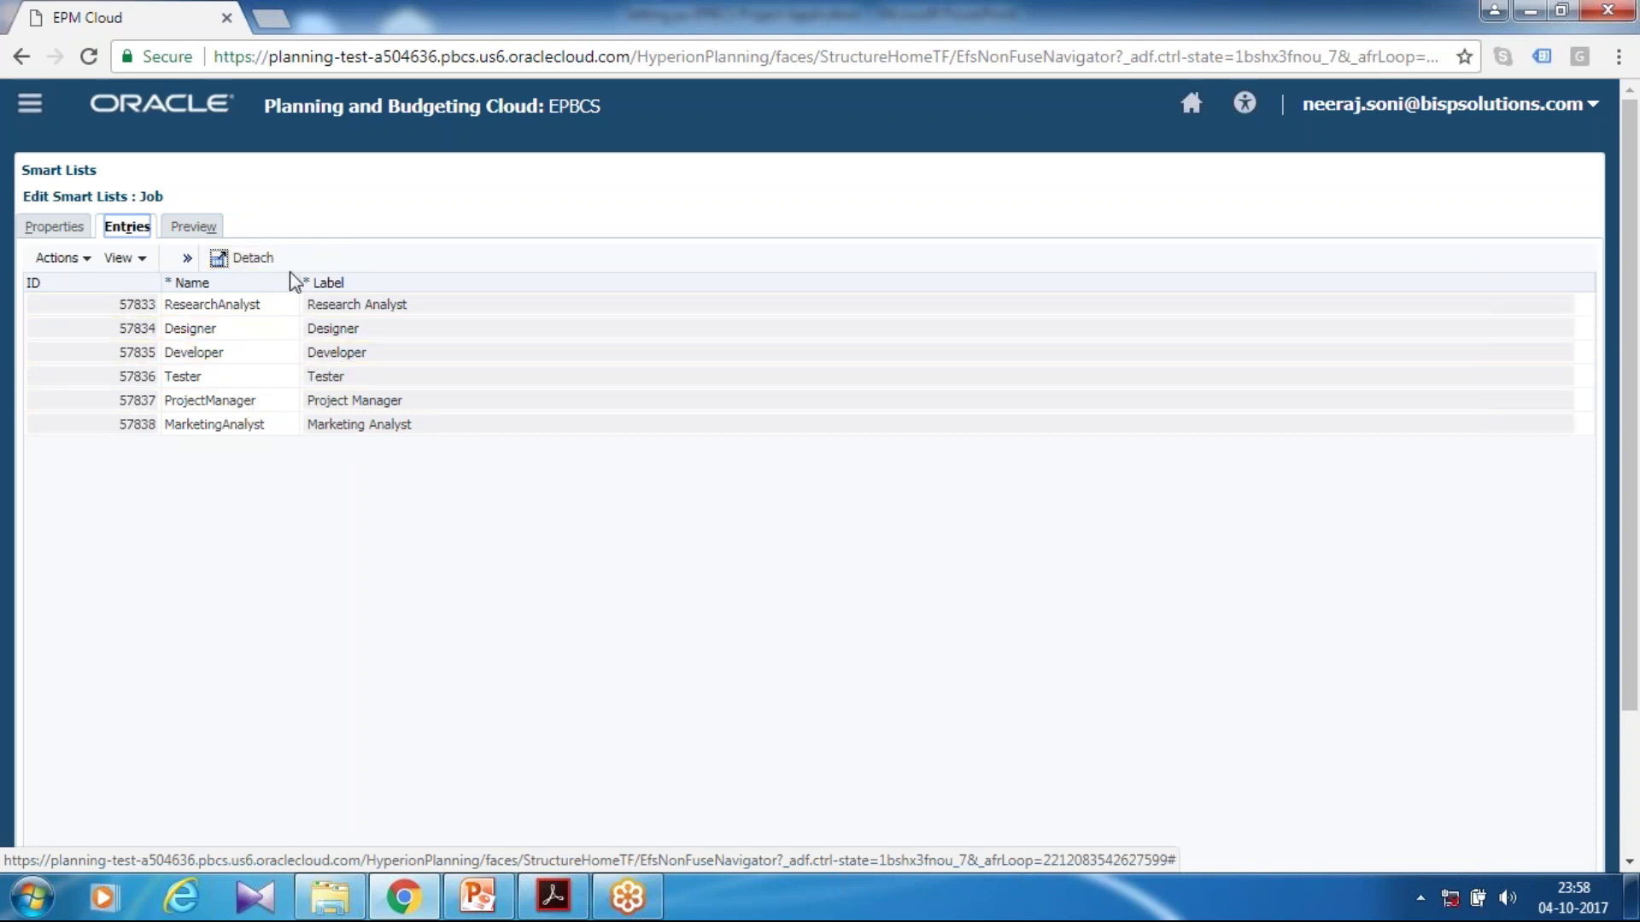
- Return to the application's configuration page and switch it from Strategic Modeling to Projects
click(30, 103)
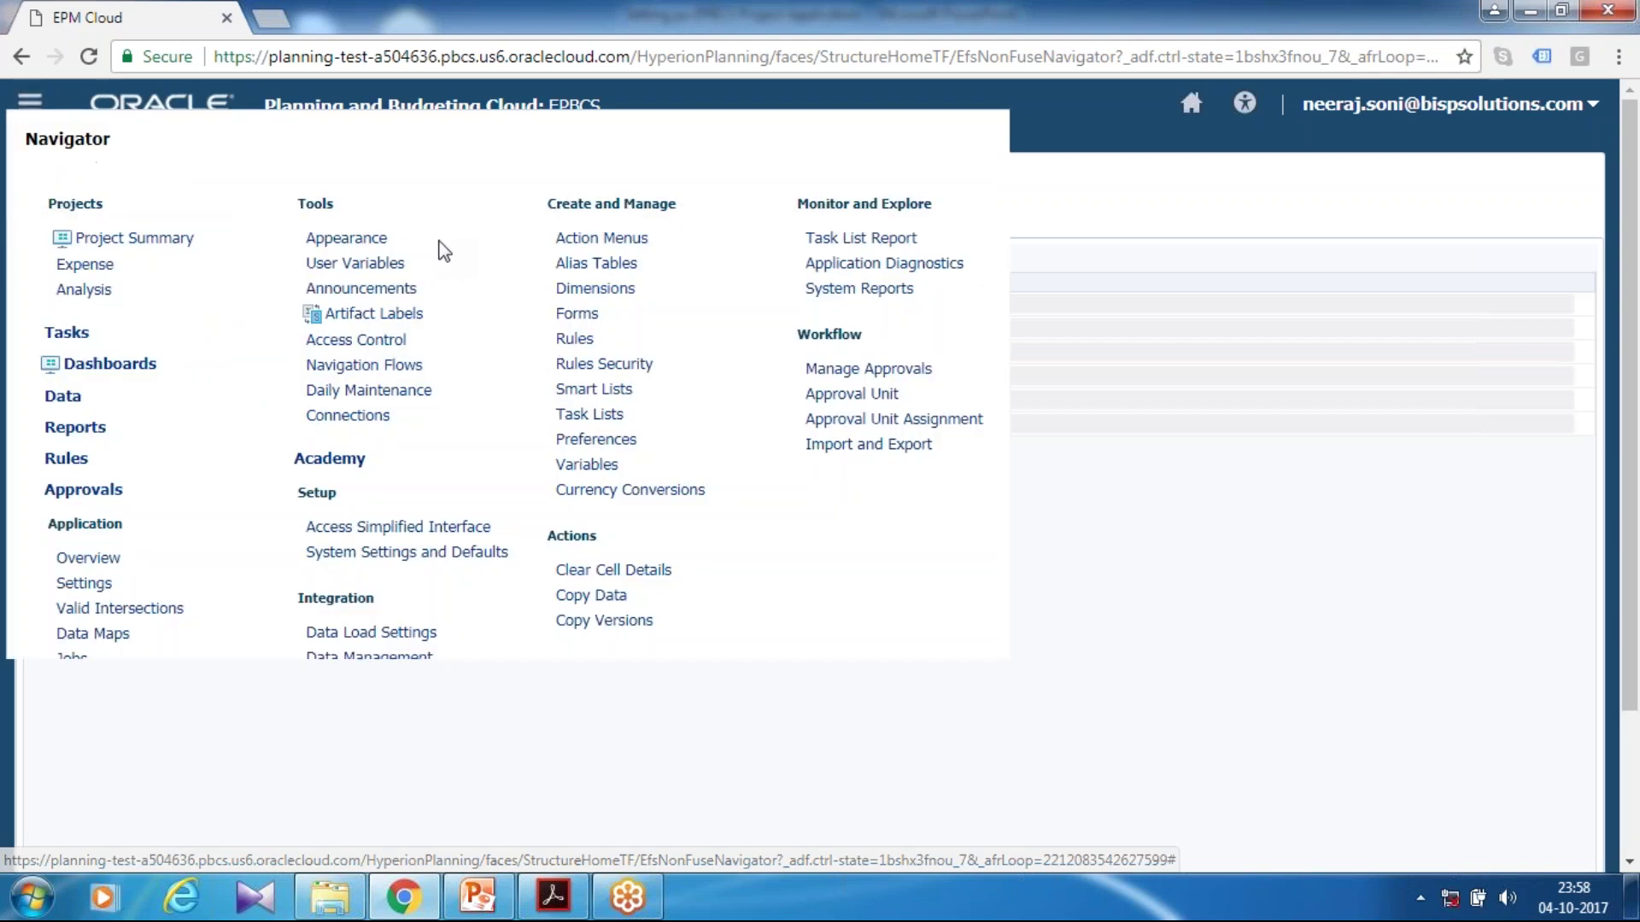
click(1192, 103)
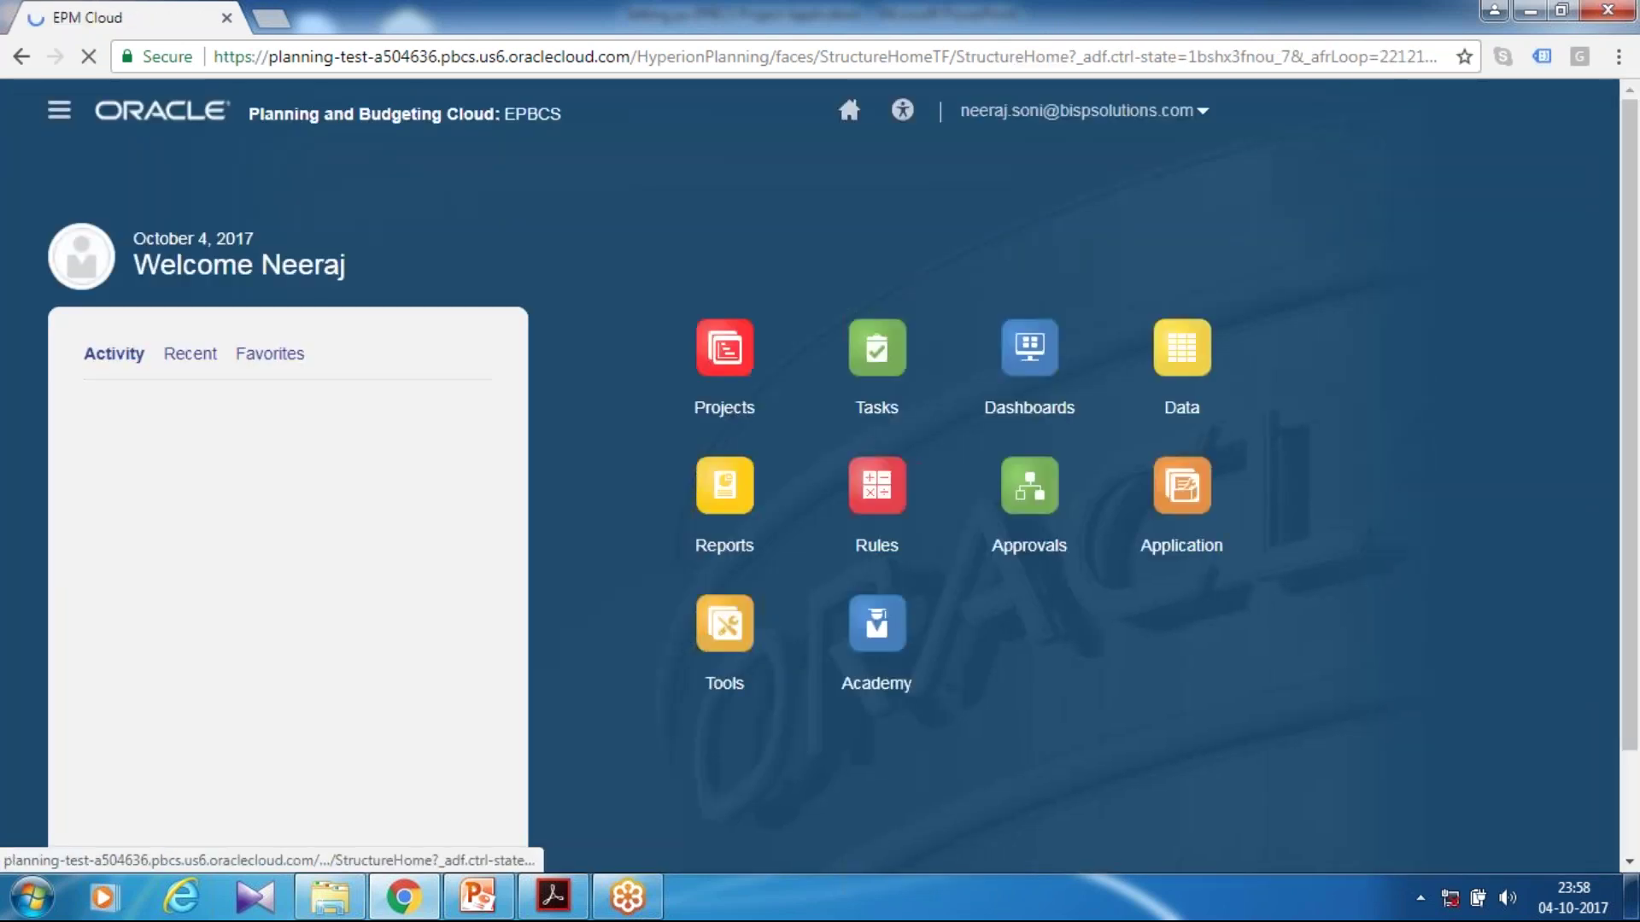
click(1324, 551)
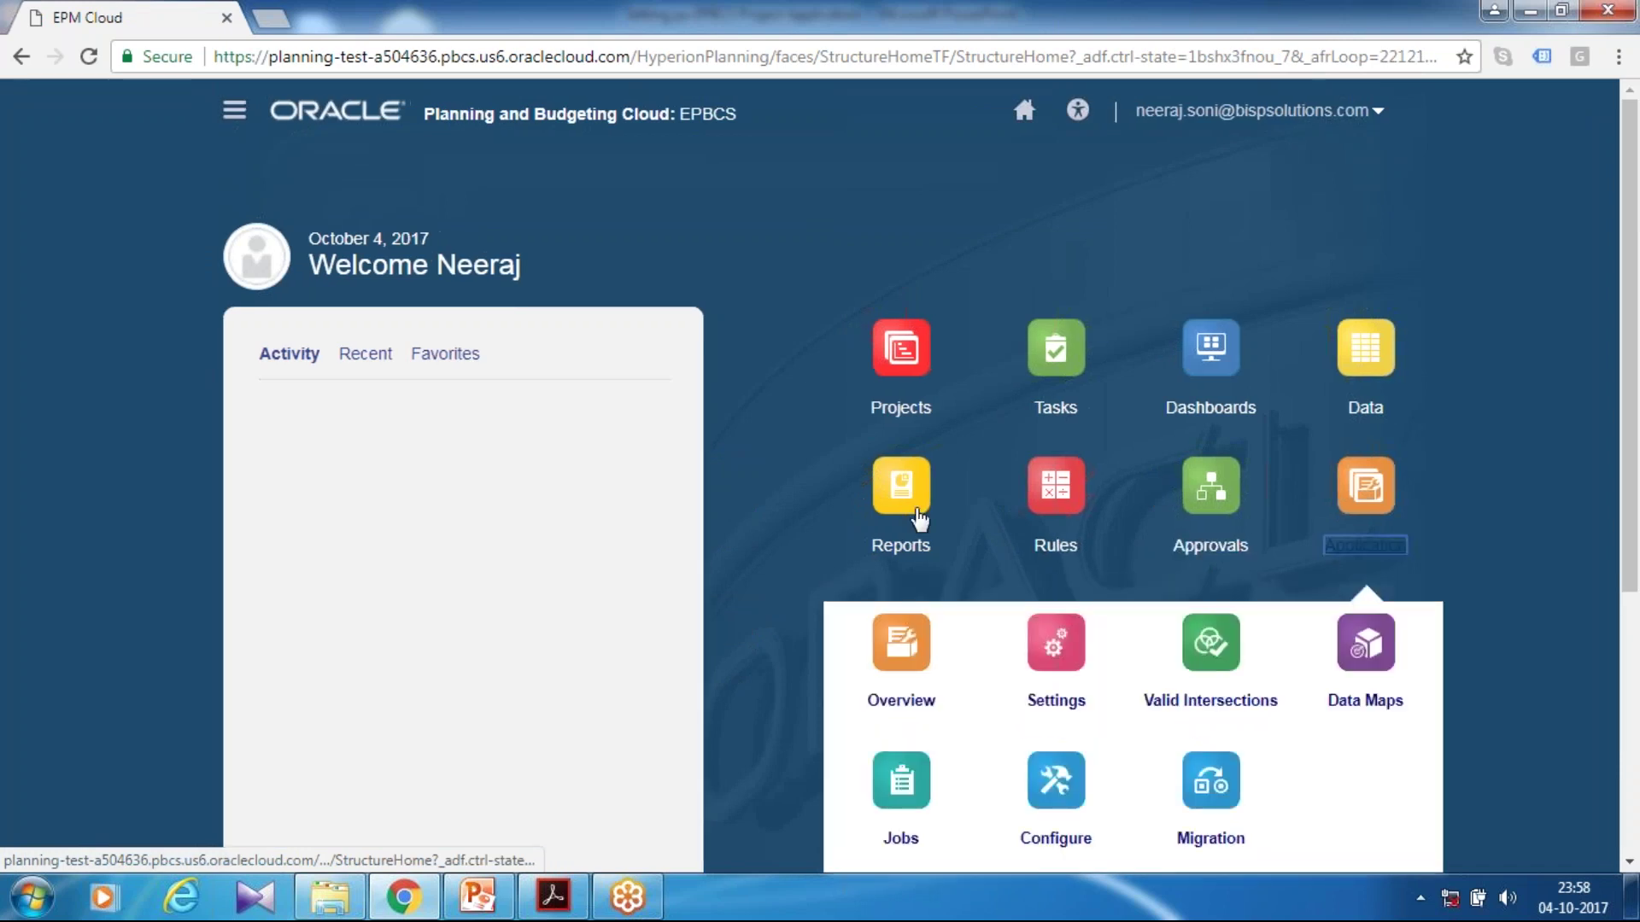
click(1057, 466)
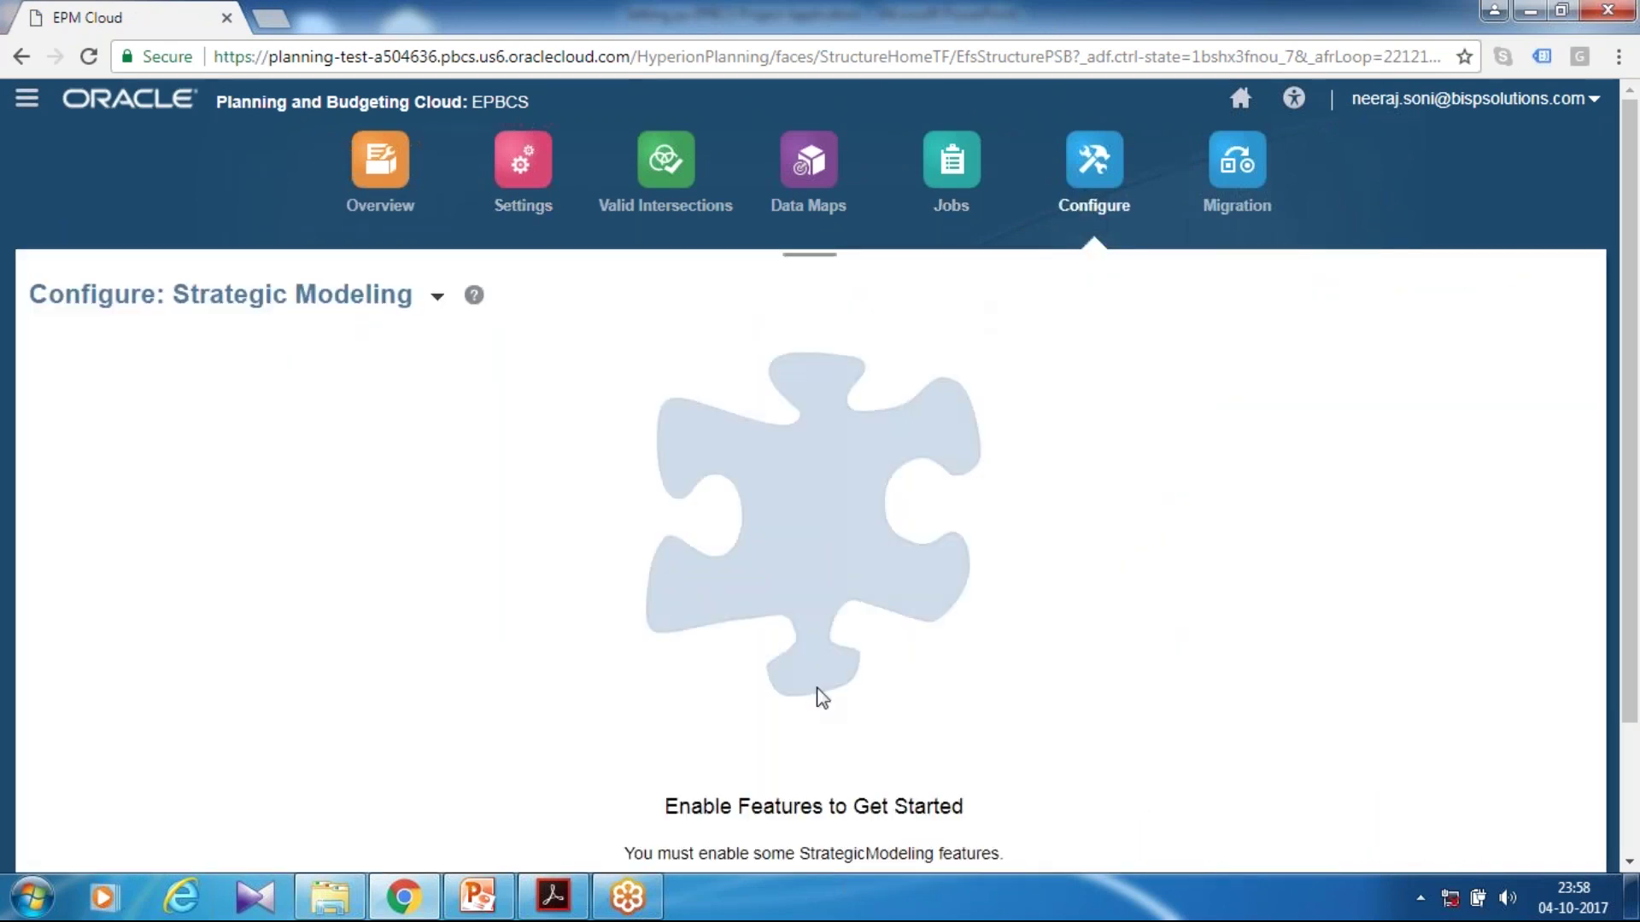
click(437, 295)
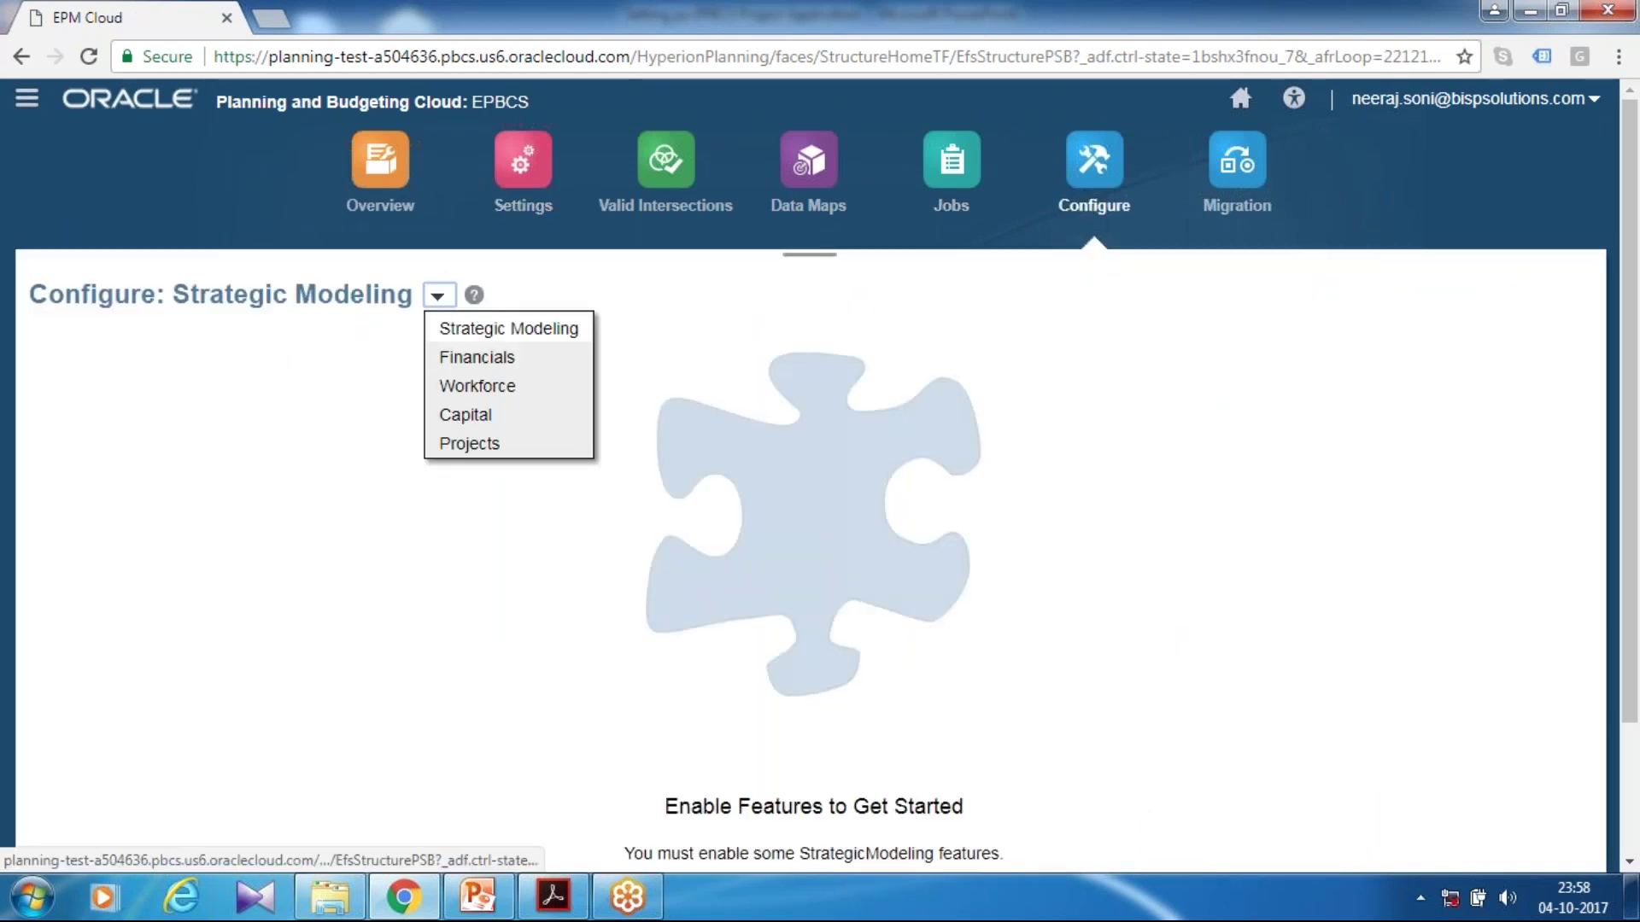
click(470, 443)
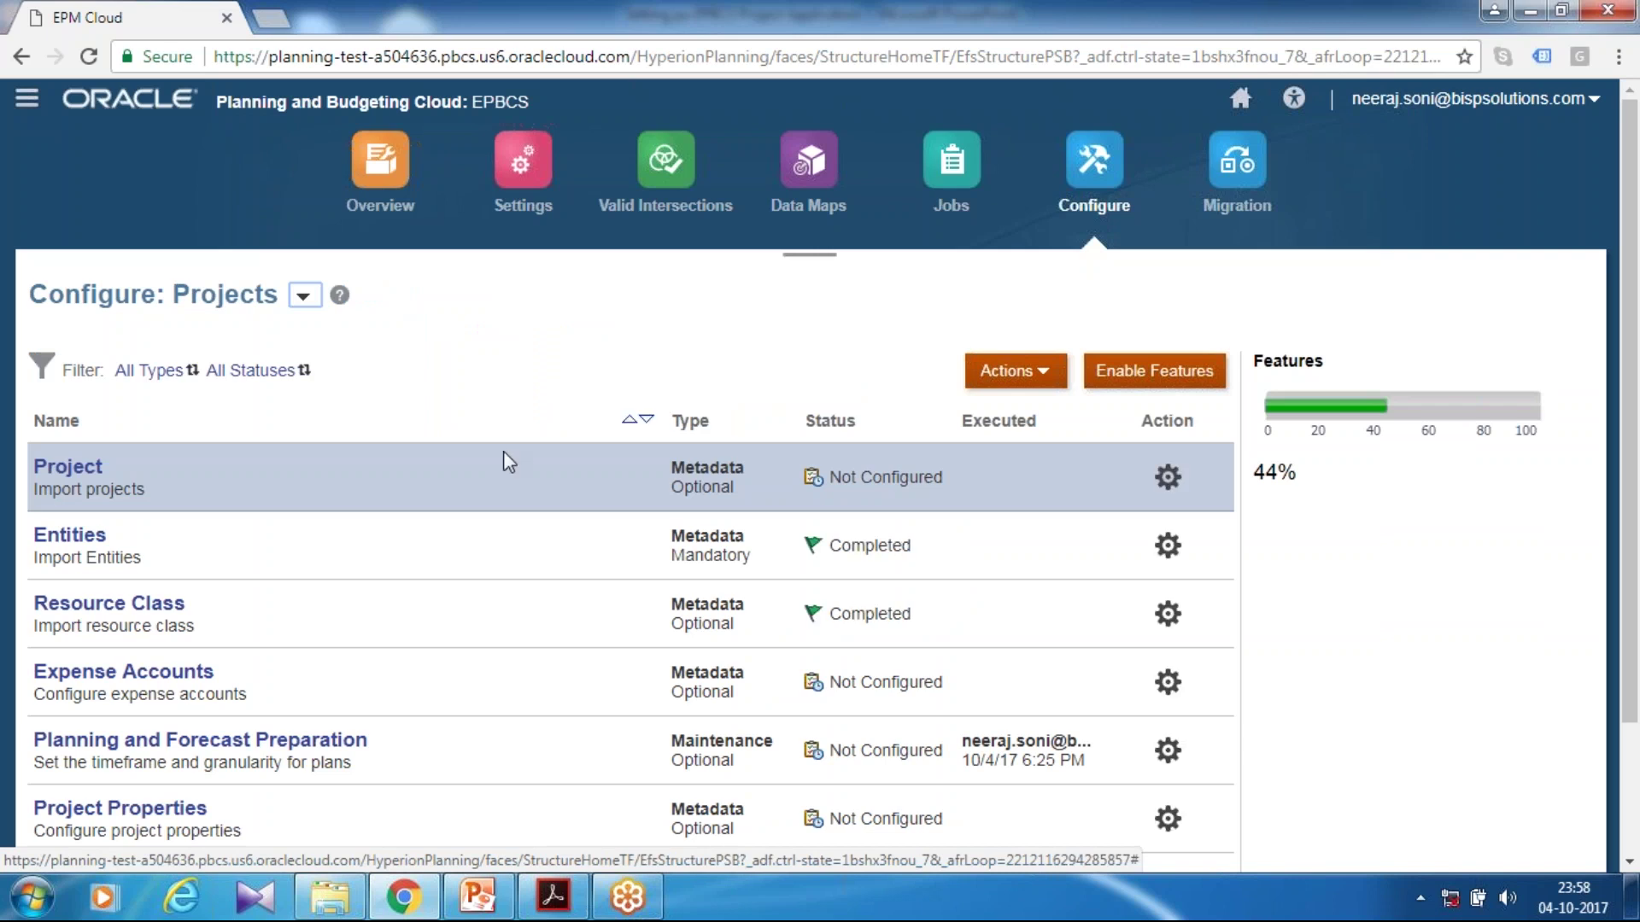
- Open the Expense Accounts configuration and export the Total Other Expenses component of the Other category to Excel
scroll(504, 457, down, 2)
click(92, 504)
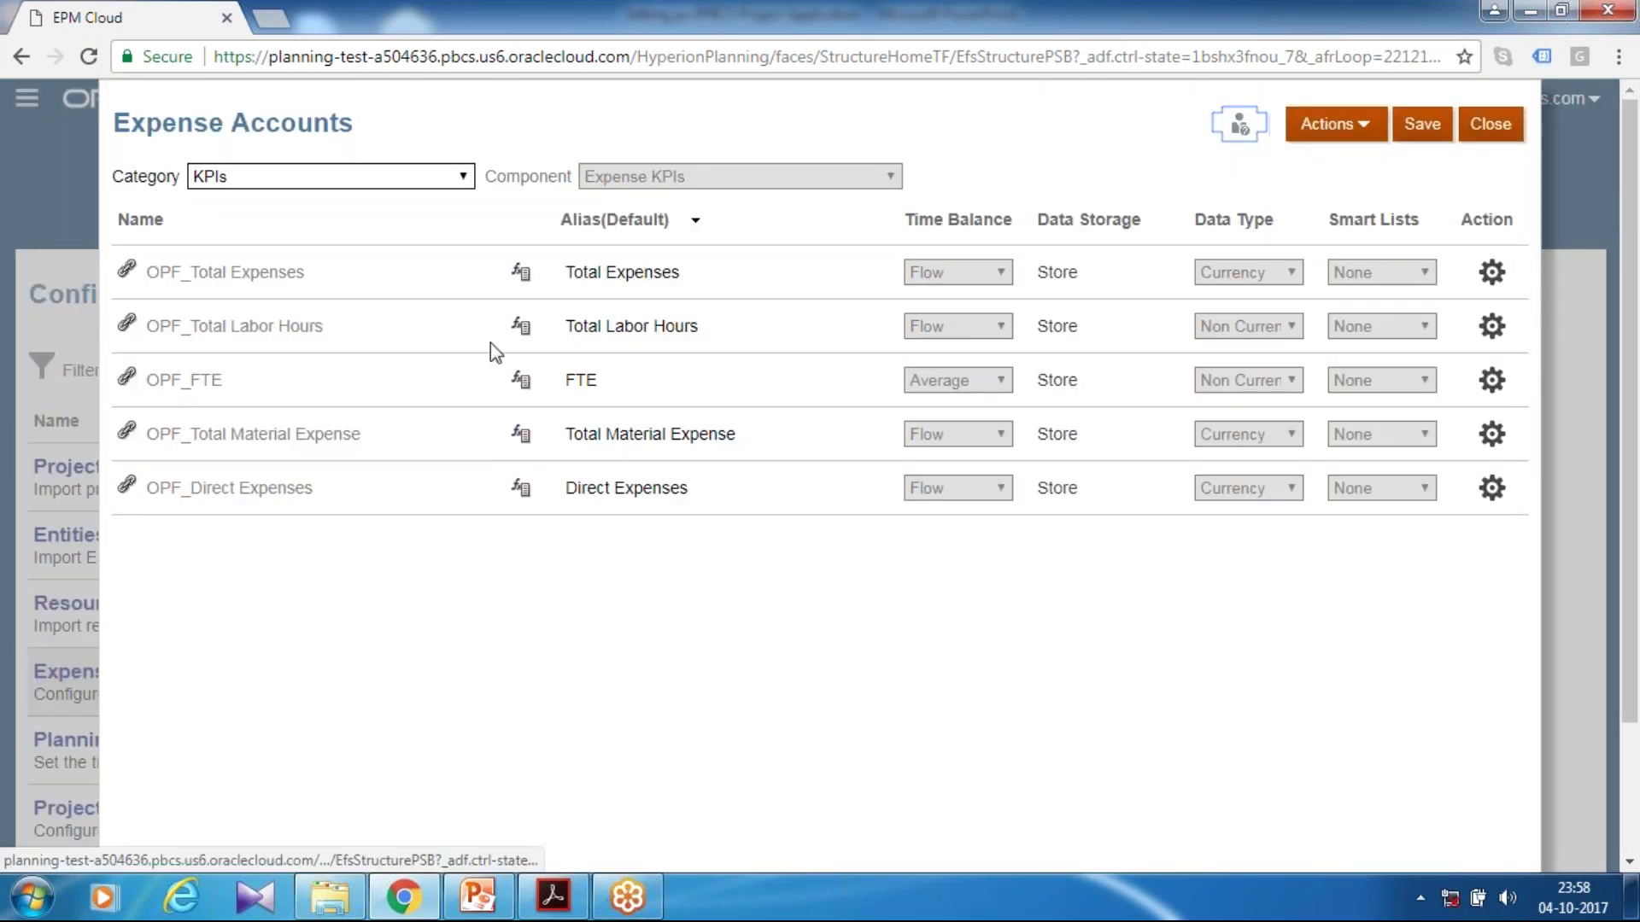
click(401, 177)
click(300, 239)
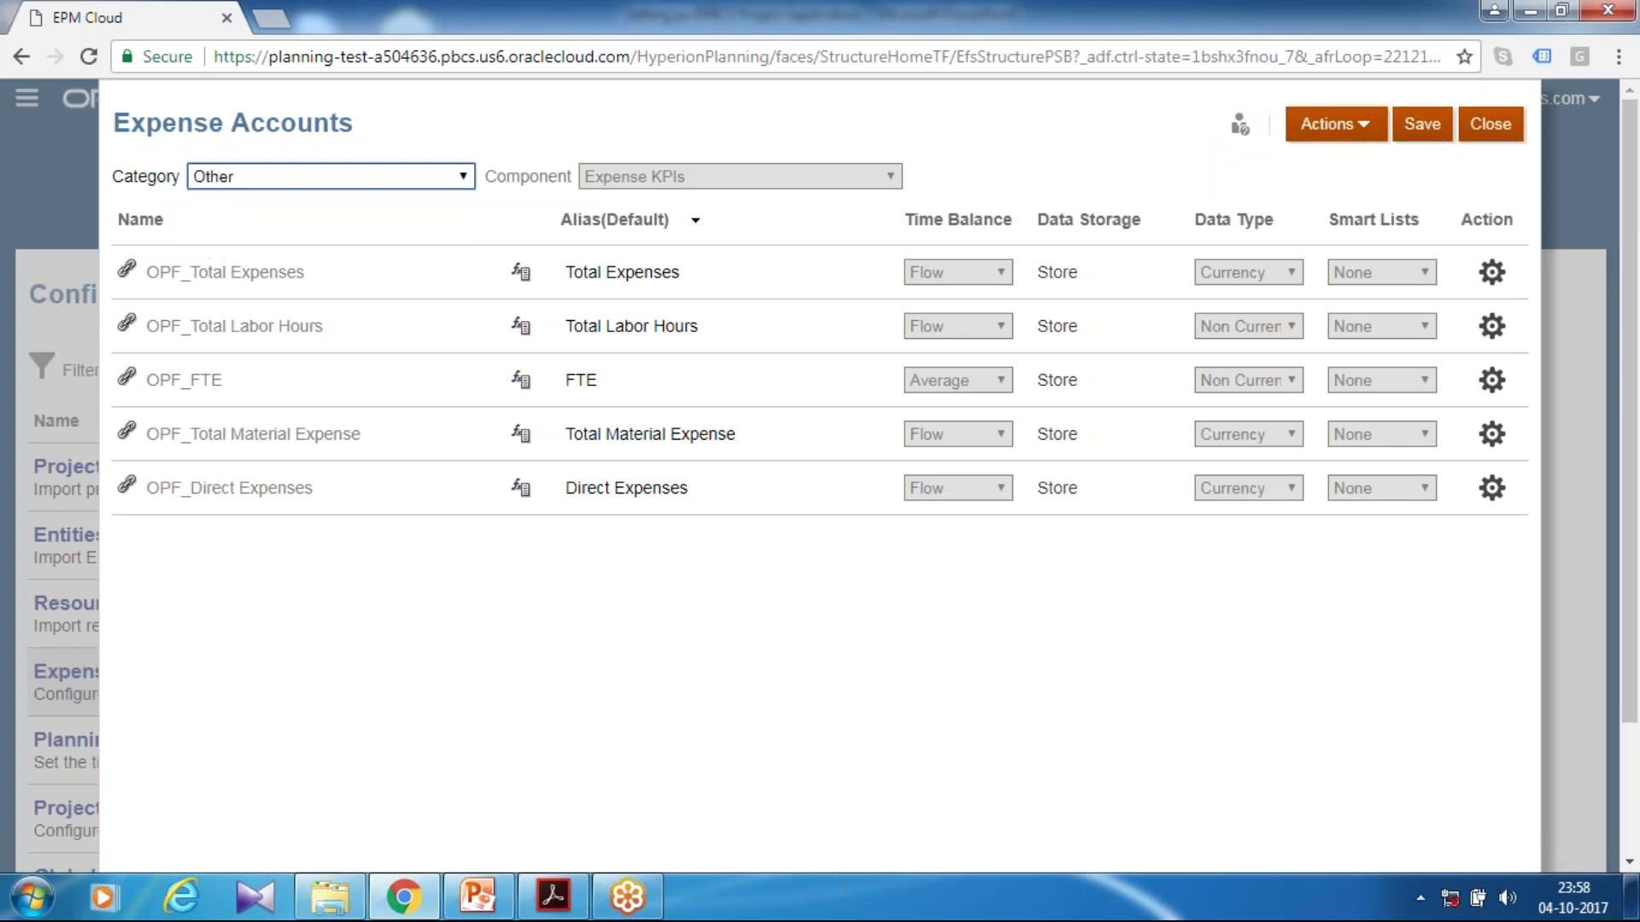
click(703, 176)
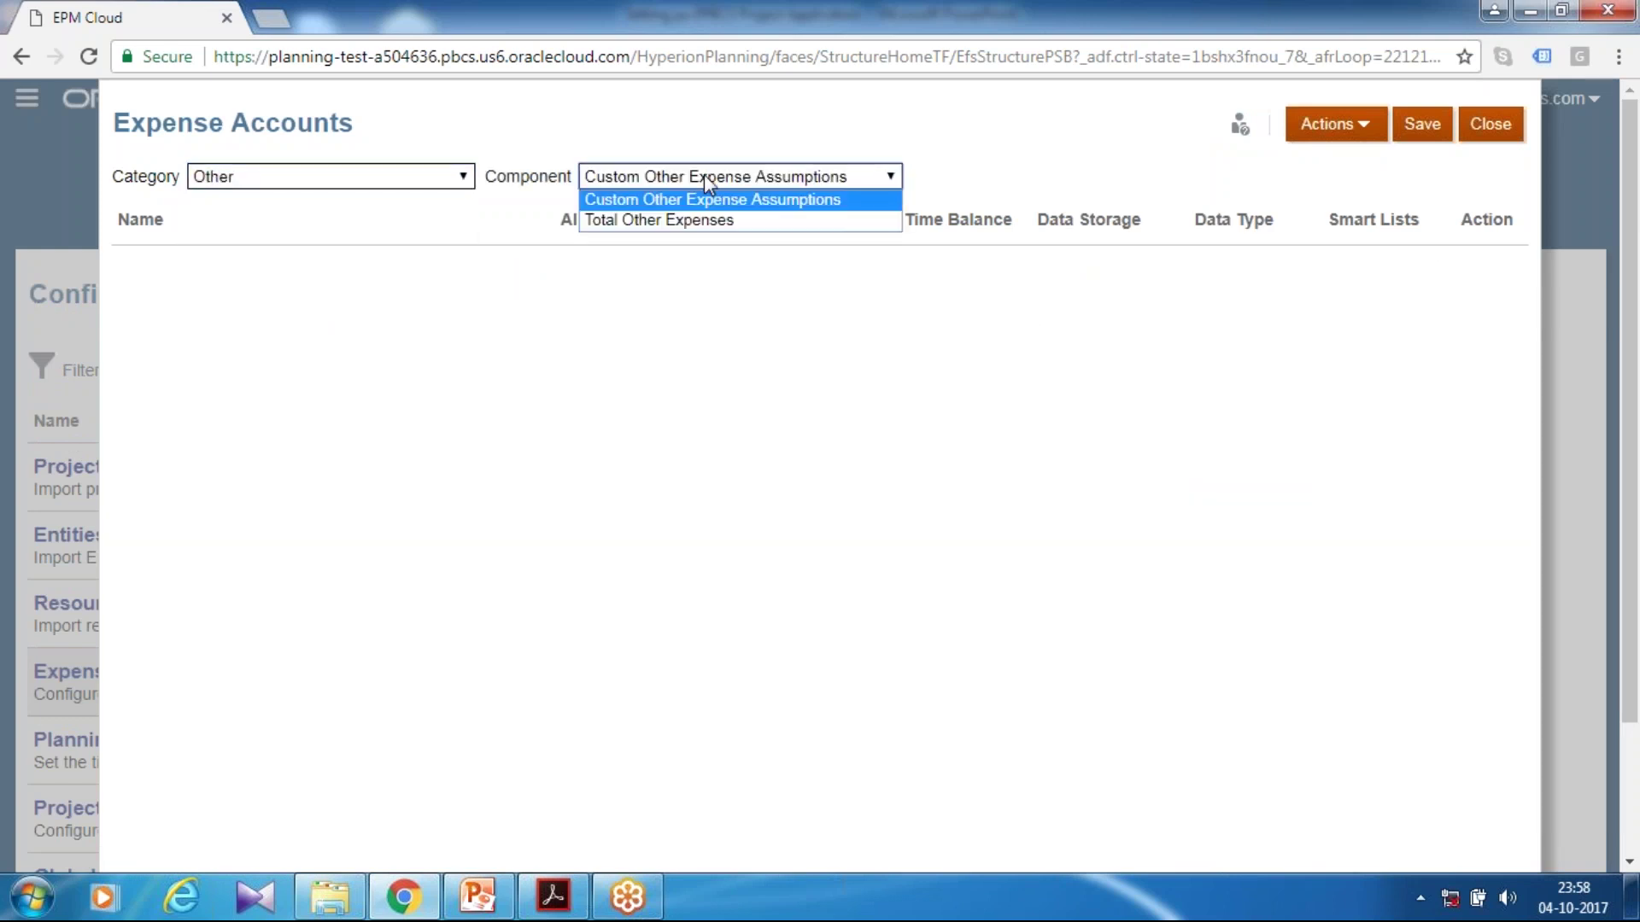
click(697, 222)
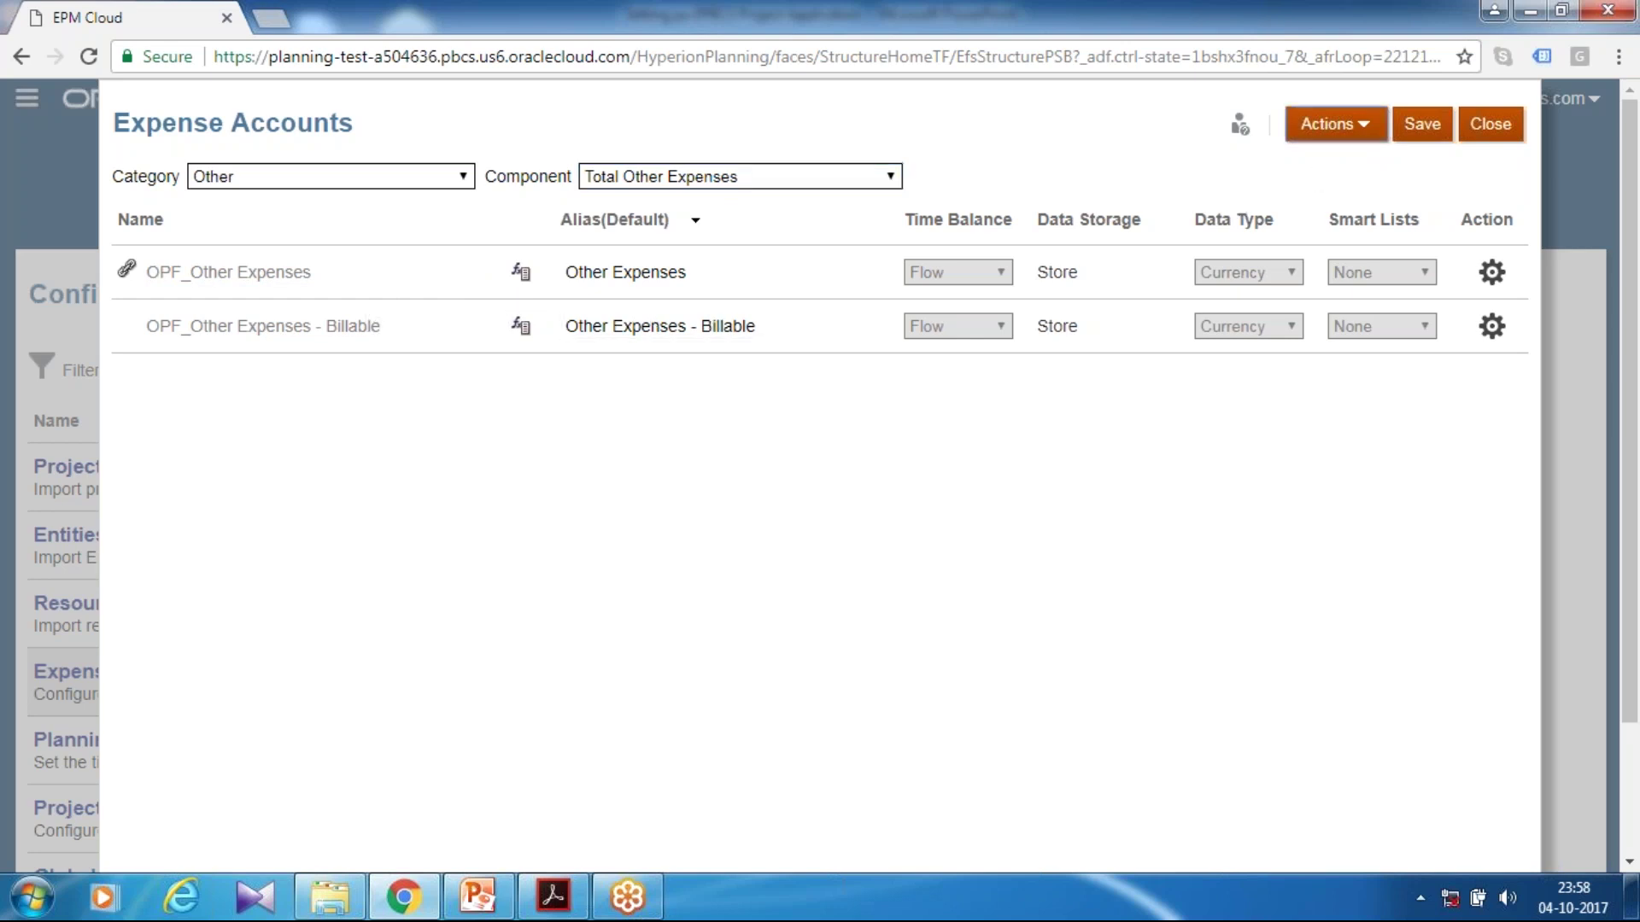
click(1362, 126)
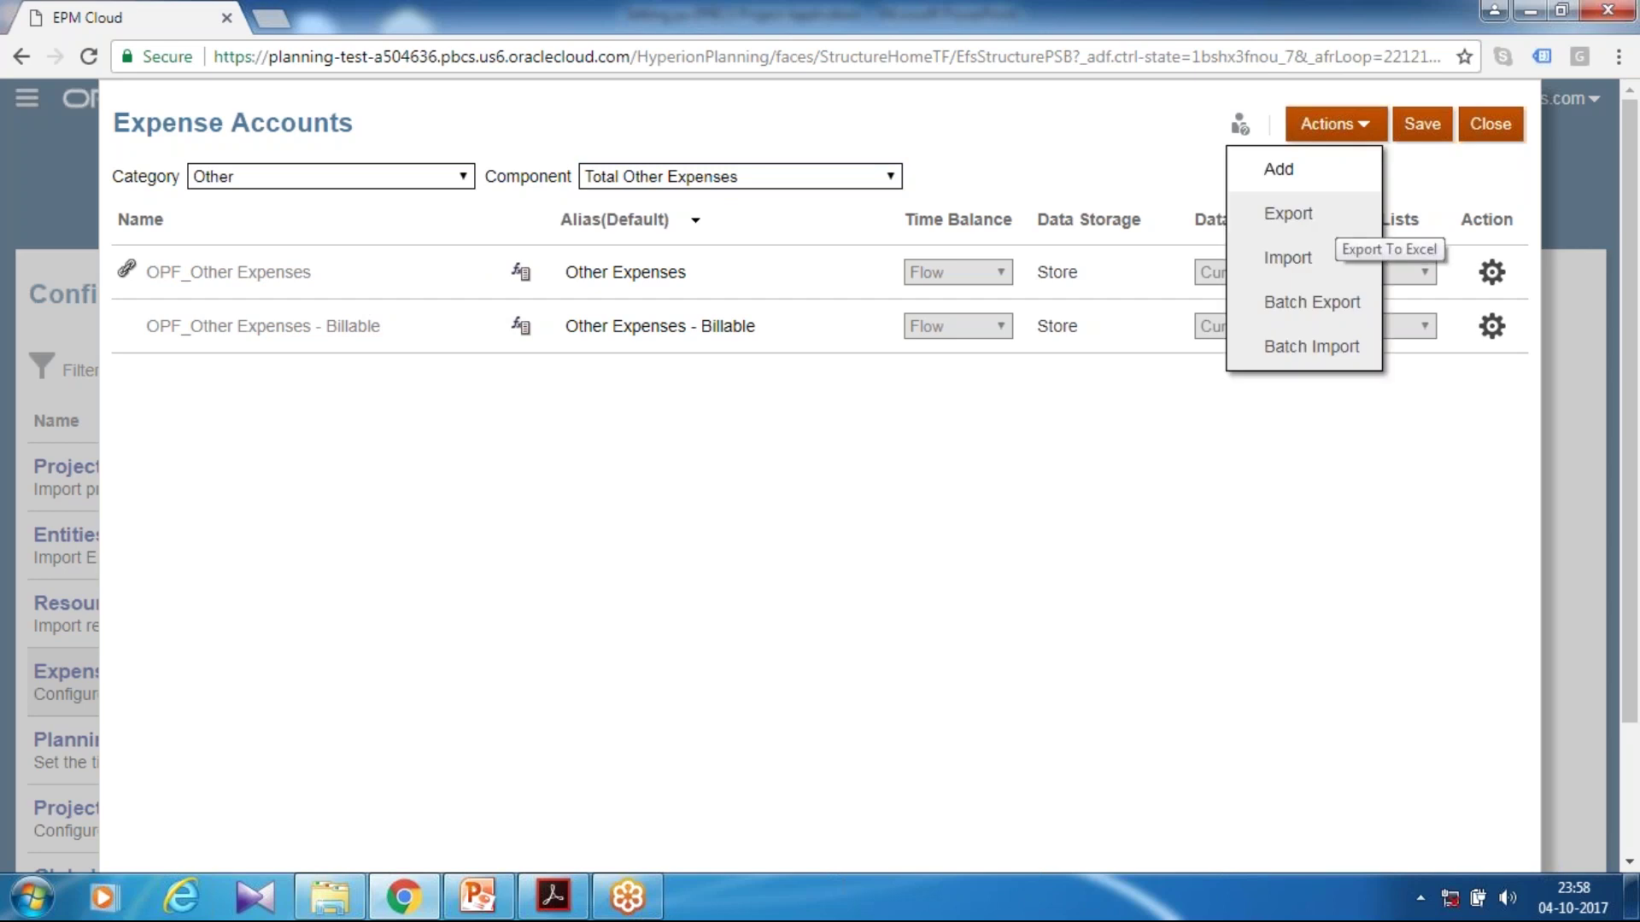
click(1288, 214)
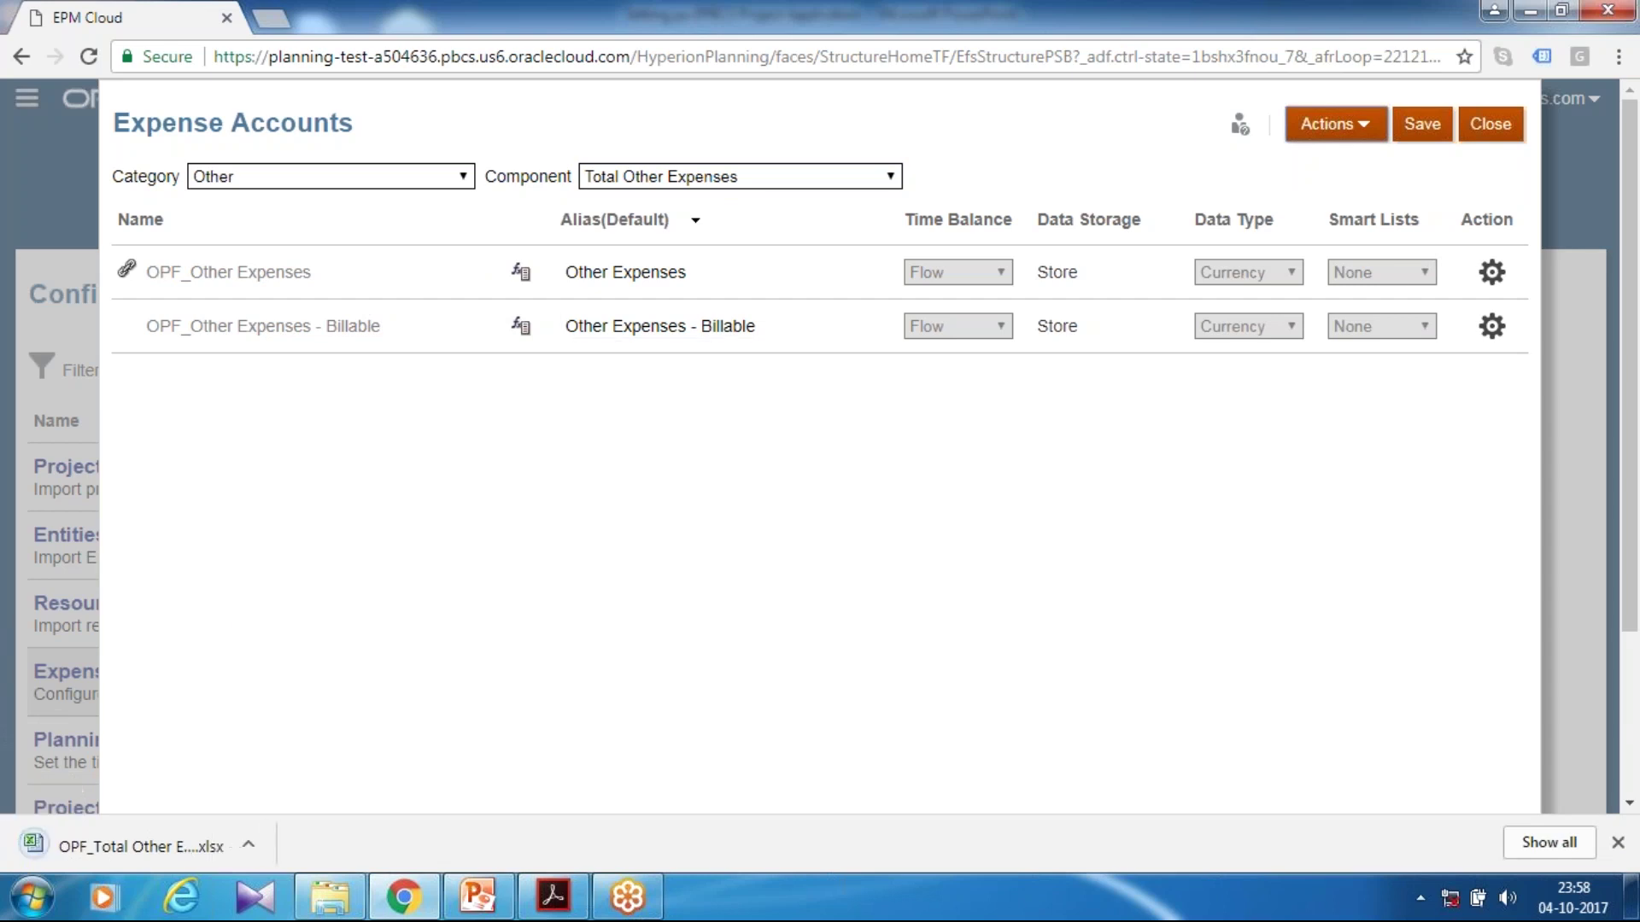
- Start Microsoft Excel and dismiss the Smart View add-in dialog
click(34, 896)
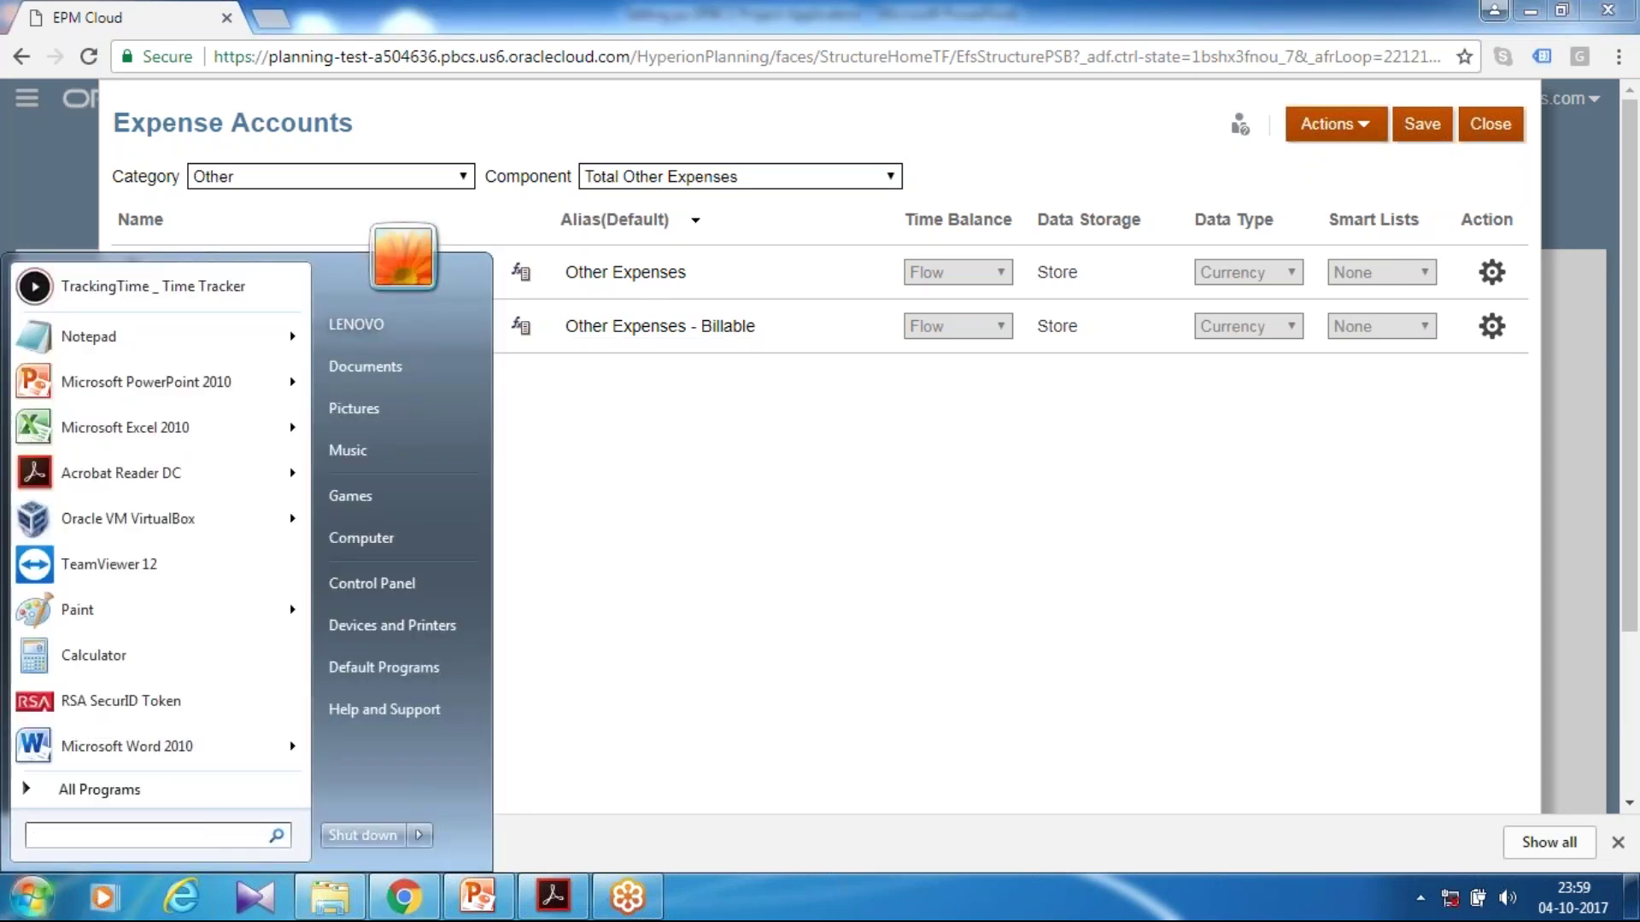
text(excel)
key(Return)
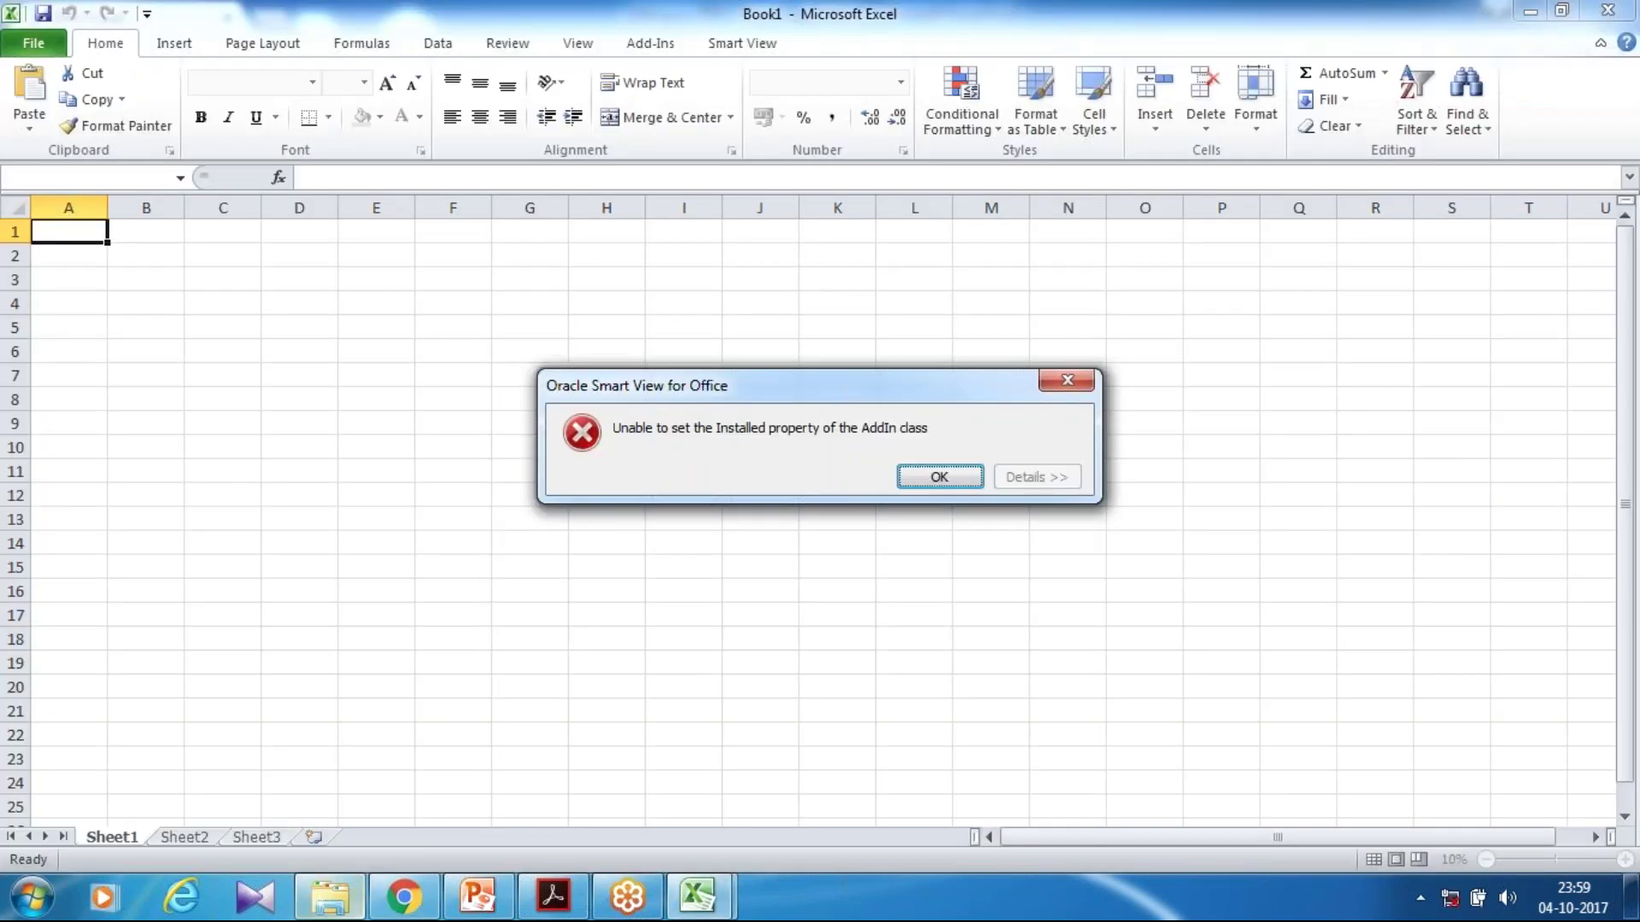
key(Return)
- Switch to File Explorer and browse to the Downloads folder under C:\Users\LENOVO
key(alt+Tab)
drag(408, 233, 982, 295)
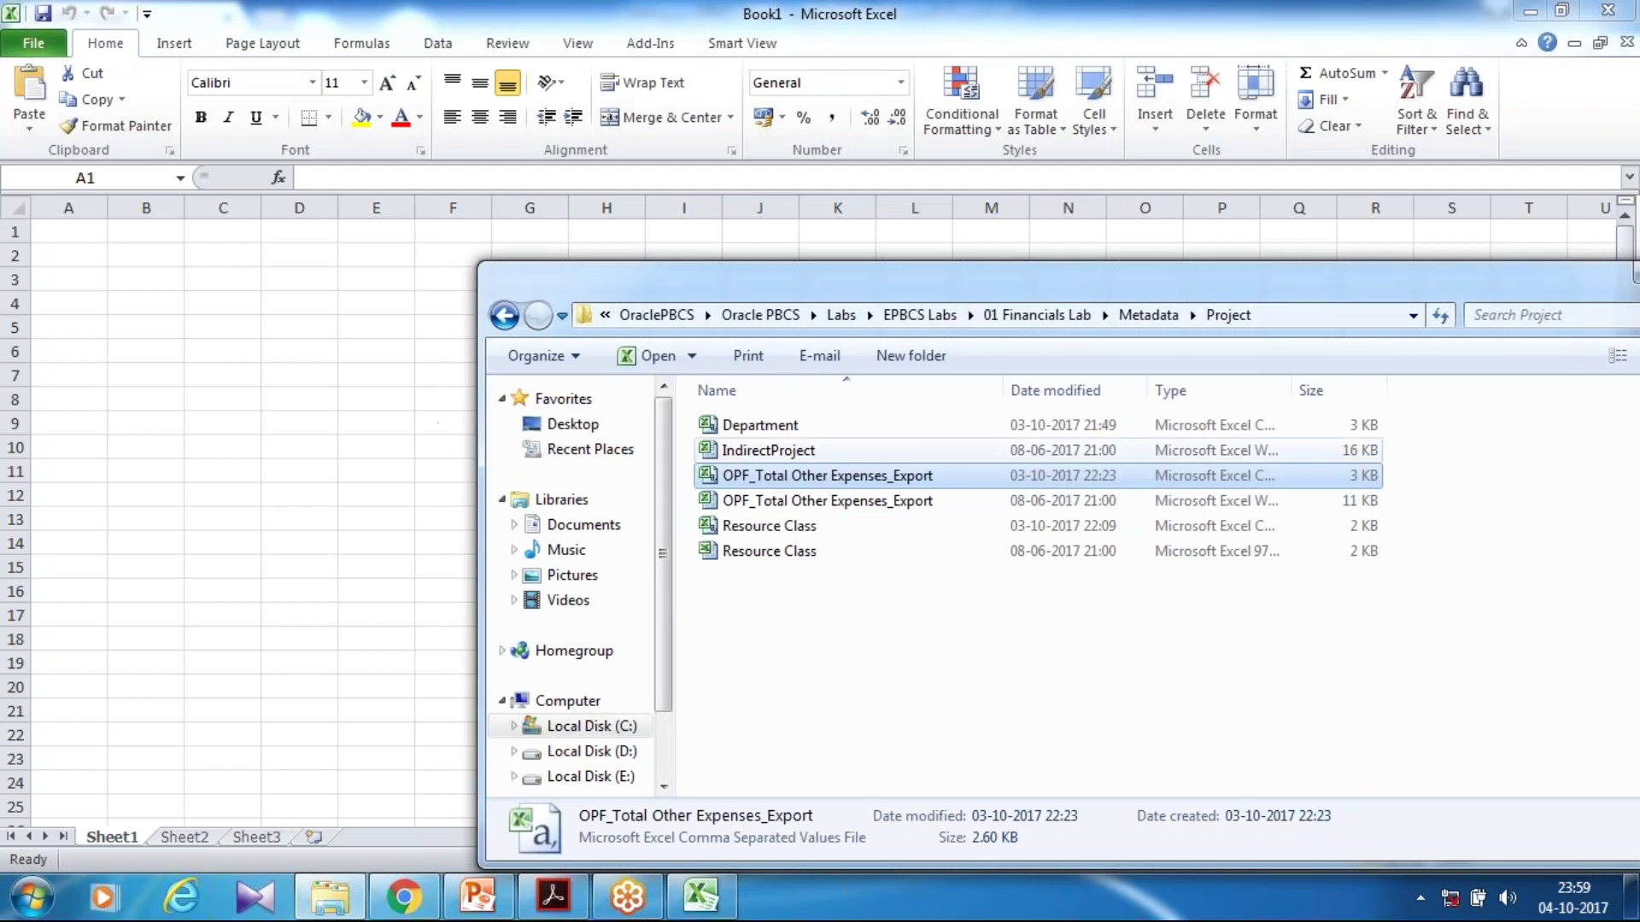
click(578, 726)
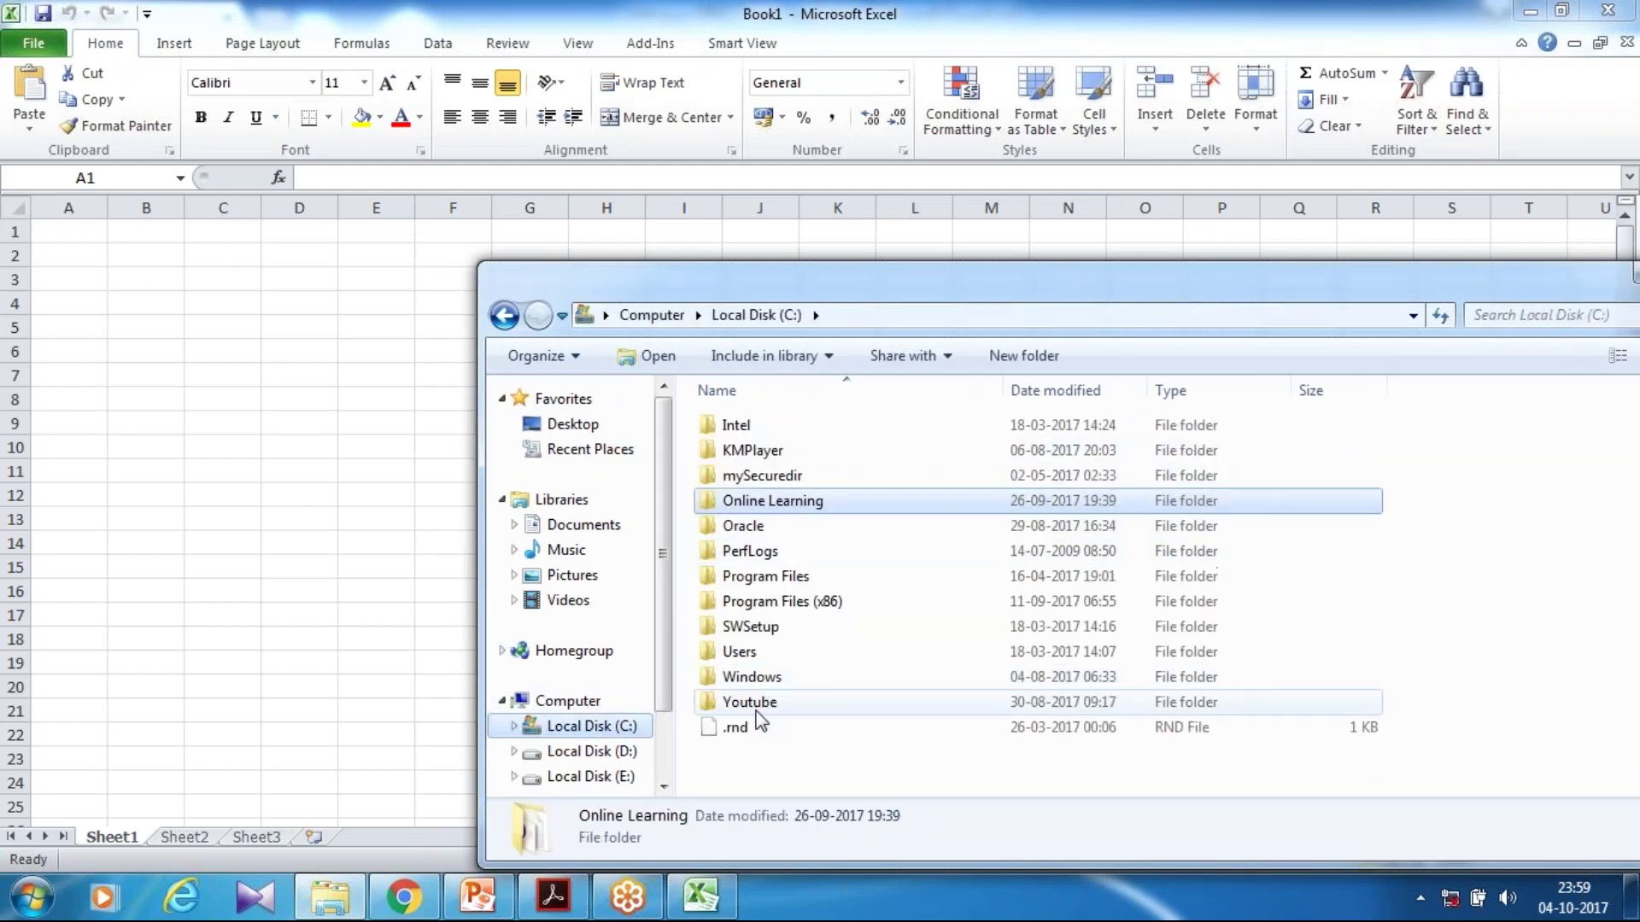
double_click(756, 651)
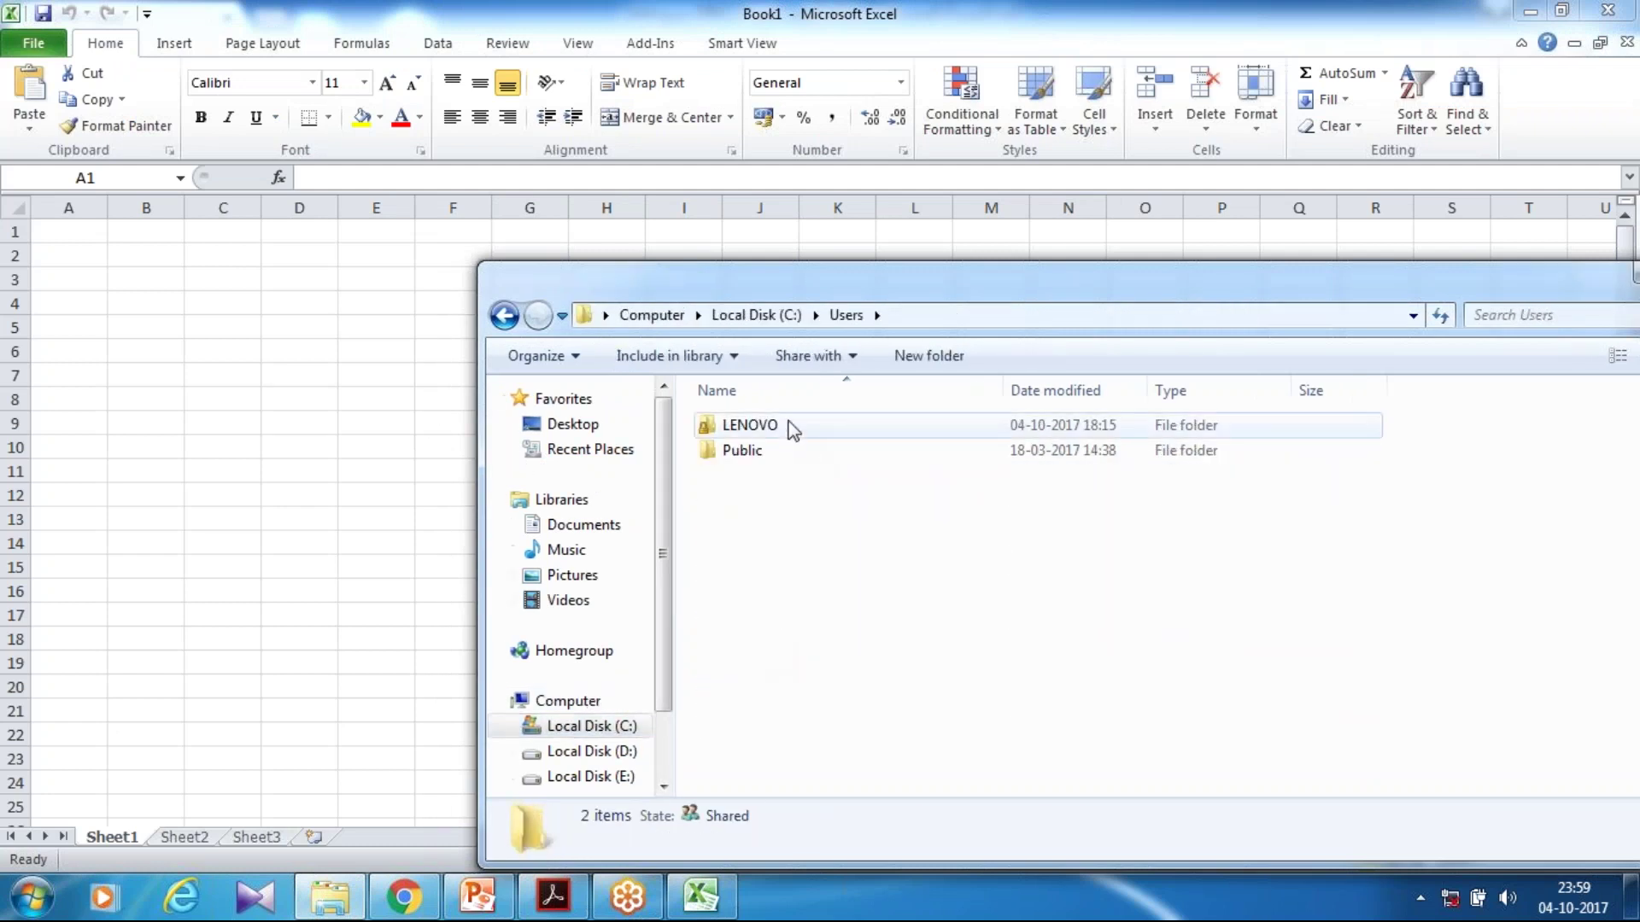
double_click(791, 432)
click(824, 453)
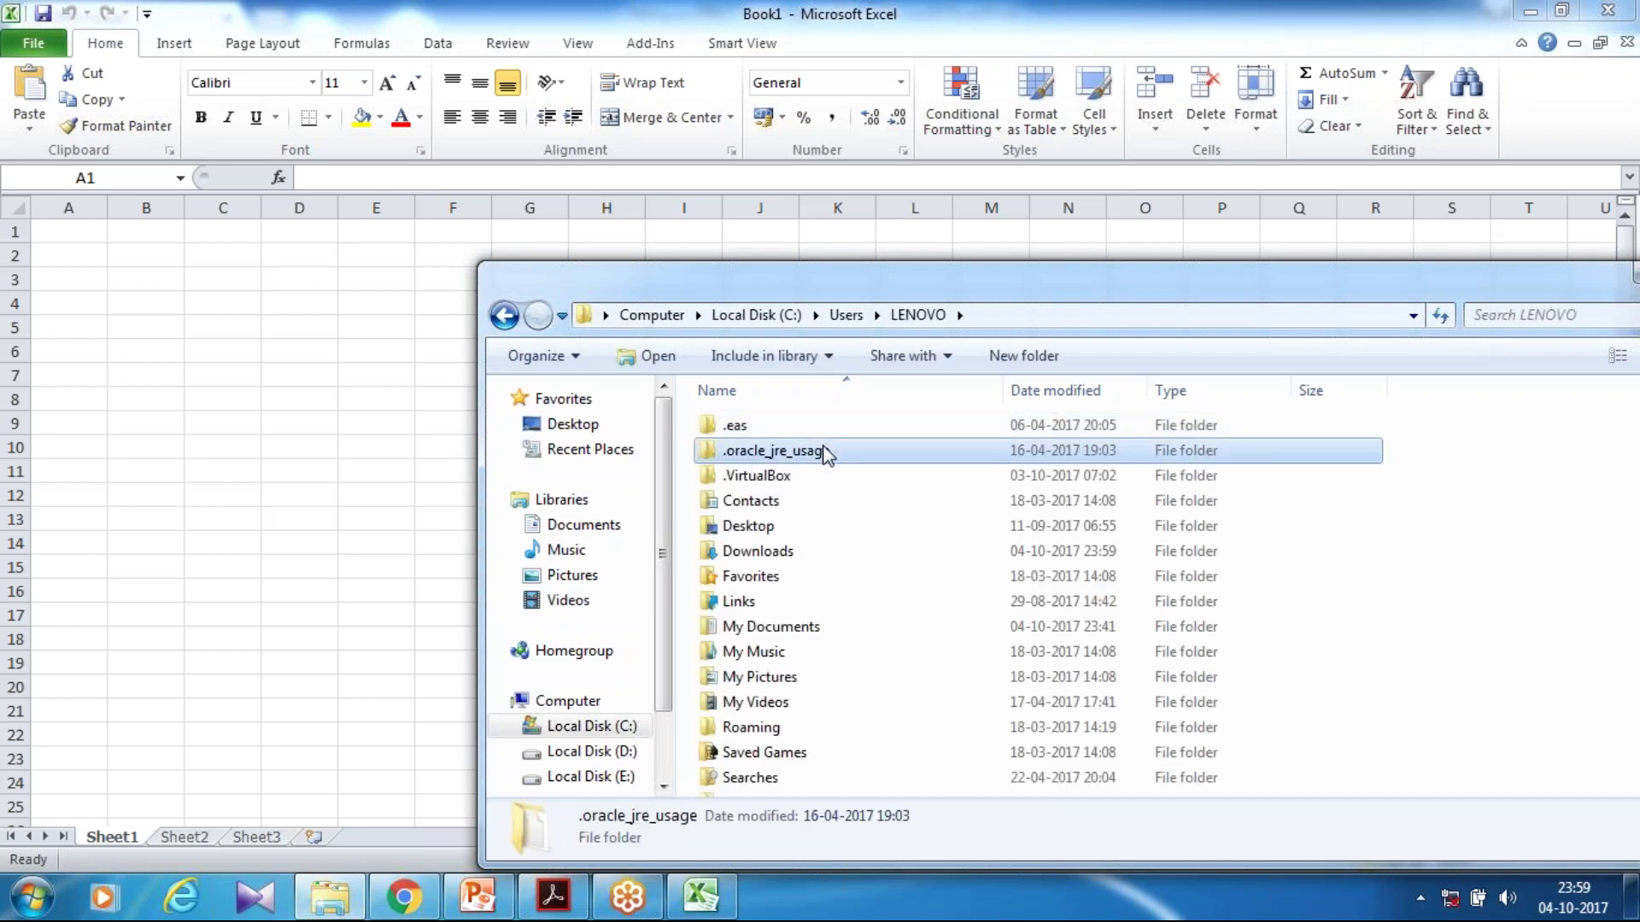
key(d)
key(d)
key(Return)
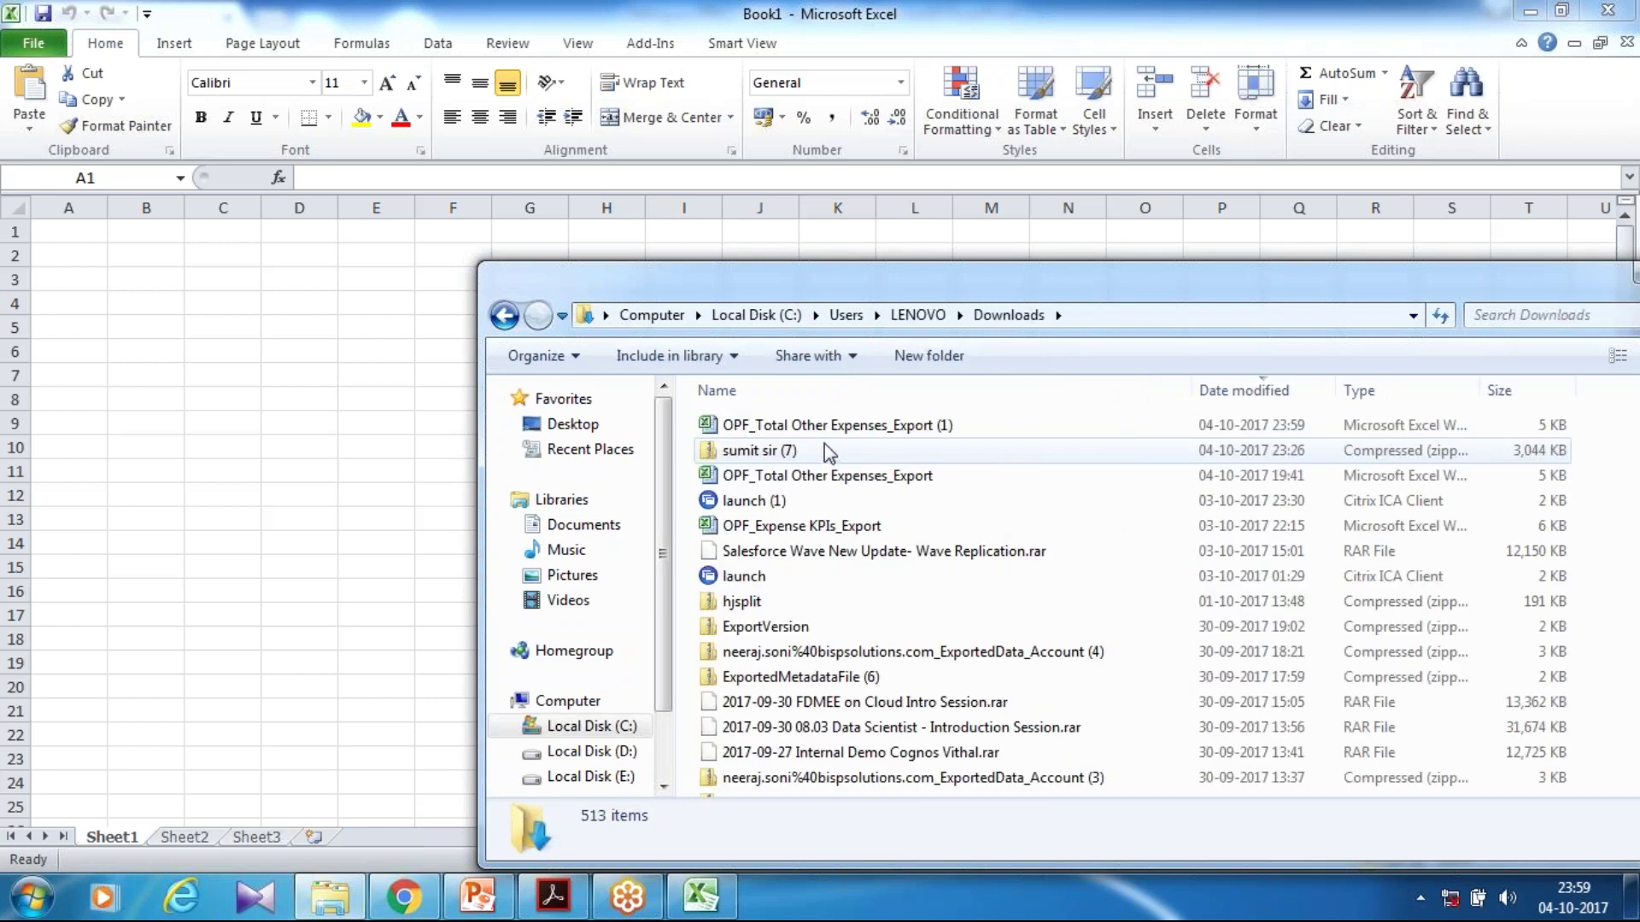
- Open OPF_Total Other Expenses_Export (1) in Excel, enable editing, and fit column A to review the exported account names
double_click(827, 425)
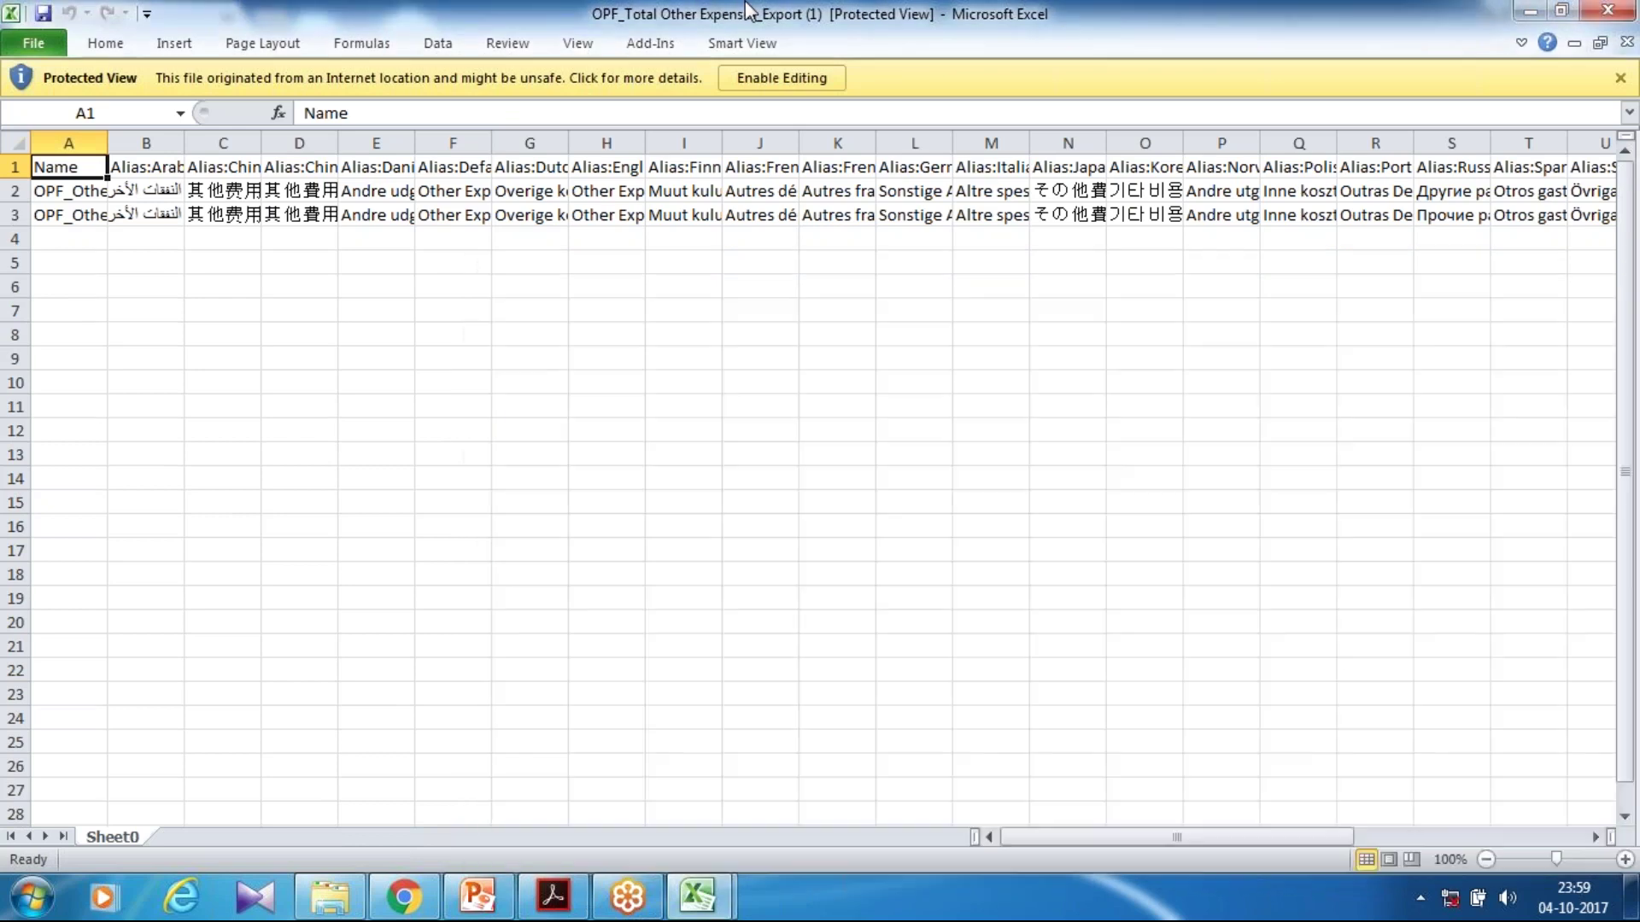
click(751, 79)
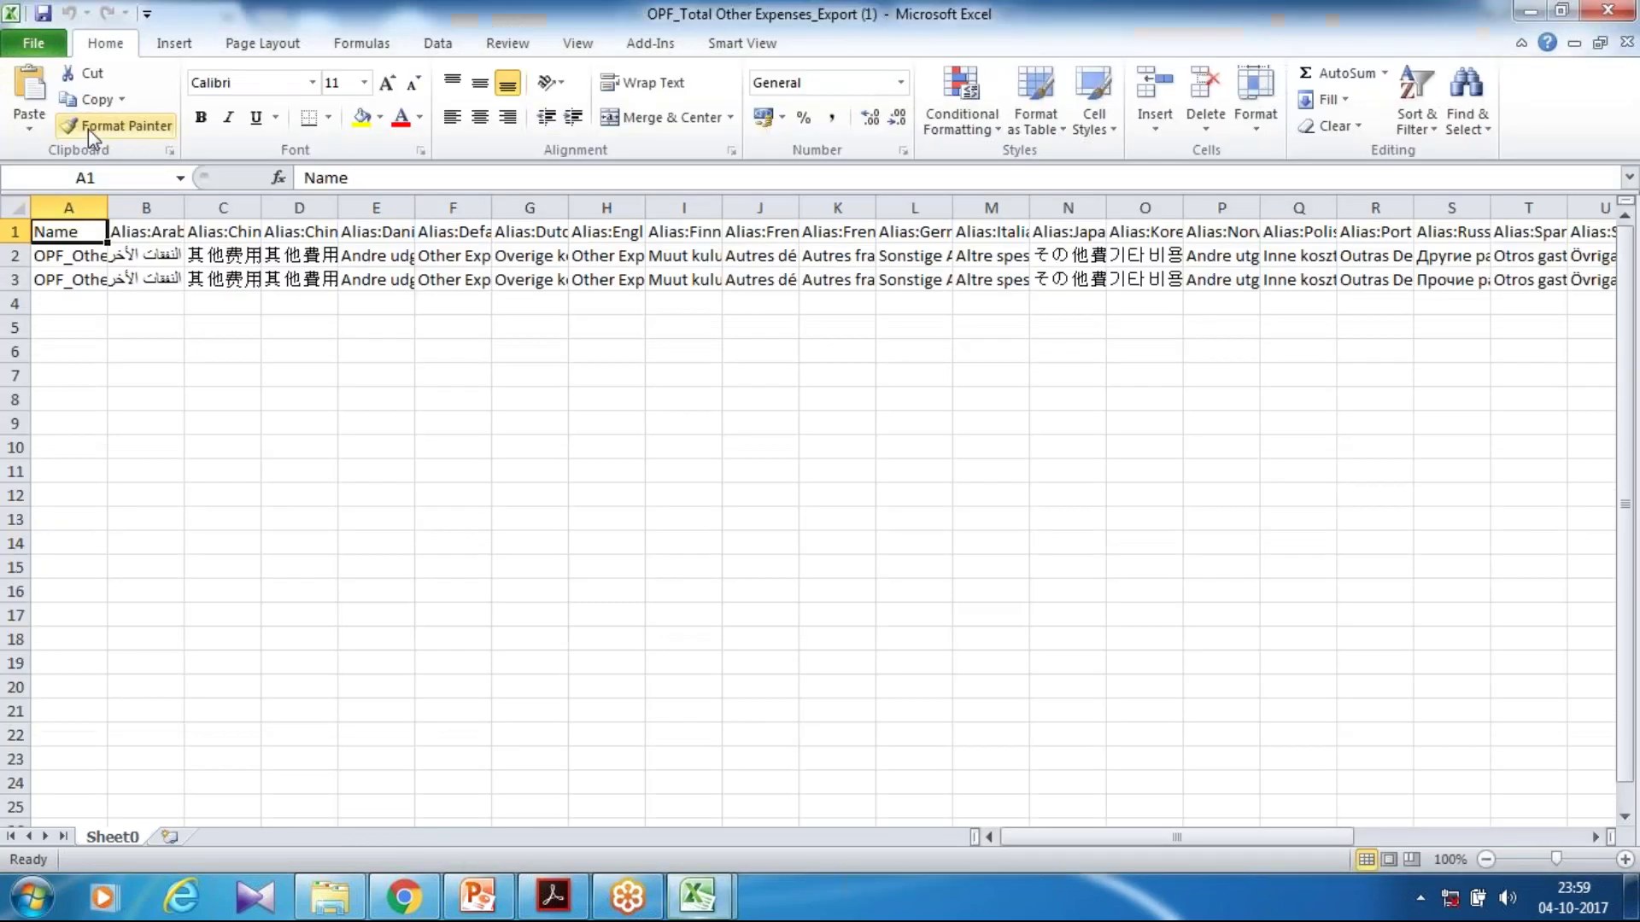
double_click(106, 207)
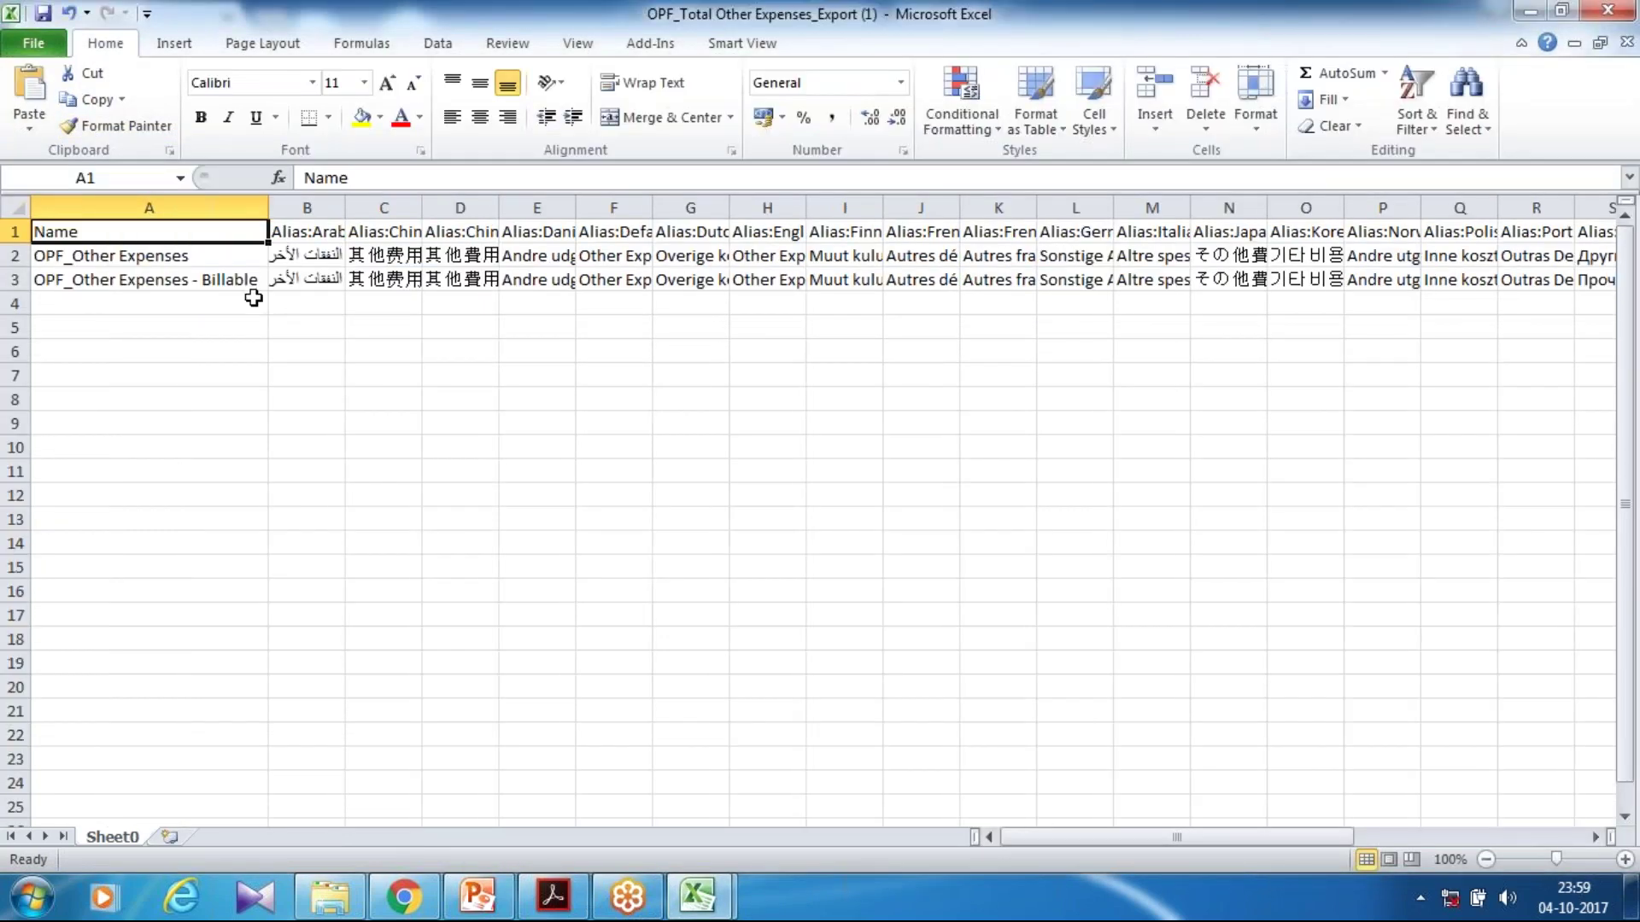
click(211, 255)
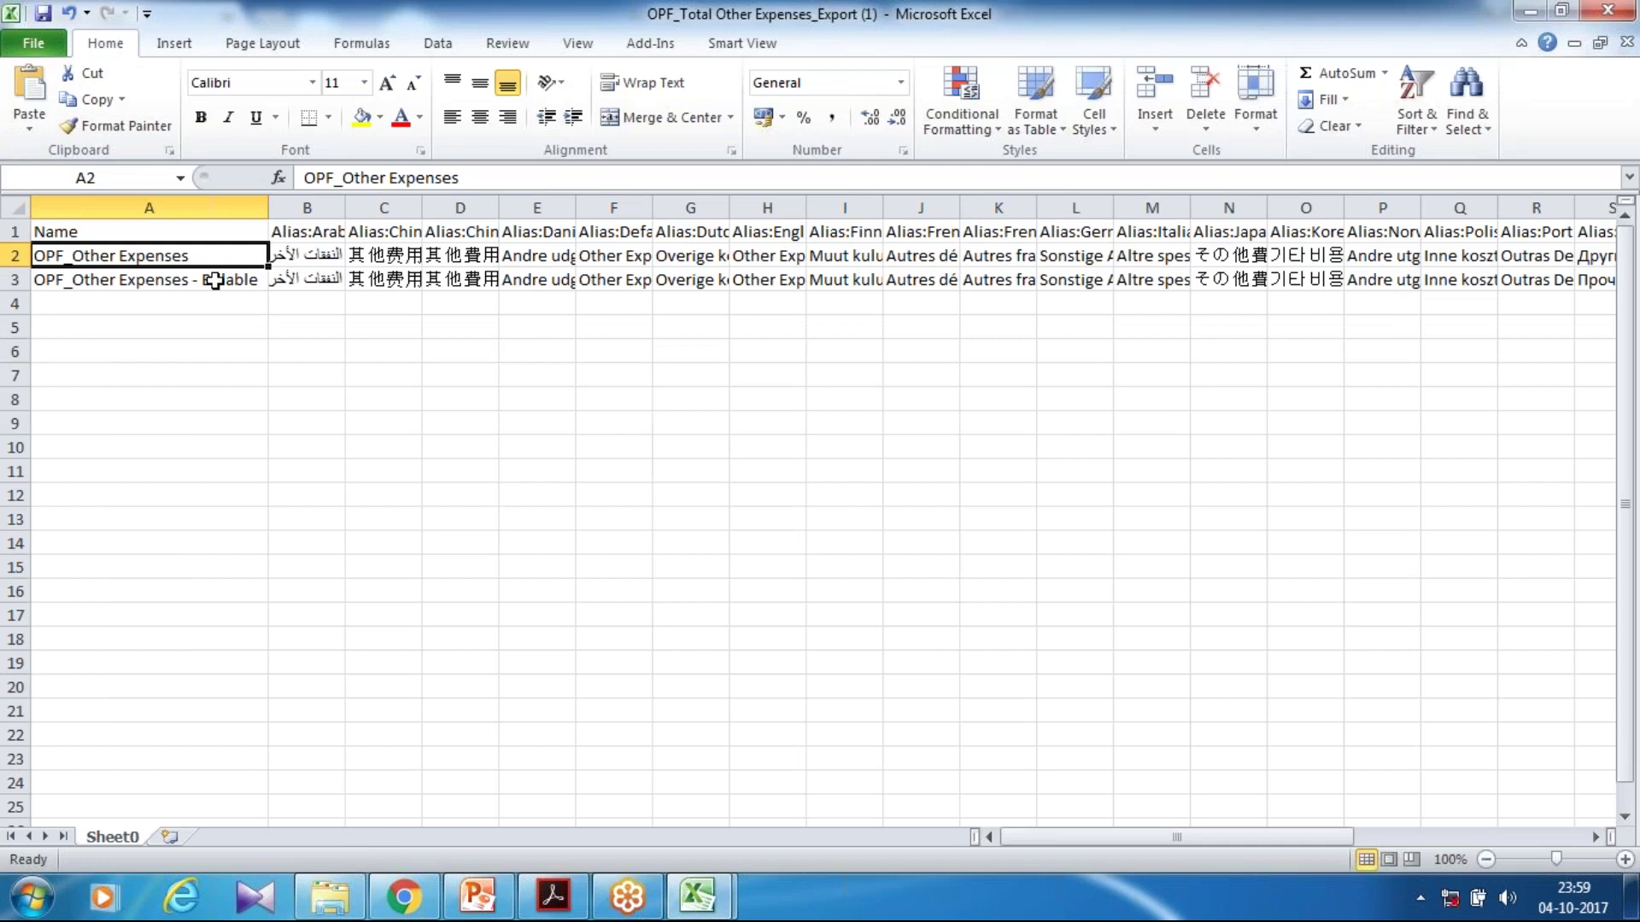
click(212, 279)
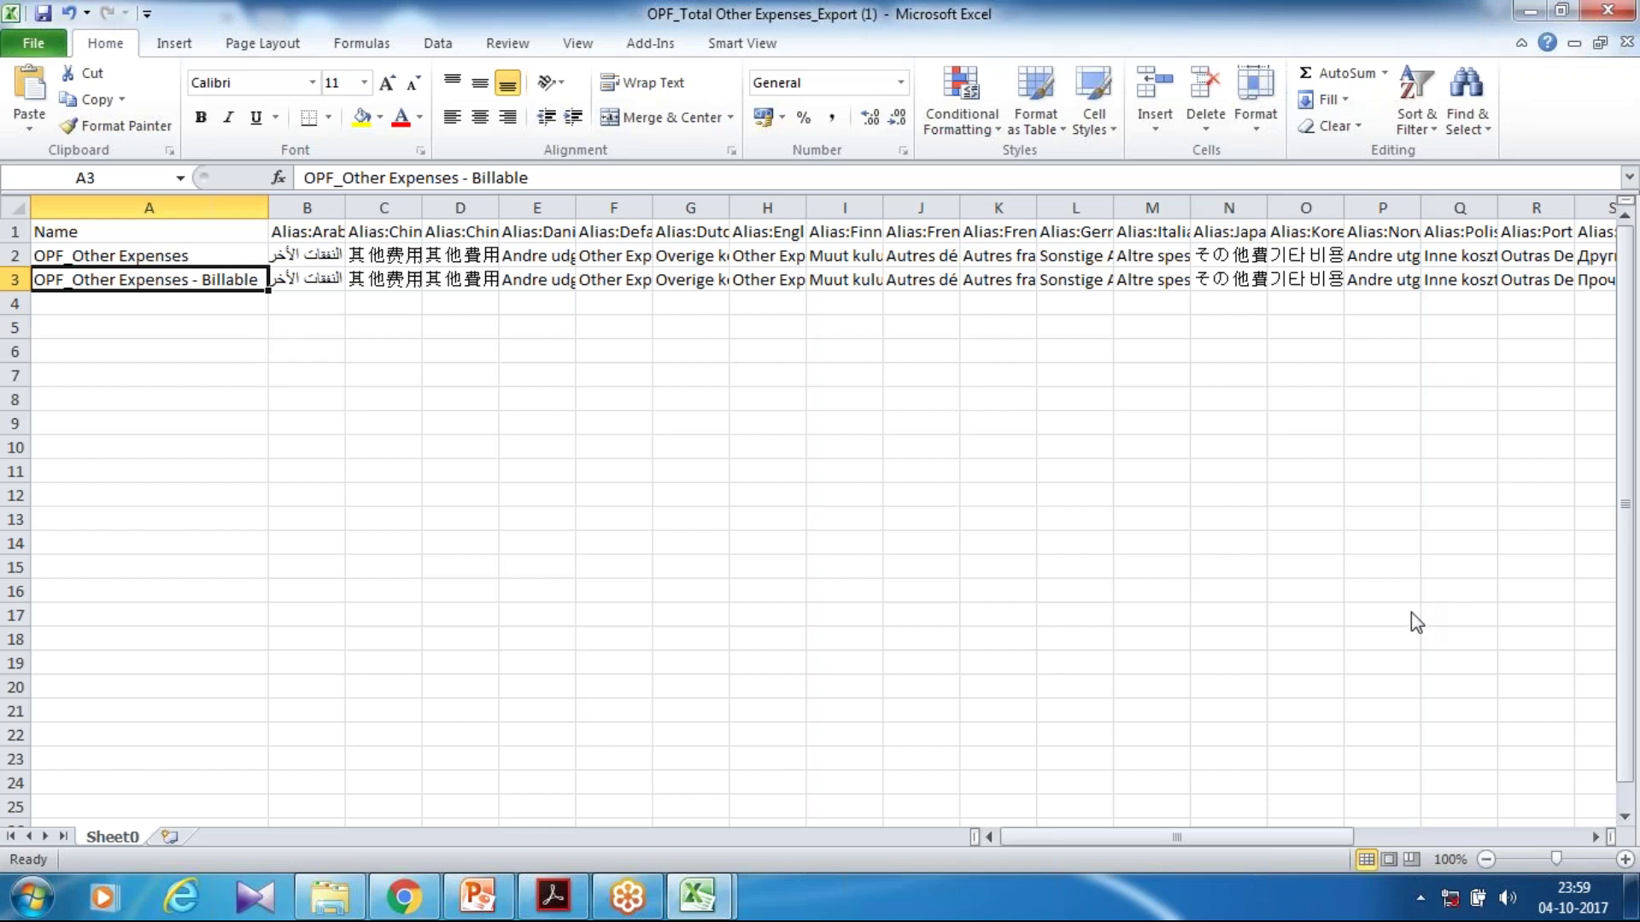
- Review the additional expense accounts listed in A4:A11 of the prepared OPF_Total Other Expenses_Export file
drag(119, 301, 92, 466)
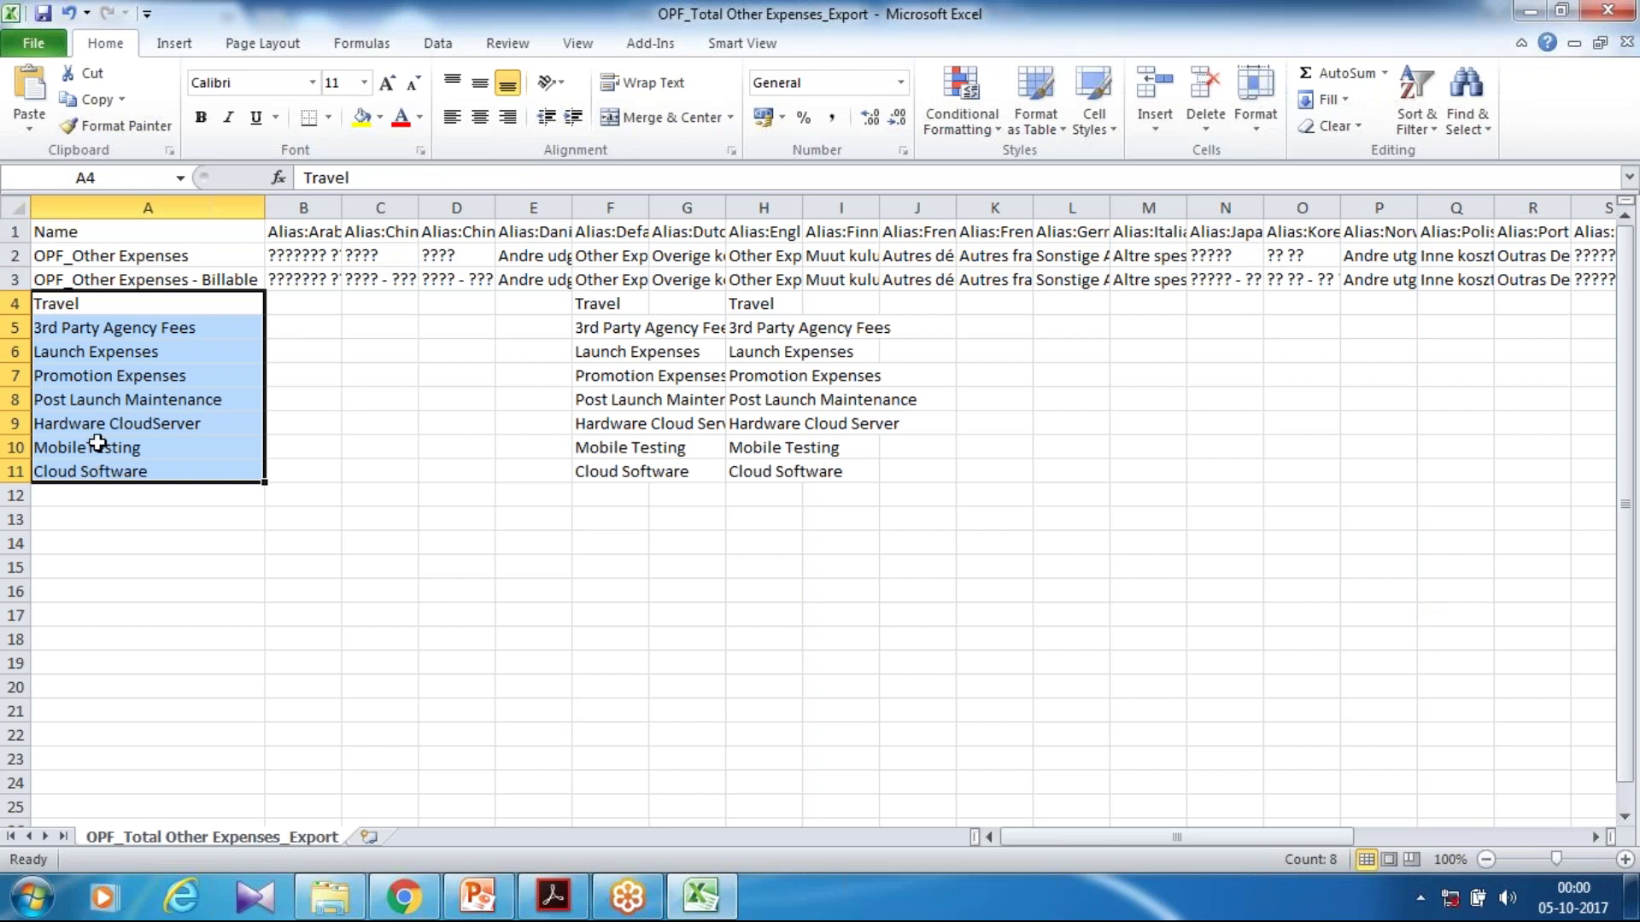
click(162, 323)
click(163, 299)
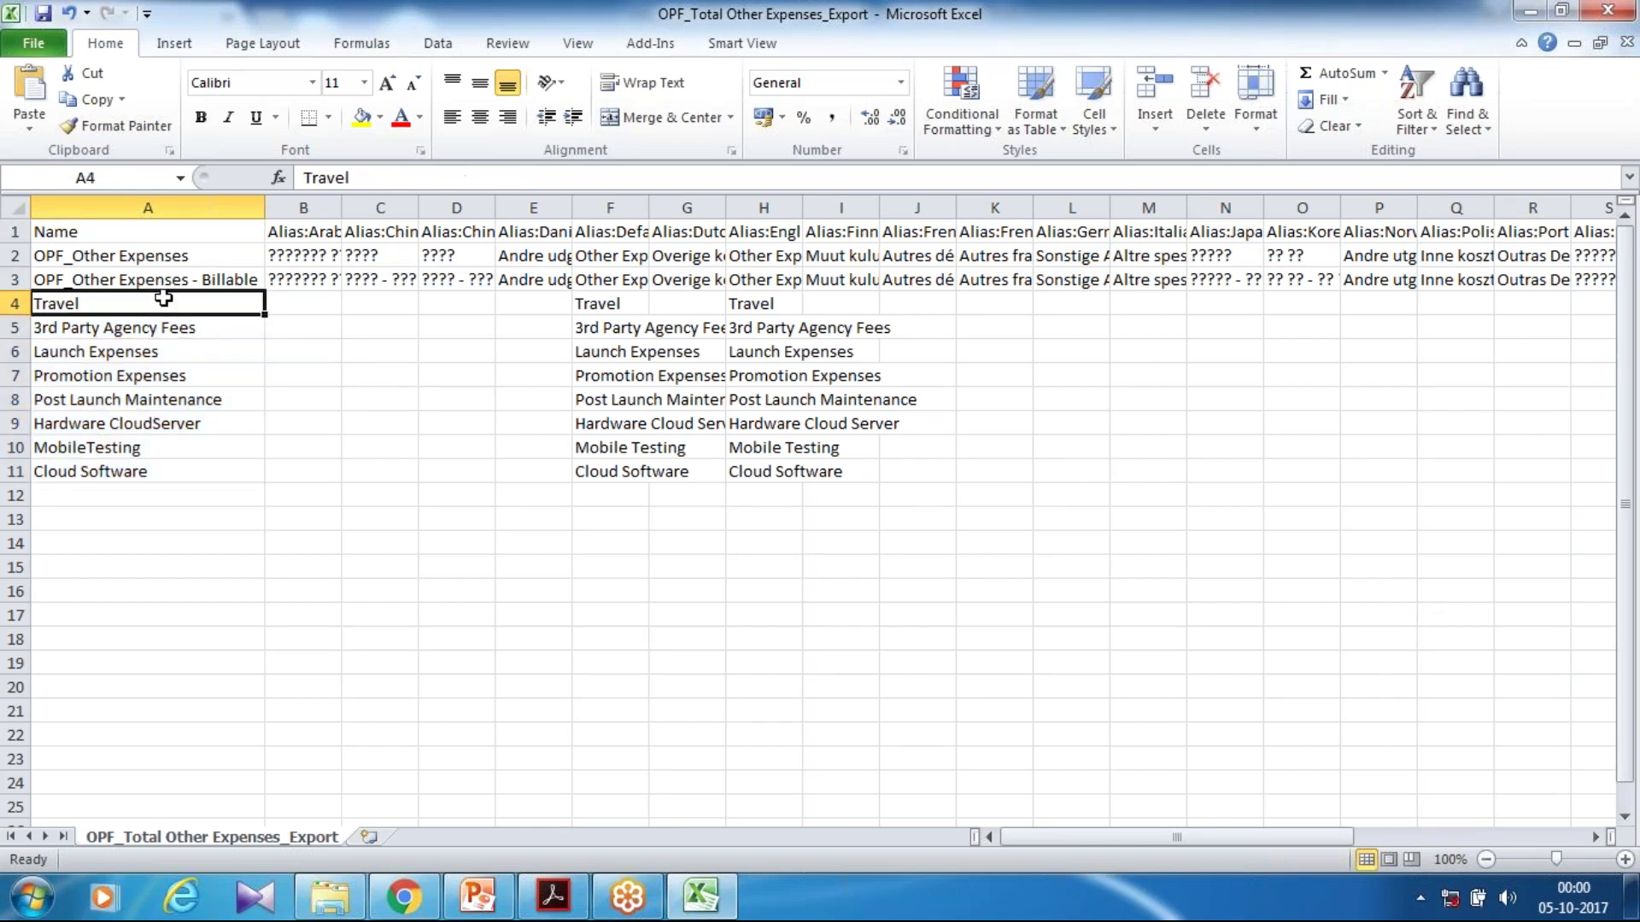
click(139, 373)
click(151, 345)
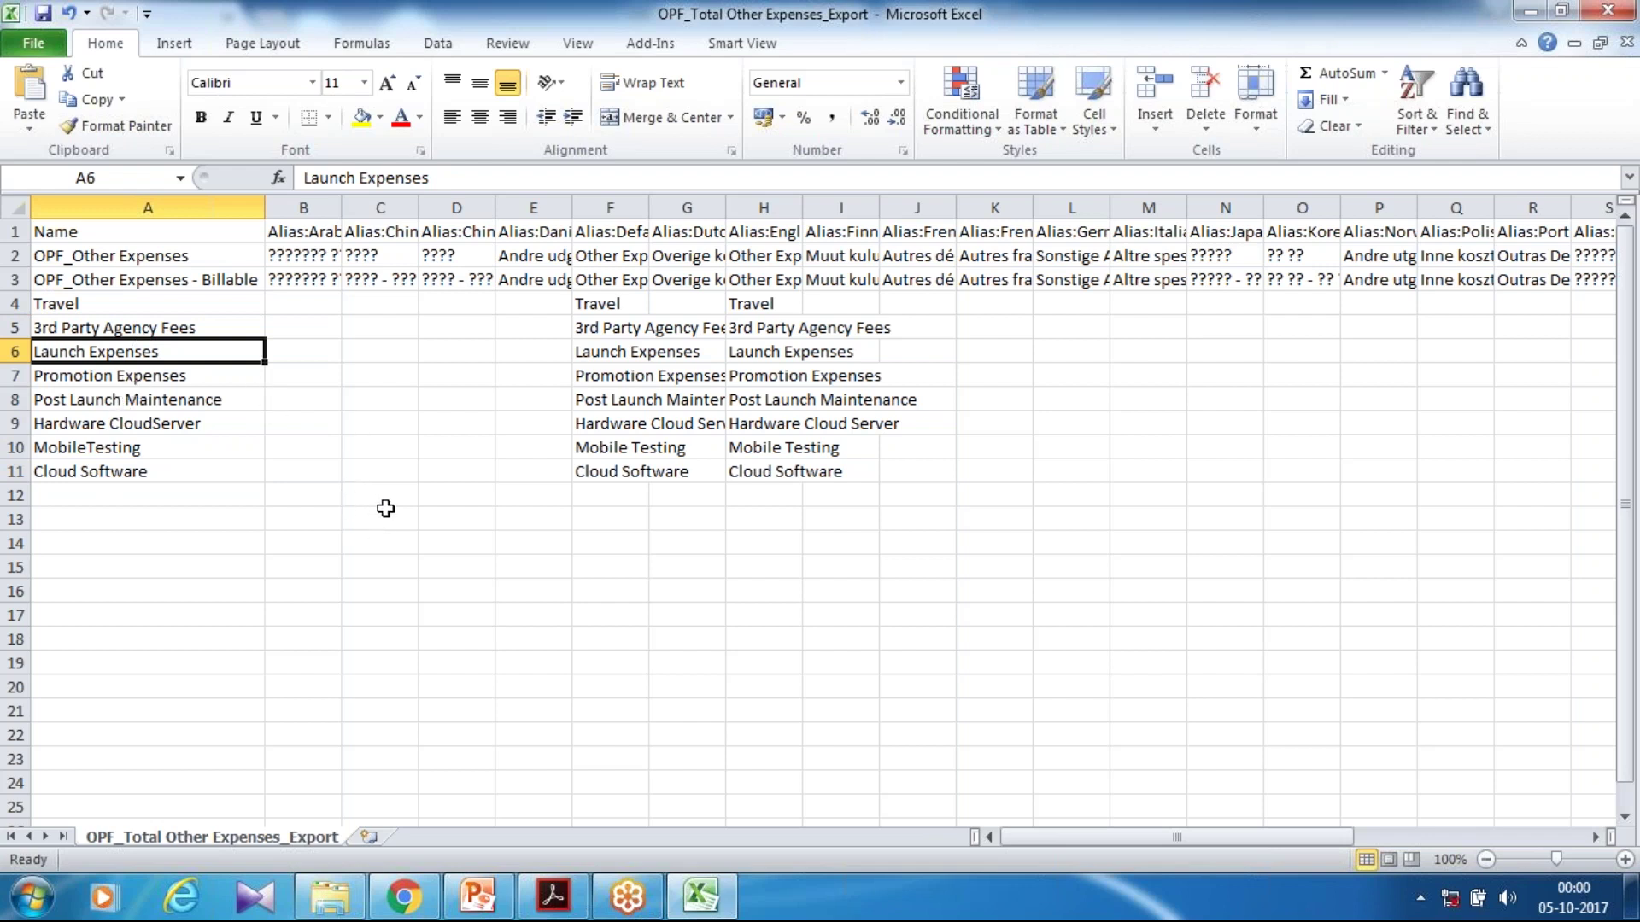
- Return to EPM Cloud in Chrome and try to import OPF_Total Other Expenses_Export.csv into the Total Other Expenses component
click(403, 897)
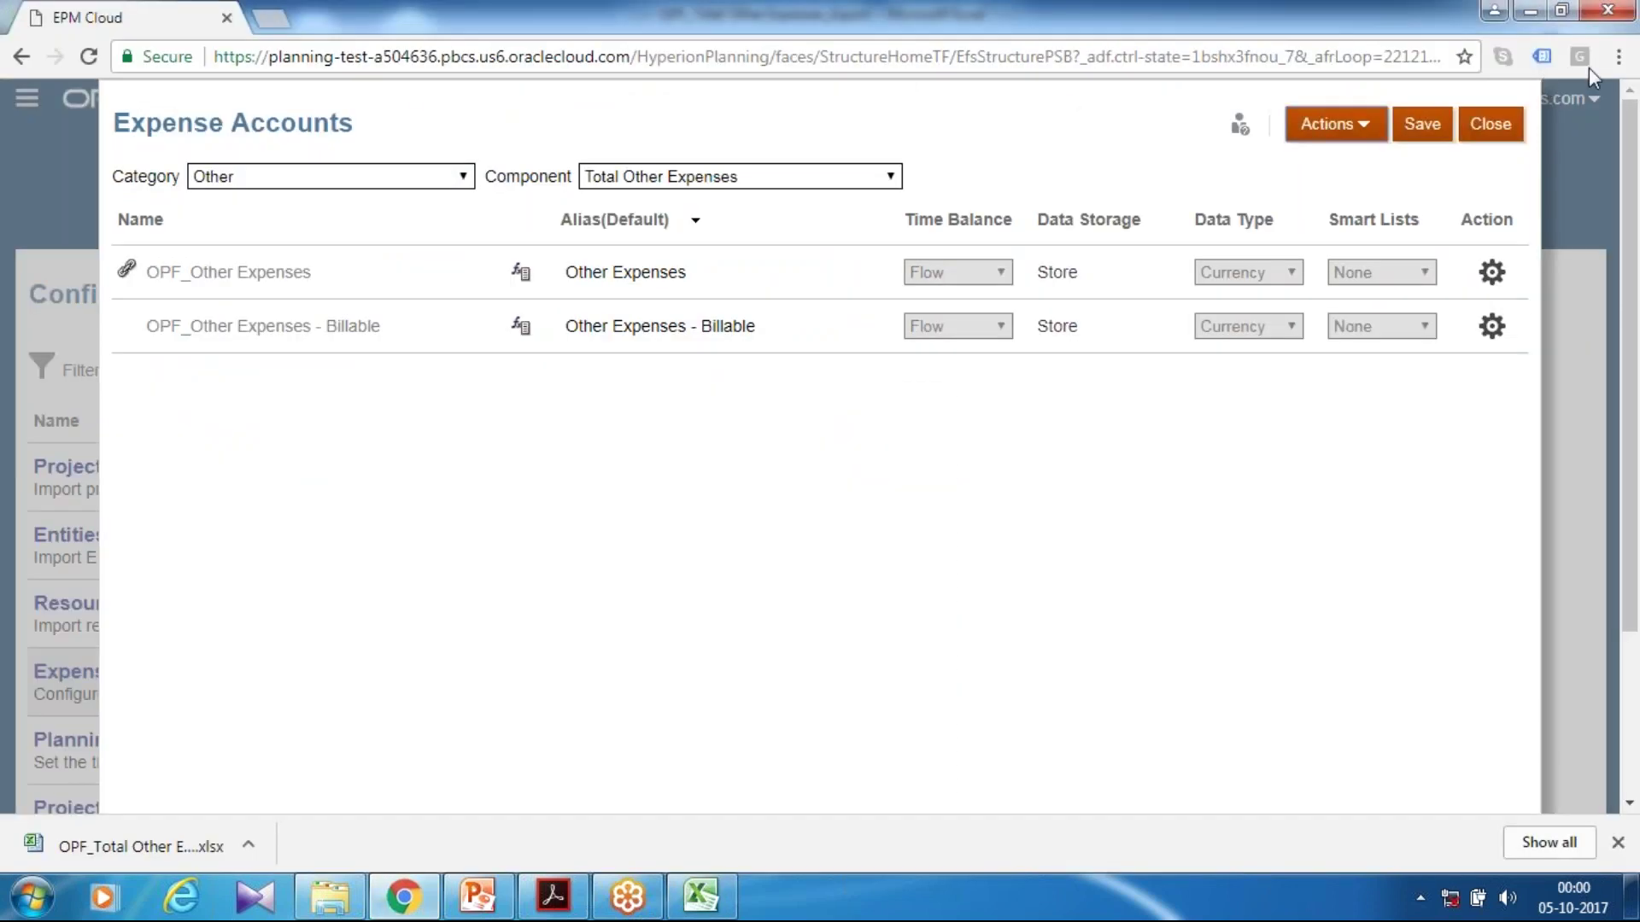
click(1373, 137)
click(1306, 267)
click(1017, 161)
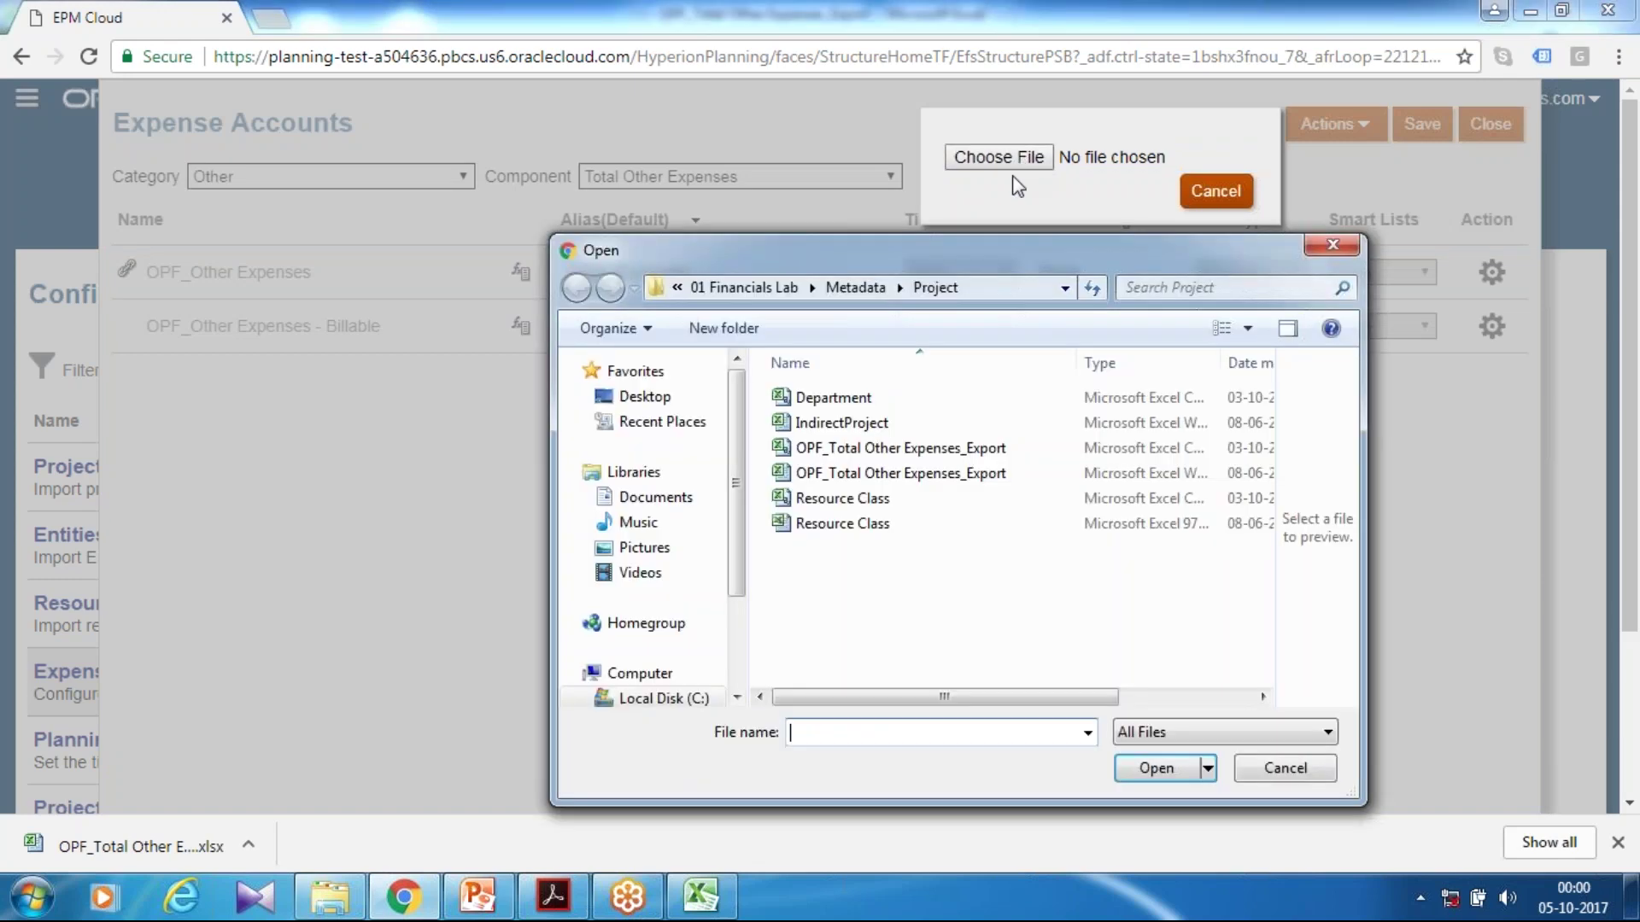
click(903, 448)
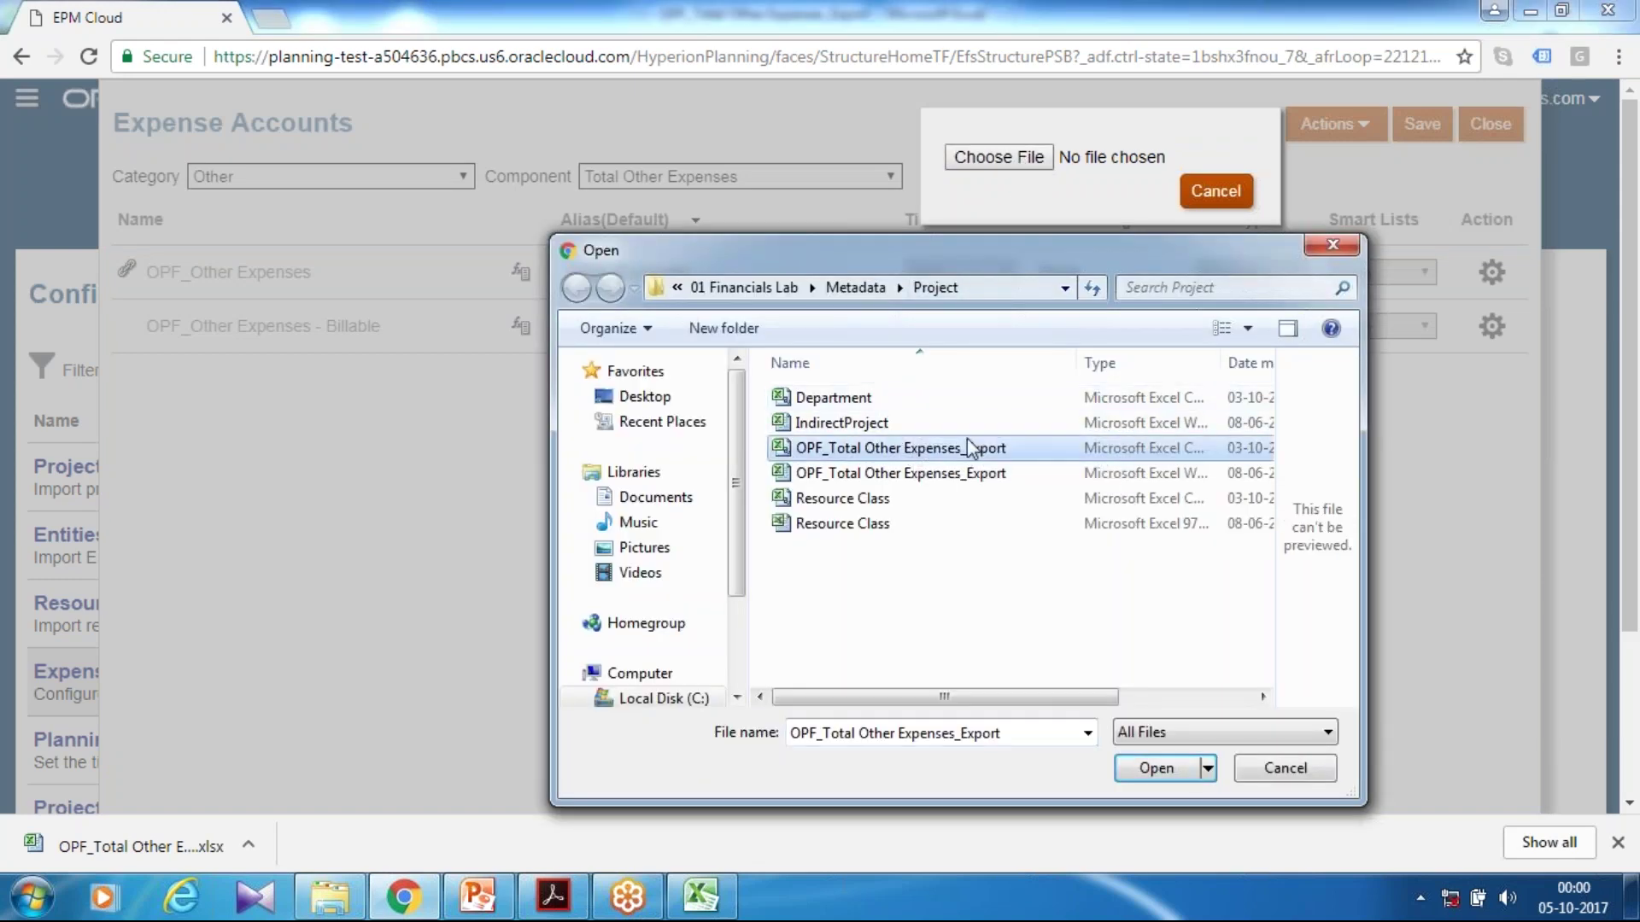
click(1157, 768)
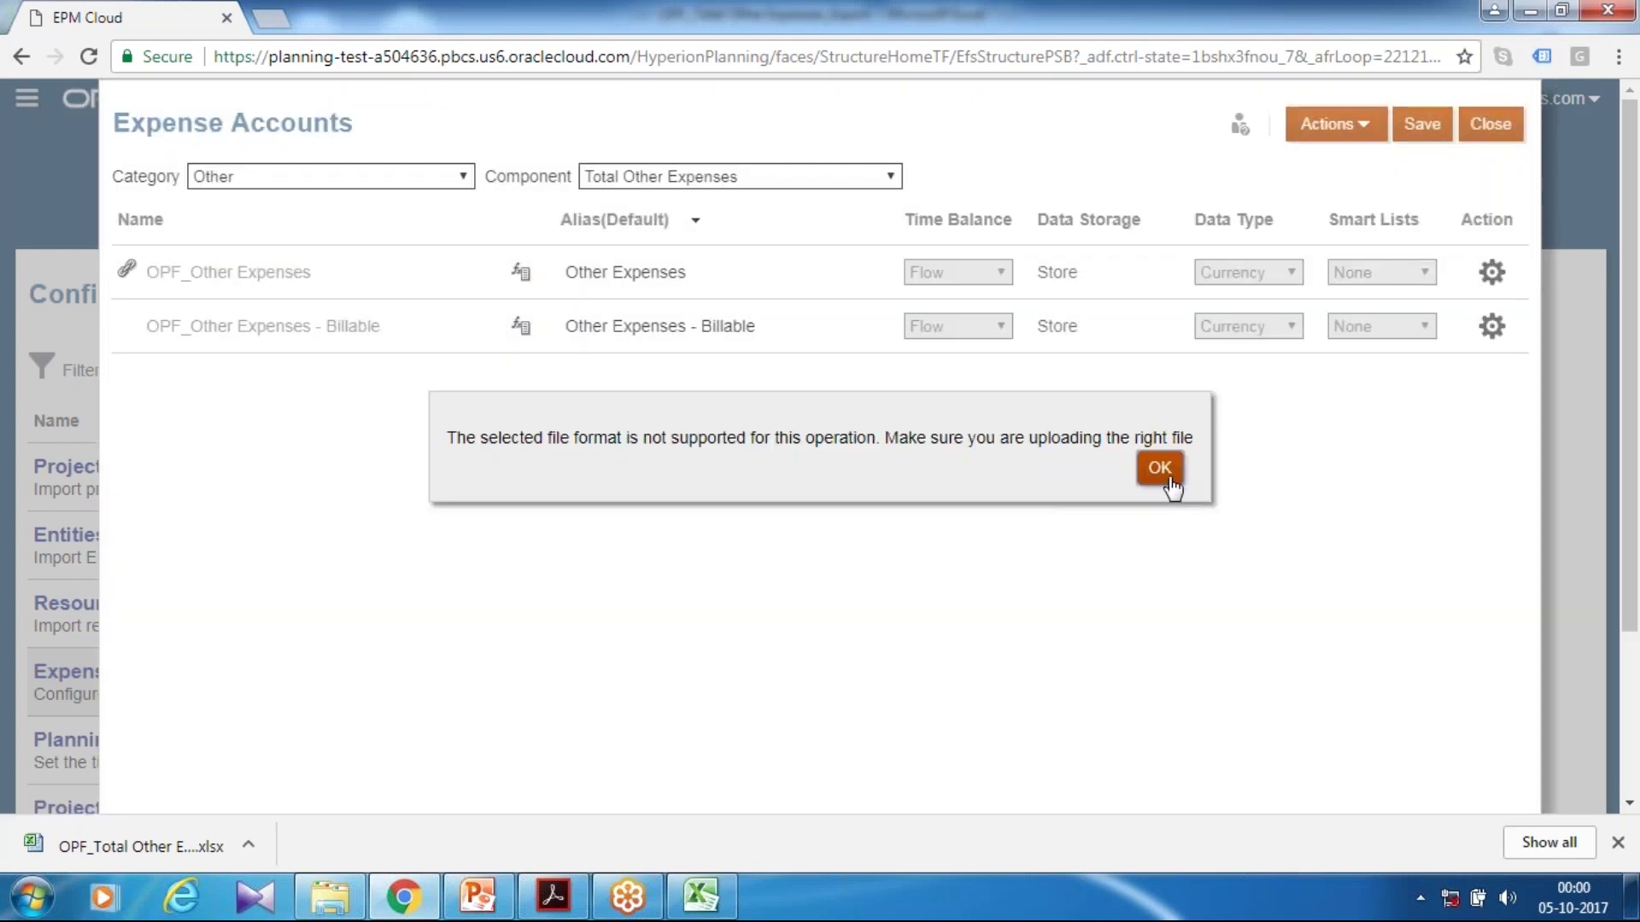
click(1159, 467)
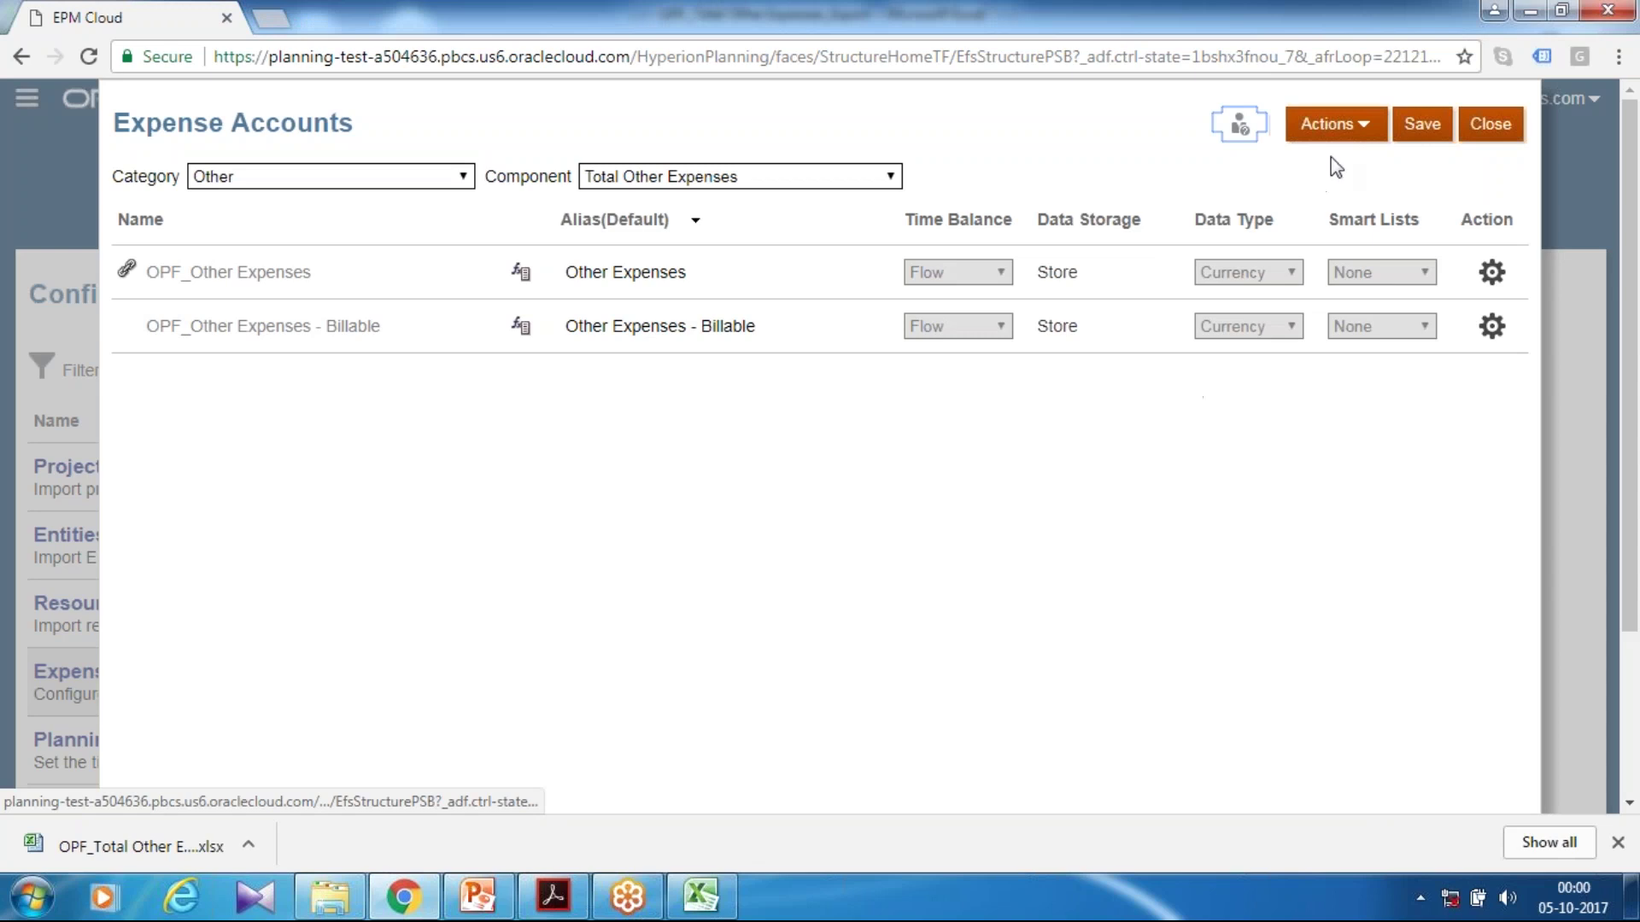
- Import the Excel workbook OPF_Total Other Expenses_Export into Total Other Expenses, then save and close the Expense Accounts configuration
click(1332, 124)
click(1296, 258)
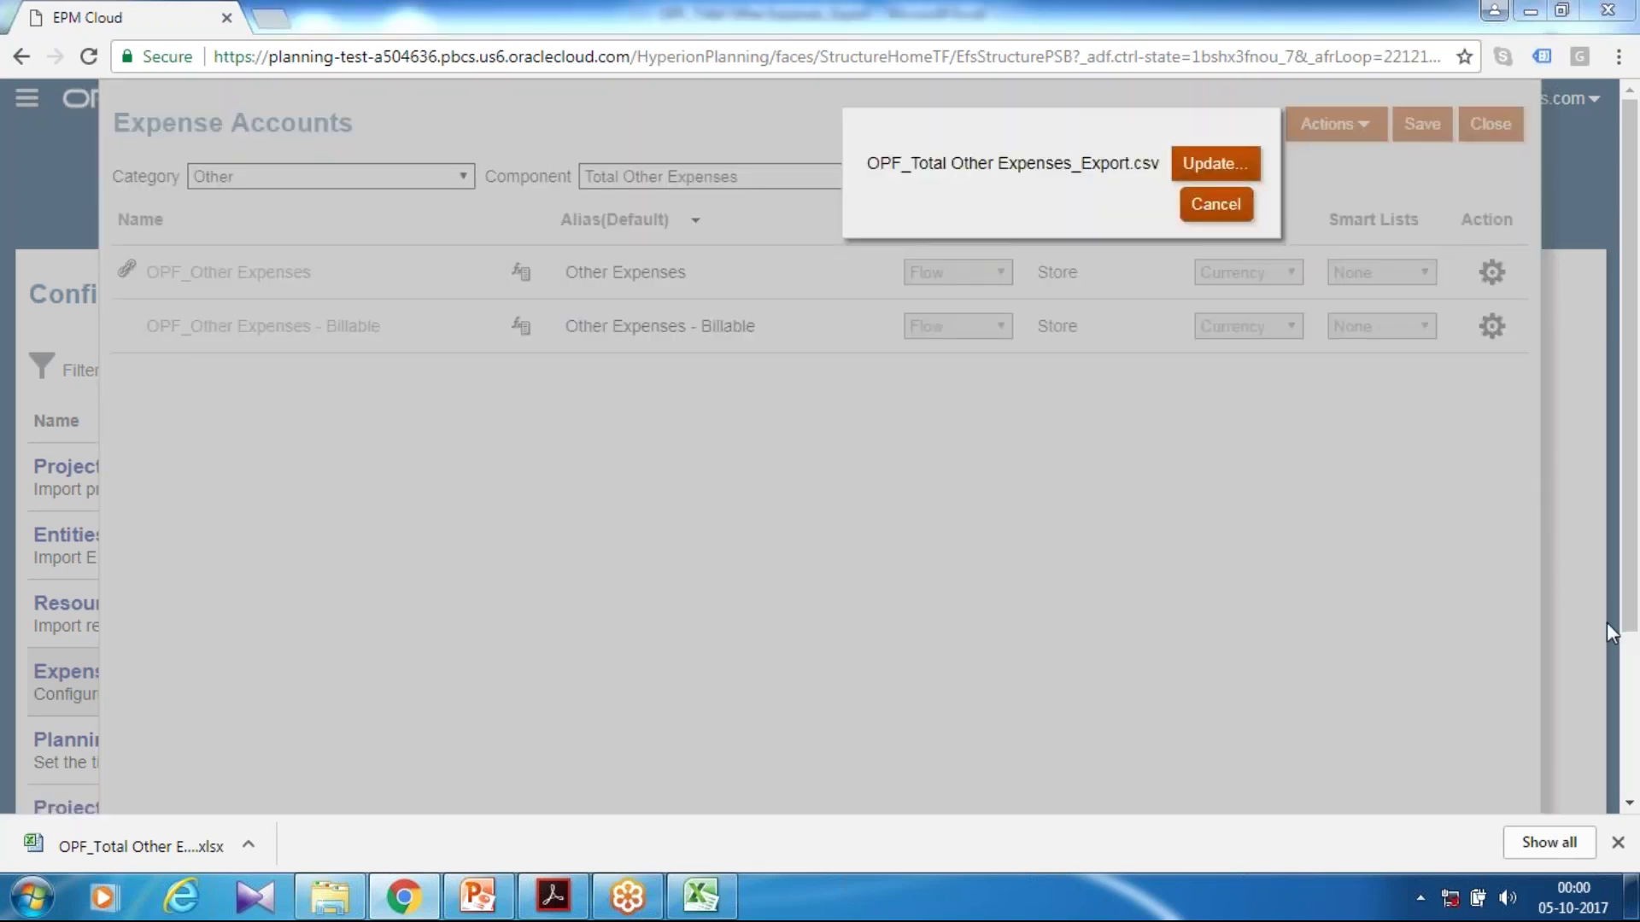
click(880, 476)
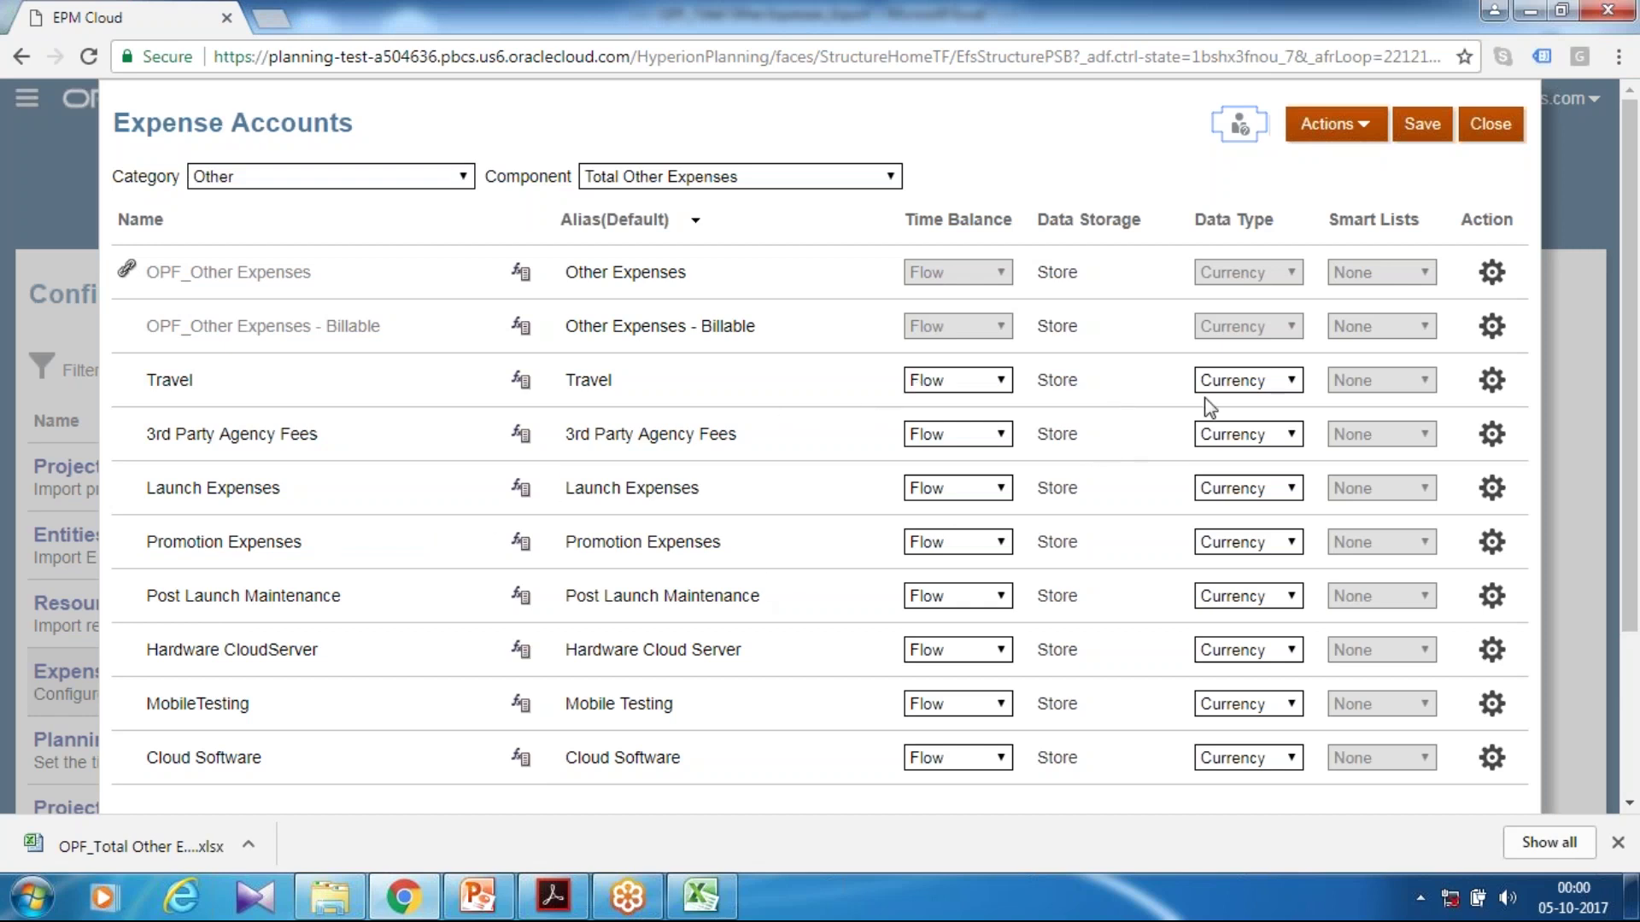
click(1411, 139)
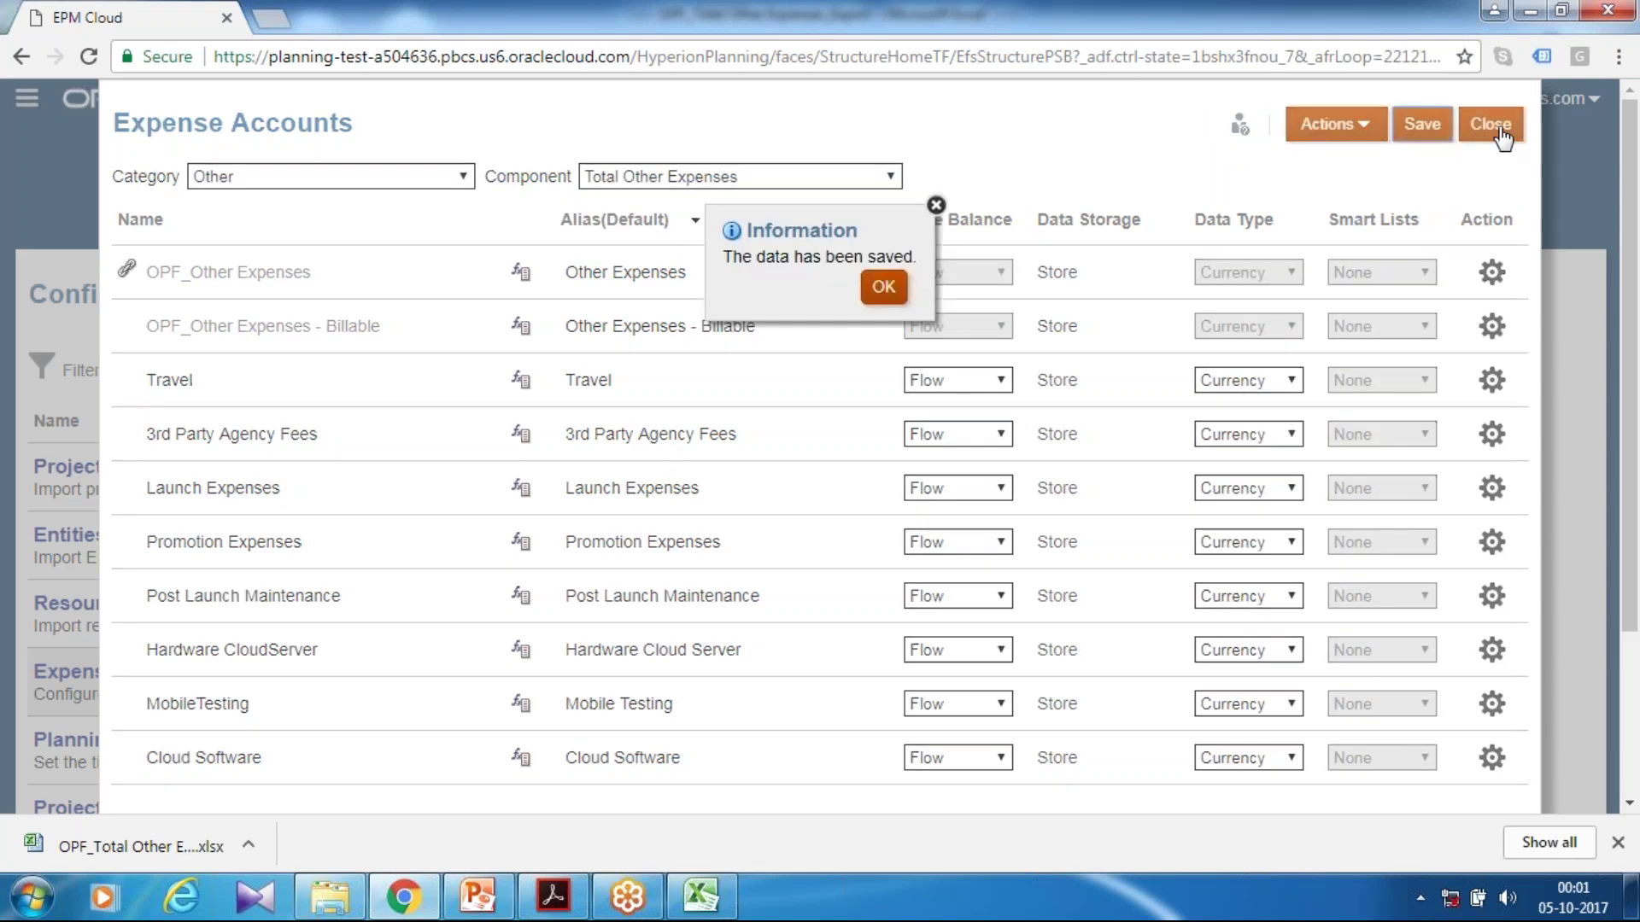
click(885, 292)
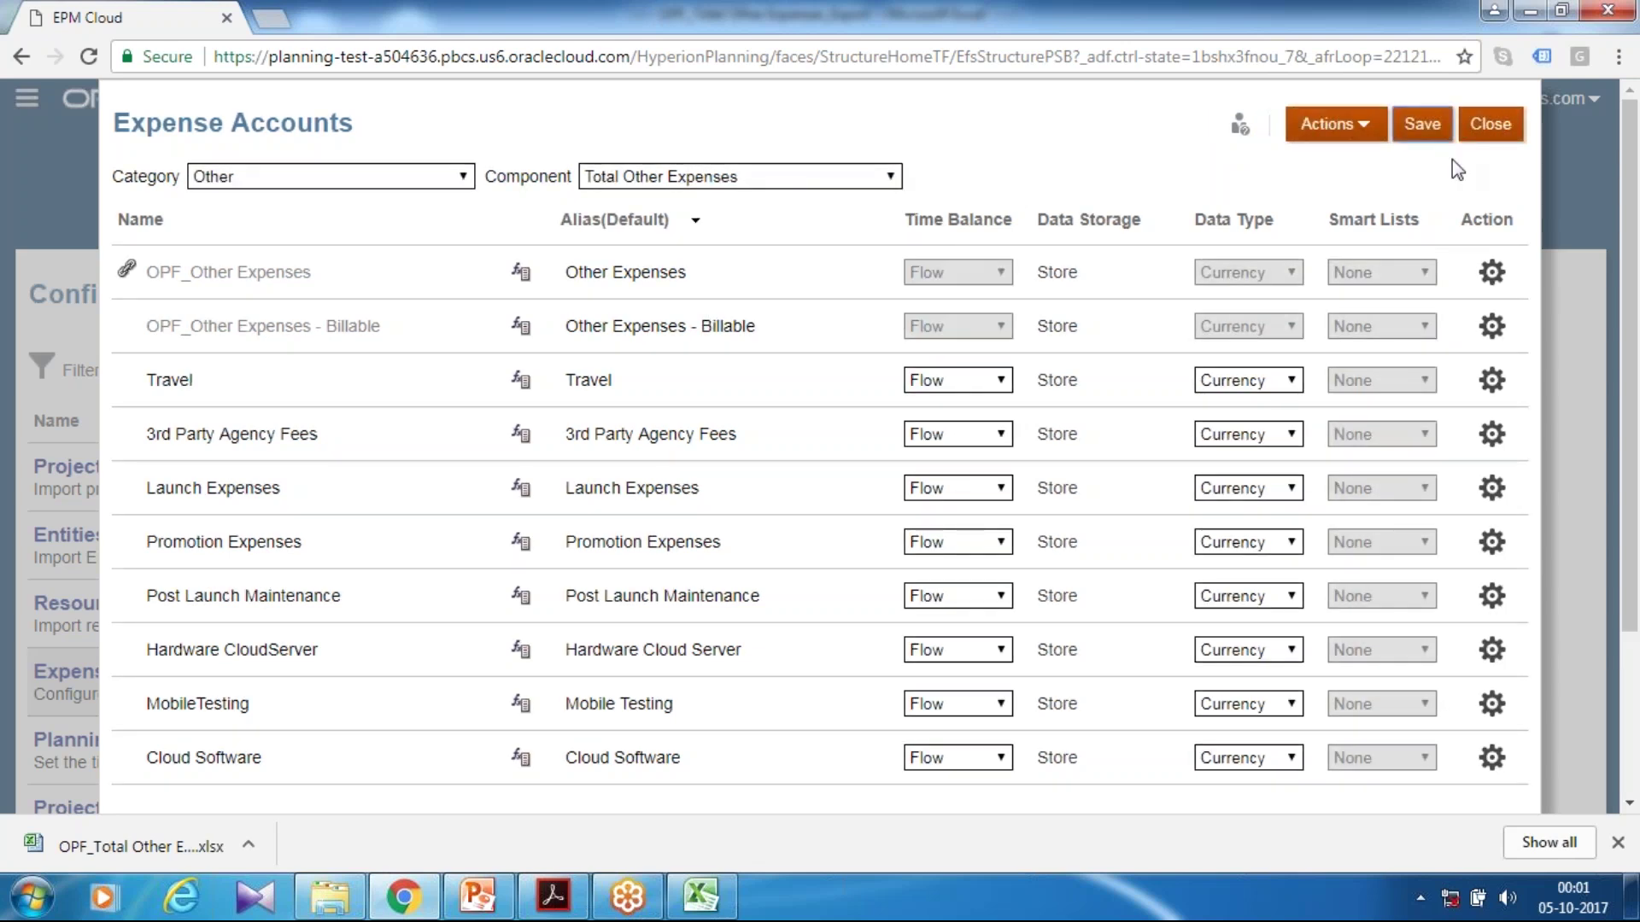
click(1490, 139)
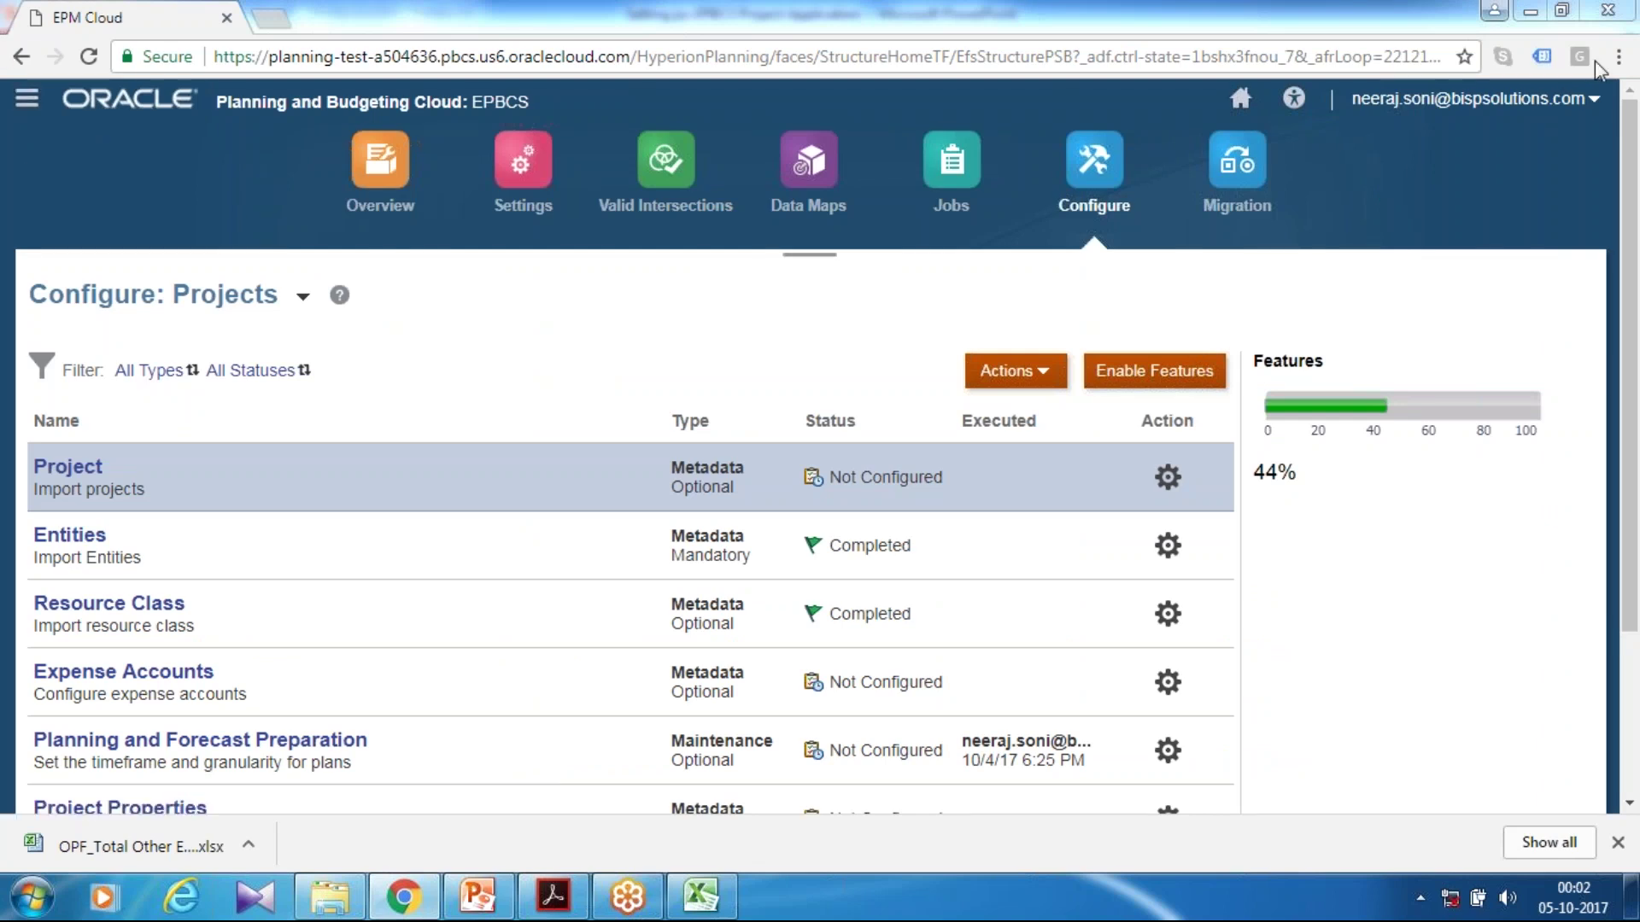
- Create a new smart list and set both its name and label to ProjectProperty
click(26, 98)
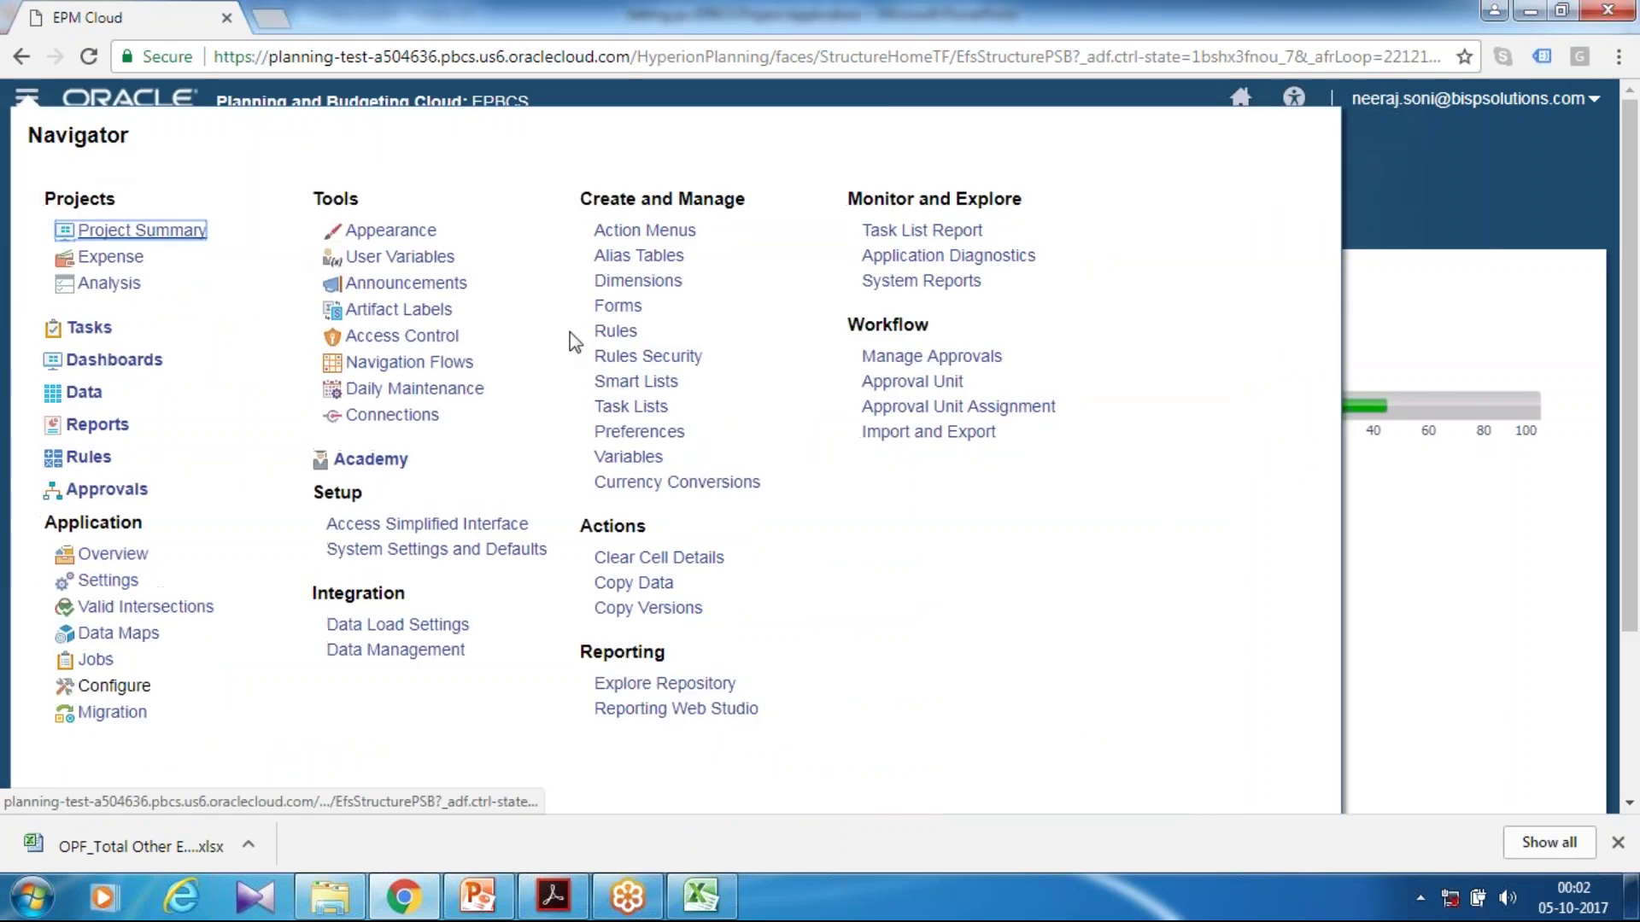
click(658, 381)
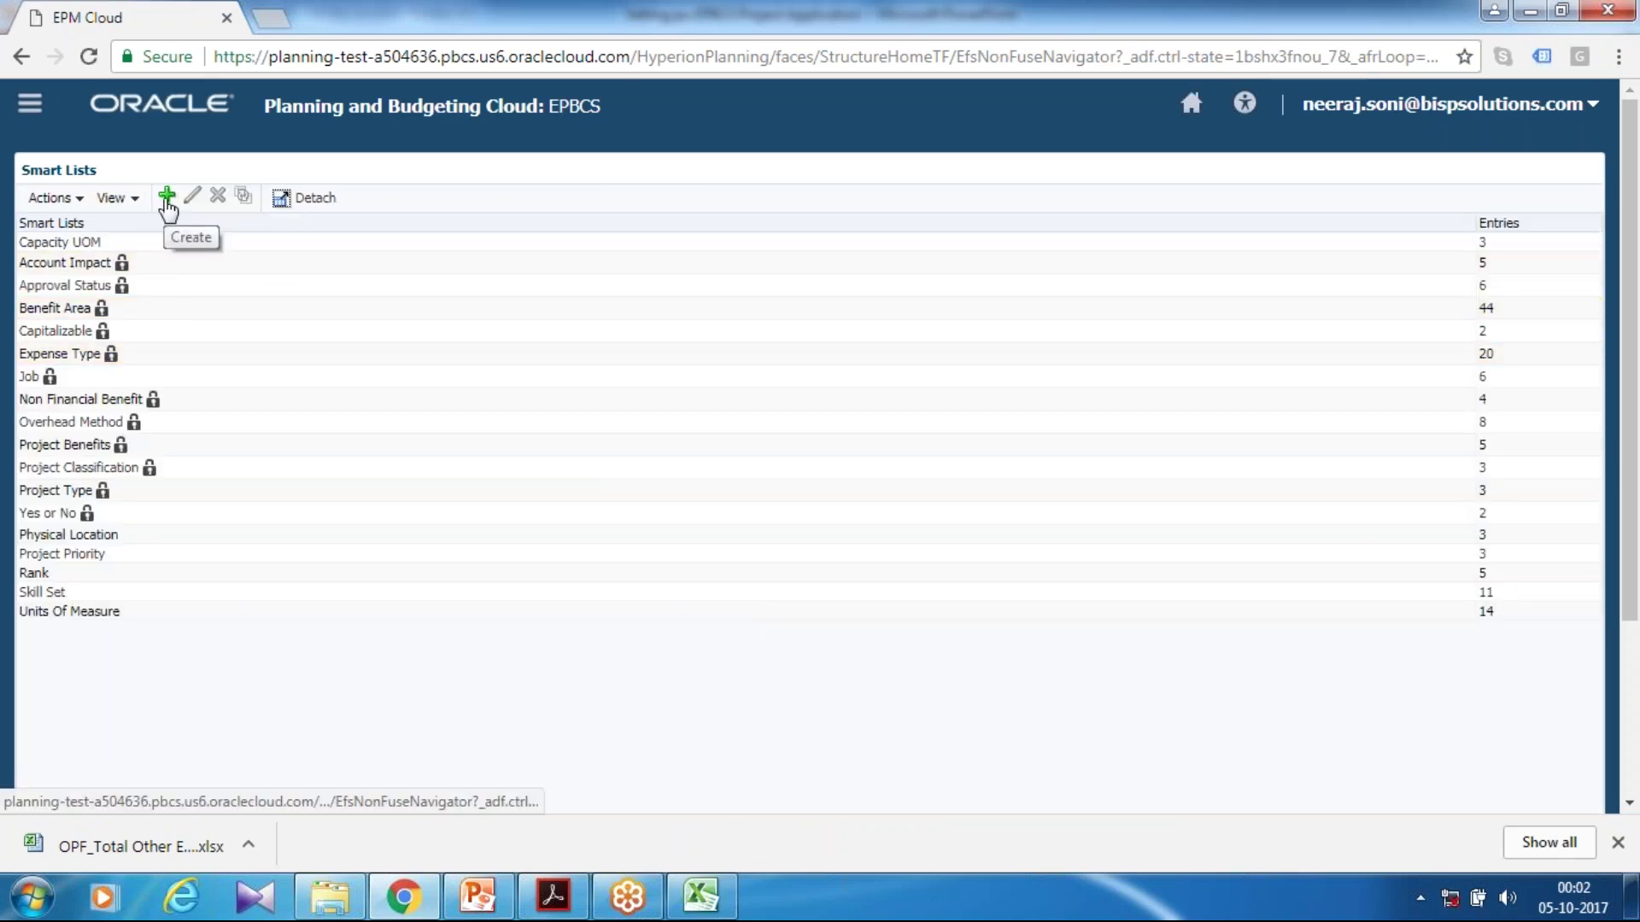
click(166, 200)
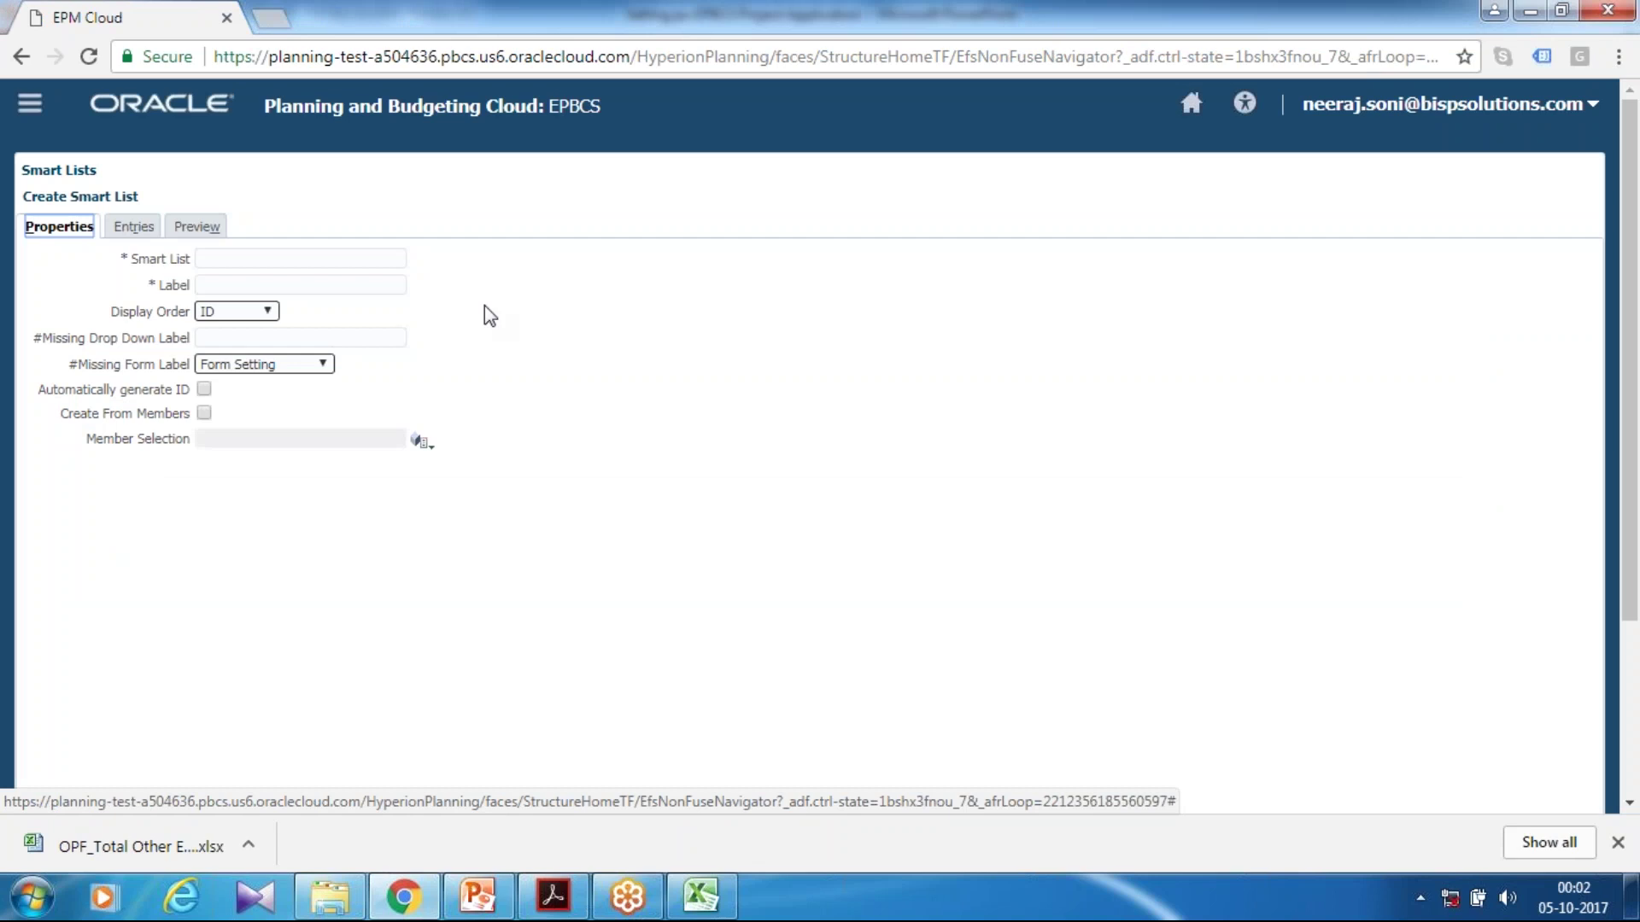
text(ProjectProperty)
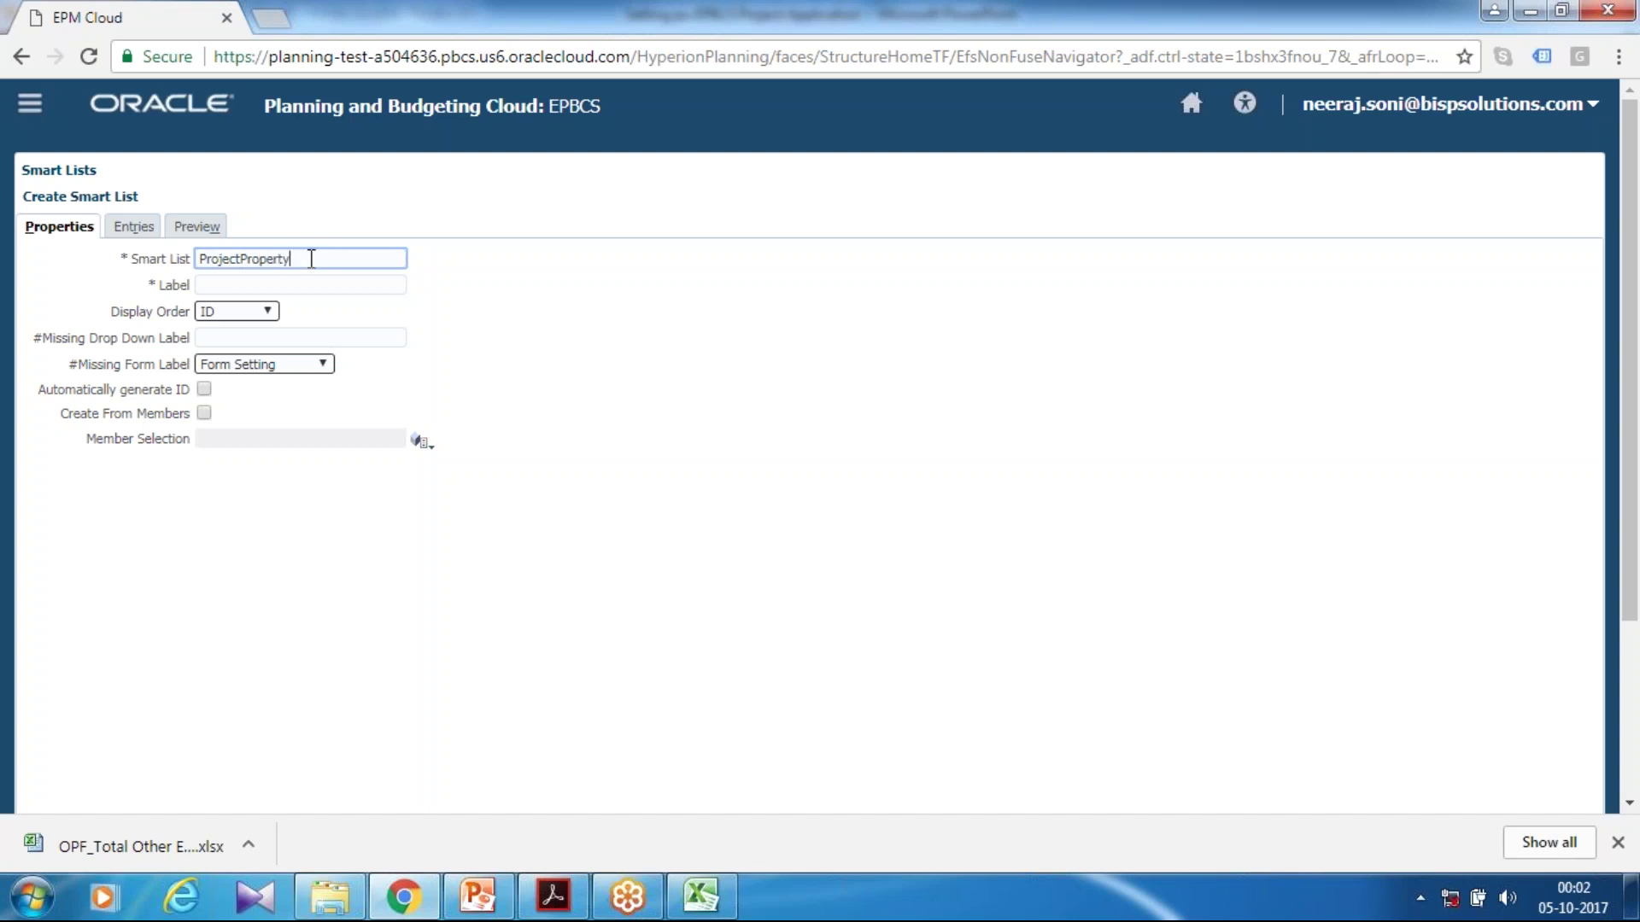
drag(324, 259, 195, 248)
key(ctrl+c)
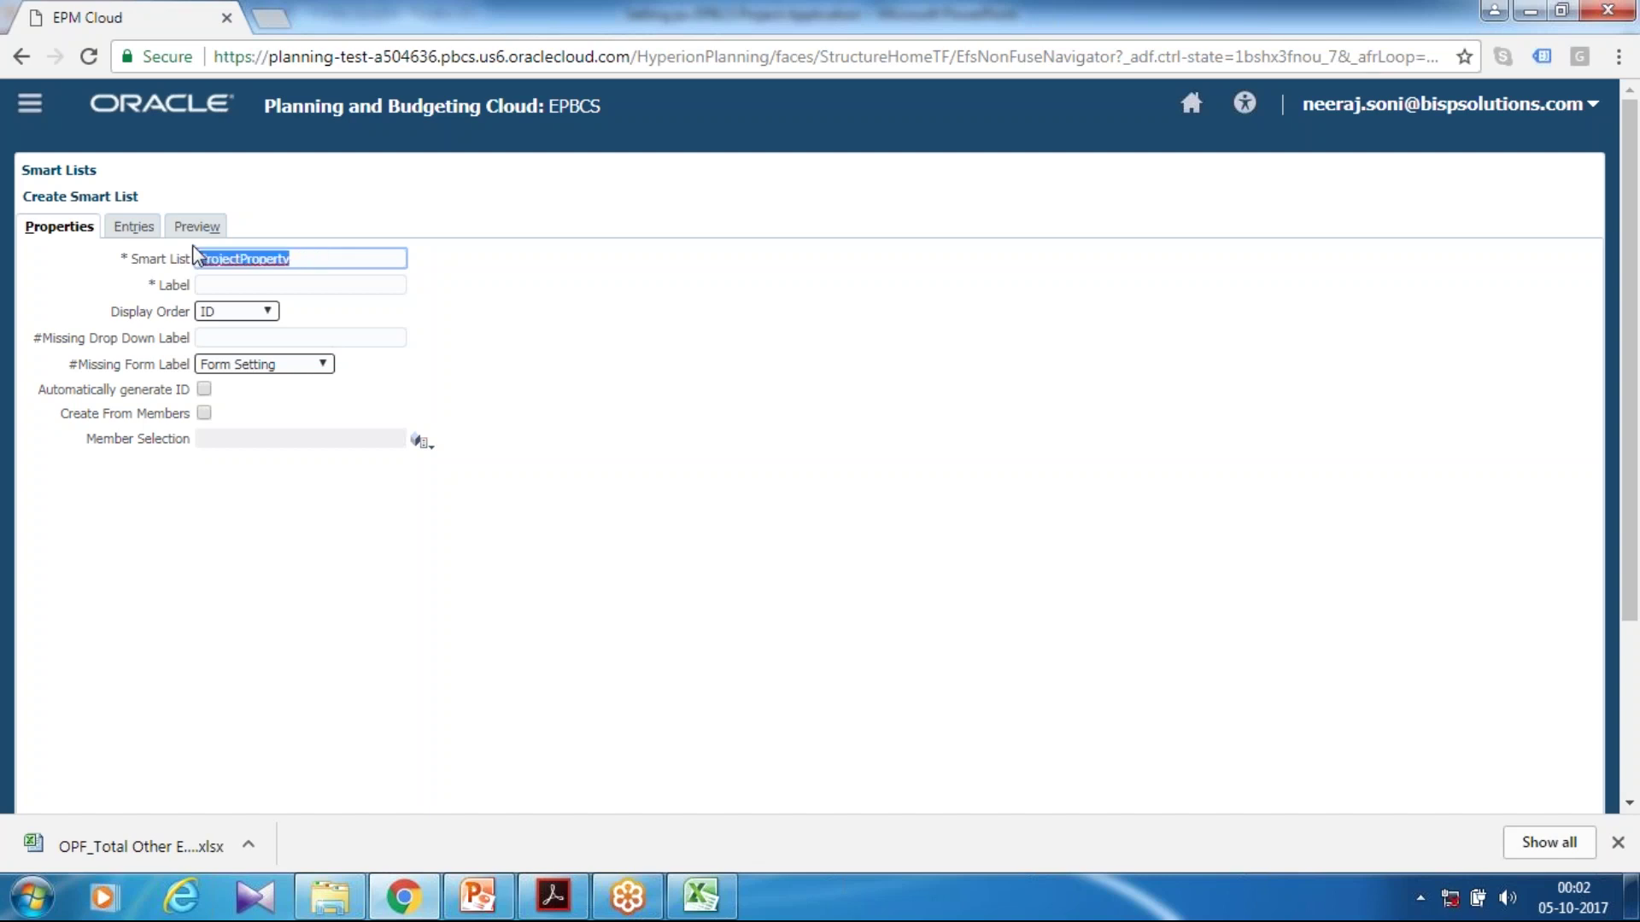
click(302, 285)
key(ctrl+v)
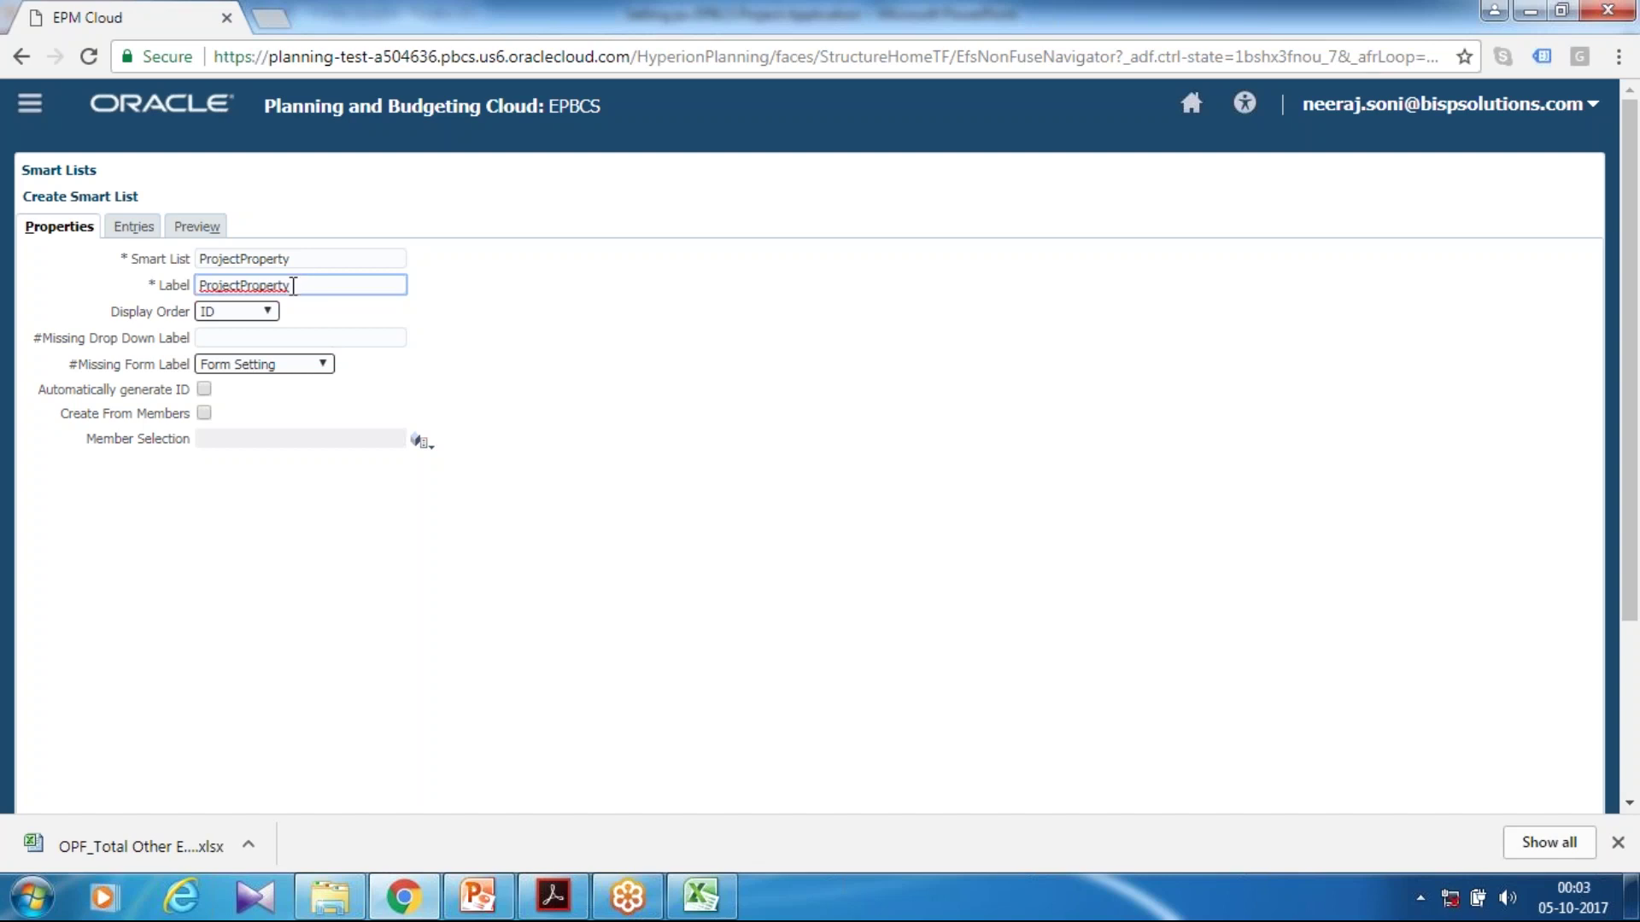
- Add a first entry with the name Information Technology to the ProjectProperty smart list
click(139, 227)
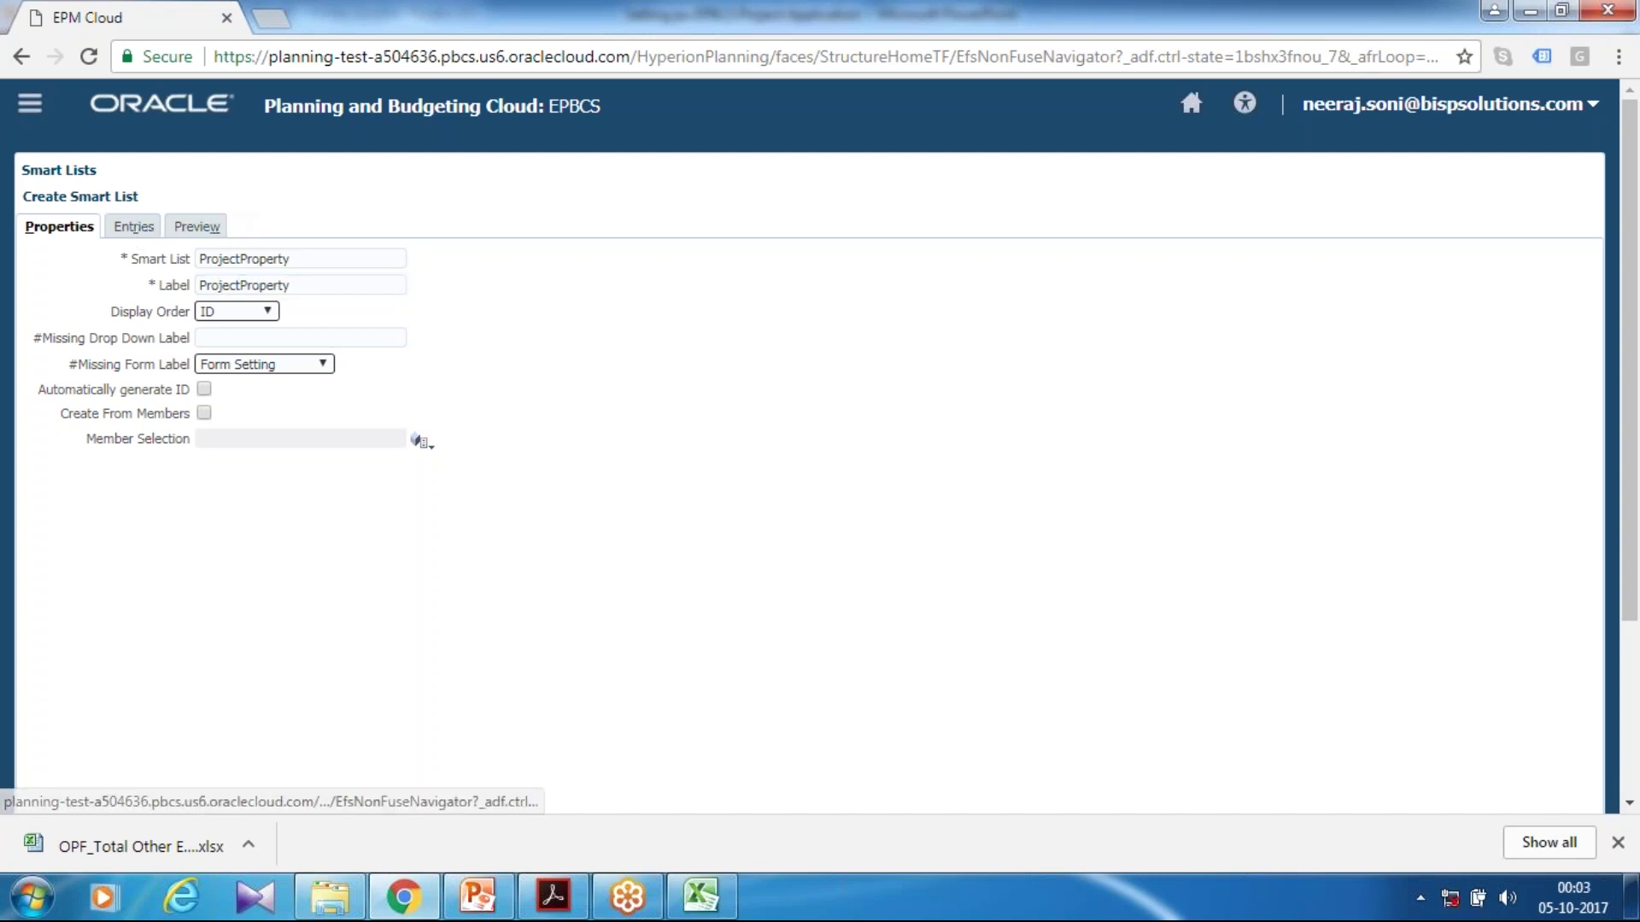
click(168, 258)
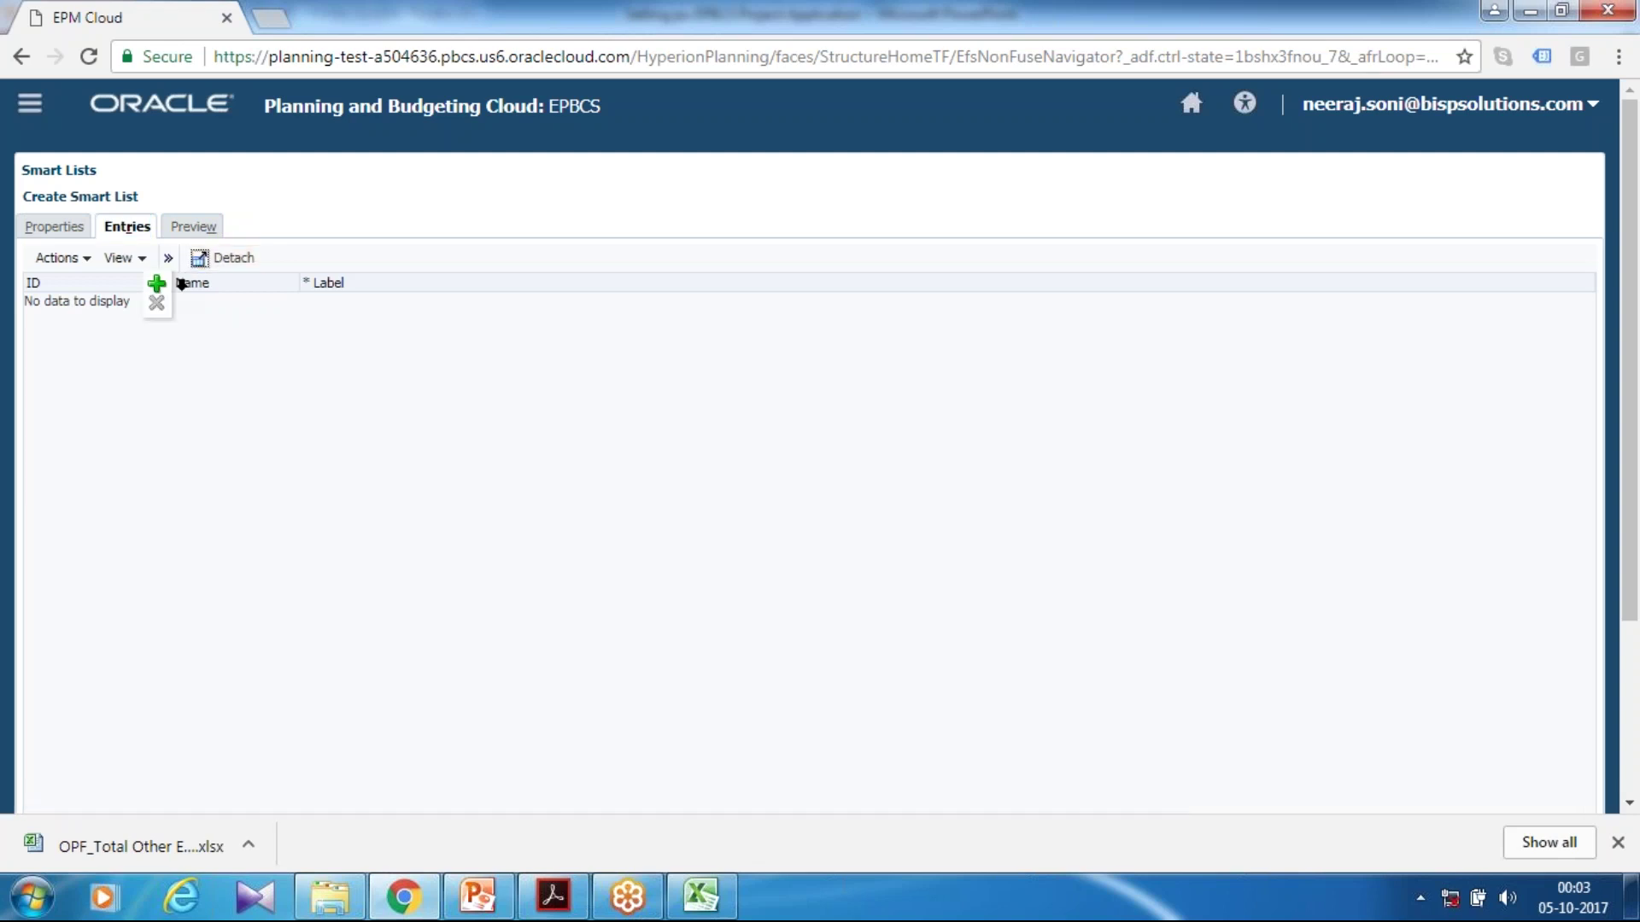
click(156, 283)
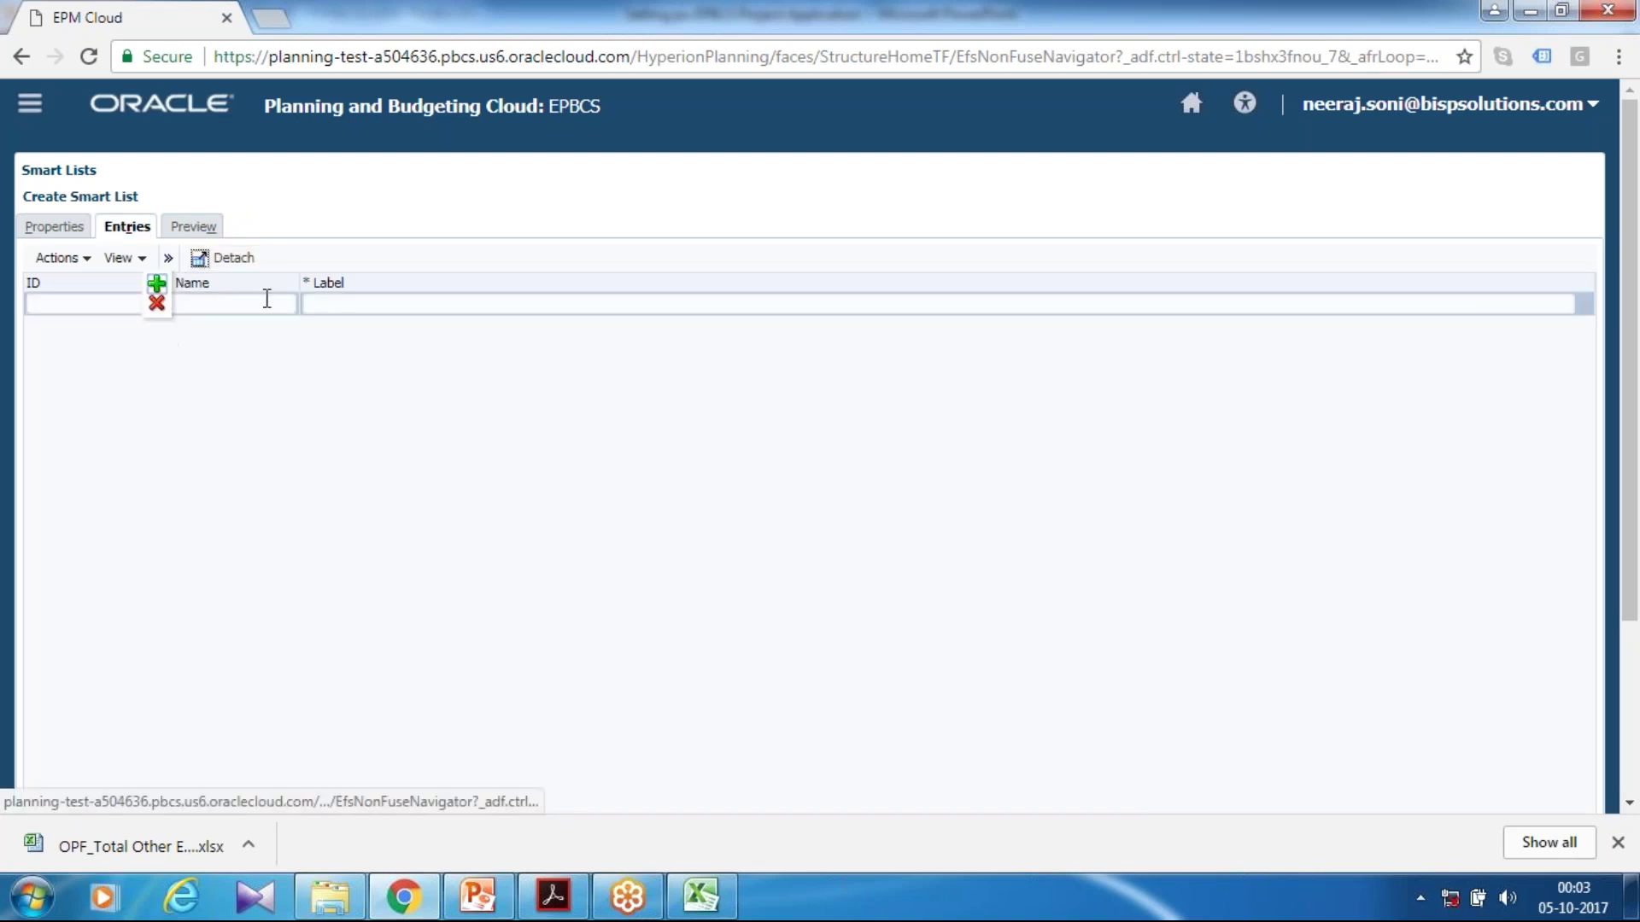
click(274, 304)
text(Int)
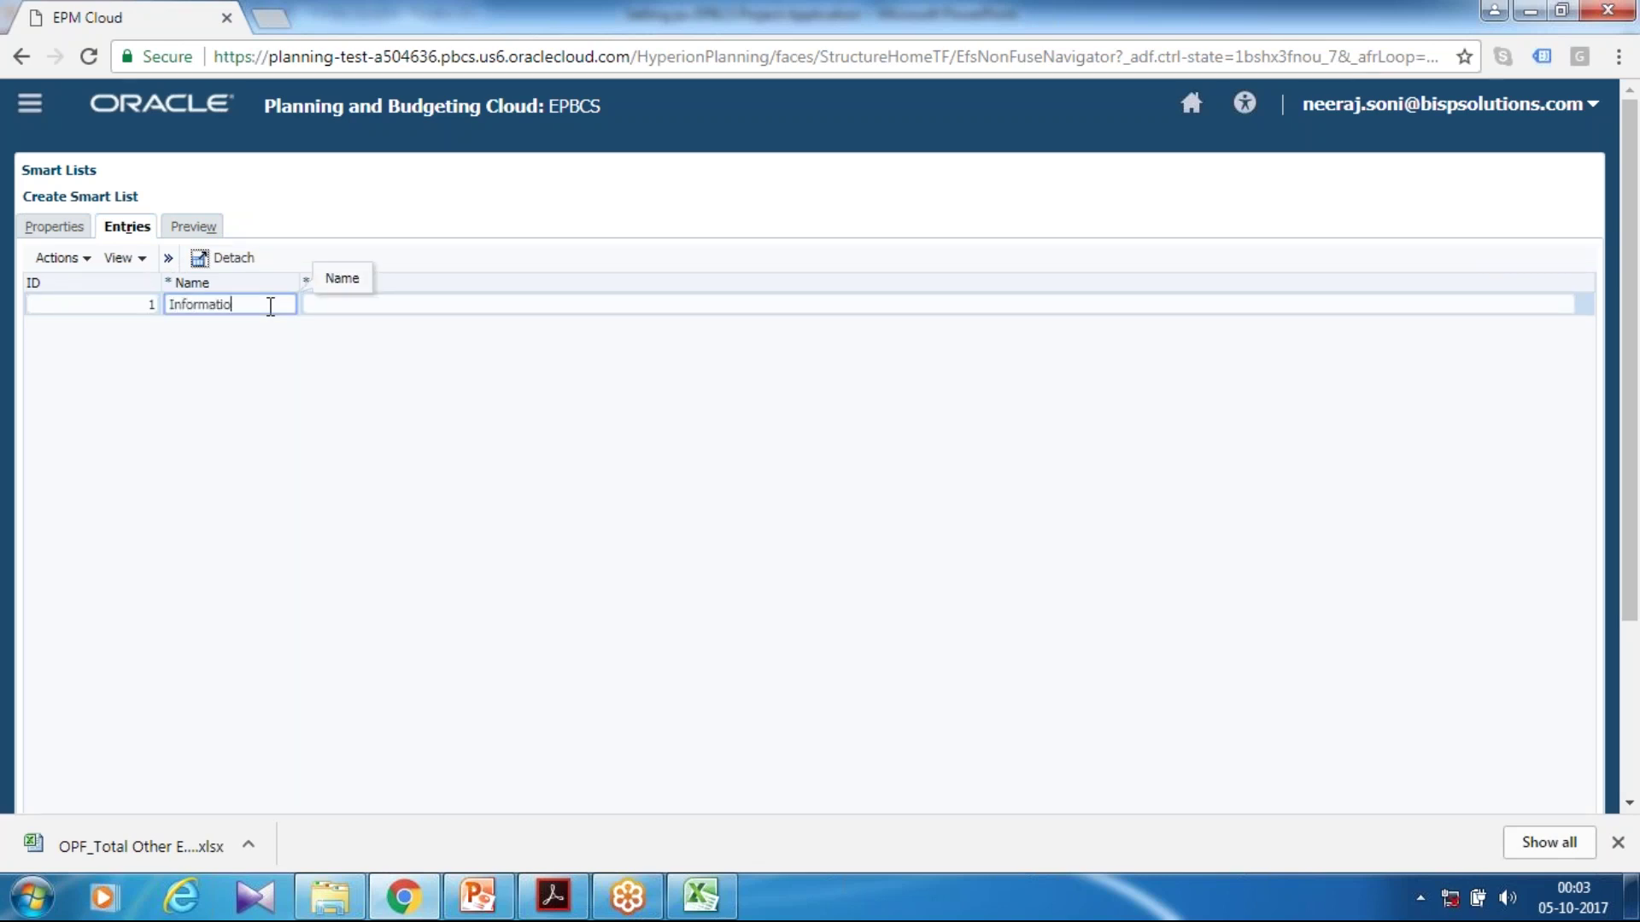
text(ormation Technology)
key(Tab)
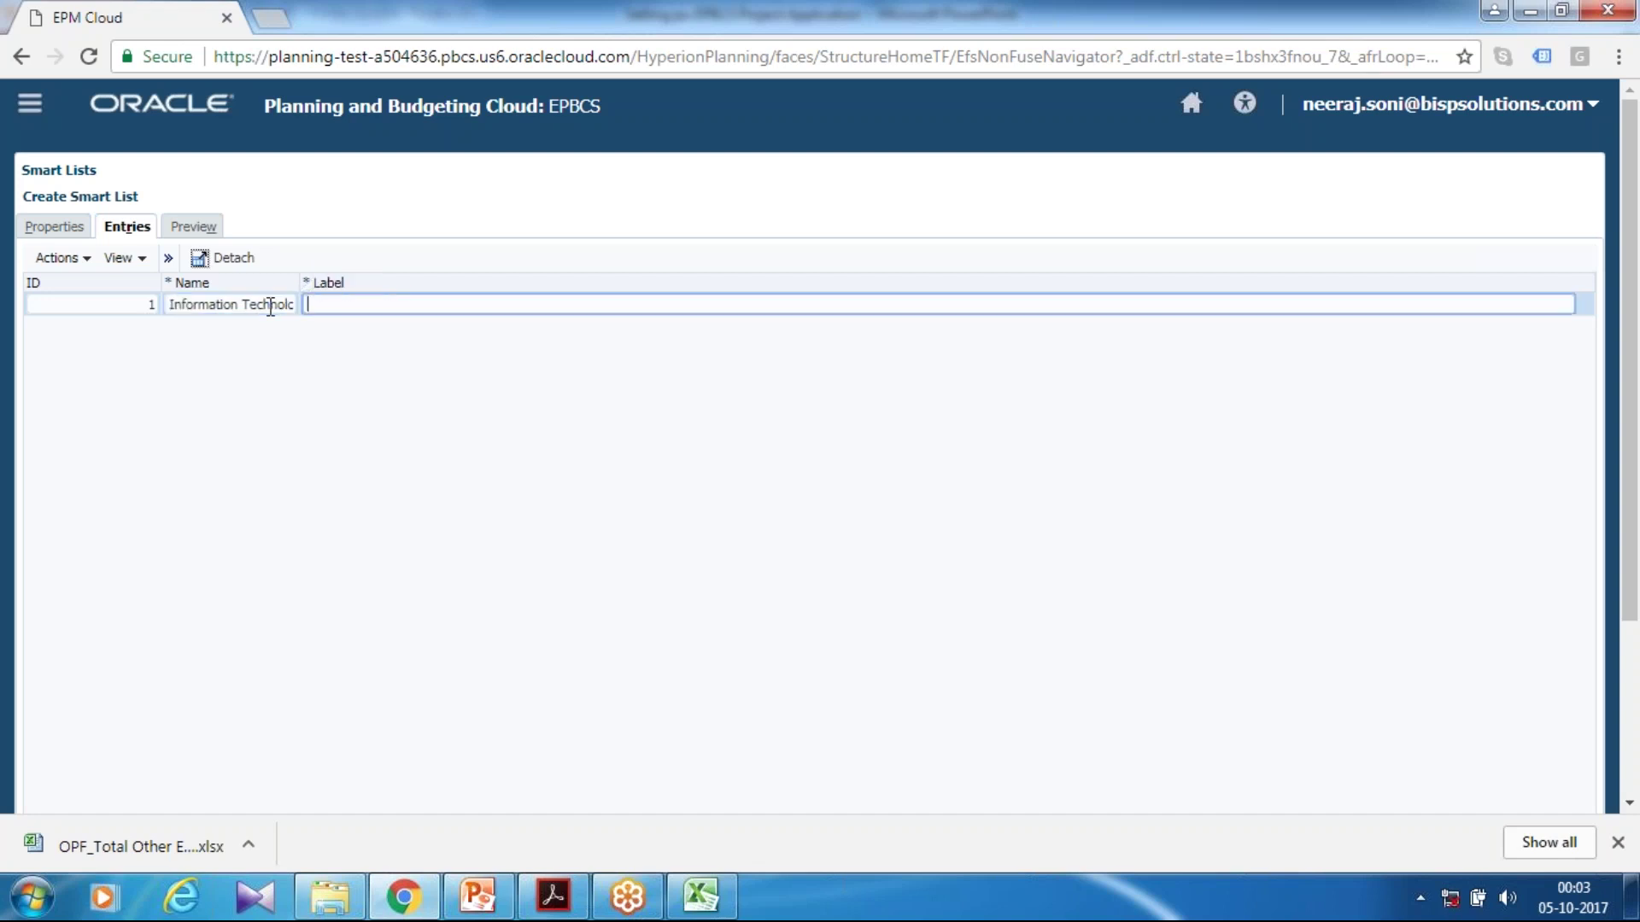
- Add a second smart list entry named New Product Development and try to save the smart list
click(168, 258)
click(157, 283)
click(251, 331)
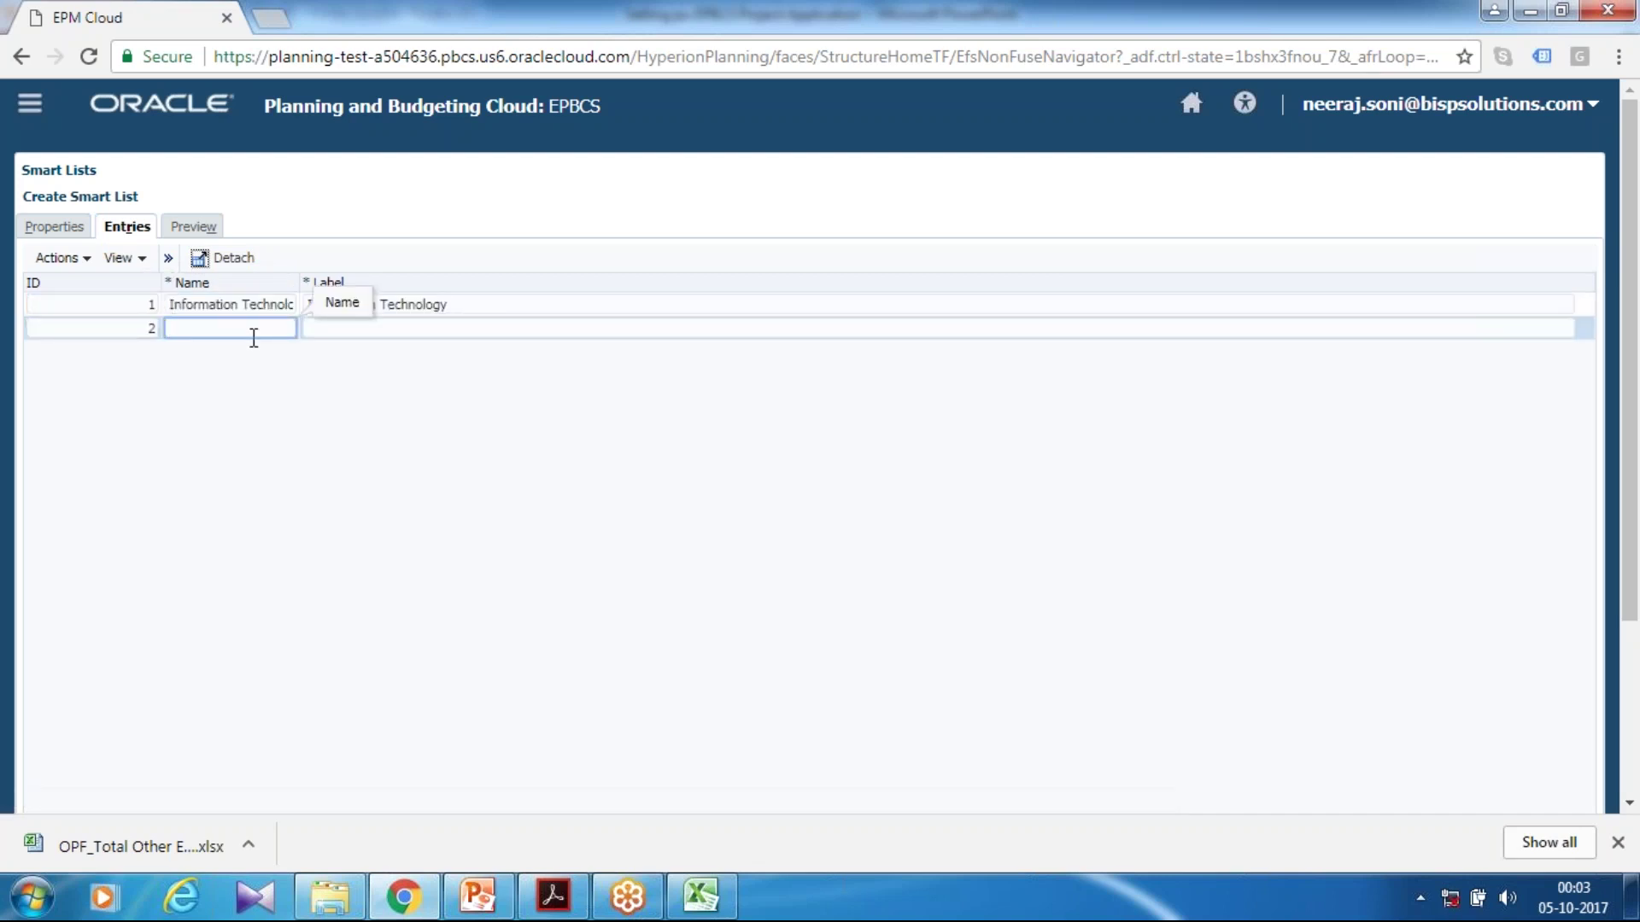
text(New Proj)
text(uct Development)
key(Tab)
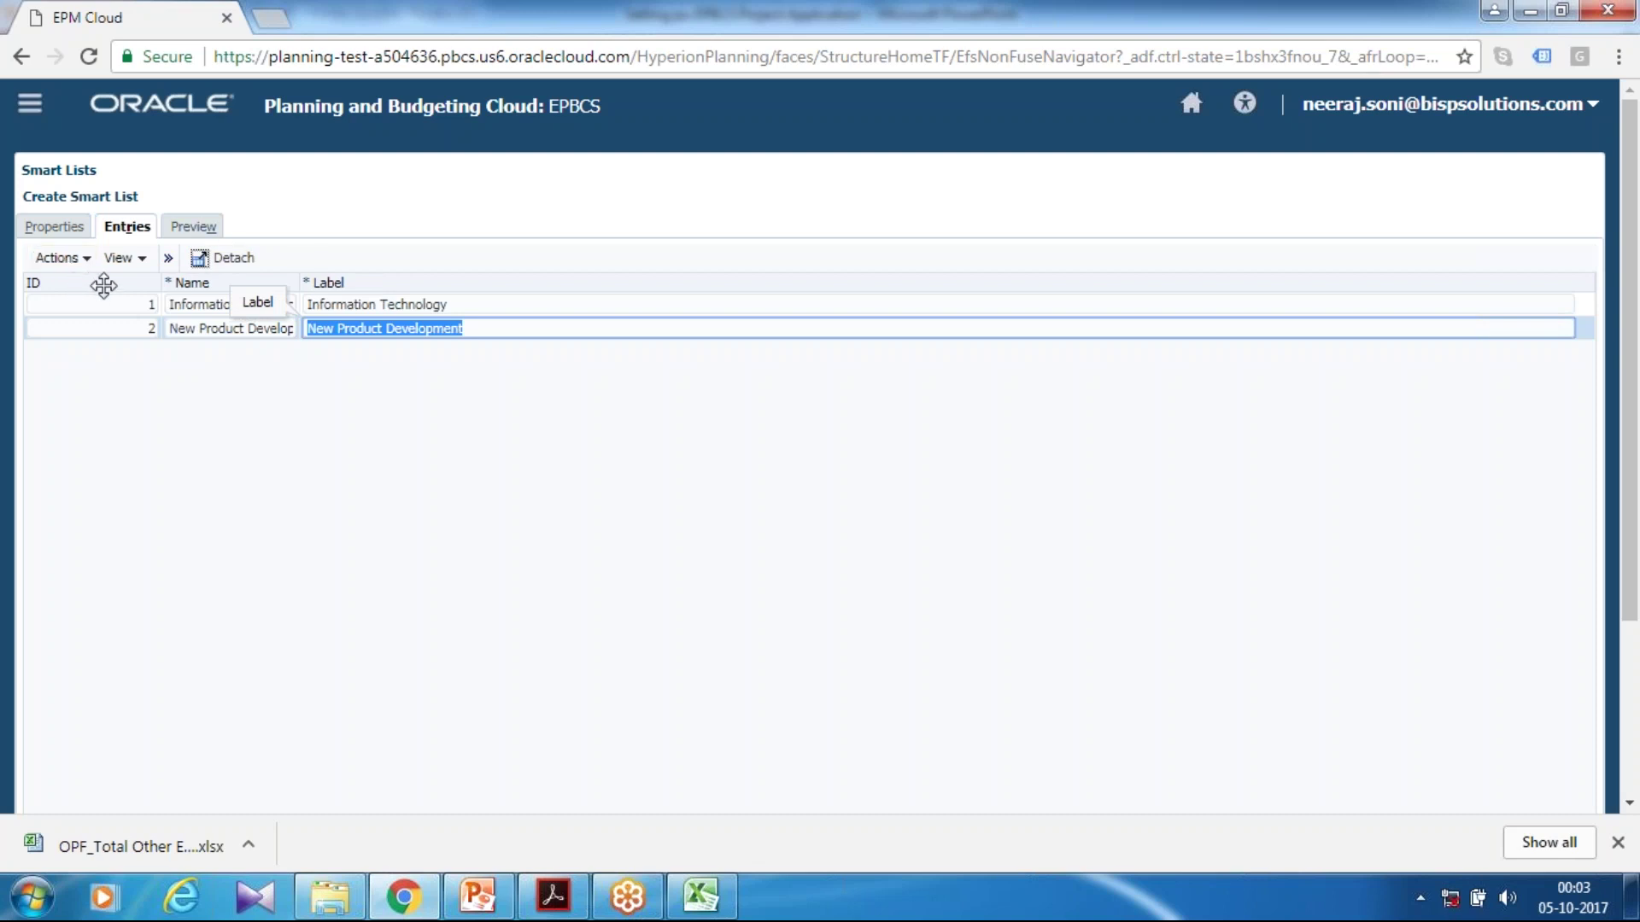
scroll(1435, 735, down, 3)
click(1493, 772)
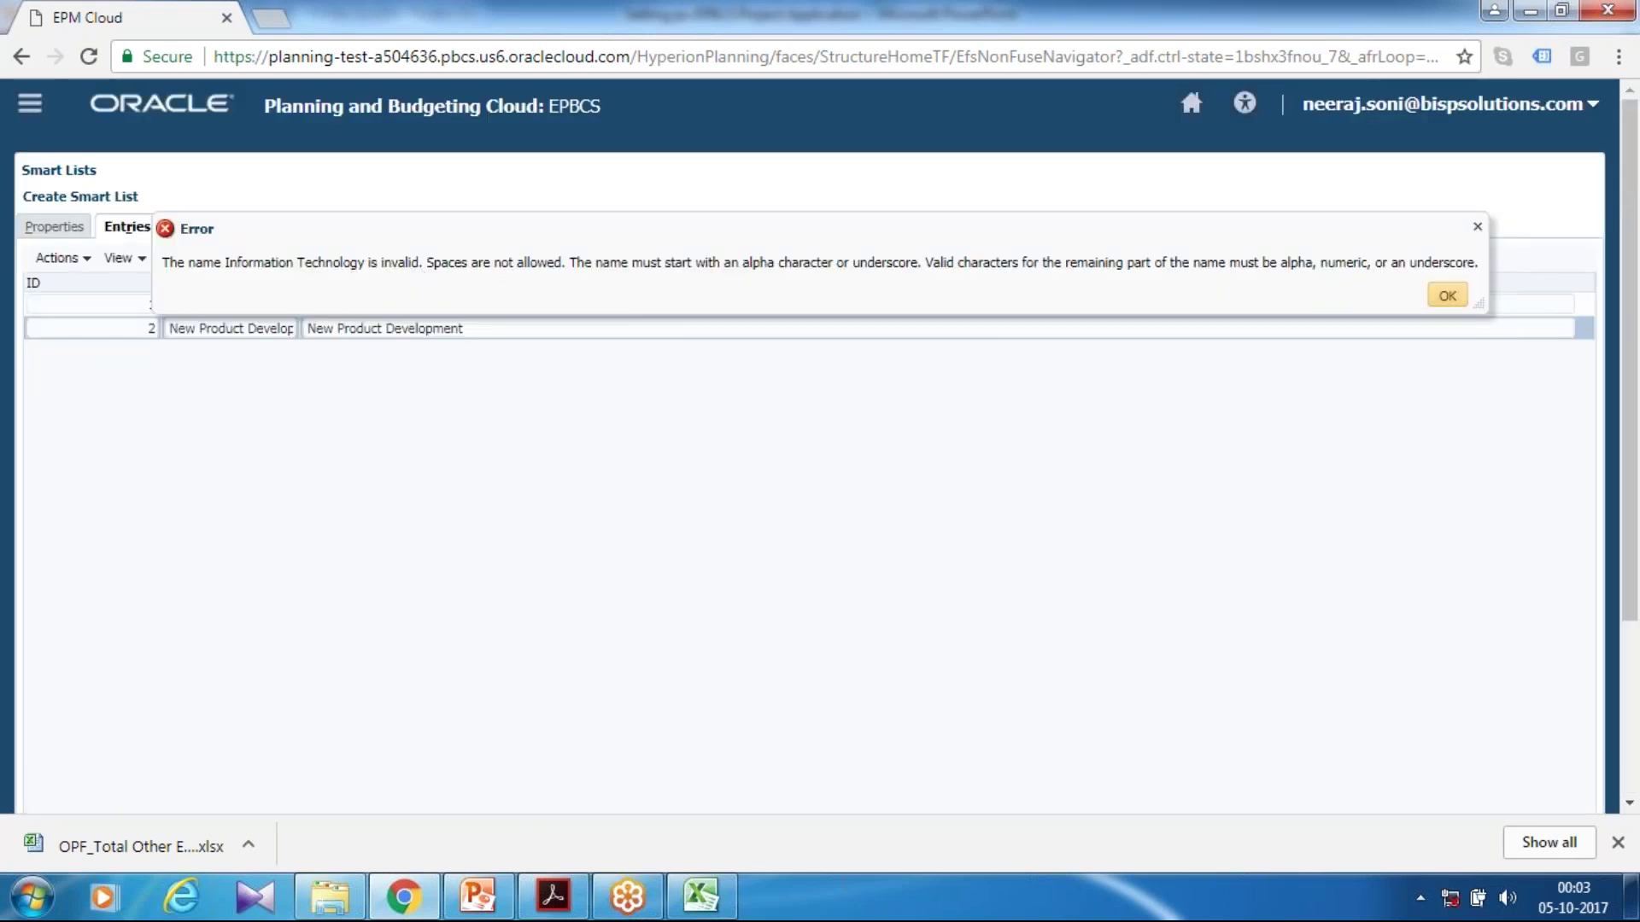
click(1448, 295)
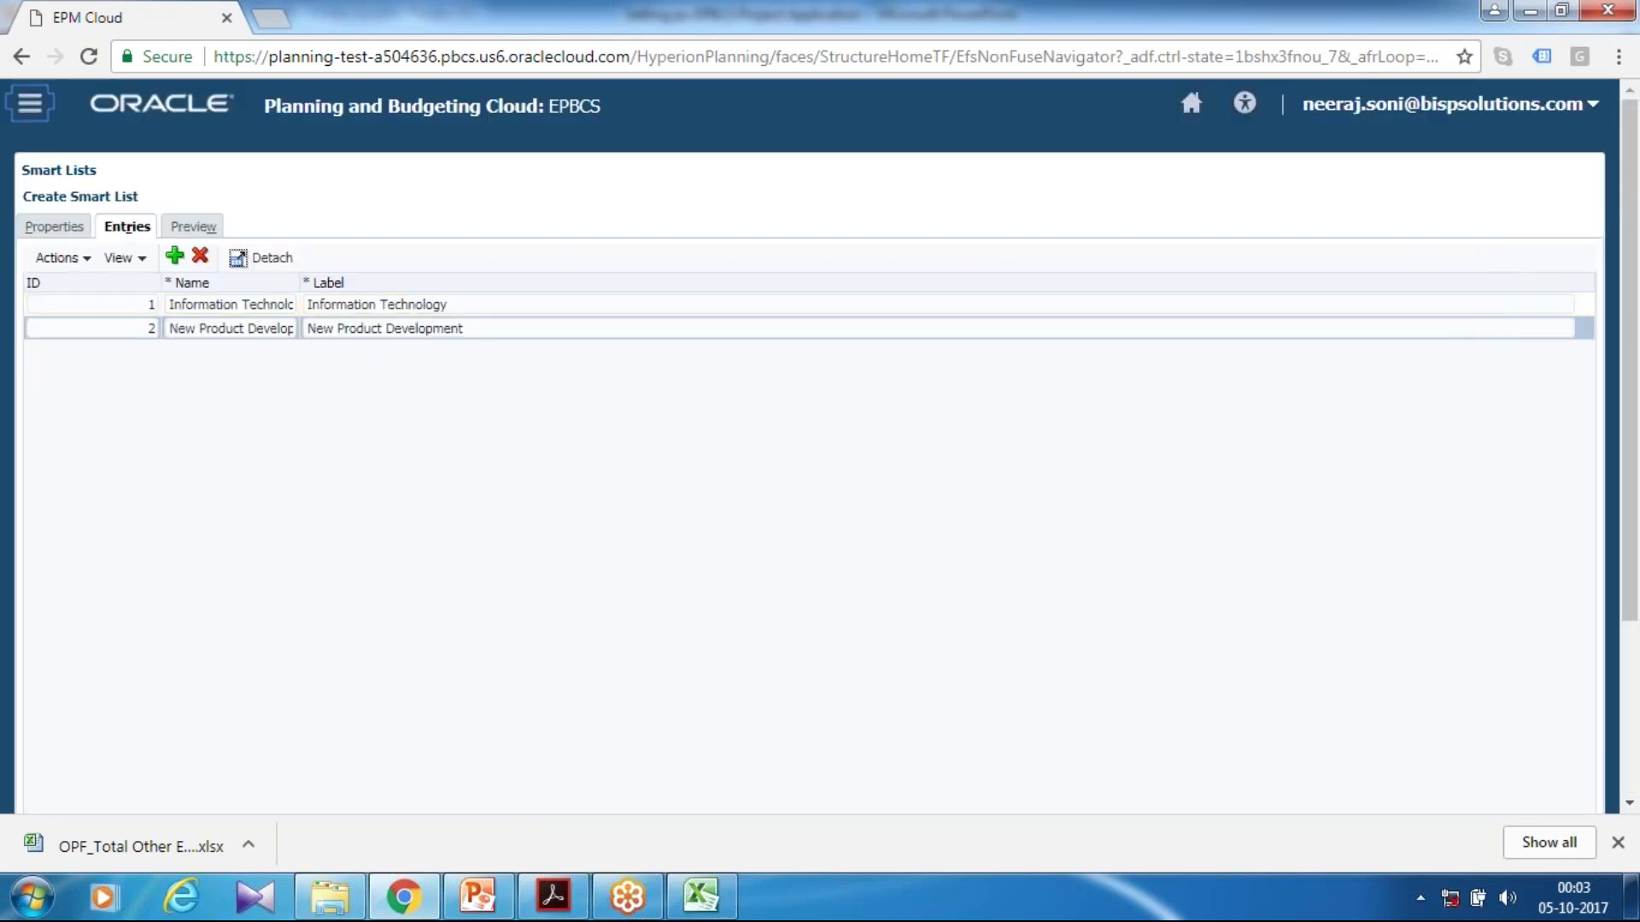
- Change the entry names to IT for Information Technology and NPD for New Product Development, keeping their labels
click(1613, 632)
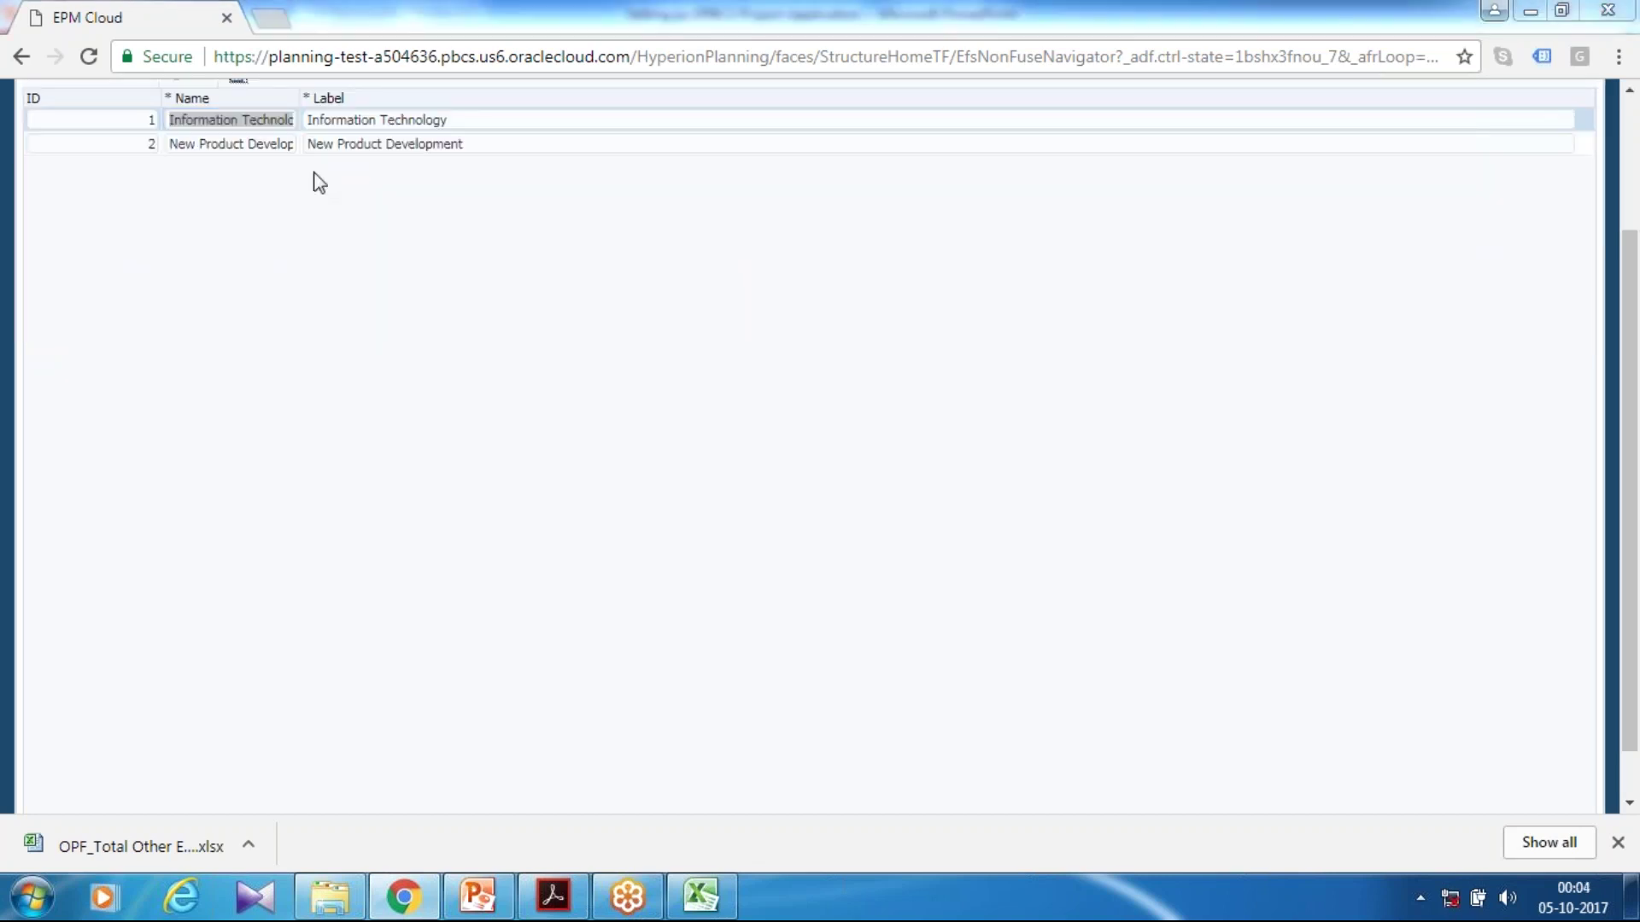
click(235, 120)
scroll(235, 120, up, 2)
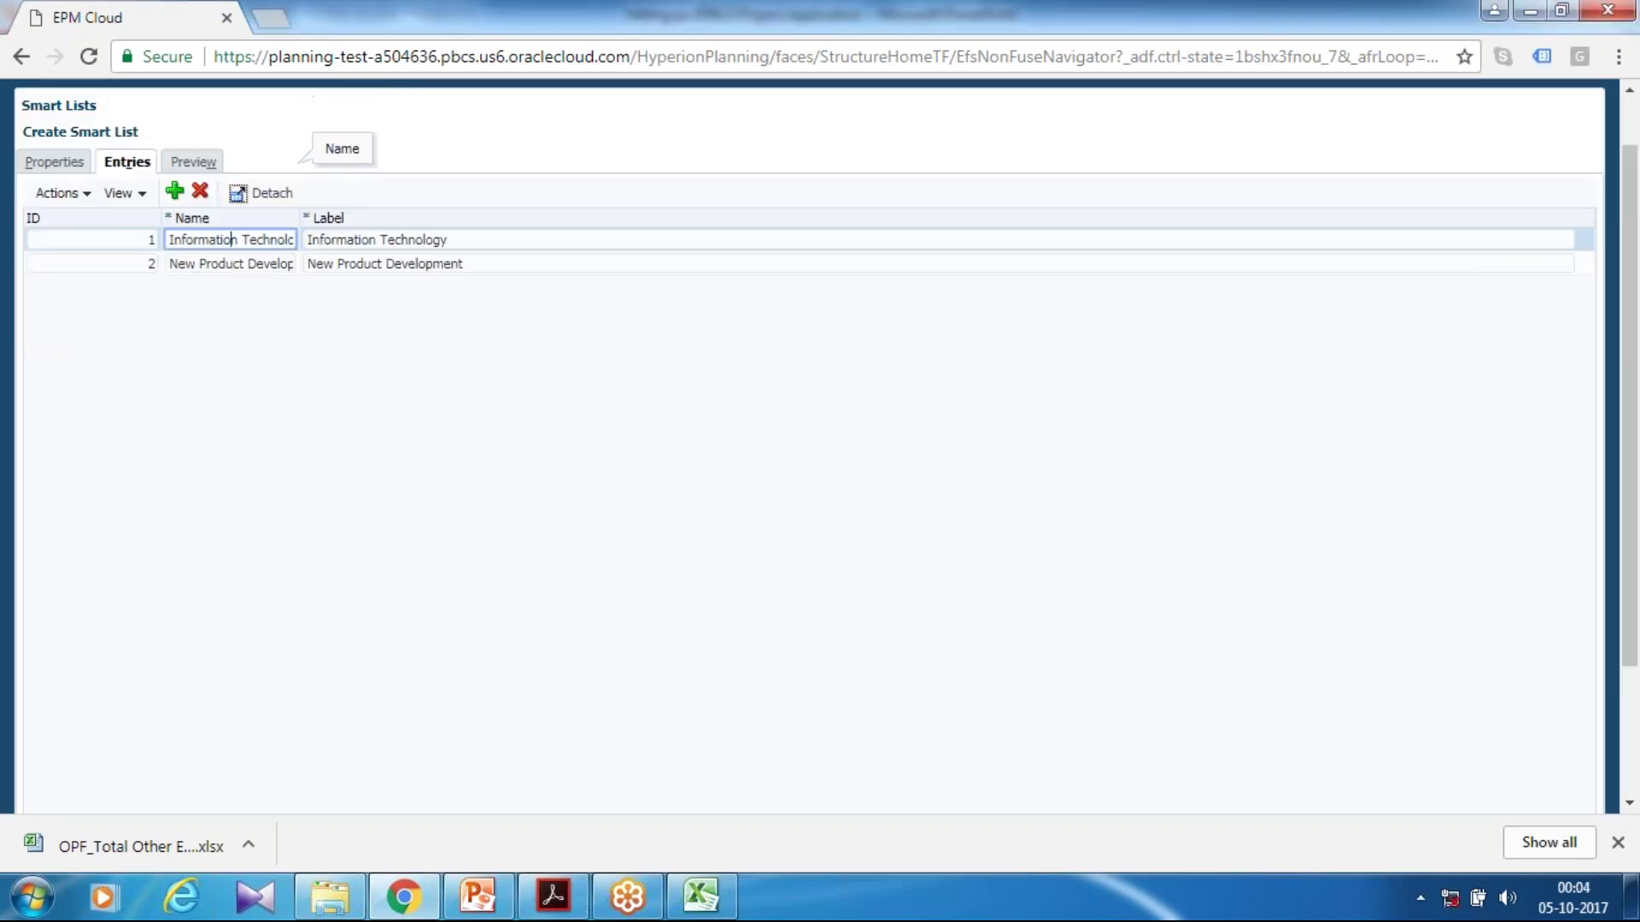
shift+click(244, 242)
key(shift+End)
text(IT)
key(Tab)
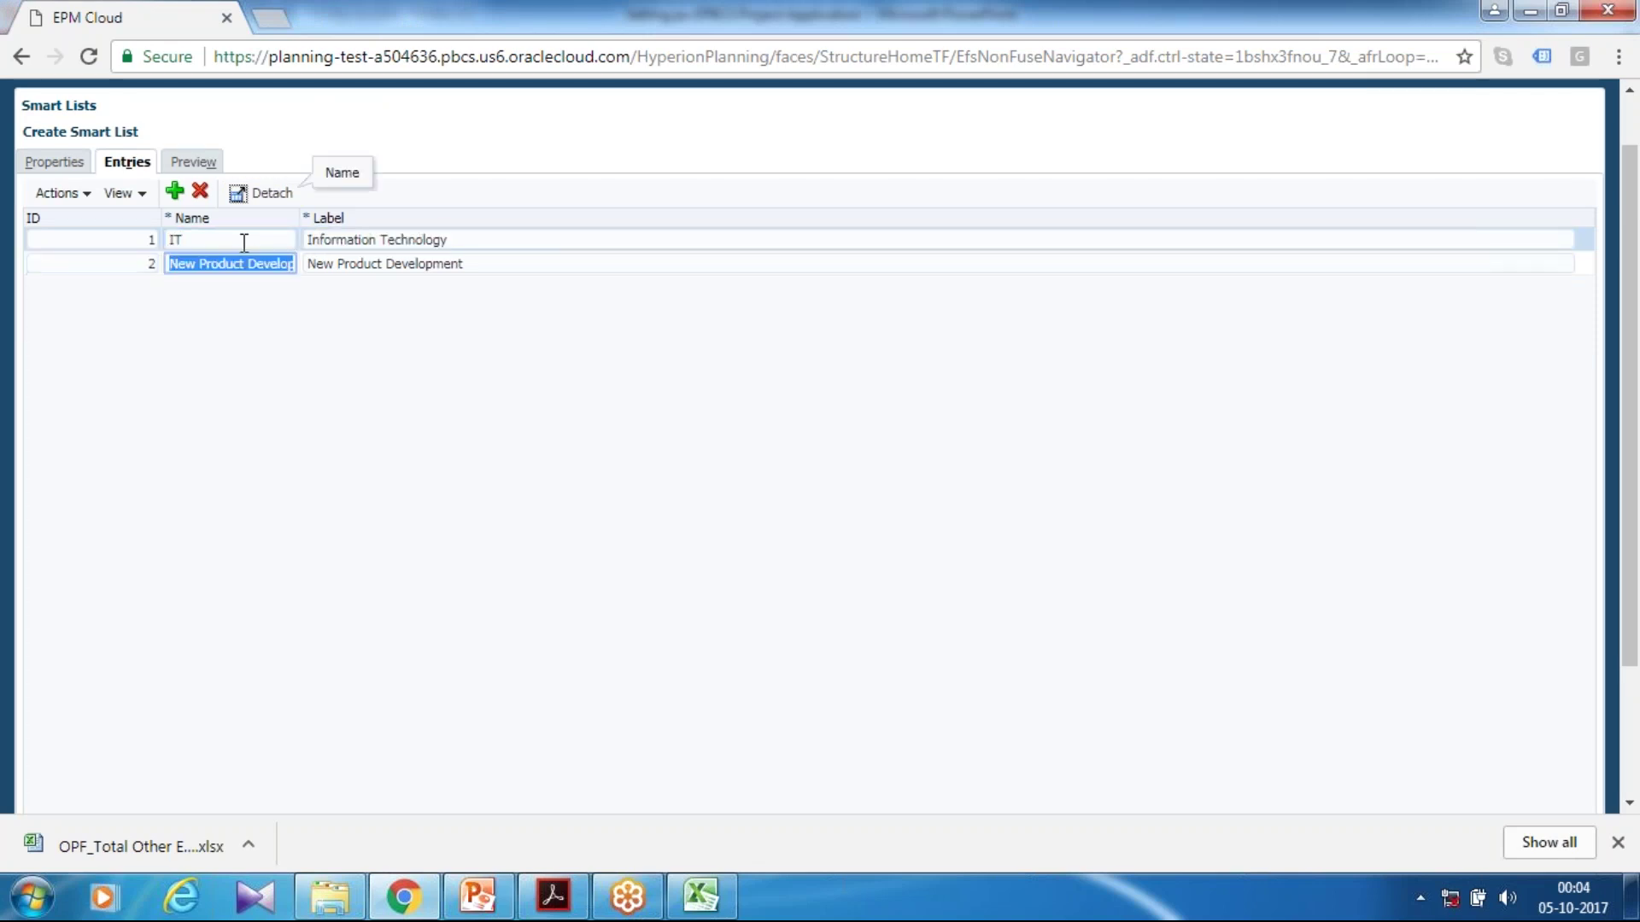
text(NPD)
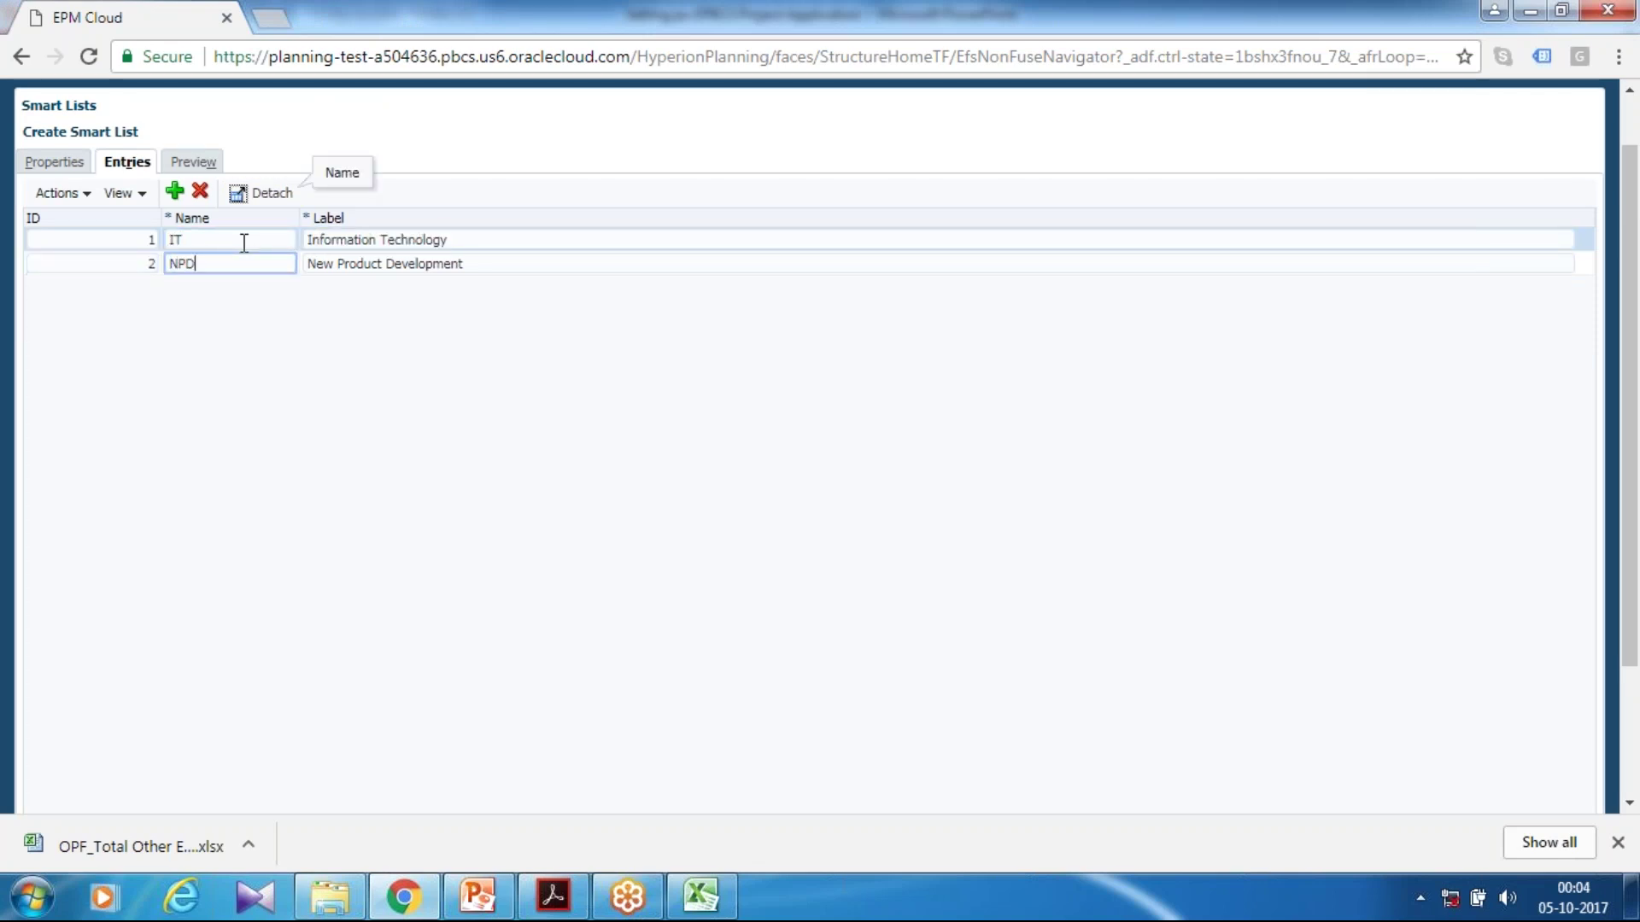
- Save the ProjectProperty smart list and check the list of smart lists
scroll(1405, 582, down, 2)
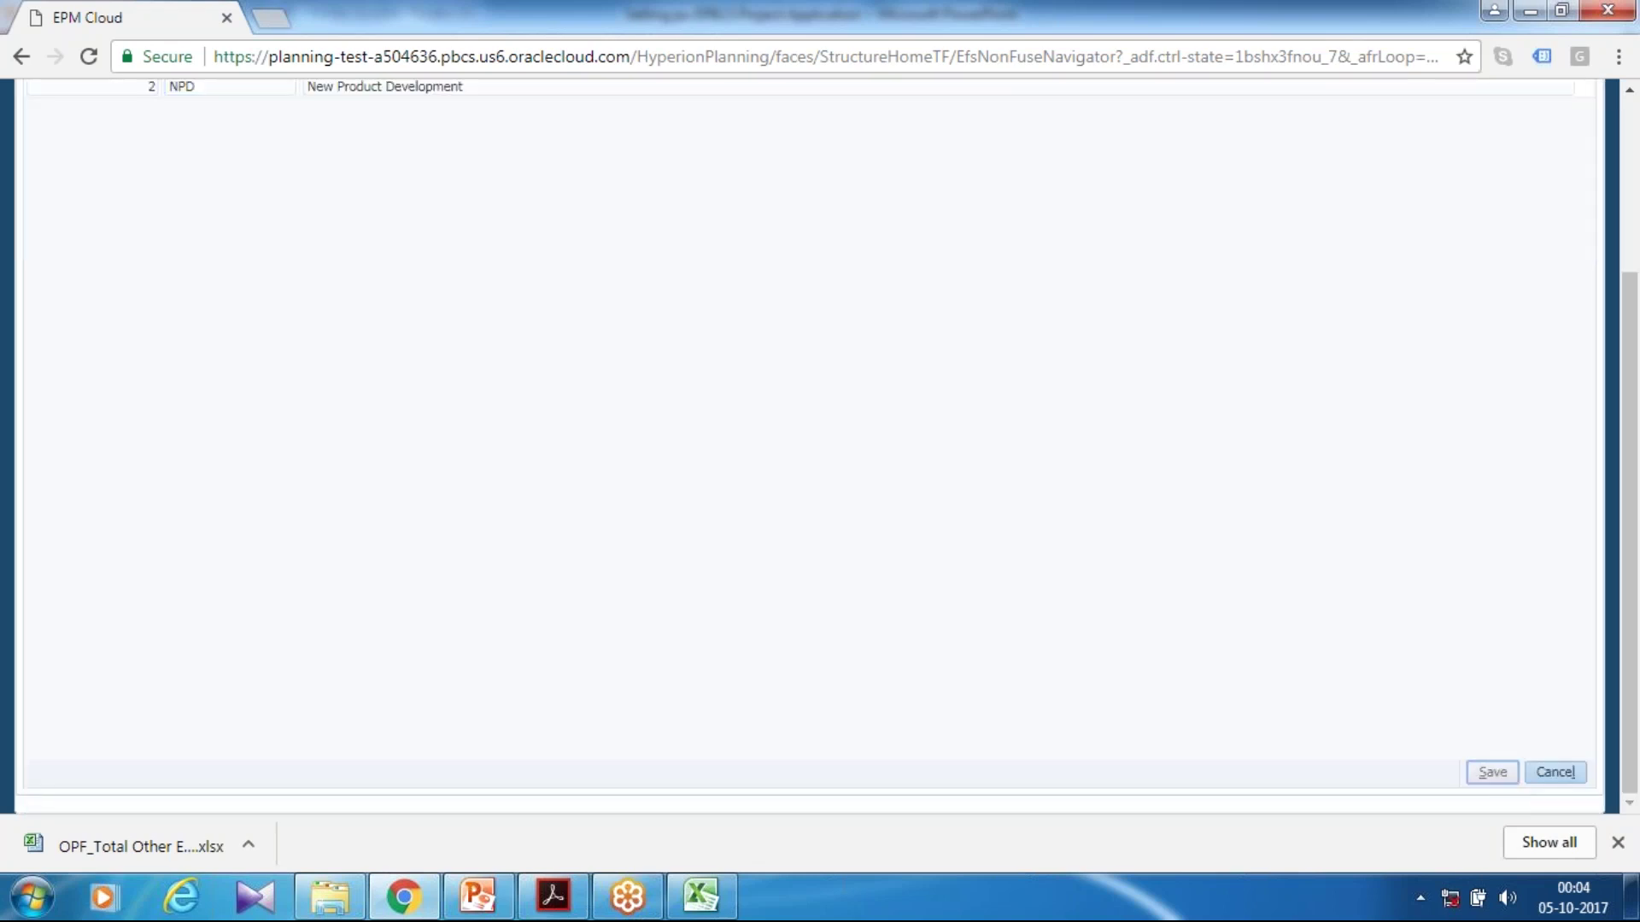
click(1554, 772)
click(1432, 293)
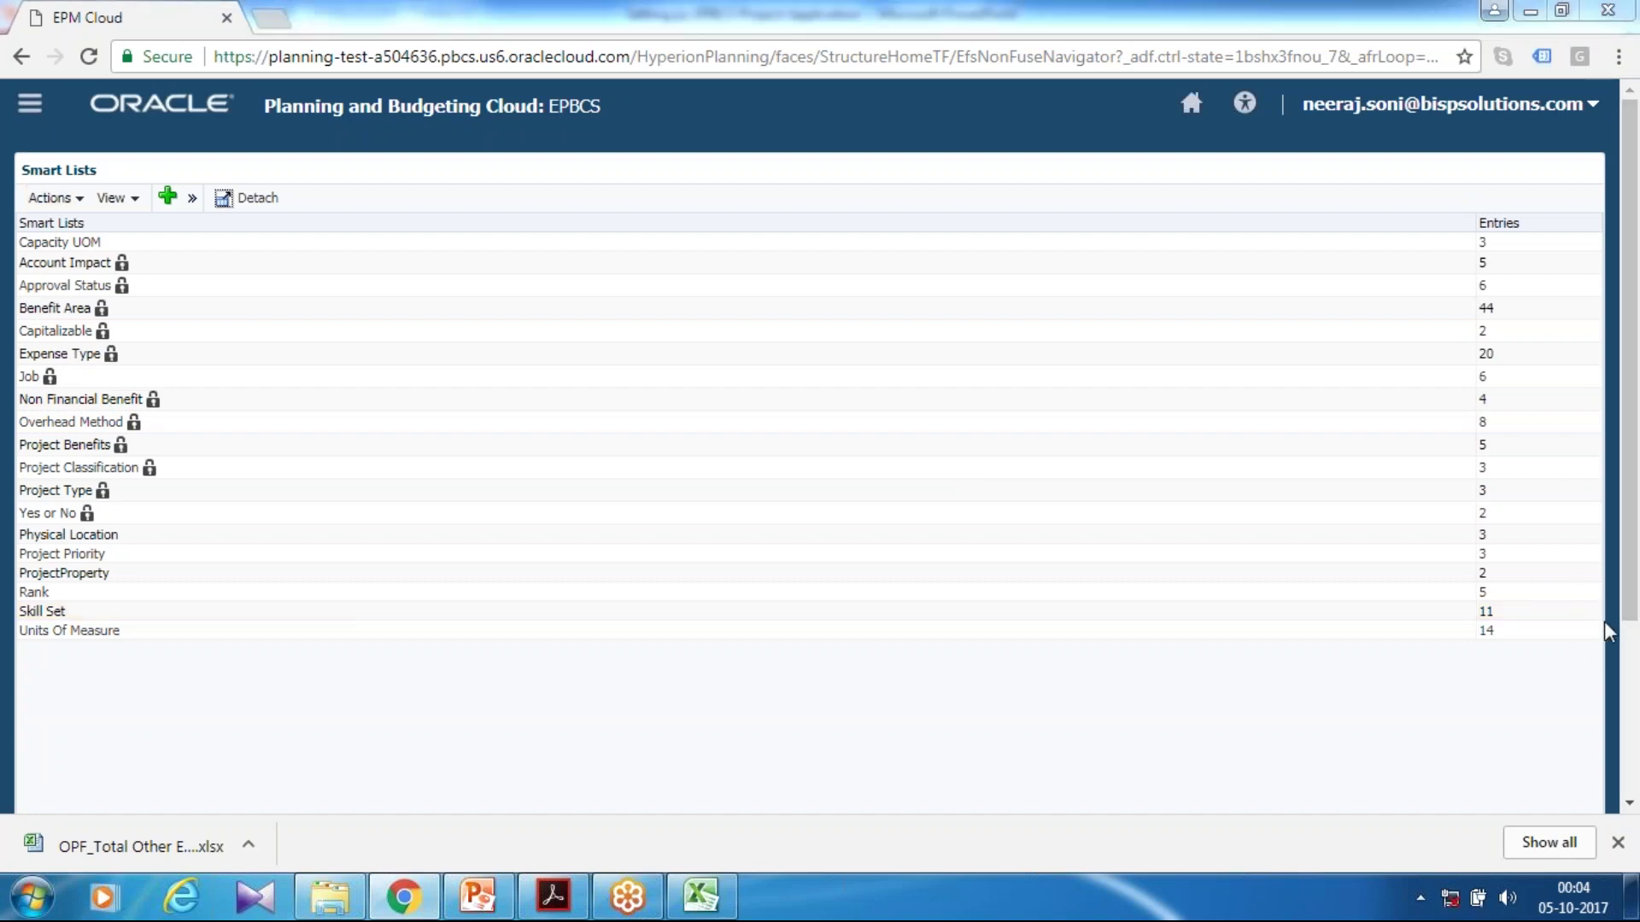
scroll(1164, 733, down, 3)
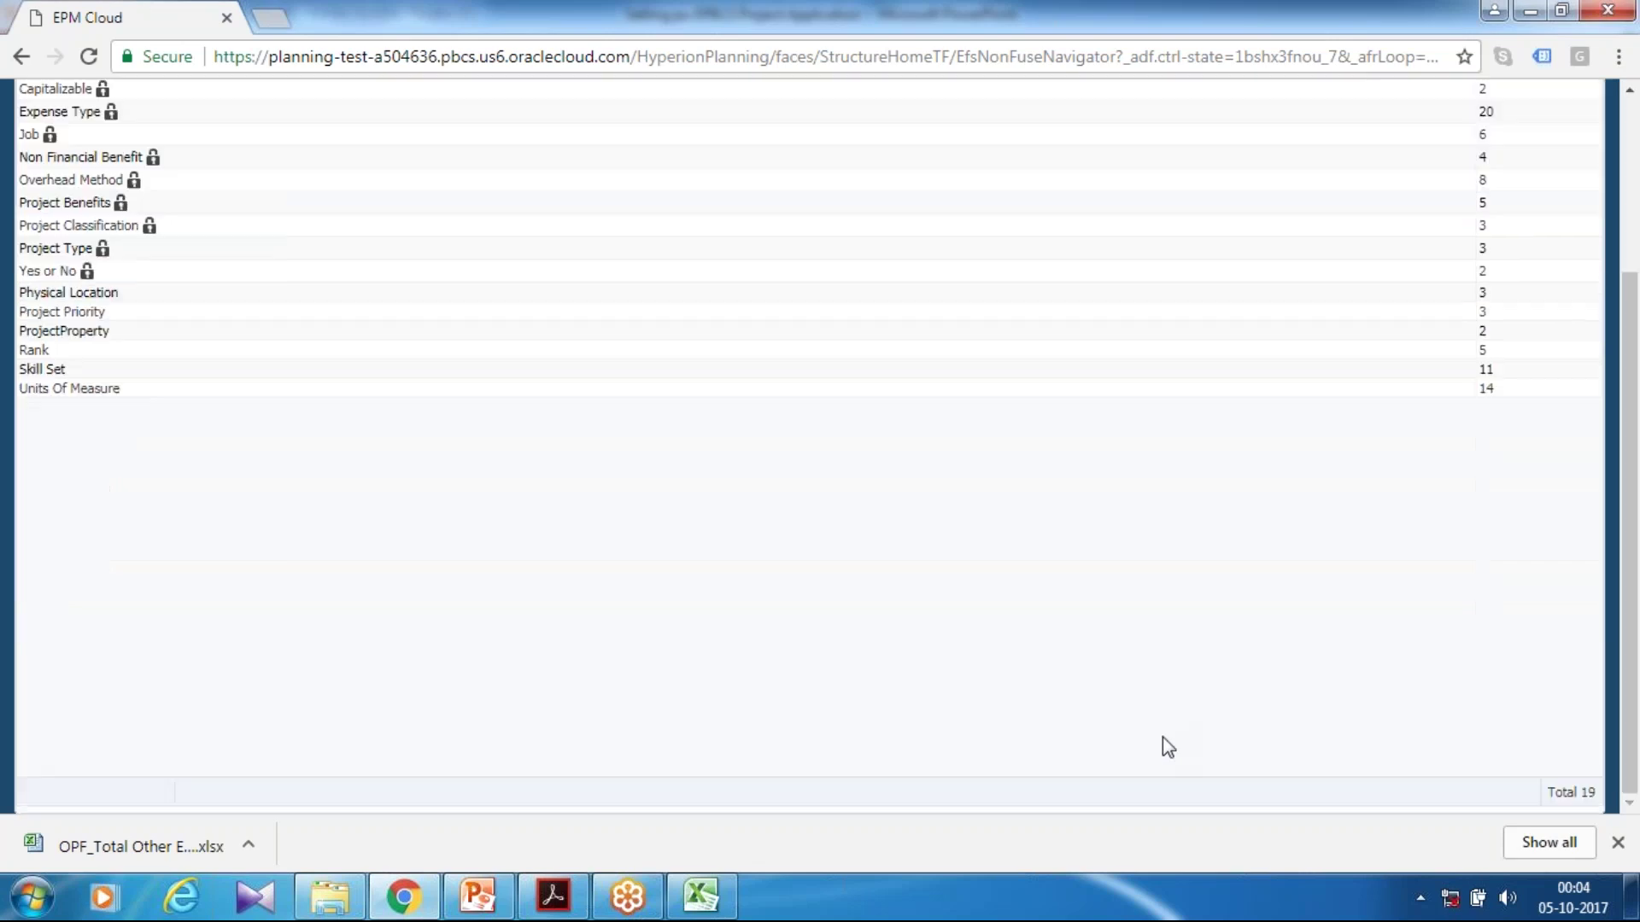
scroll(1170, 602, up, 3)
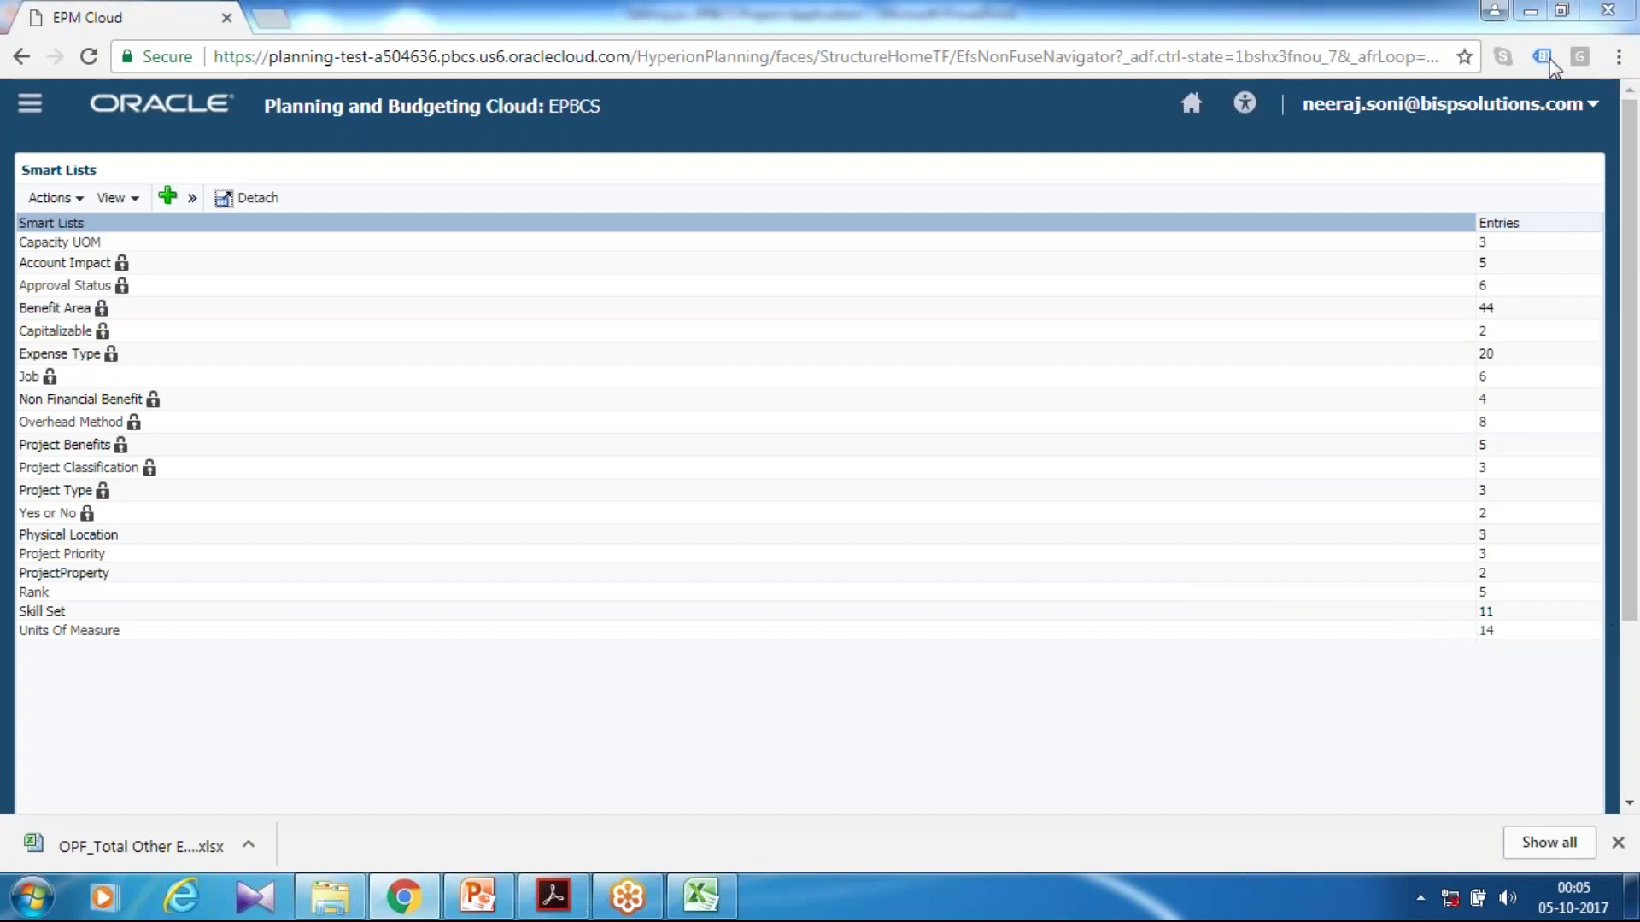
- Return to the application's Projects configuration and open Project Properties
click(1192, 103)
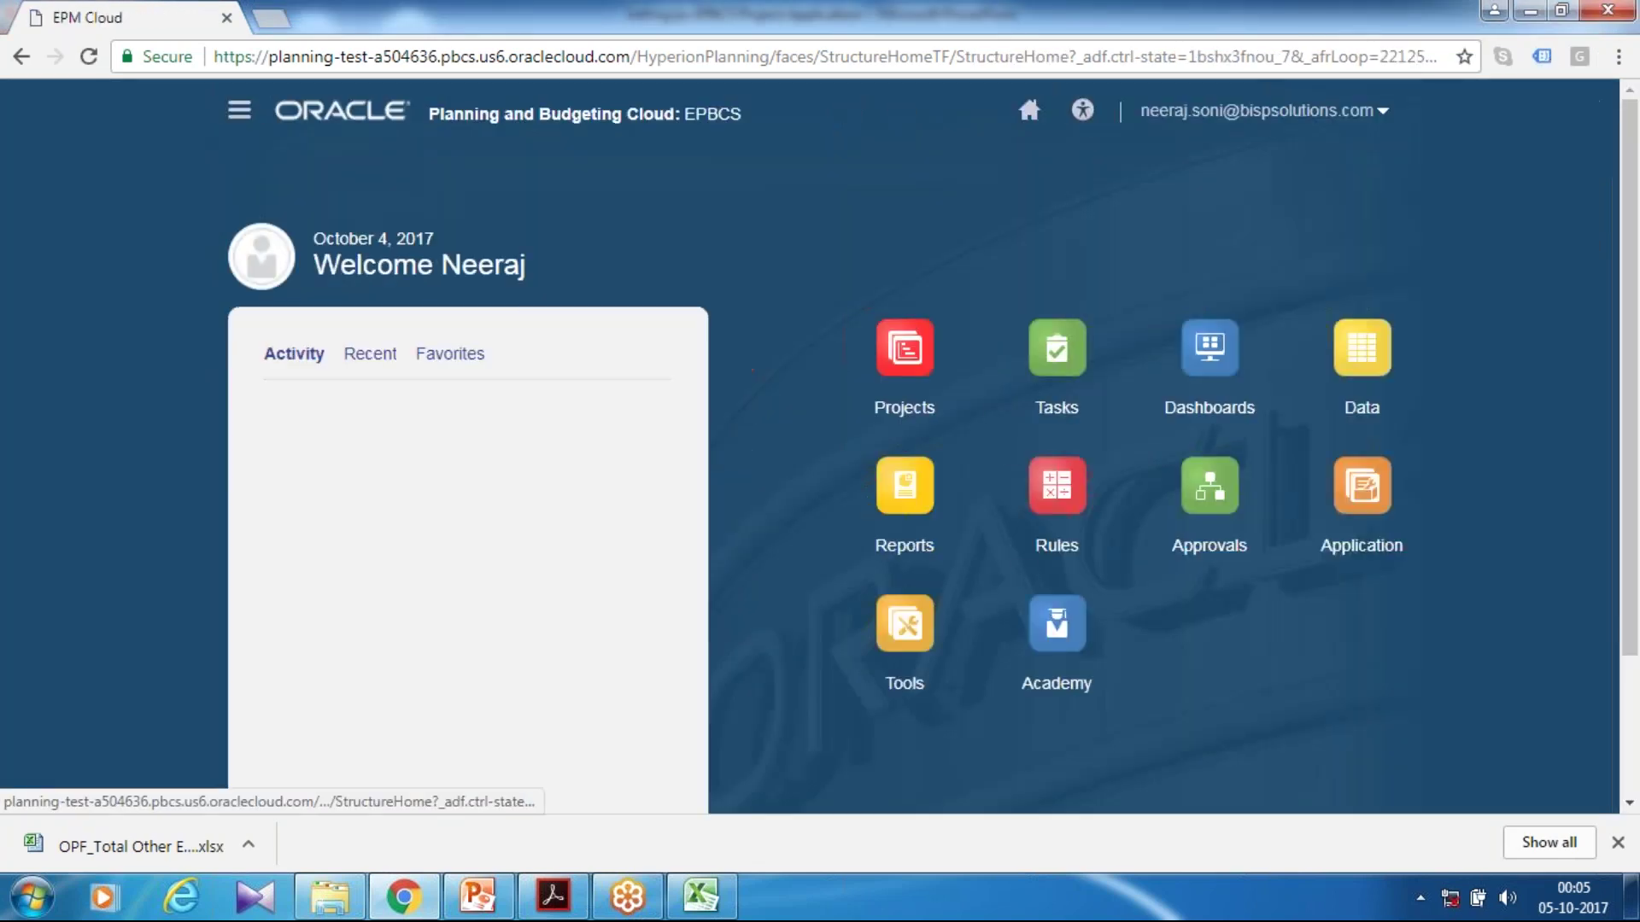
click(1338, 538)
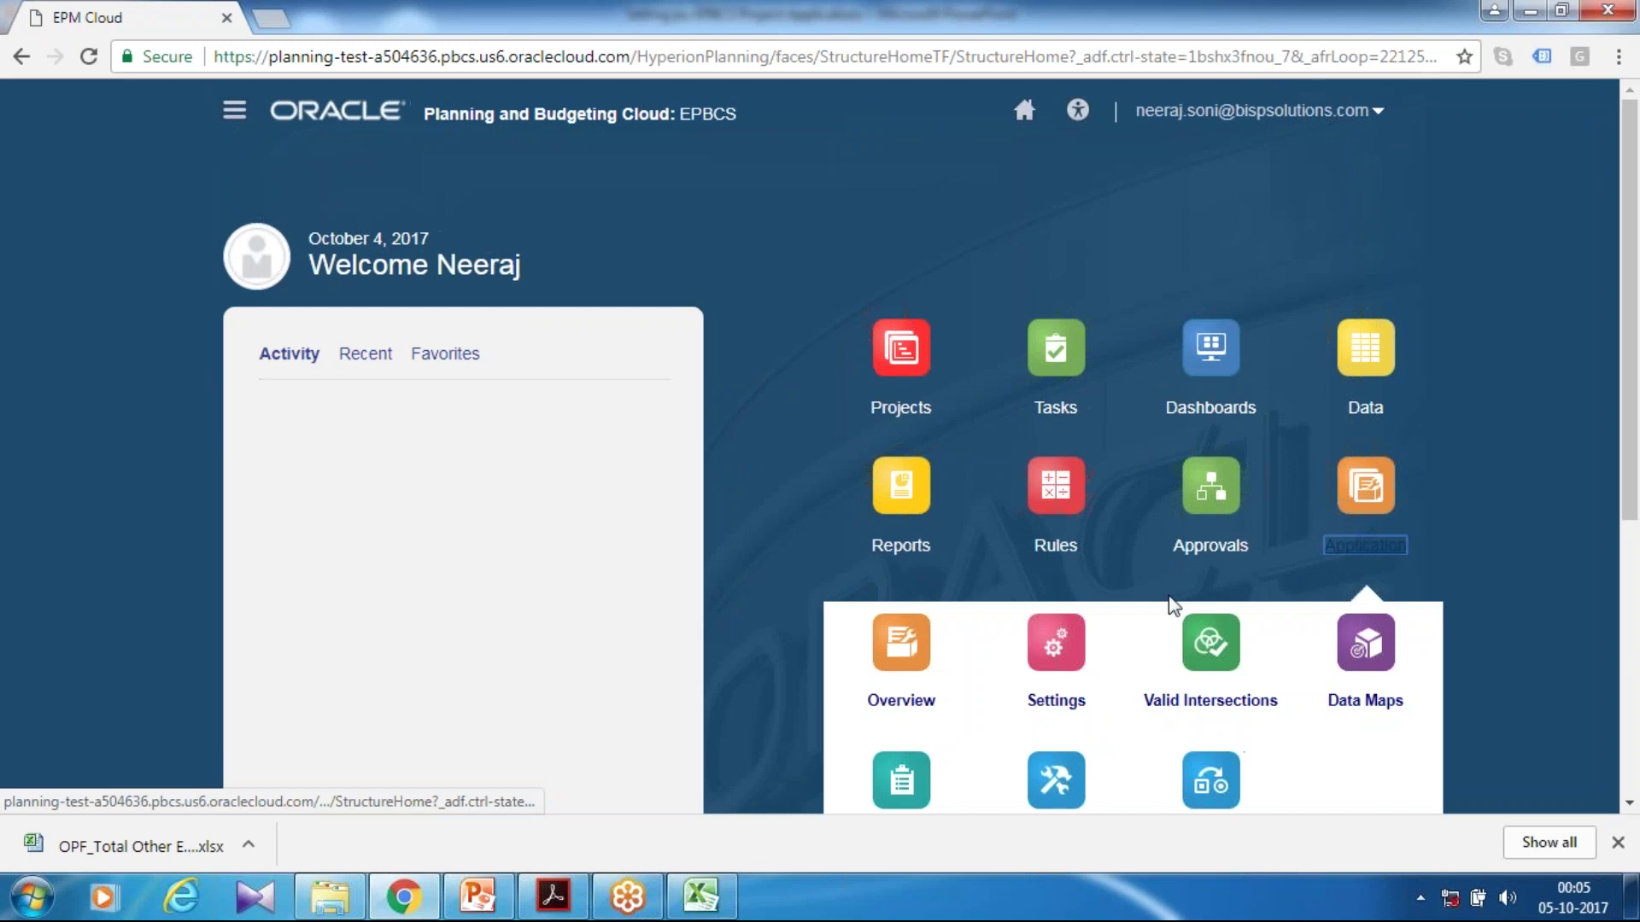
scroll(1171, 604, down, 4)
click(1056, 478)
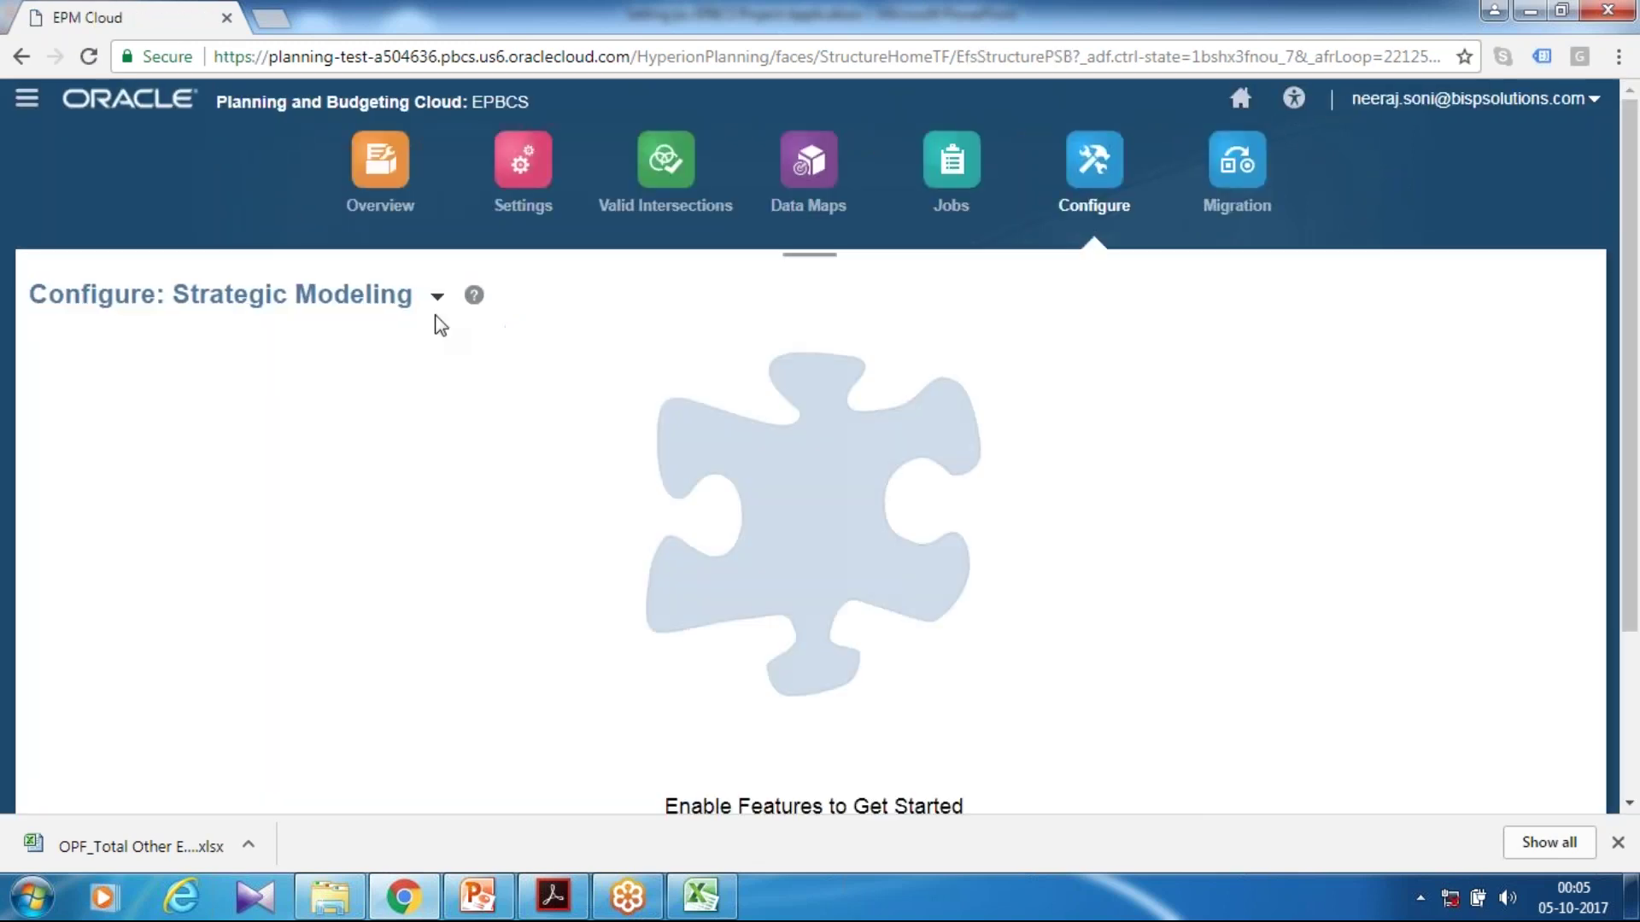
click(437, 296)
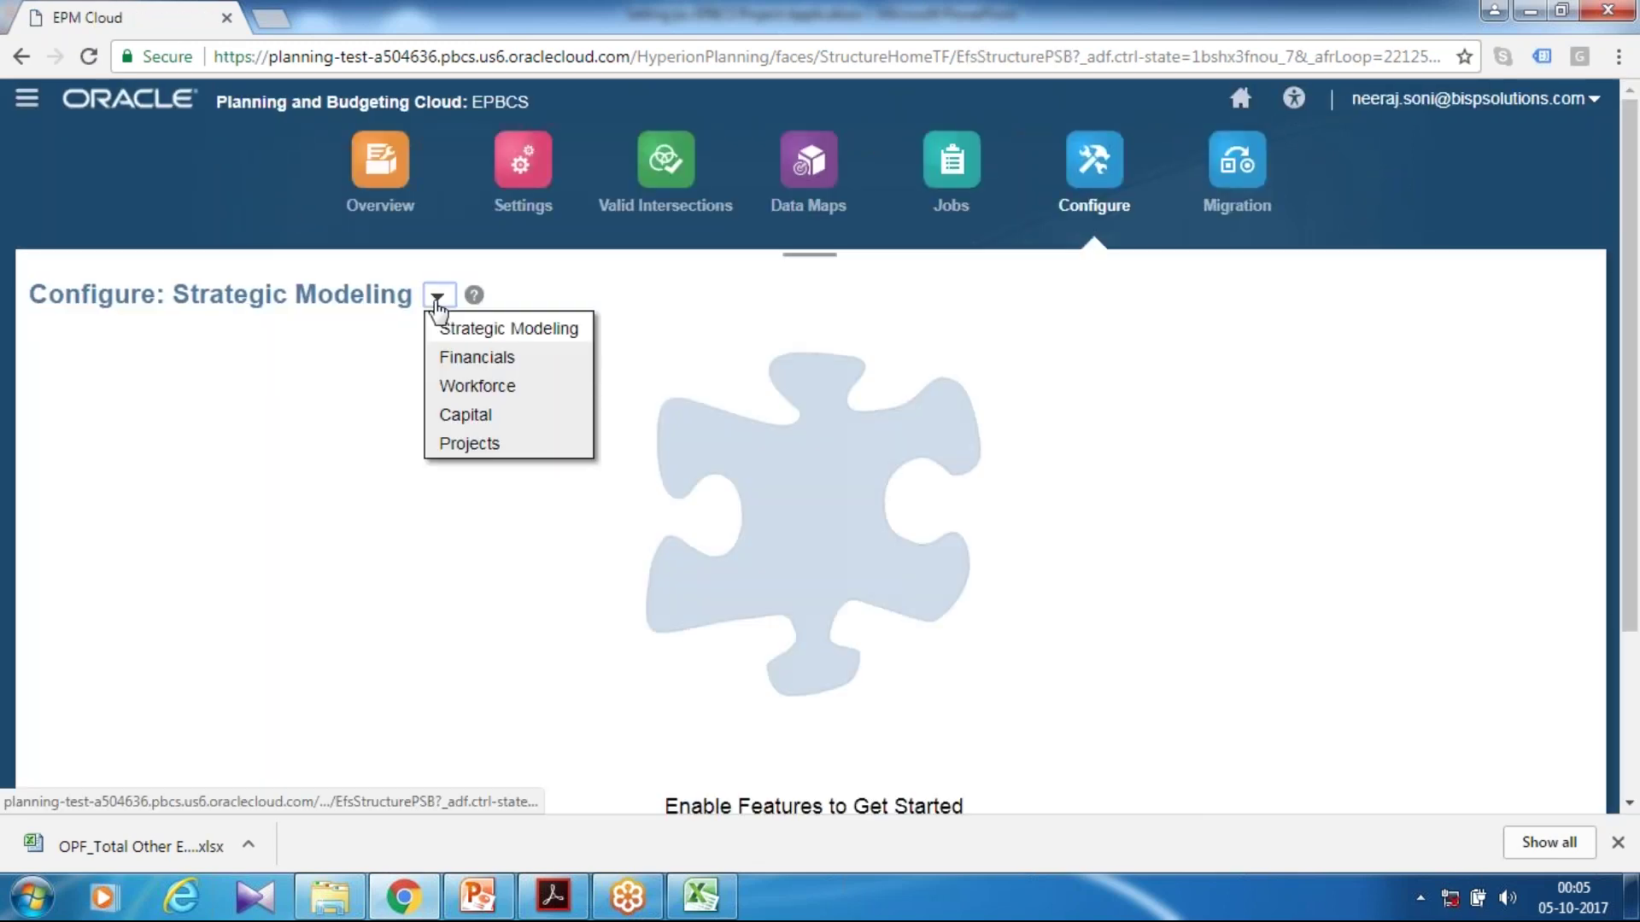
click(455, 444)
scroll(801, 515, down, 3)
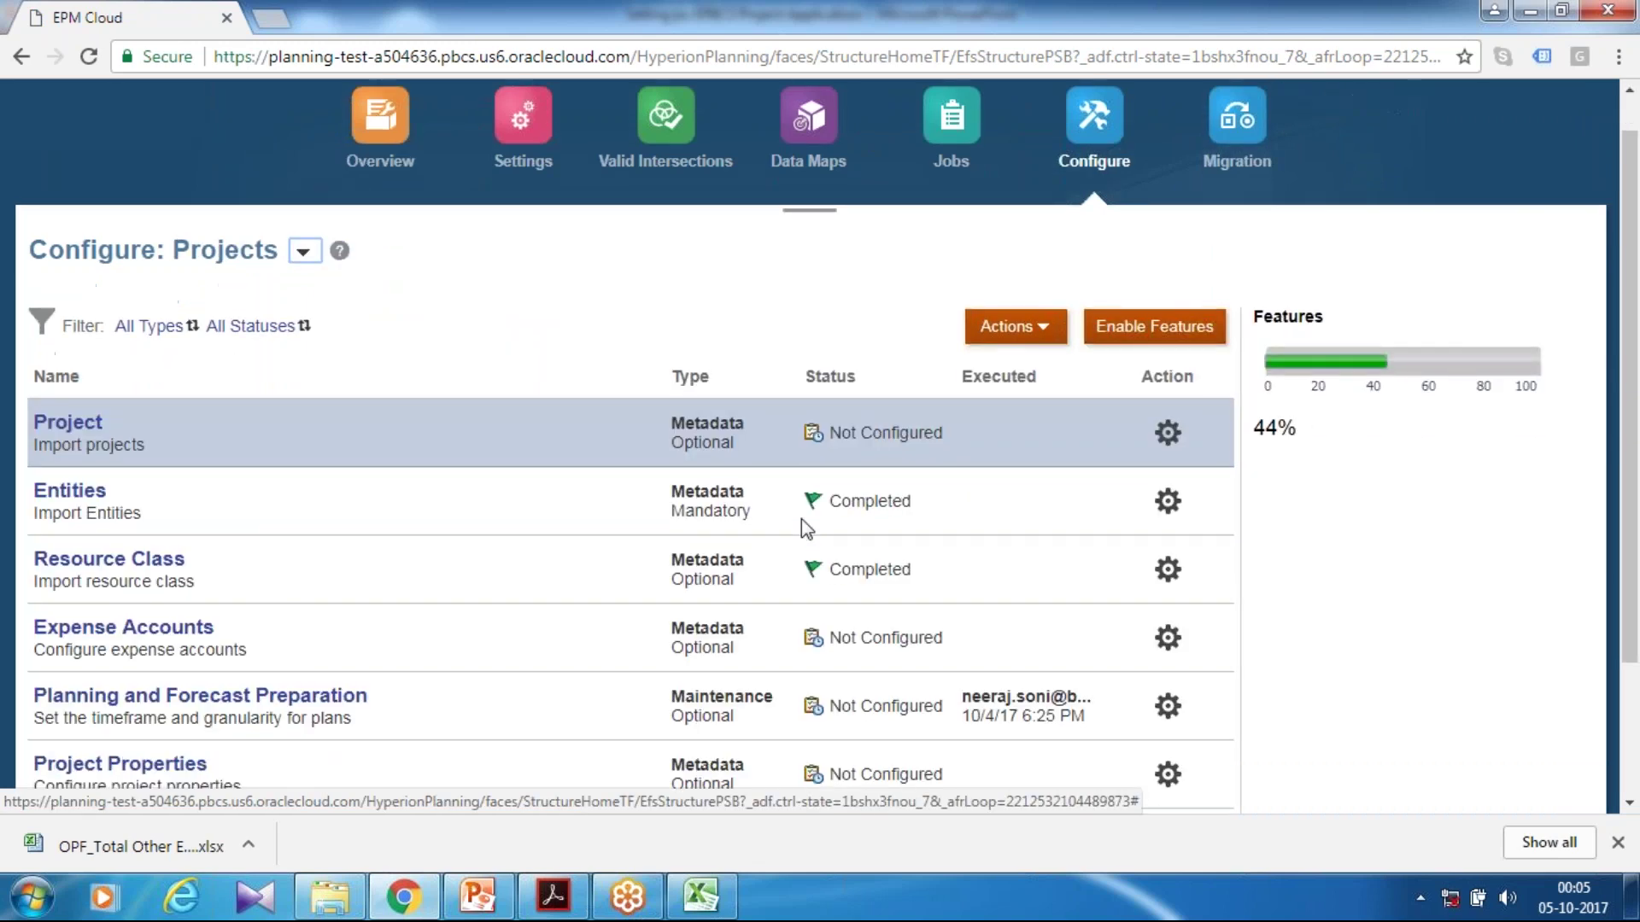
click(120, 584)
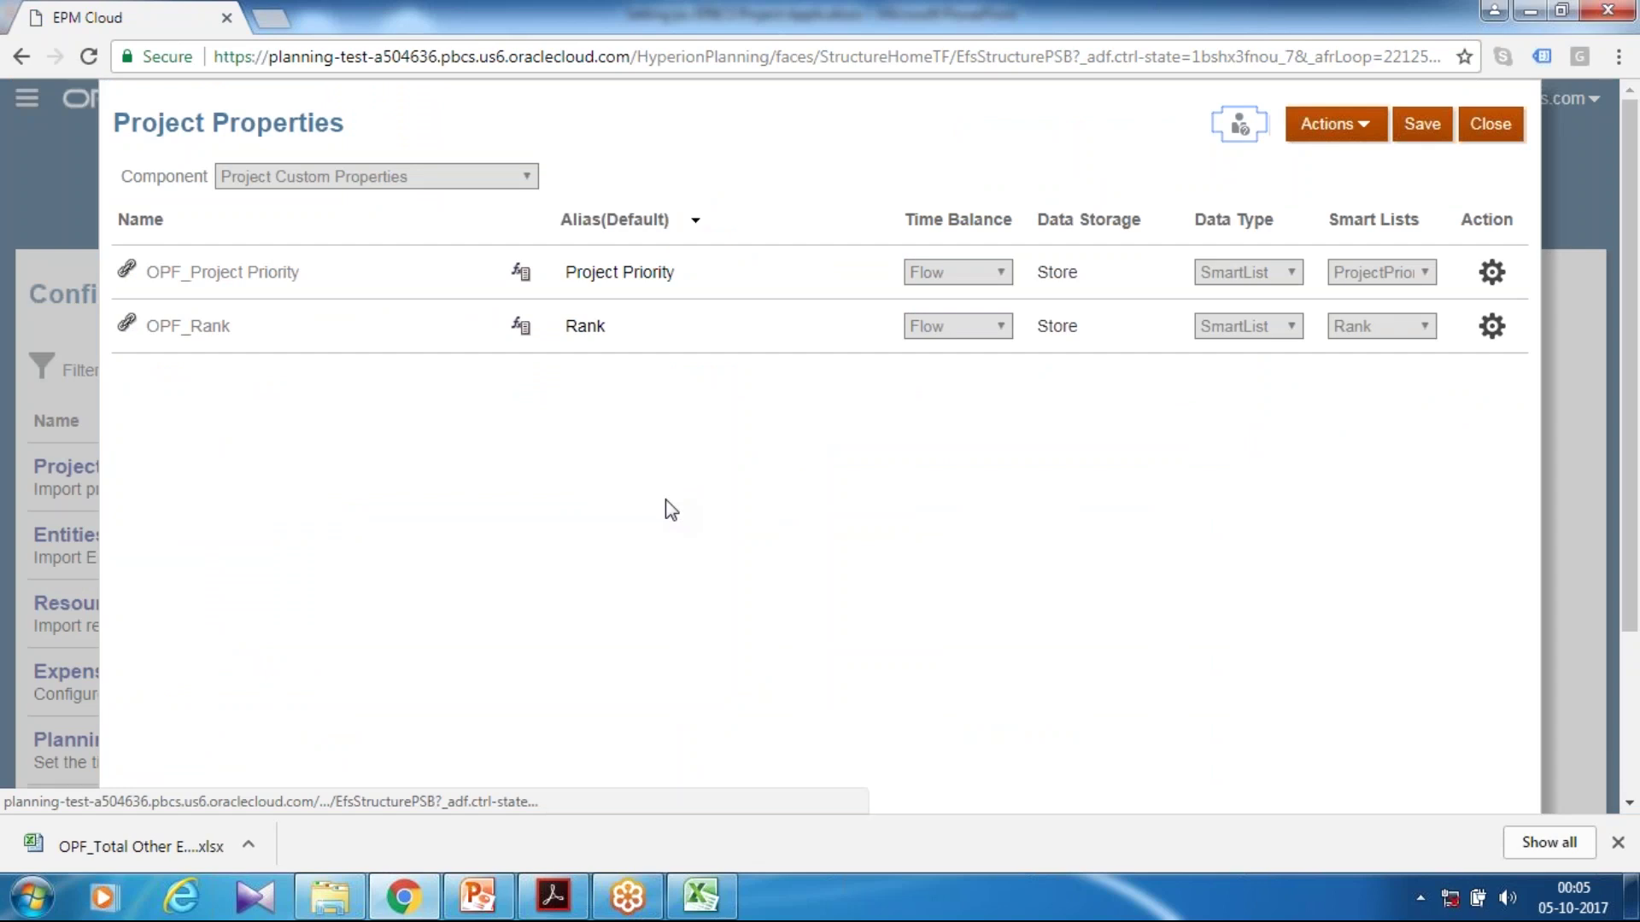
- Add a custom property named Project Property and set its data type to SmartList
click(1372, 135)
click(1331, 175)
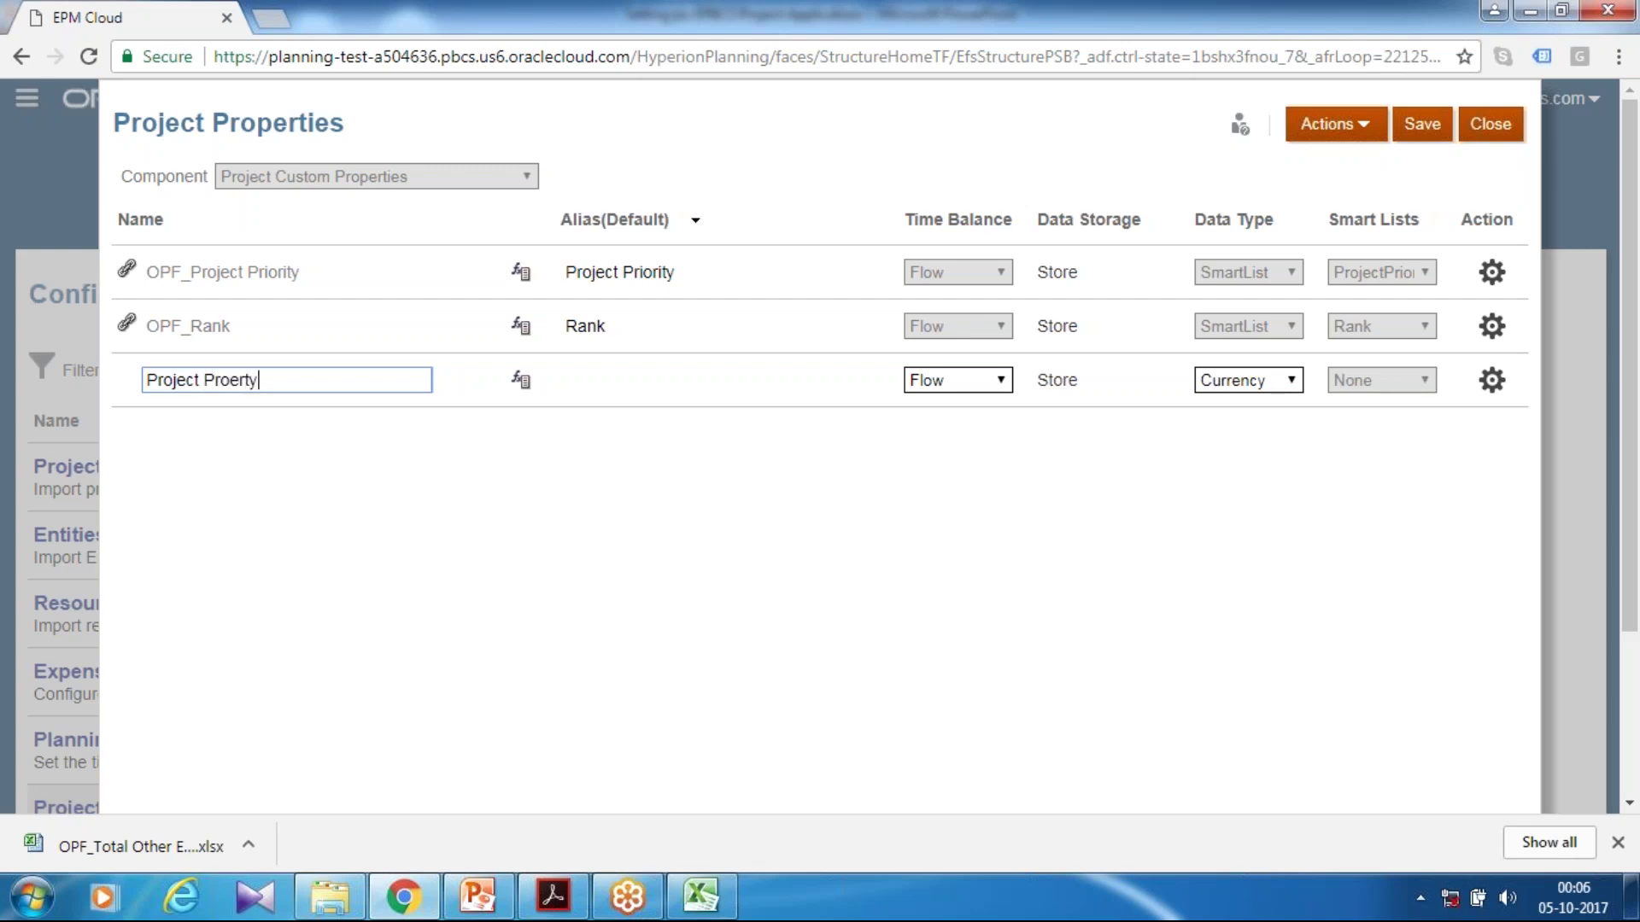
text(p)
click(1271, 389)
click(1255, 486)
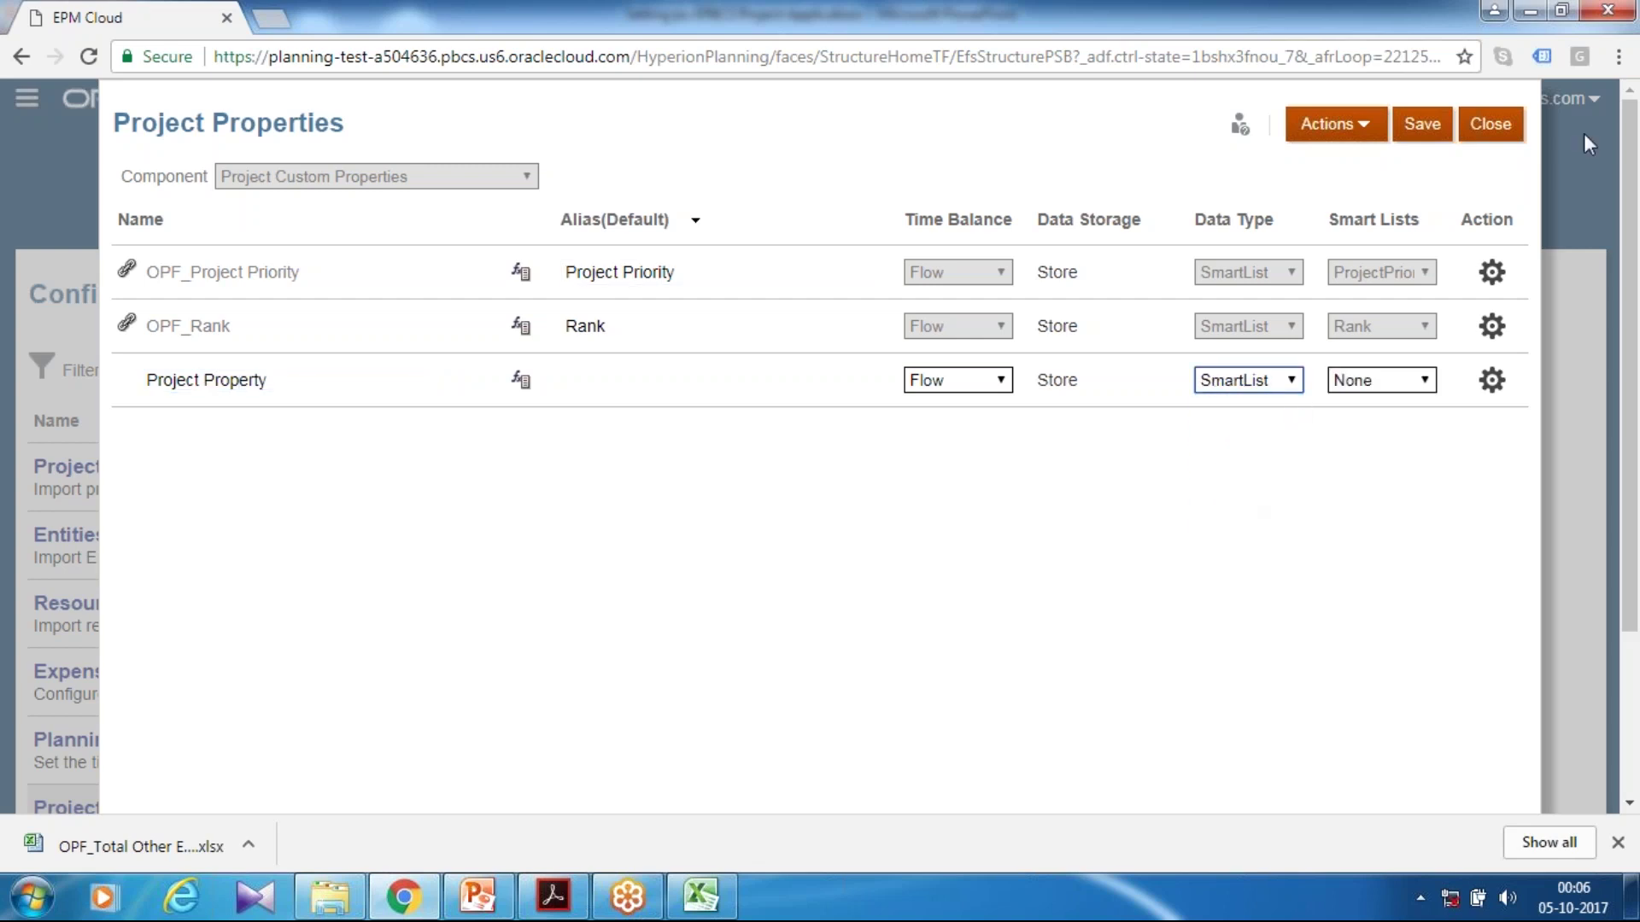
- Assign the ProjectProperty smart list to the Project Property row and save the project properties
click(1378, 389)
click(1376, 386)
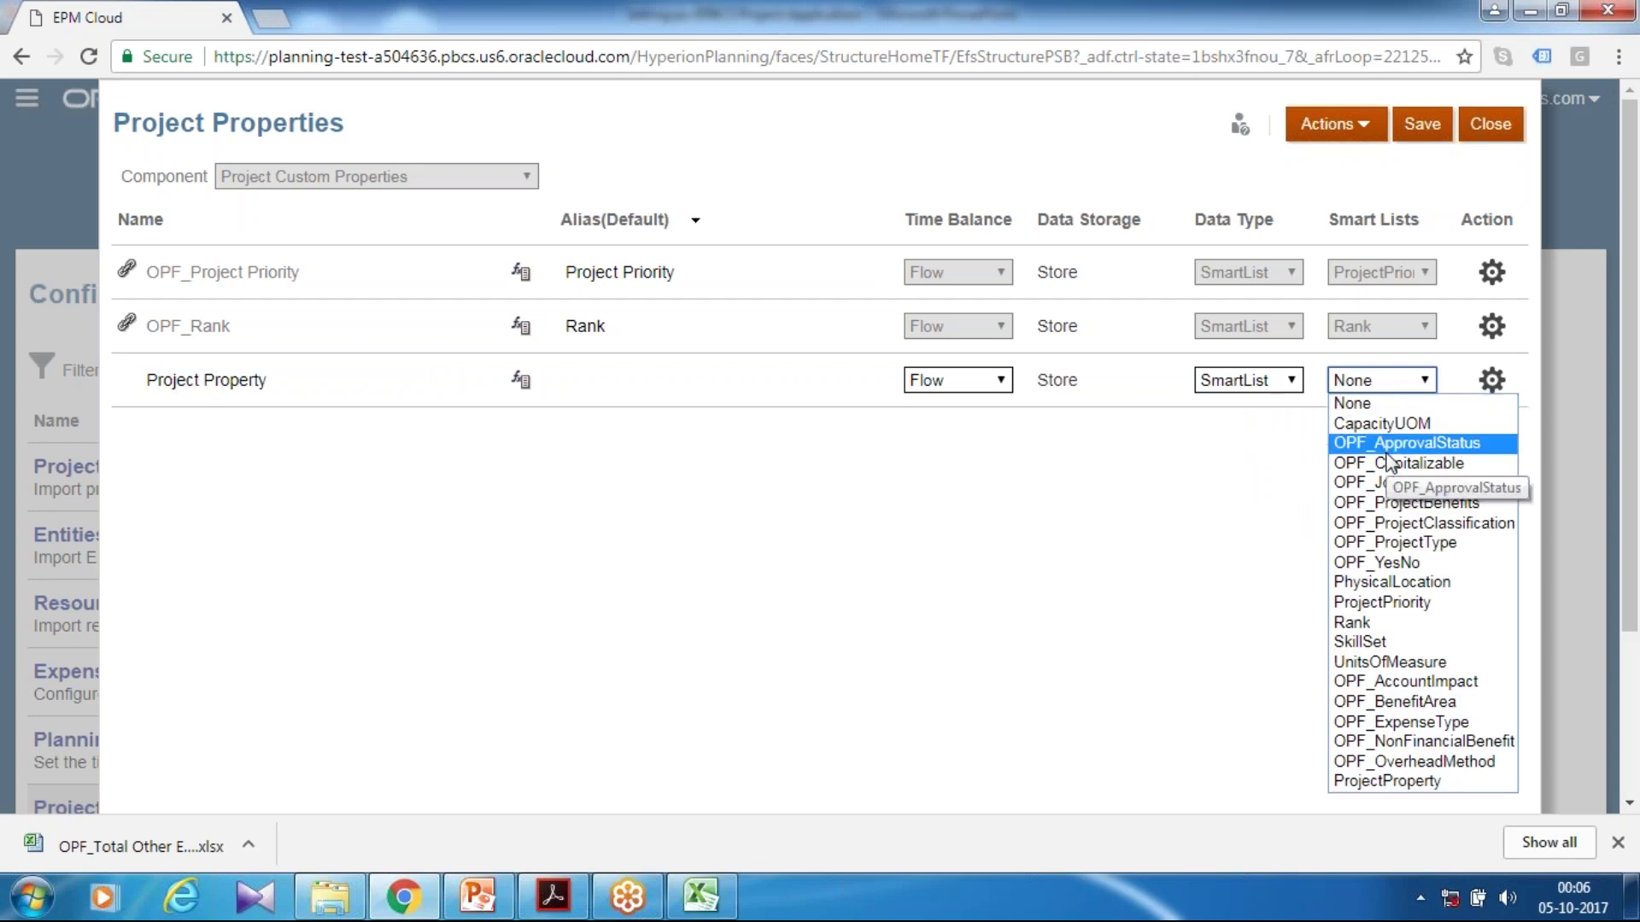
click(1388, 781)
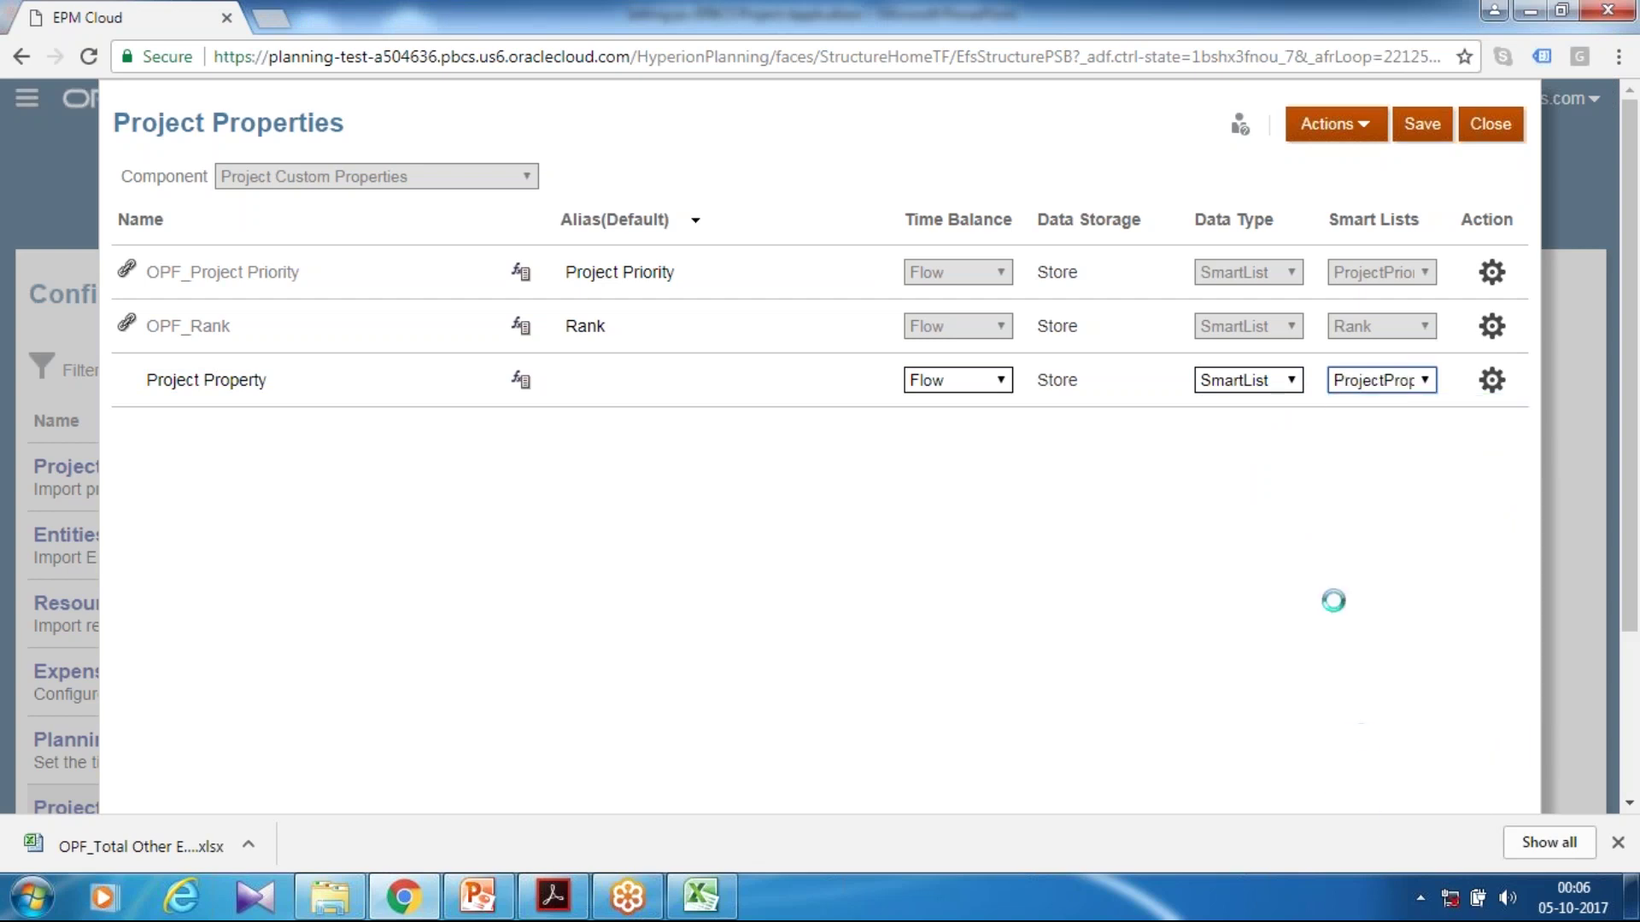
click(1435, 130)
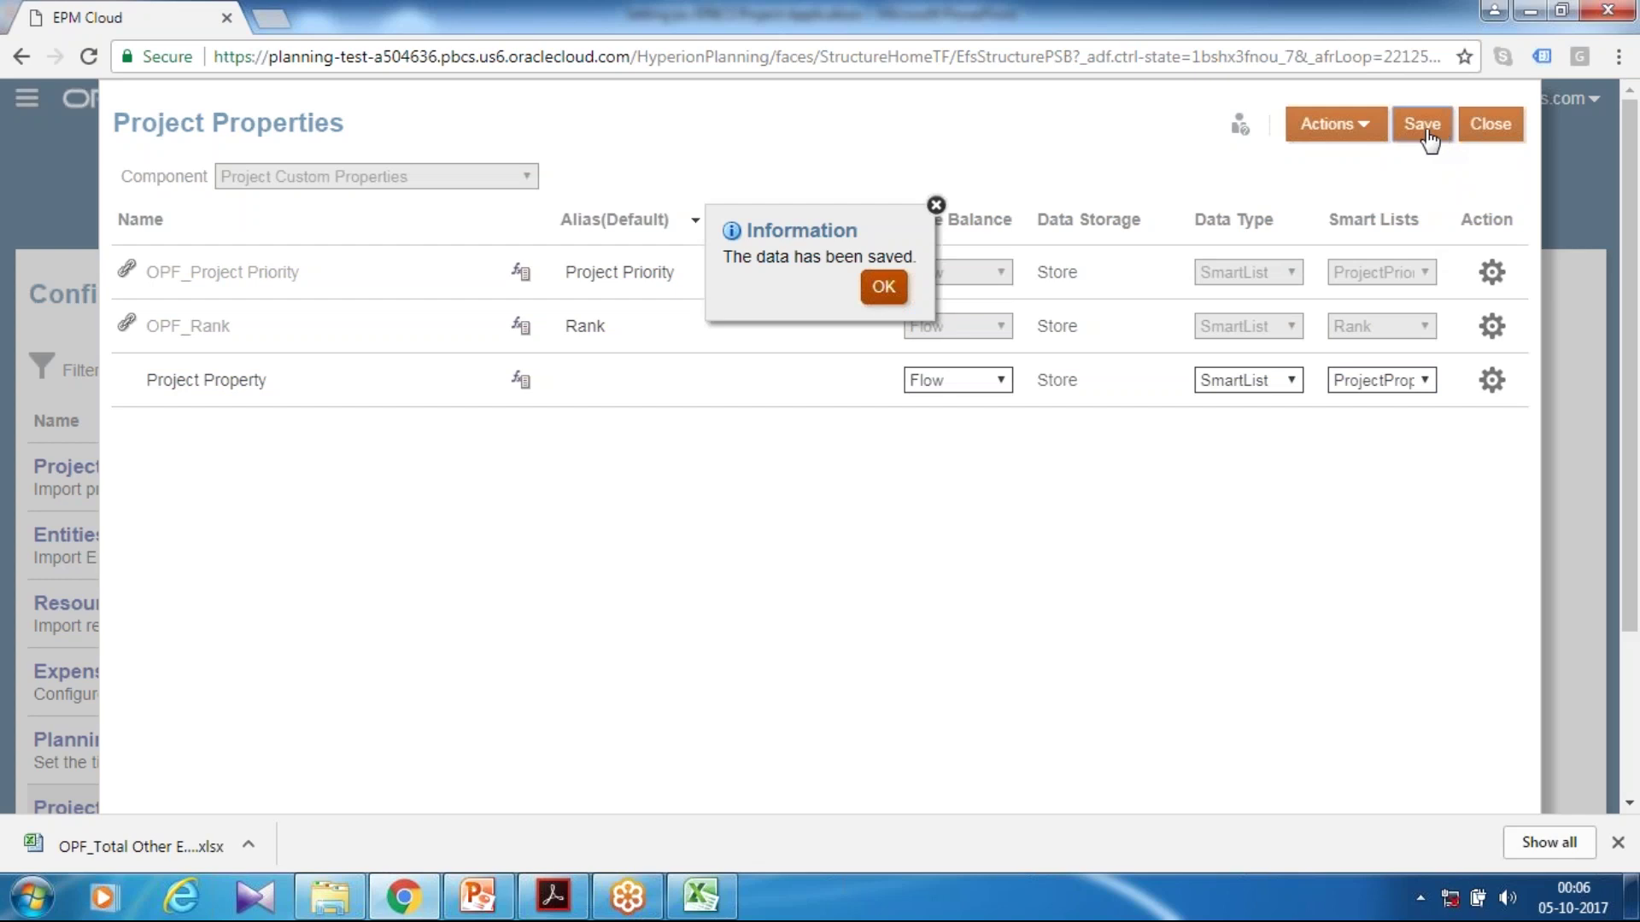
click(883, 286)
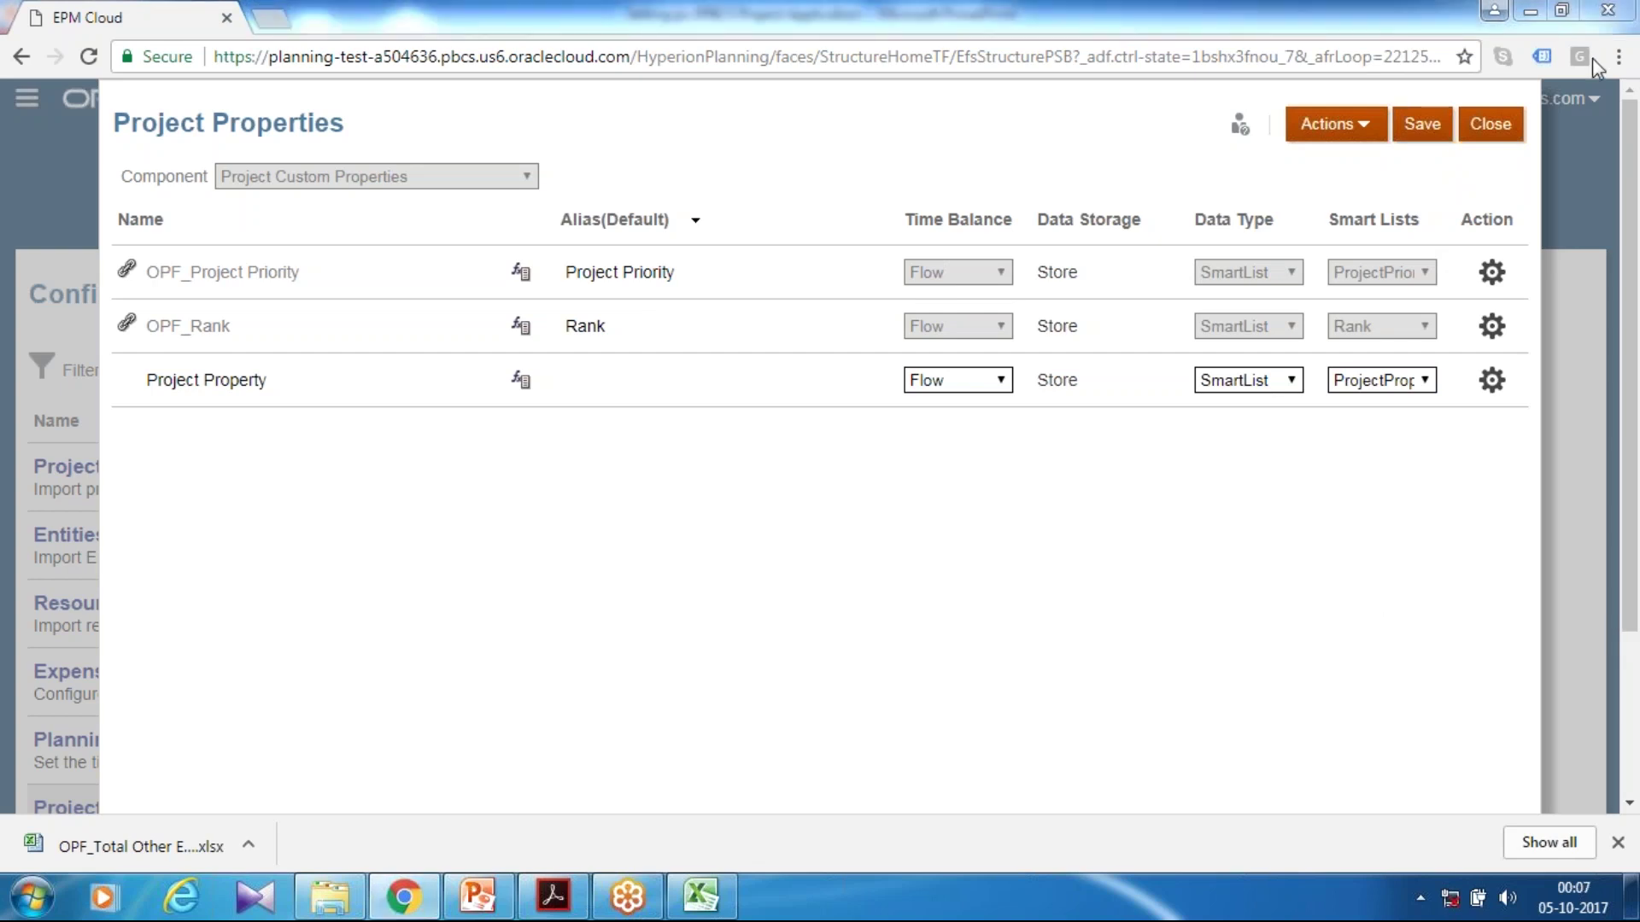
- Close Project Properties and open the Project dimension in the dimension editor
click(1495, 115)
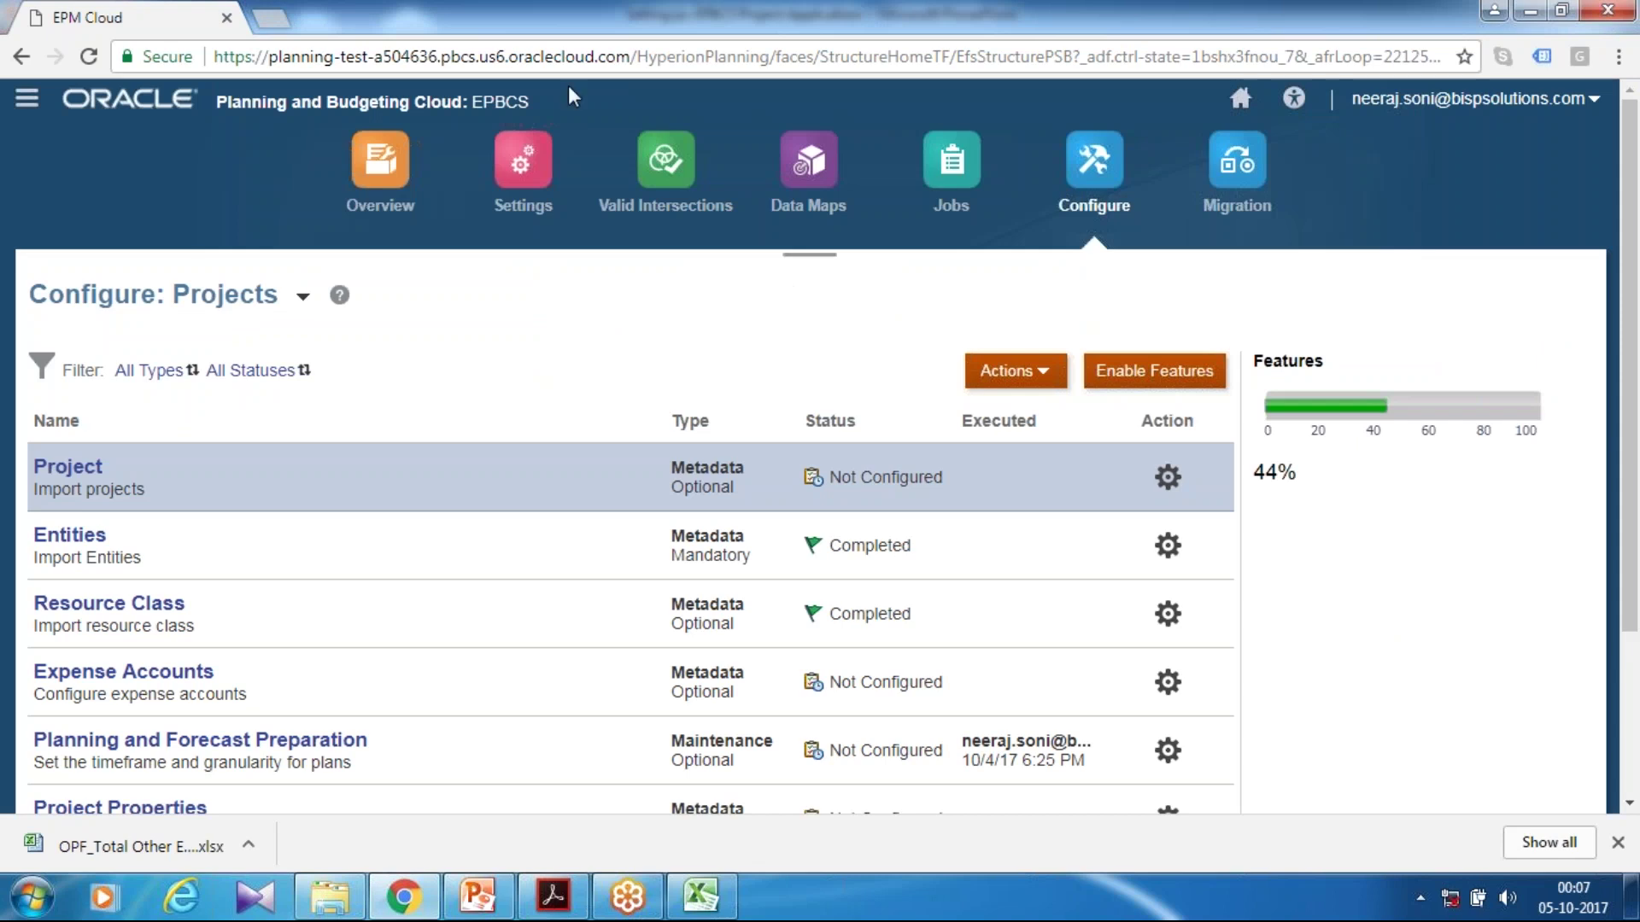
click(26, 98)
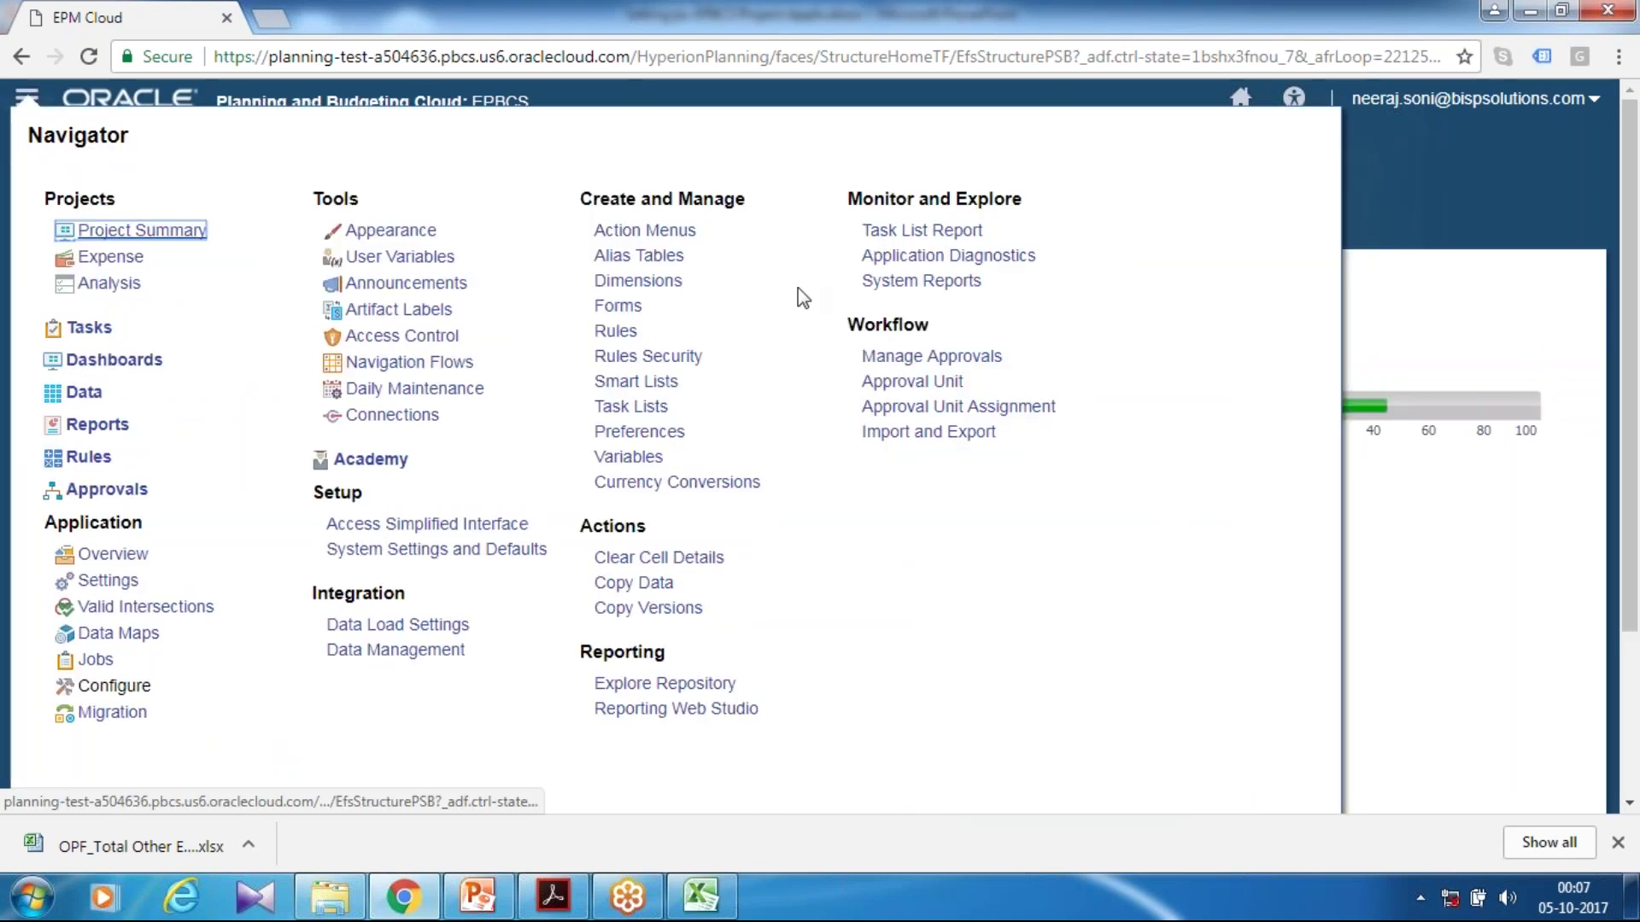
click(640, 281)
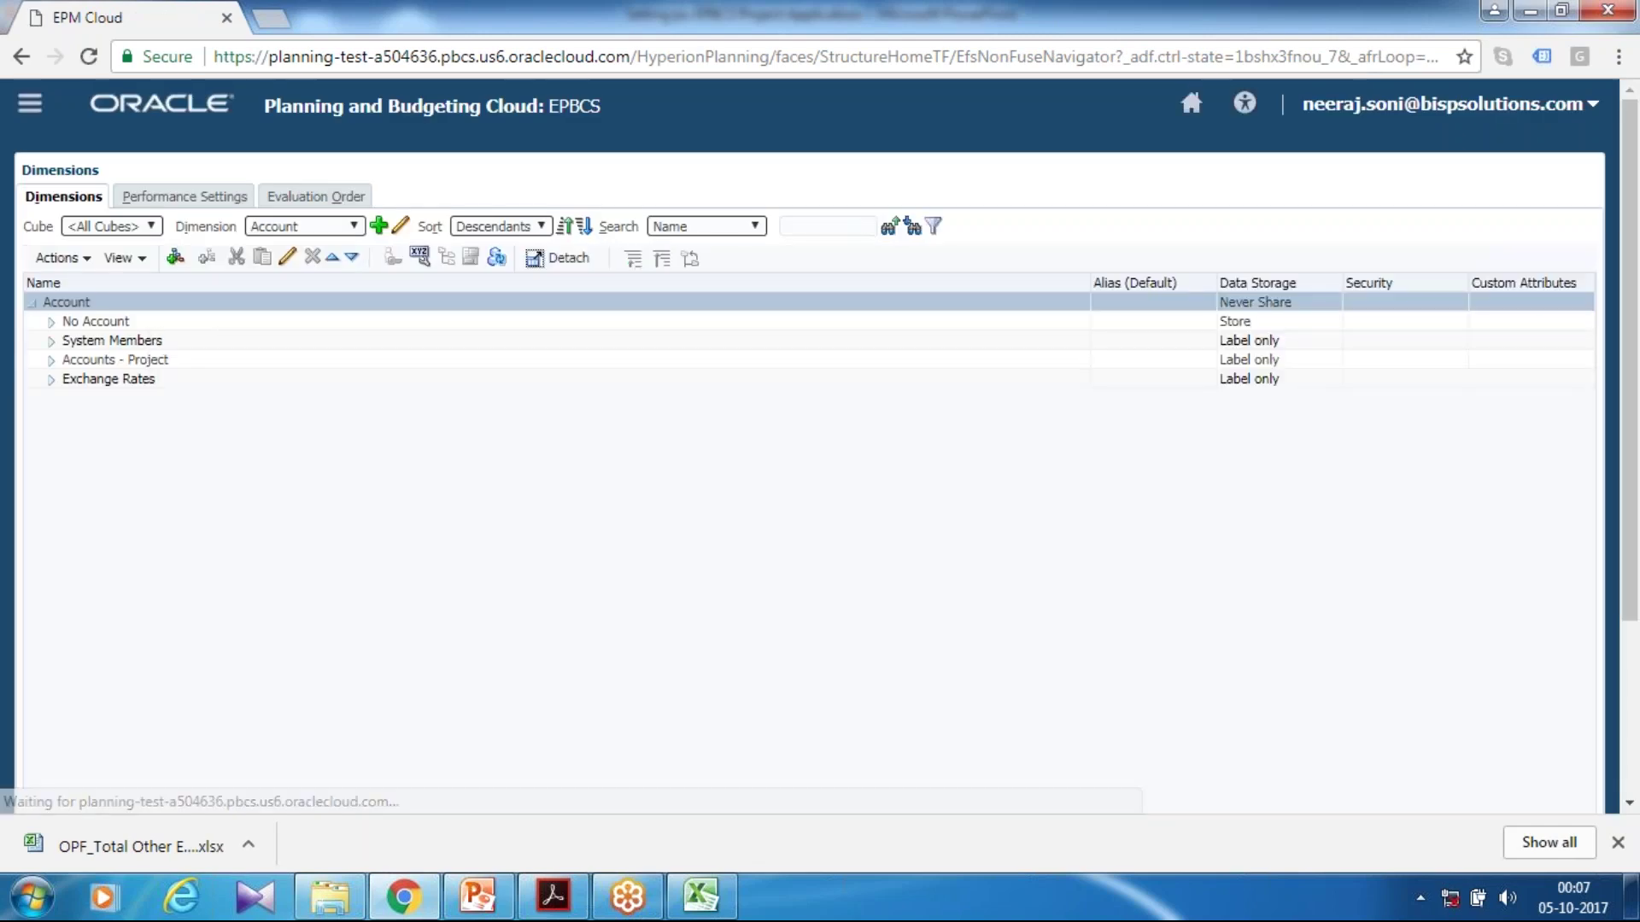
click(352, 225)
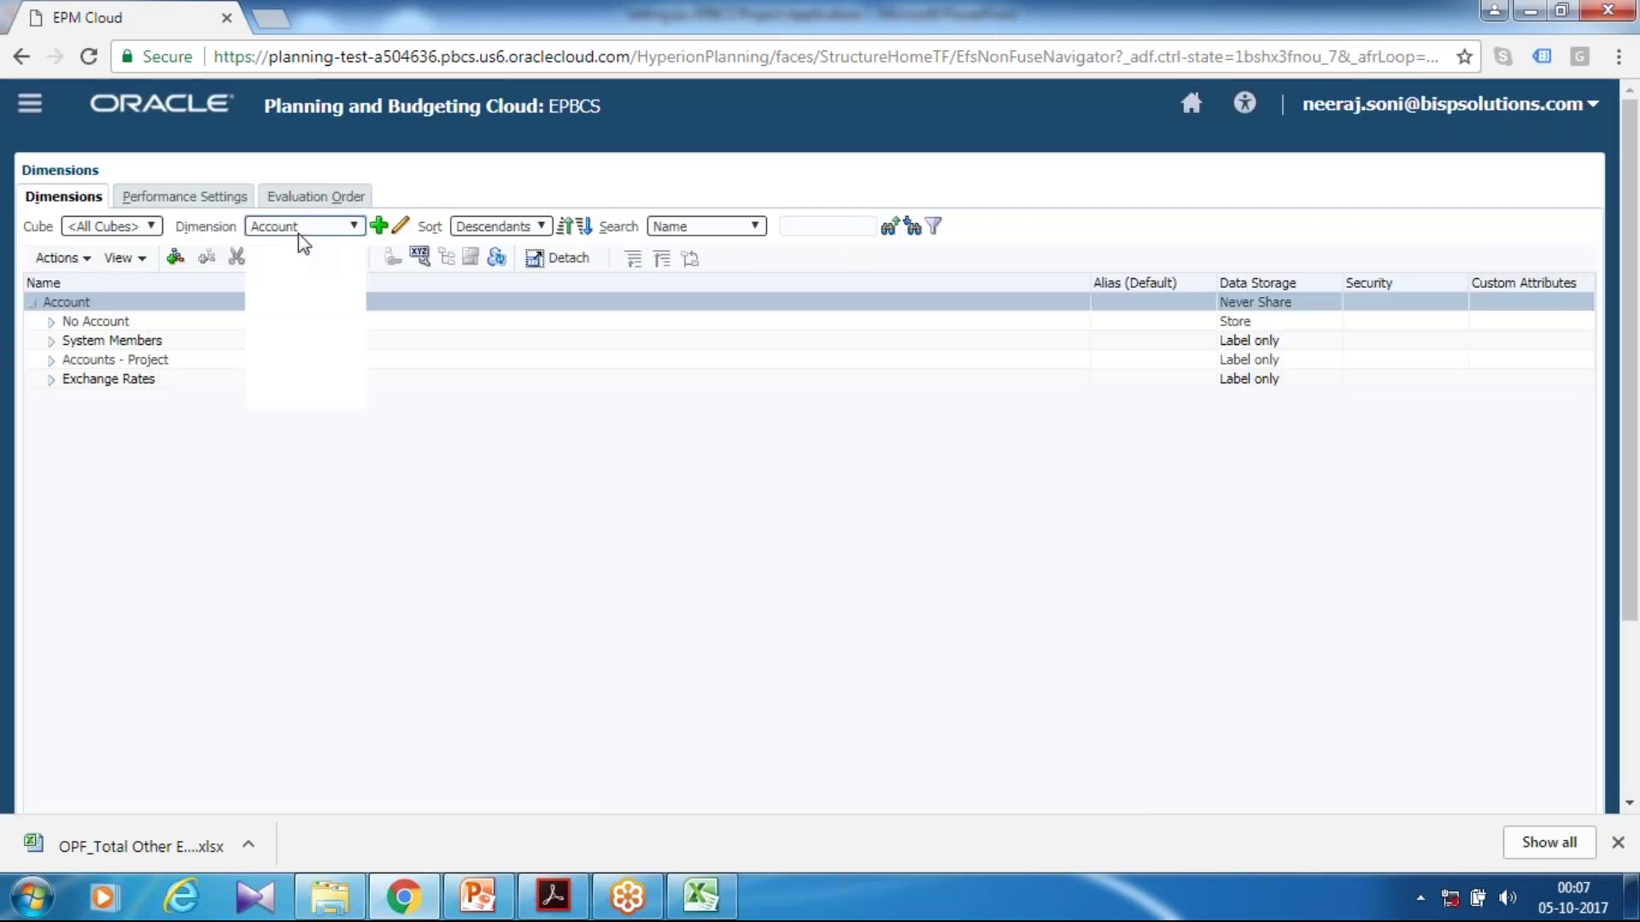
click(284, 315)
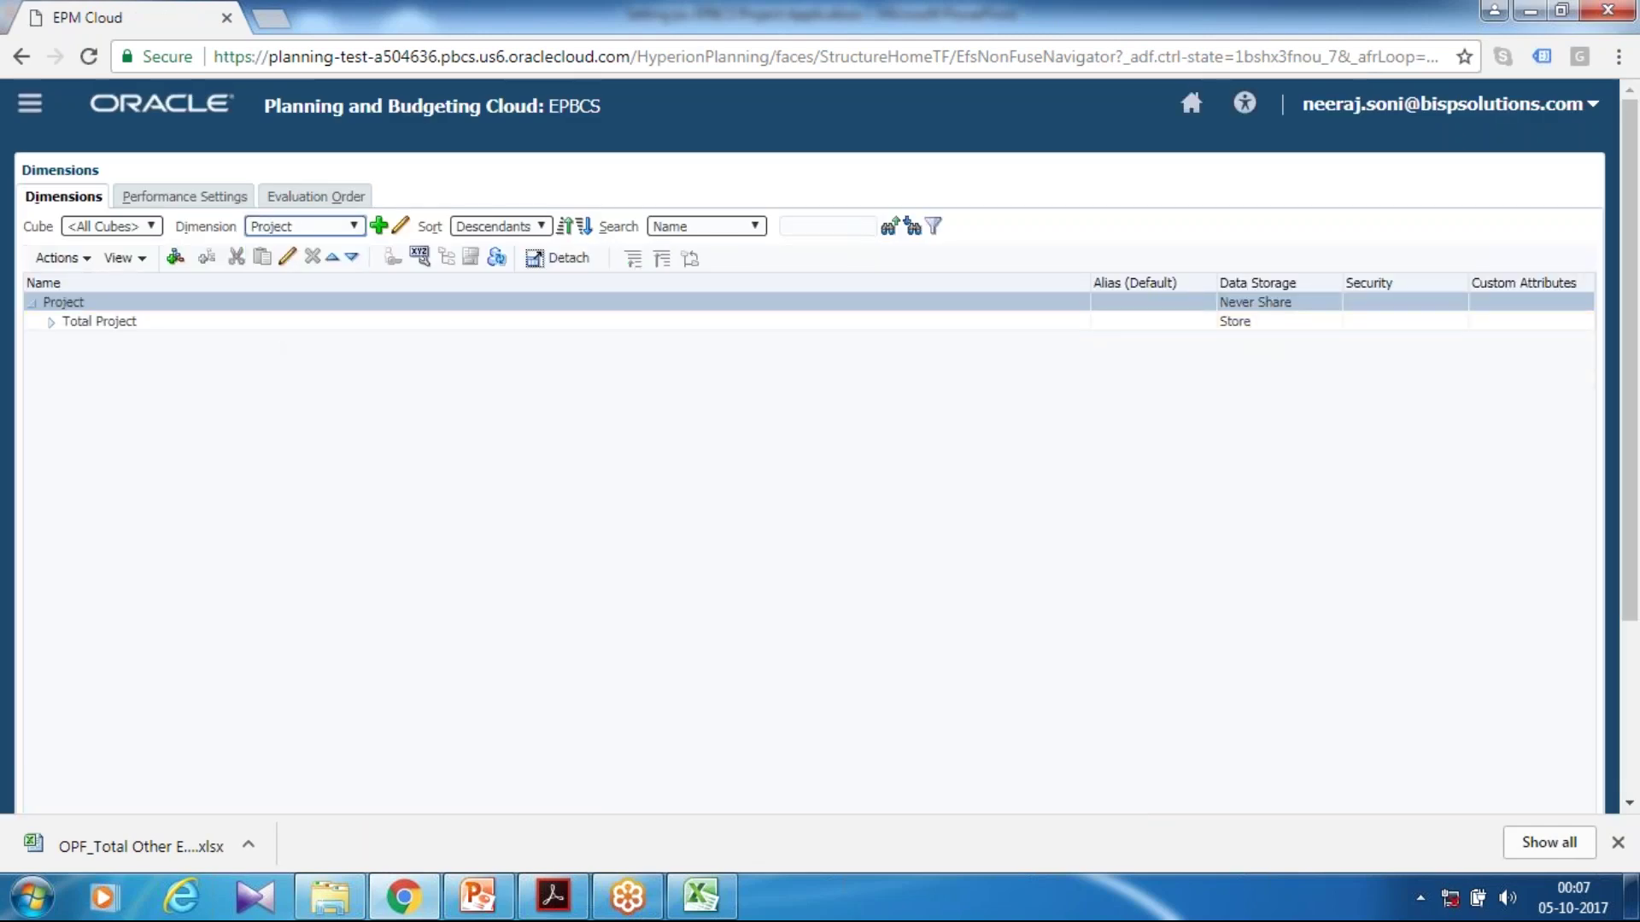
- Open the Project dimension's custom attributes and add Management Change as a child value of the Program attribute
click(60, 257)
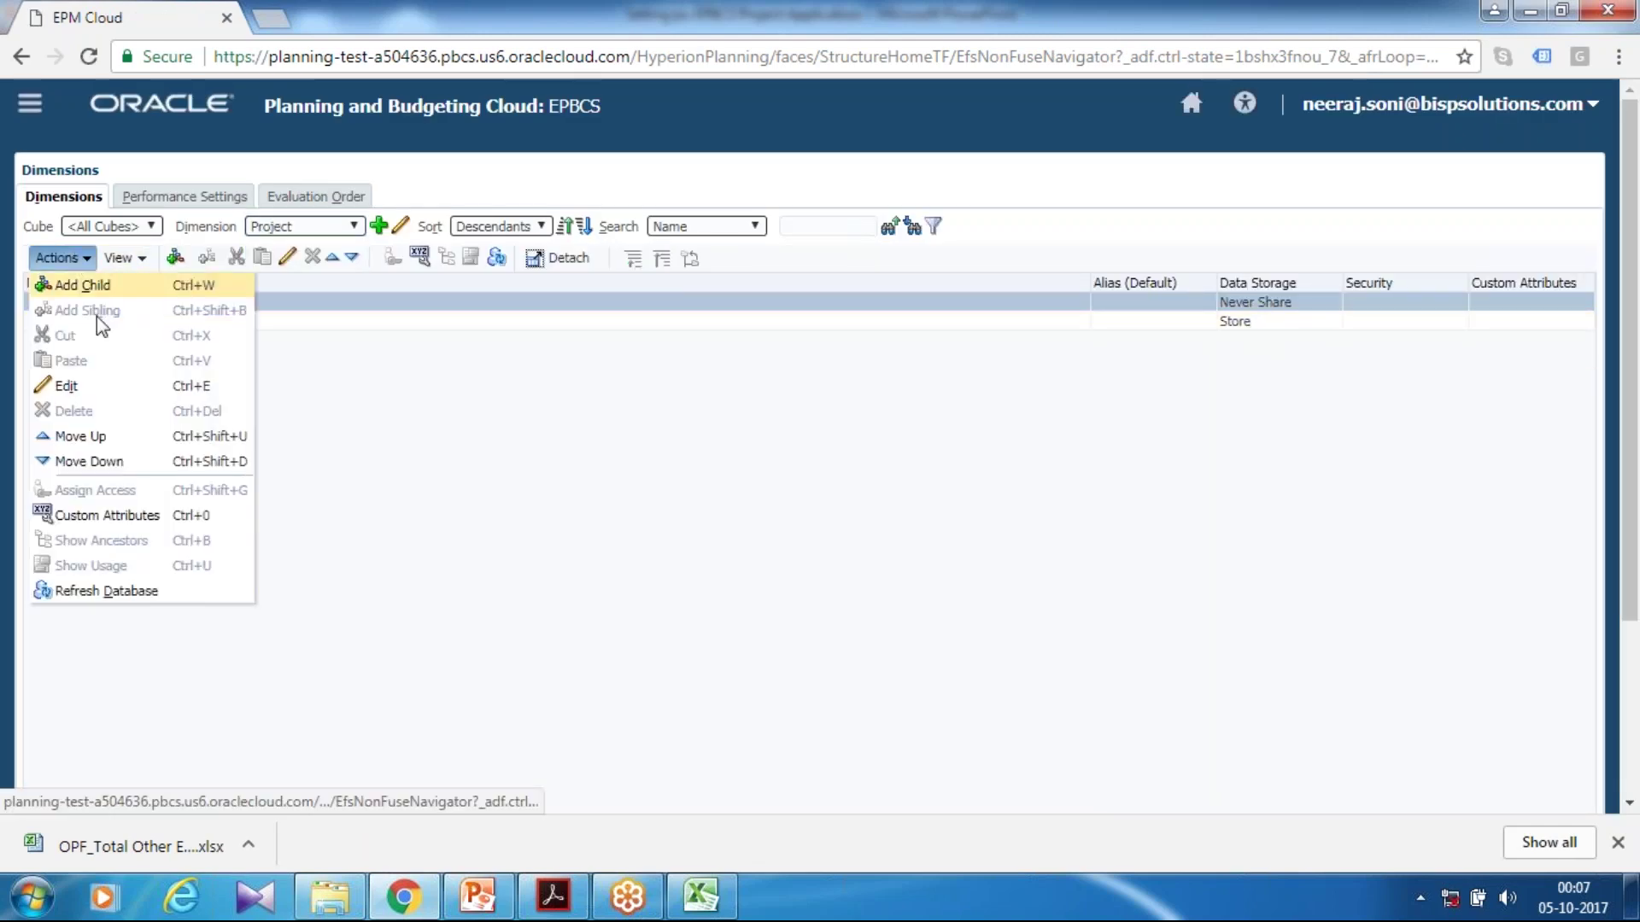
click(95, 521)
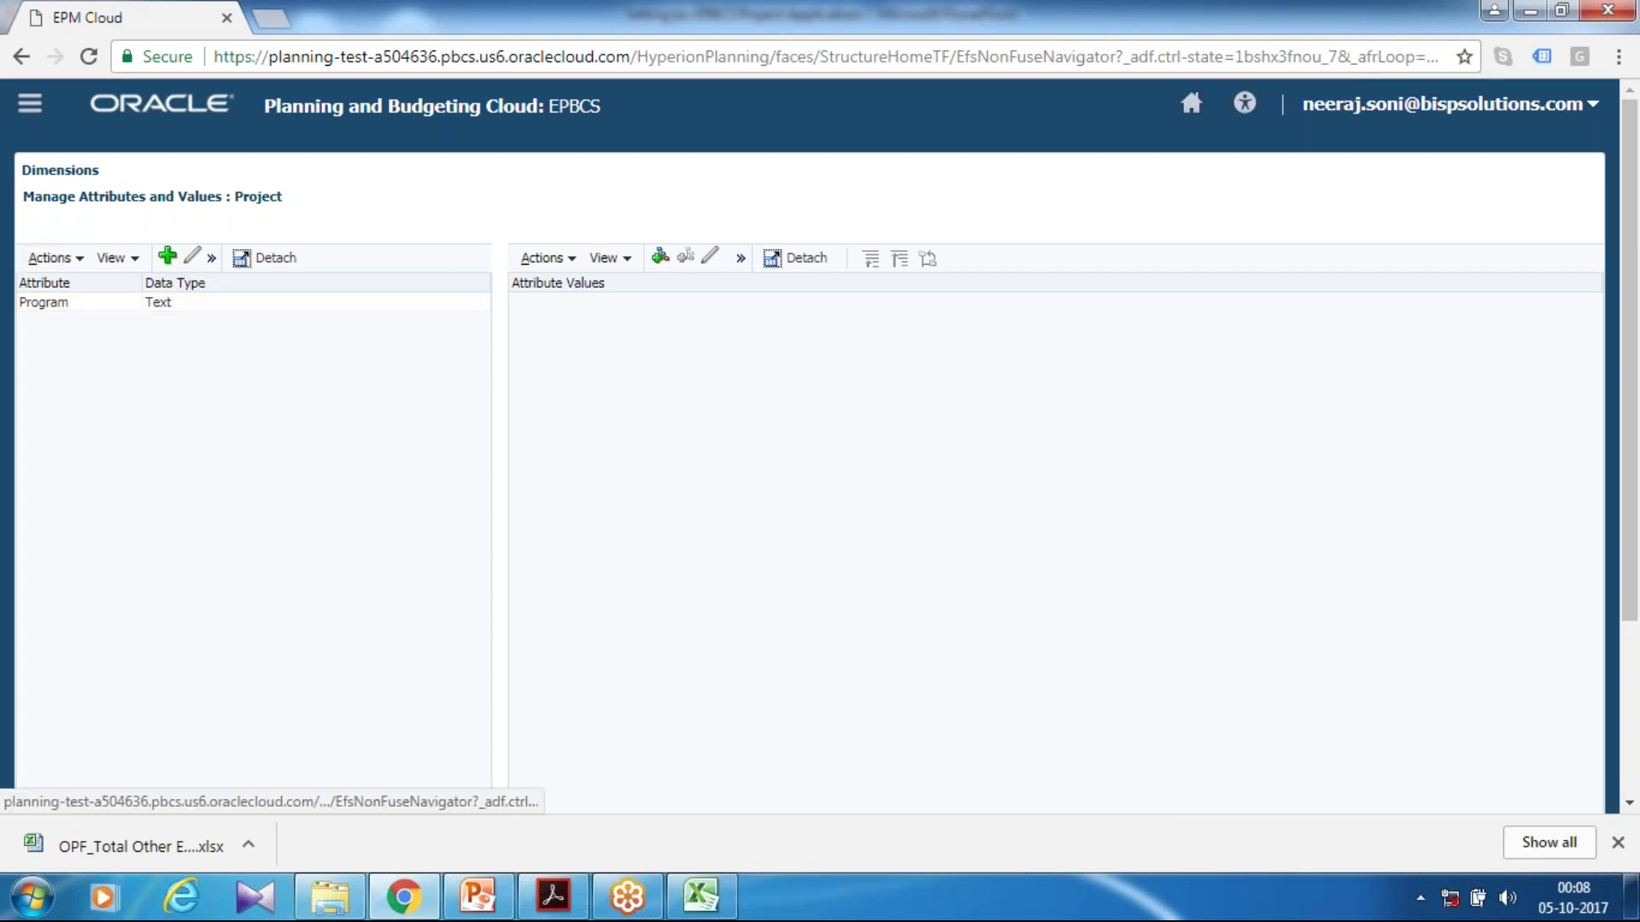
click(659, 256)
click(979, 295)
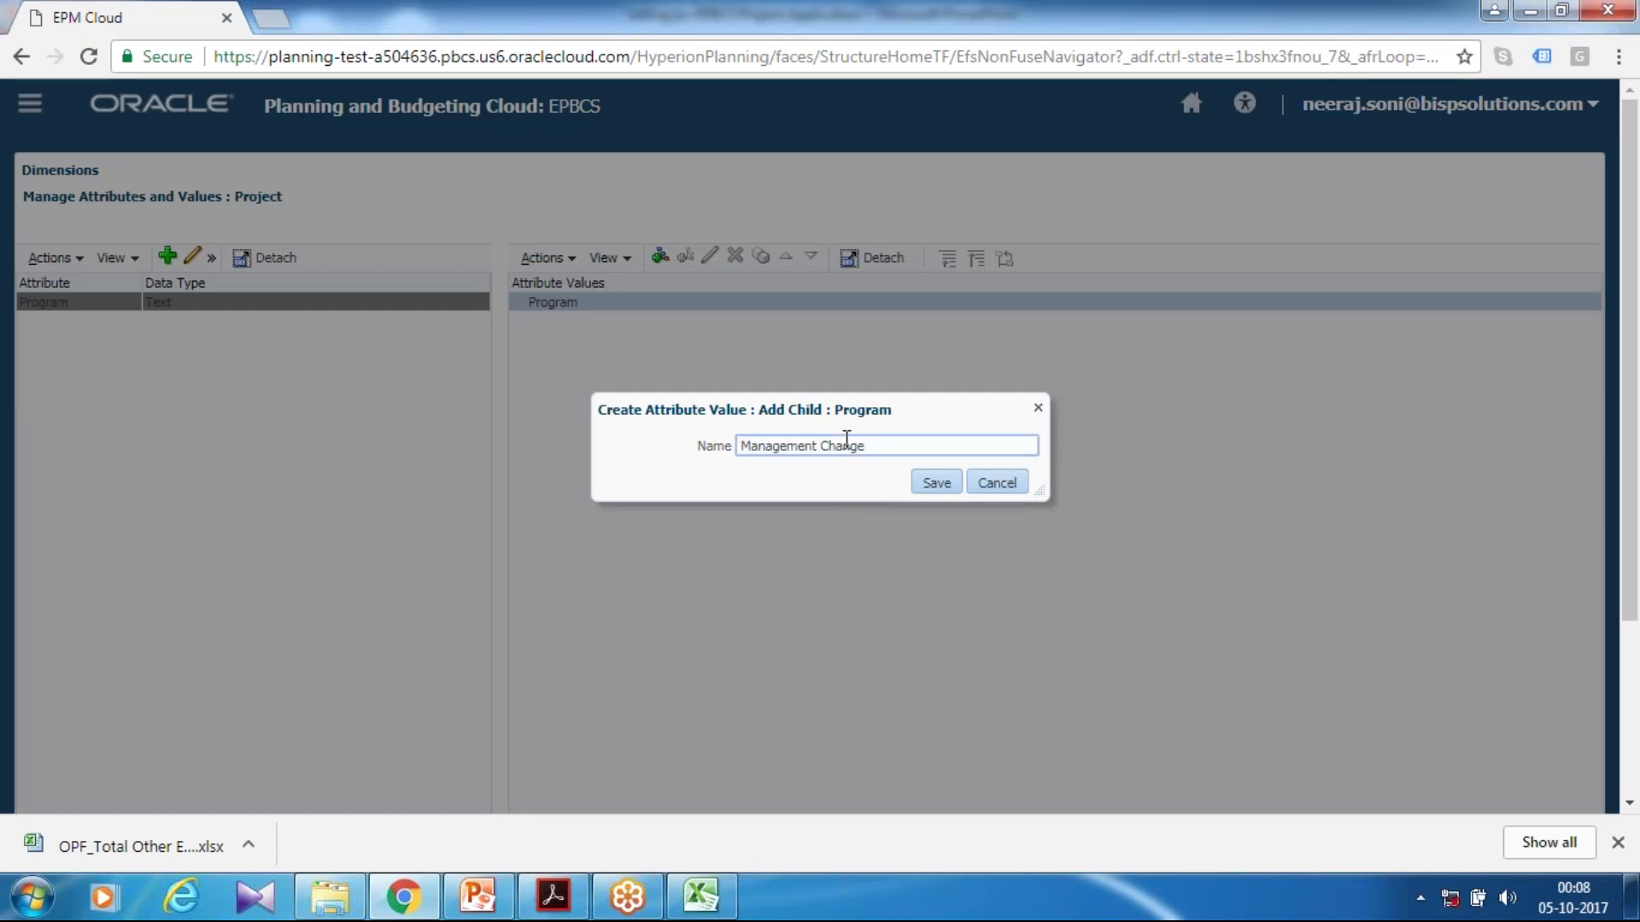
click(936, 484)
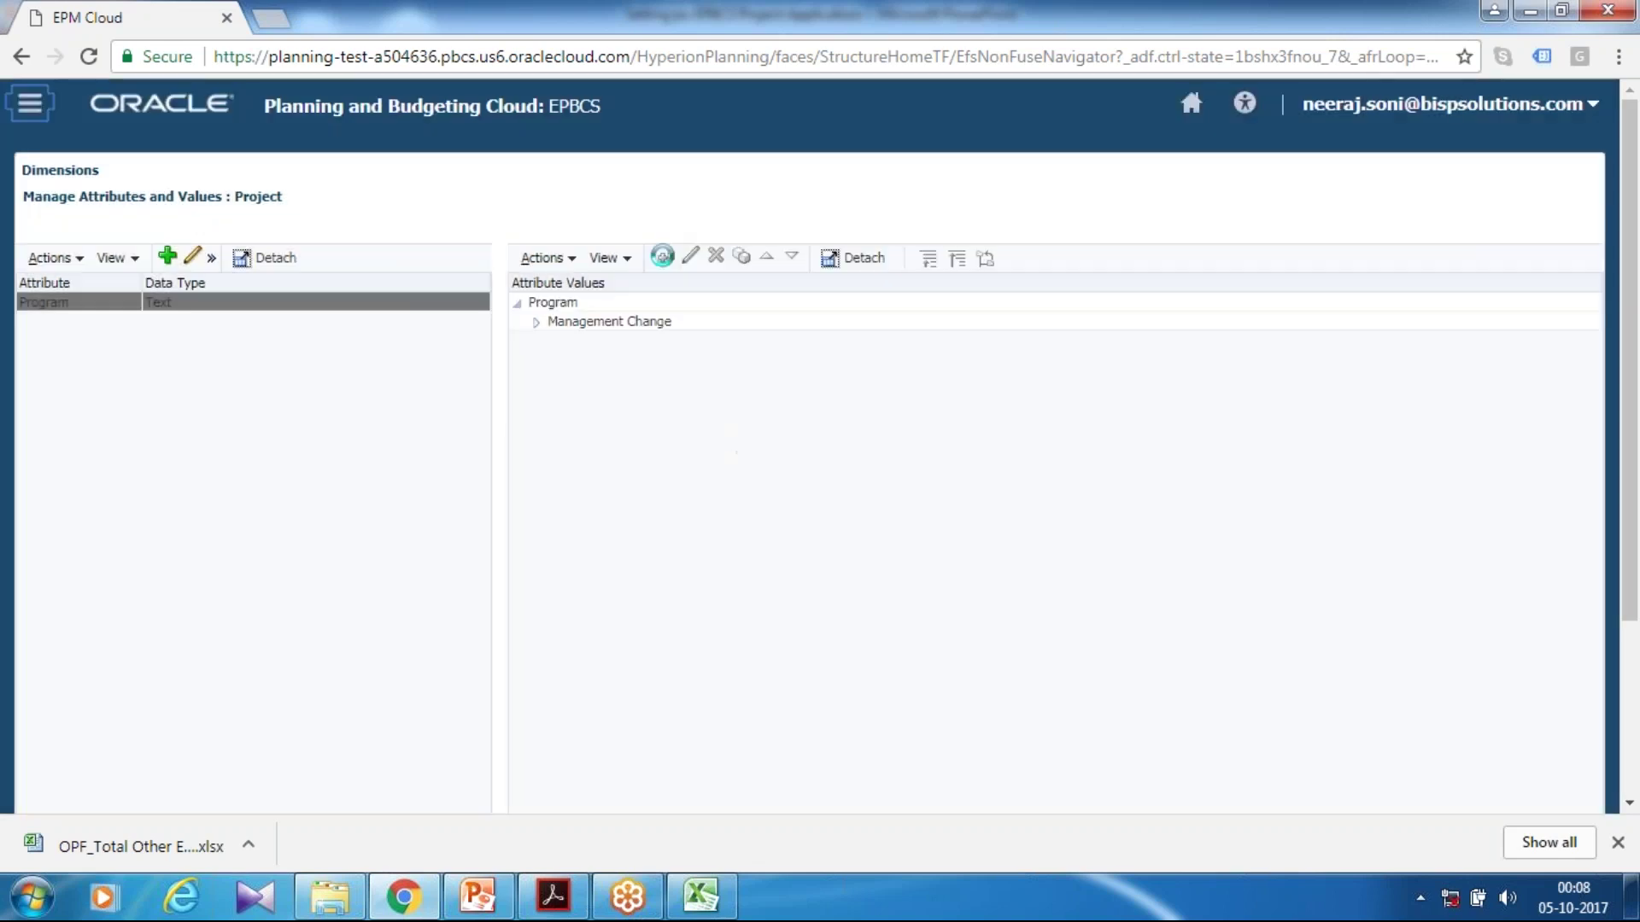
- Add New Technology Adaption as a sibling value of Management Change and close the attribute management page
click(597, 331)
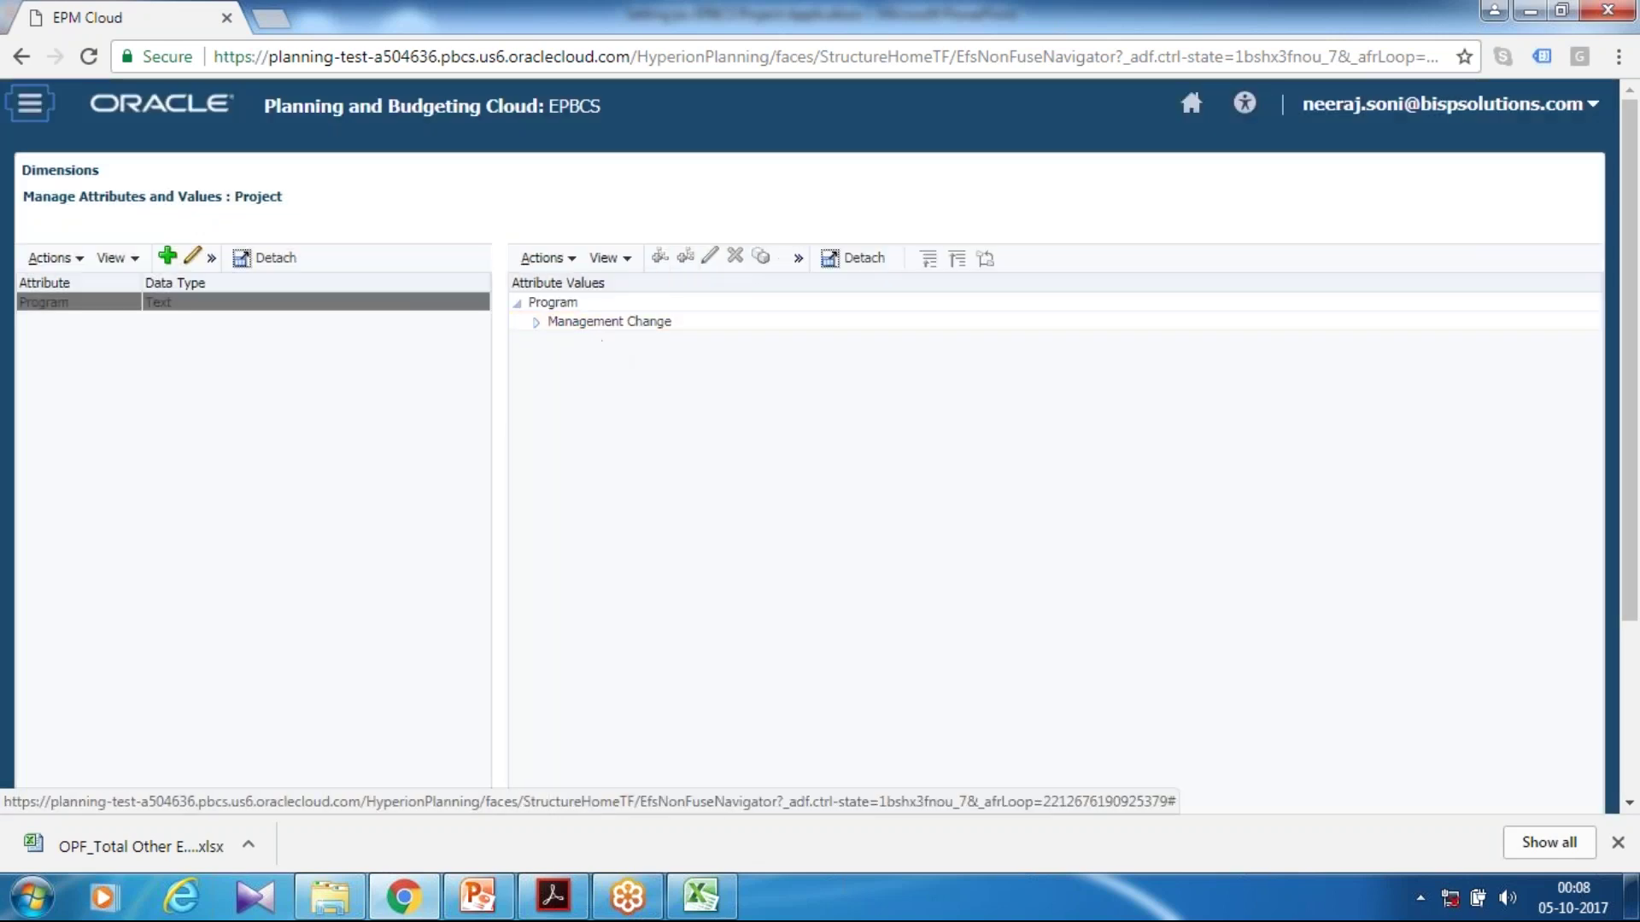
click(685, 112)
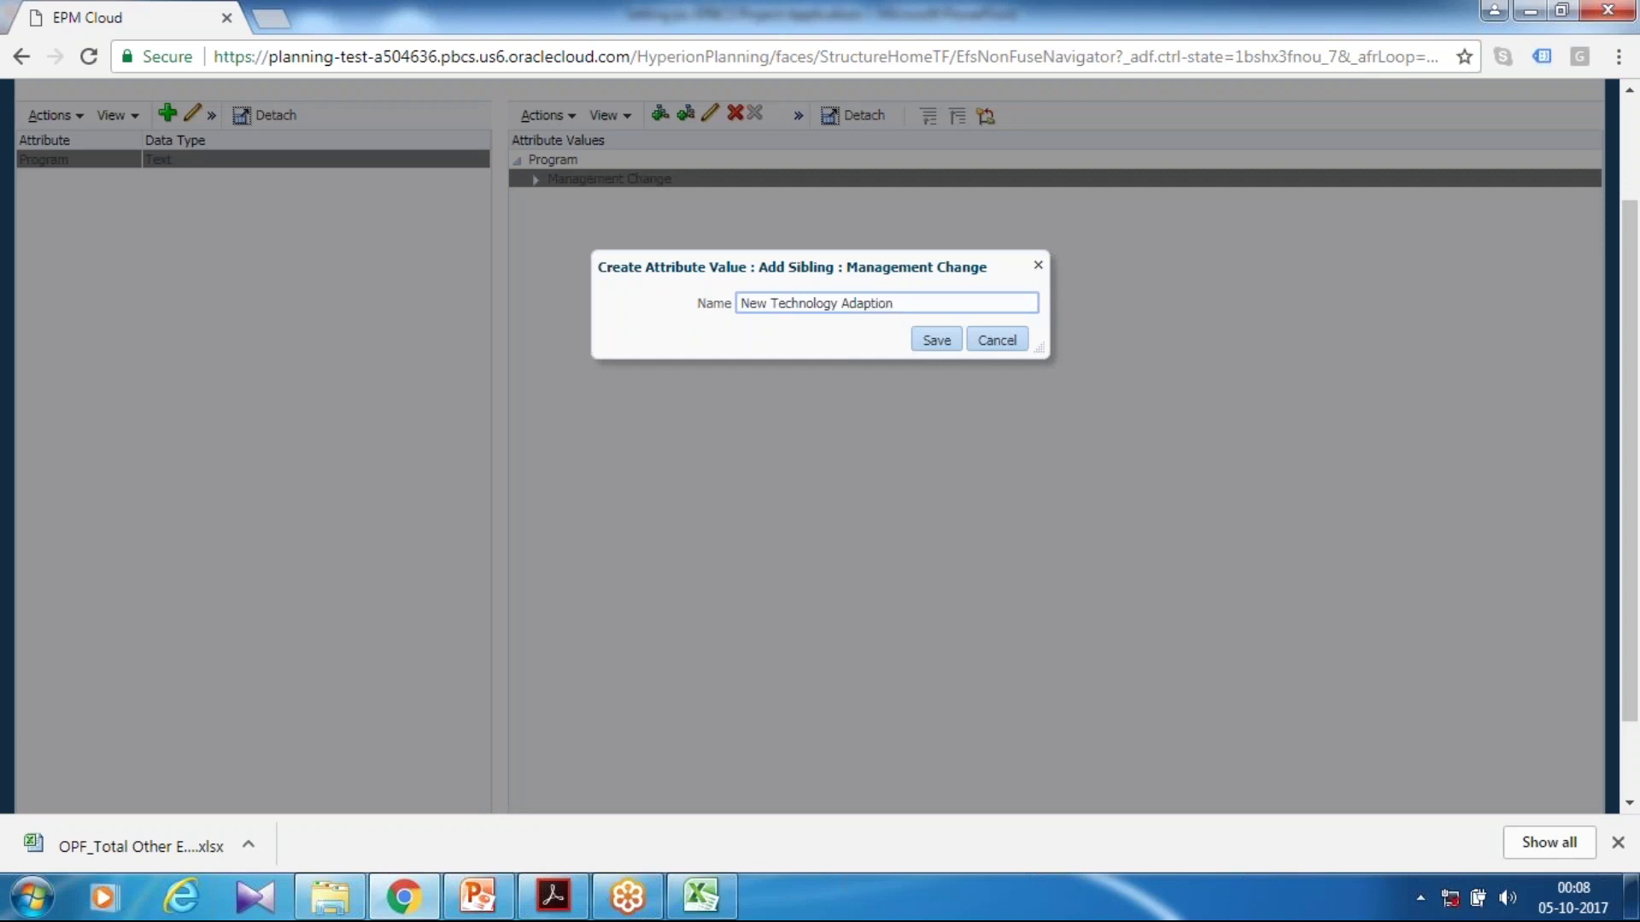
click(937, 340)
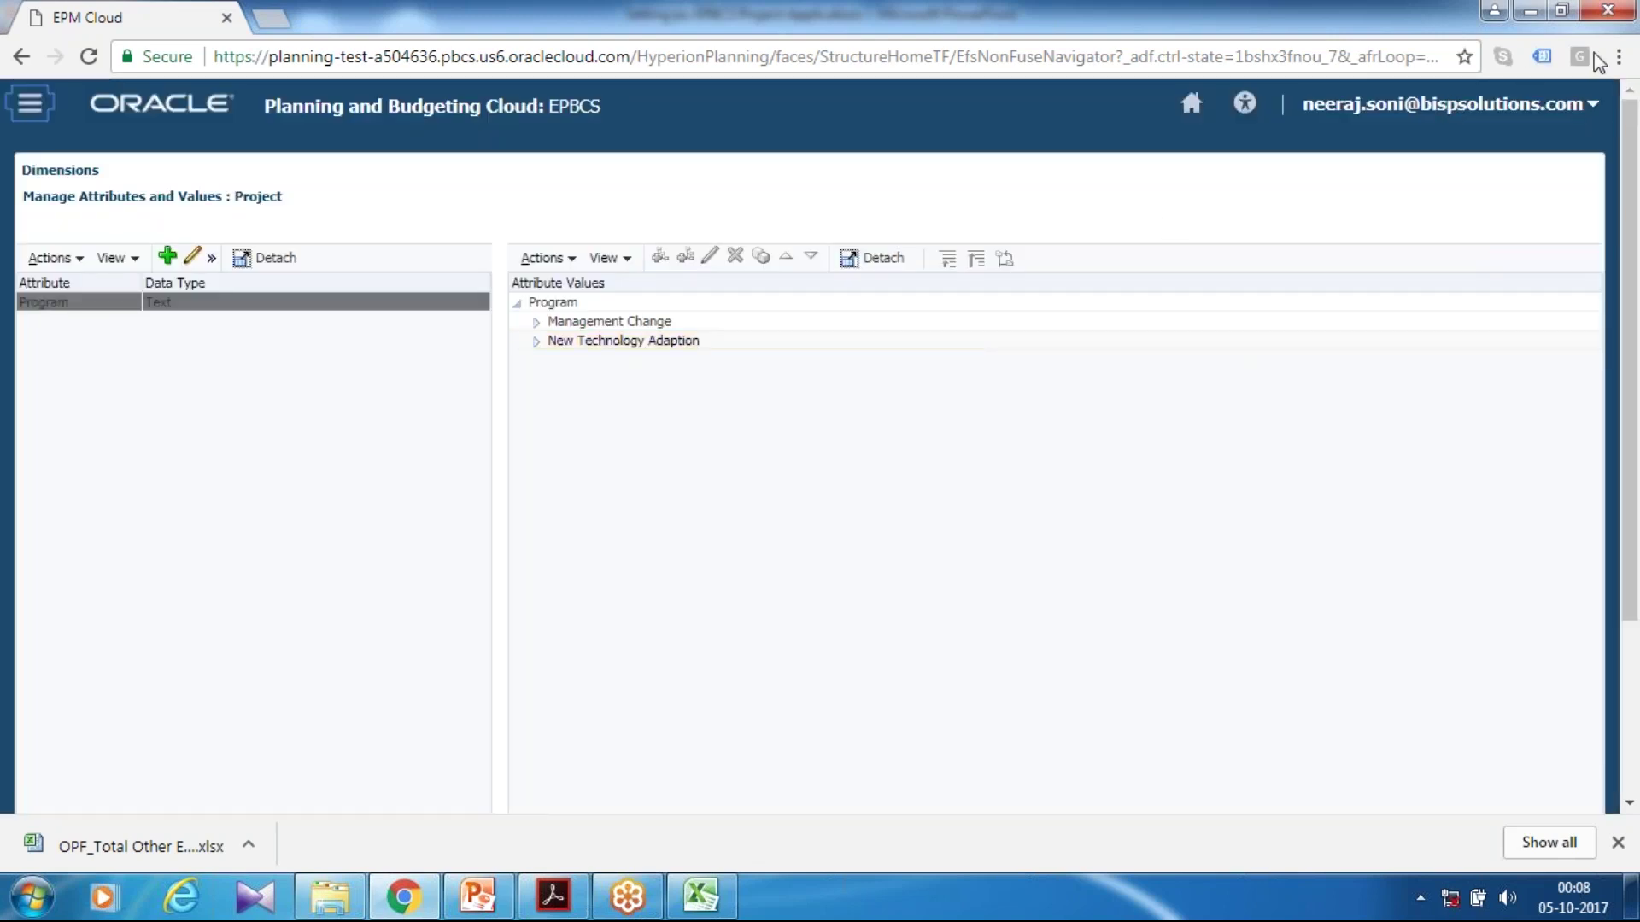
scroll(1195, 589, down, 3)
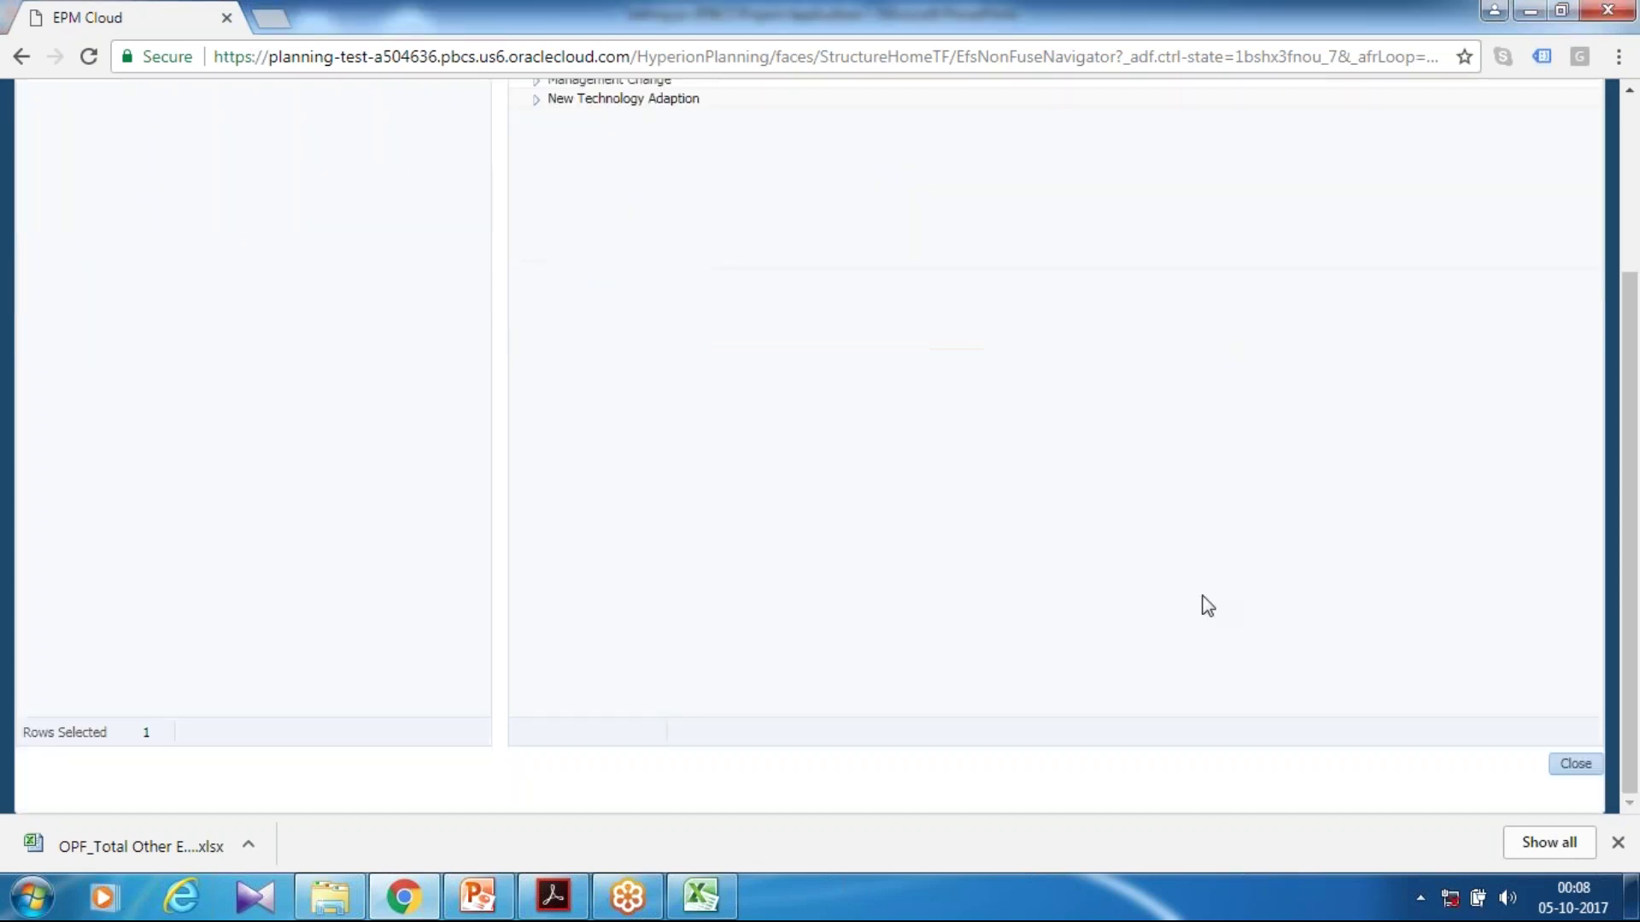
click(1573, 765)
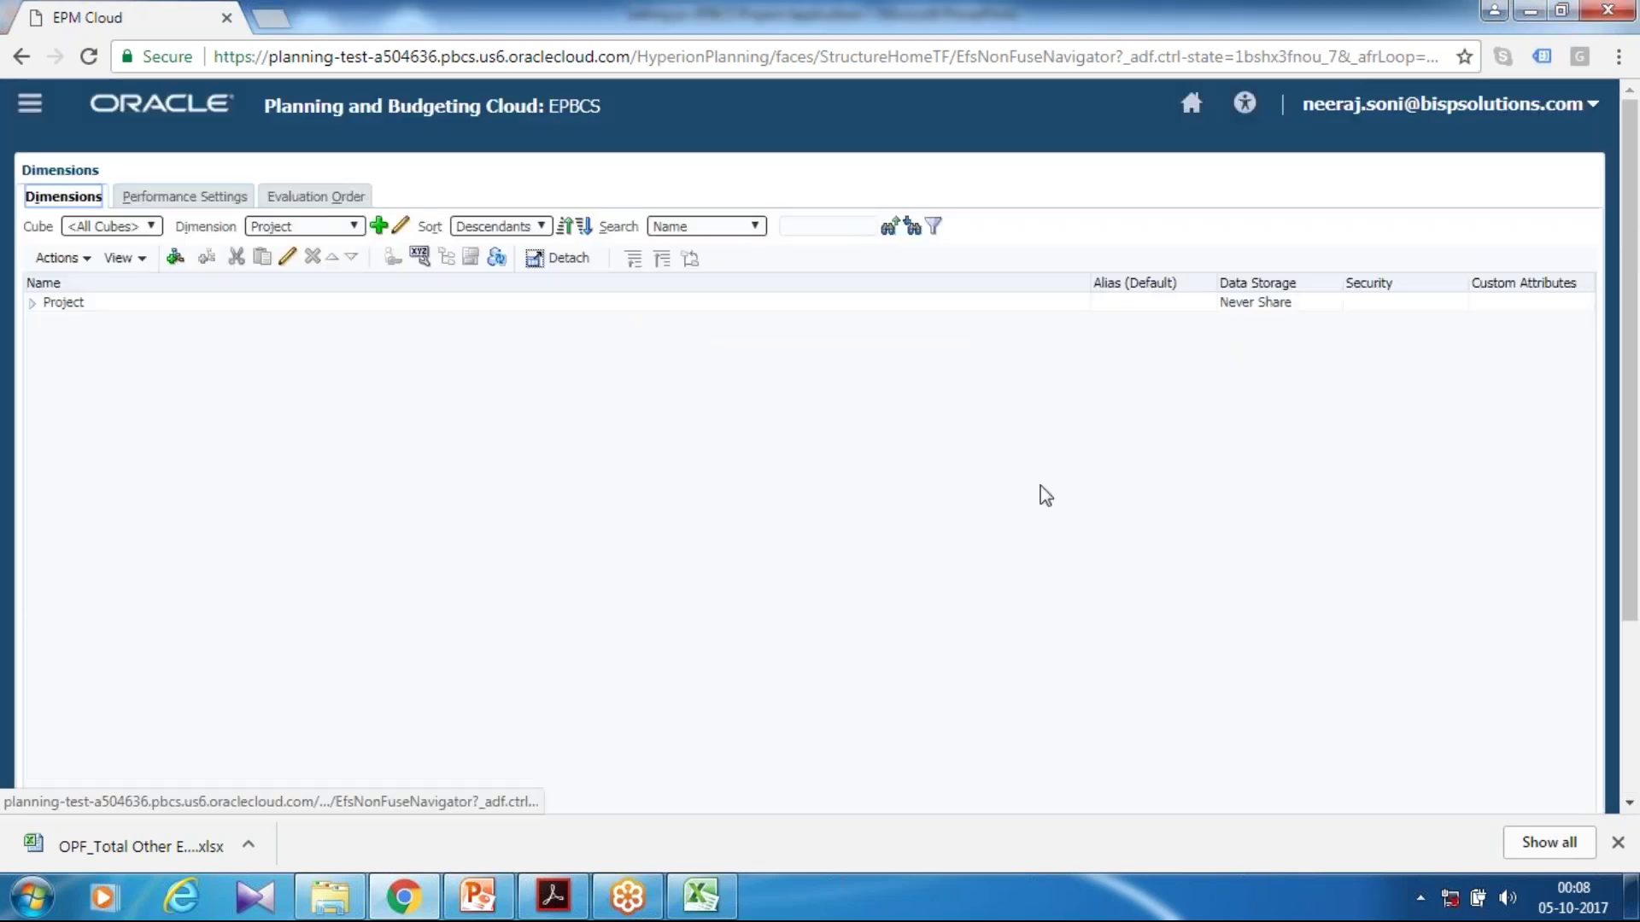
- Expand the Project hierarchy through Total Project, All Project and Internal Projects down to Indirect Projects
key(Right)
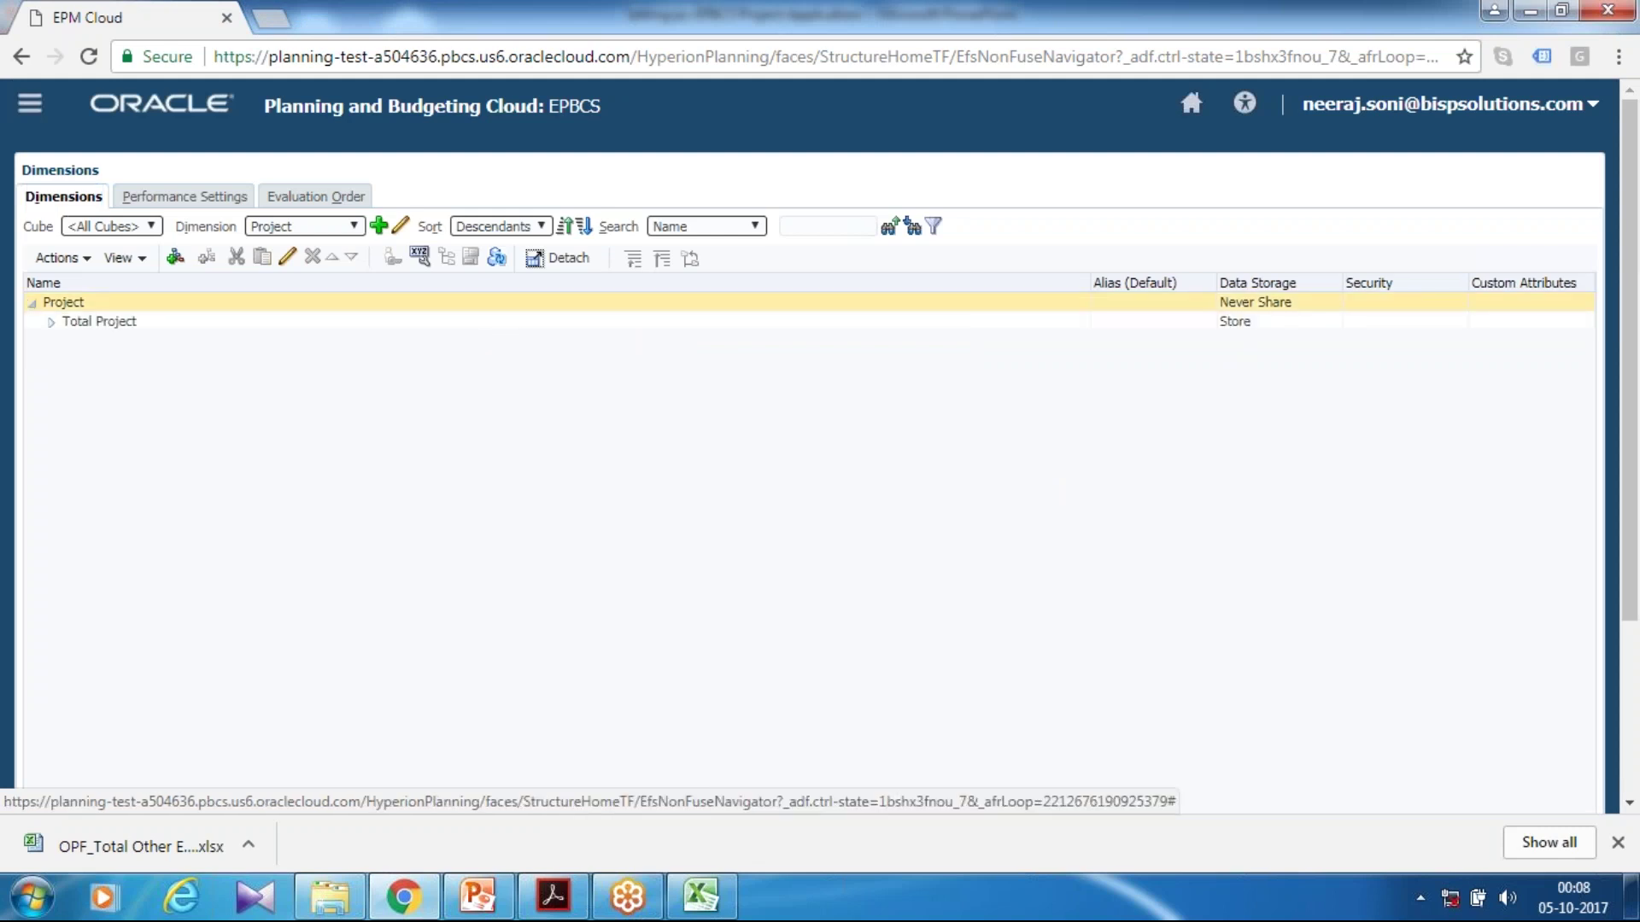
key(Down)
click(51, 321)
click(90, 358)
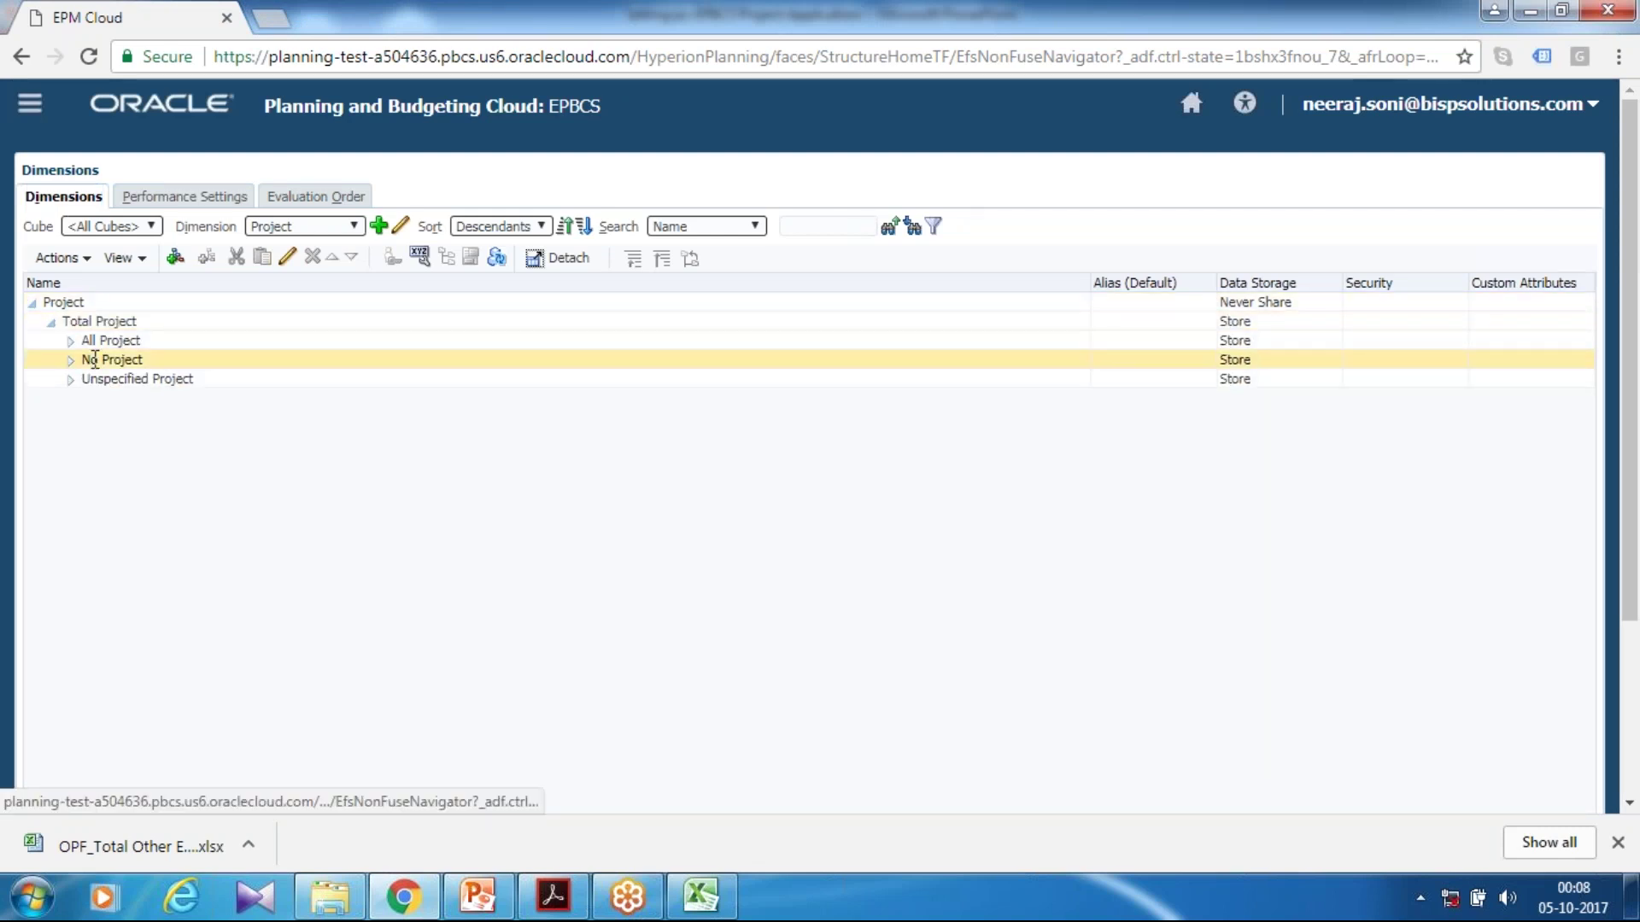
double_click(88, 346)
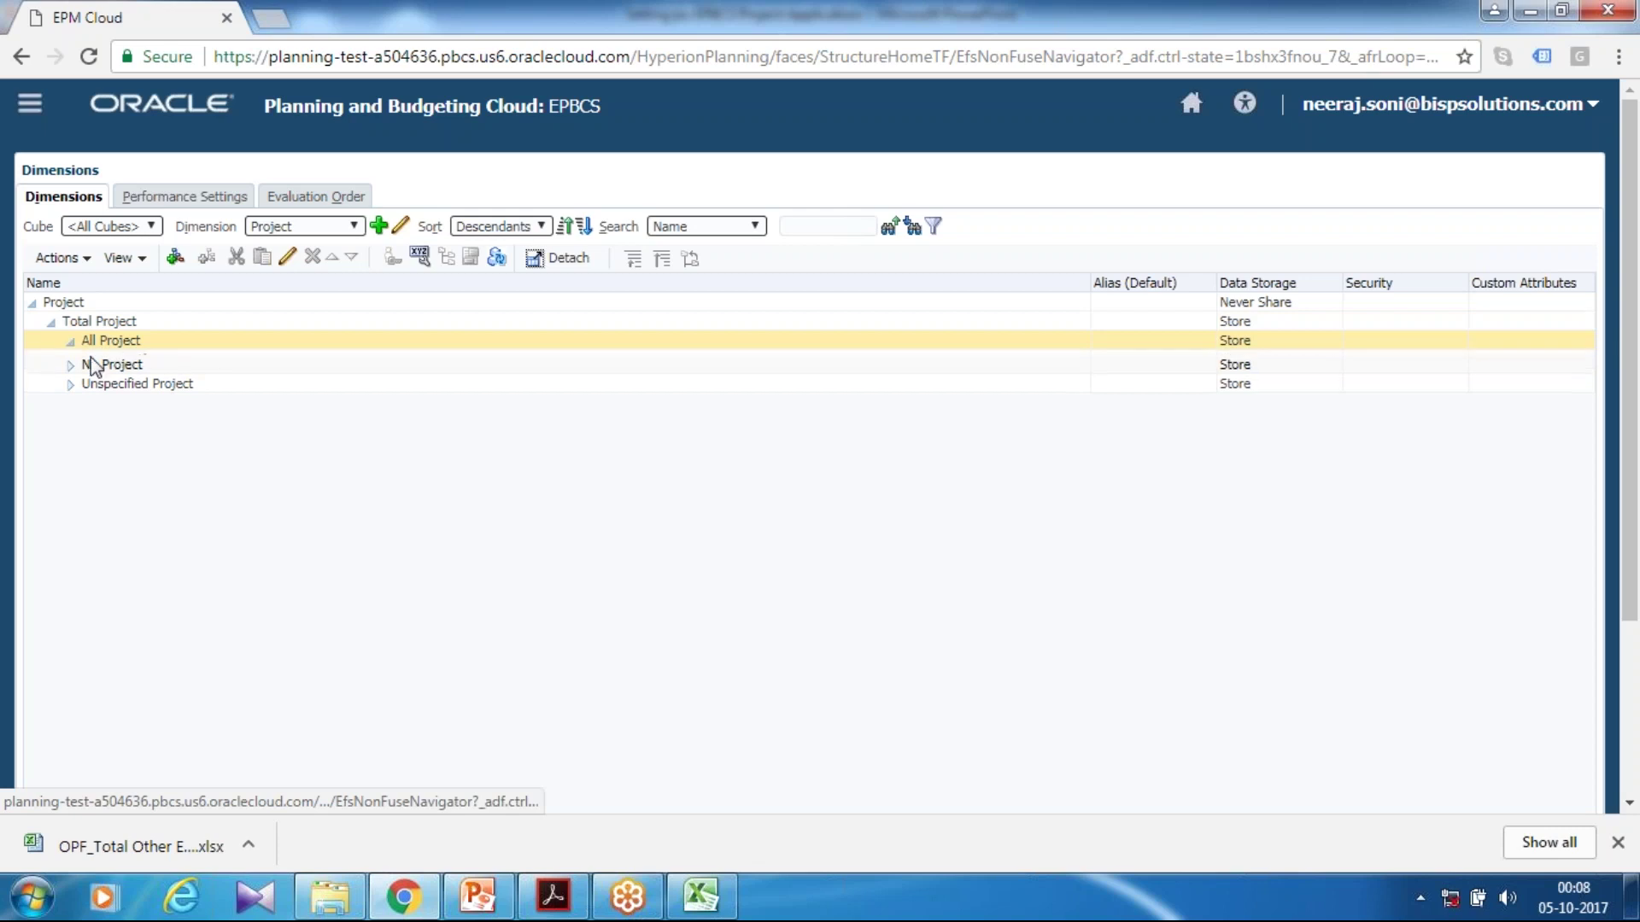
click(70, 398)
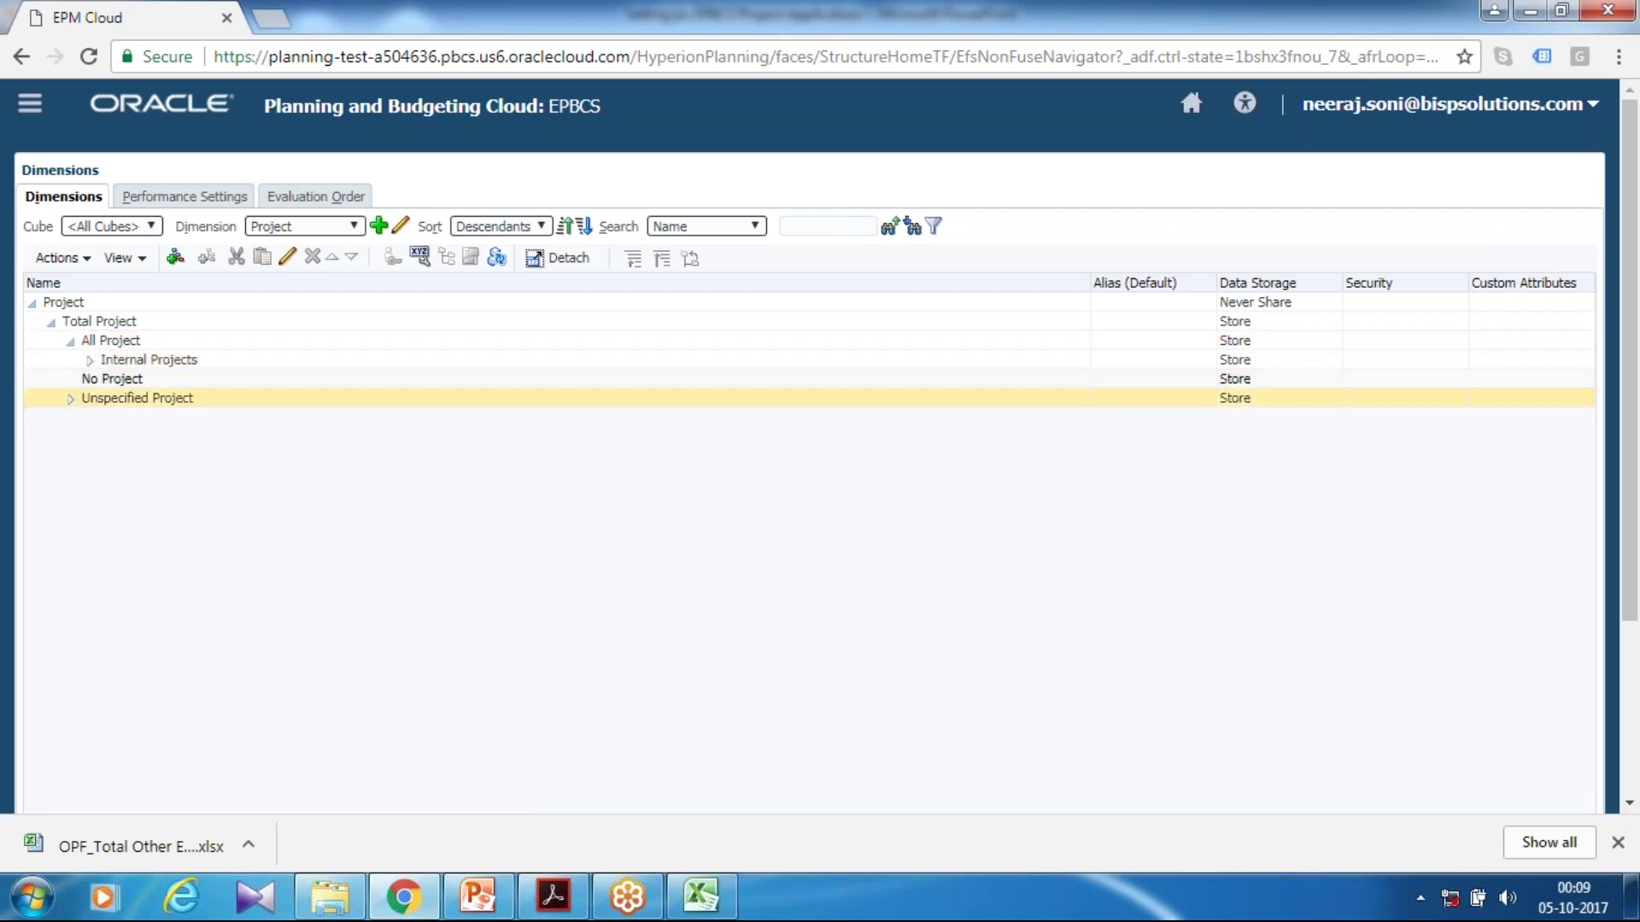
key(Up)
key(Up)
click(90, 361)
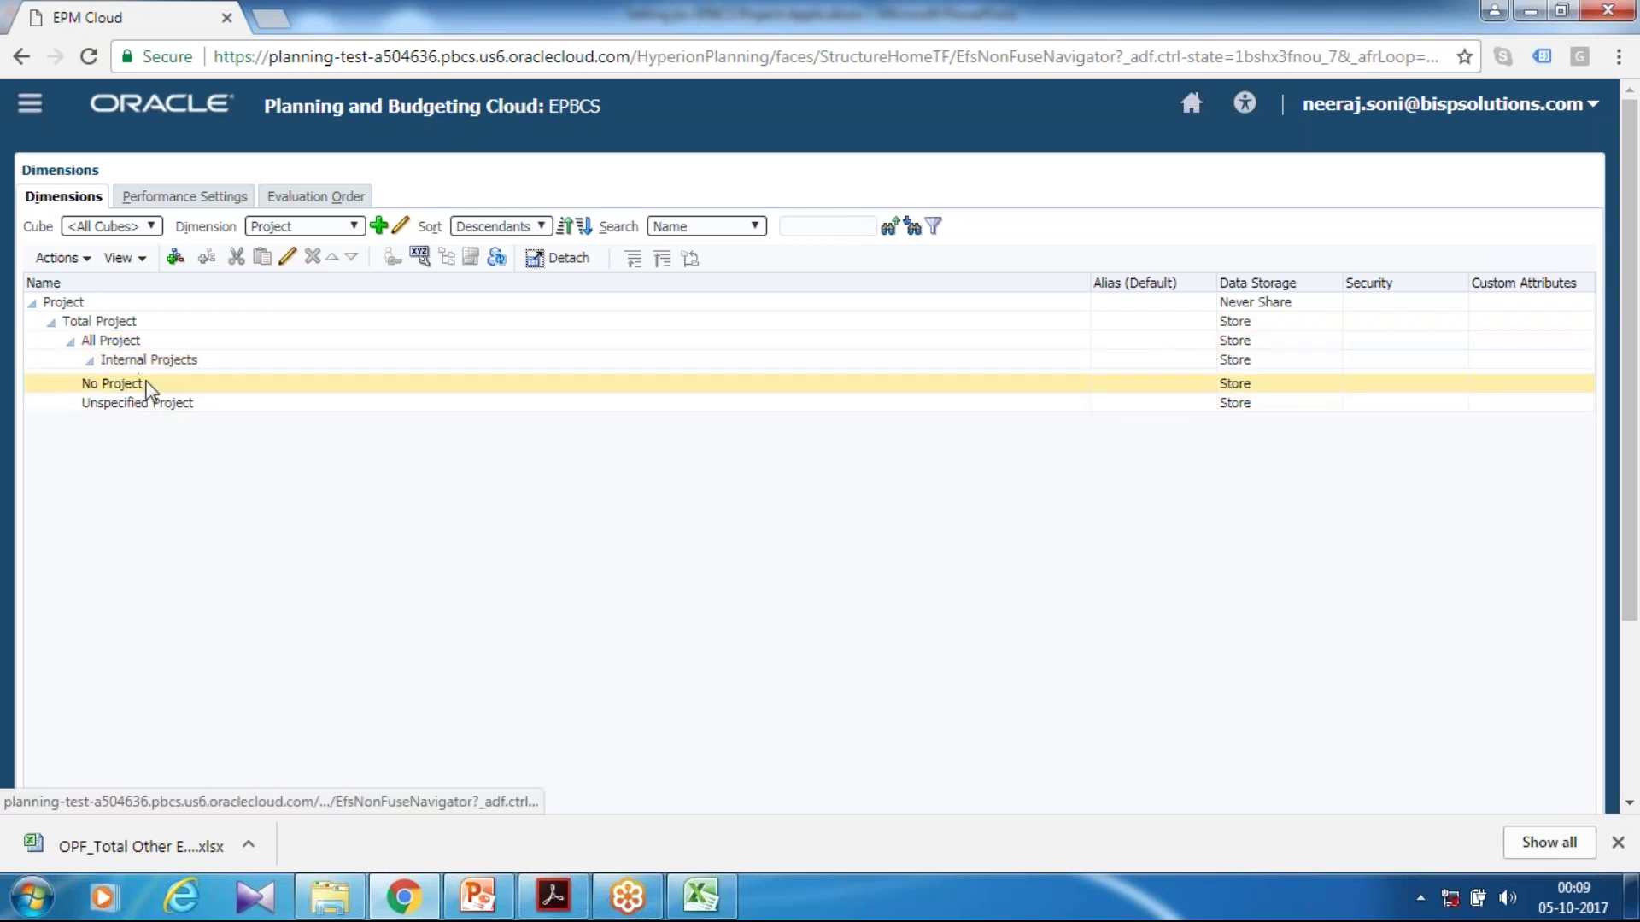
click(103, 382)
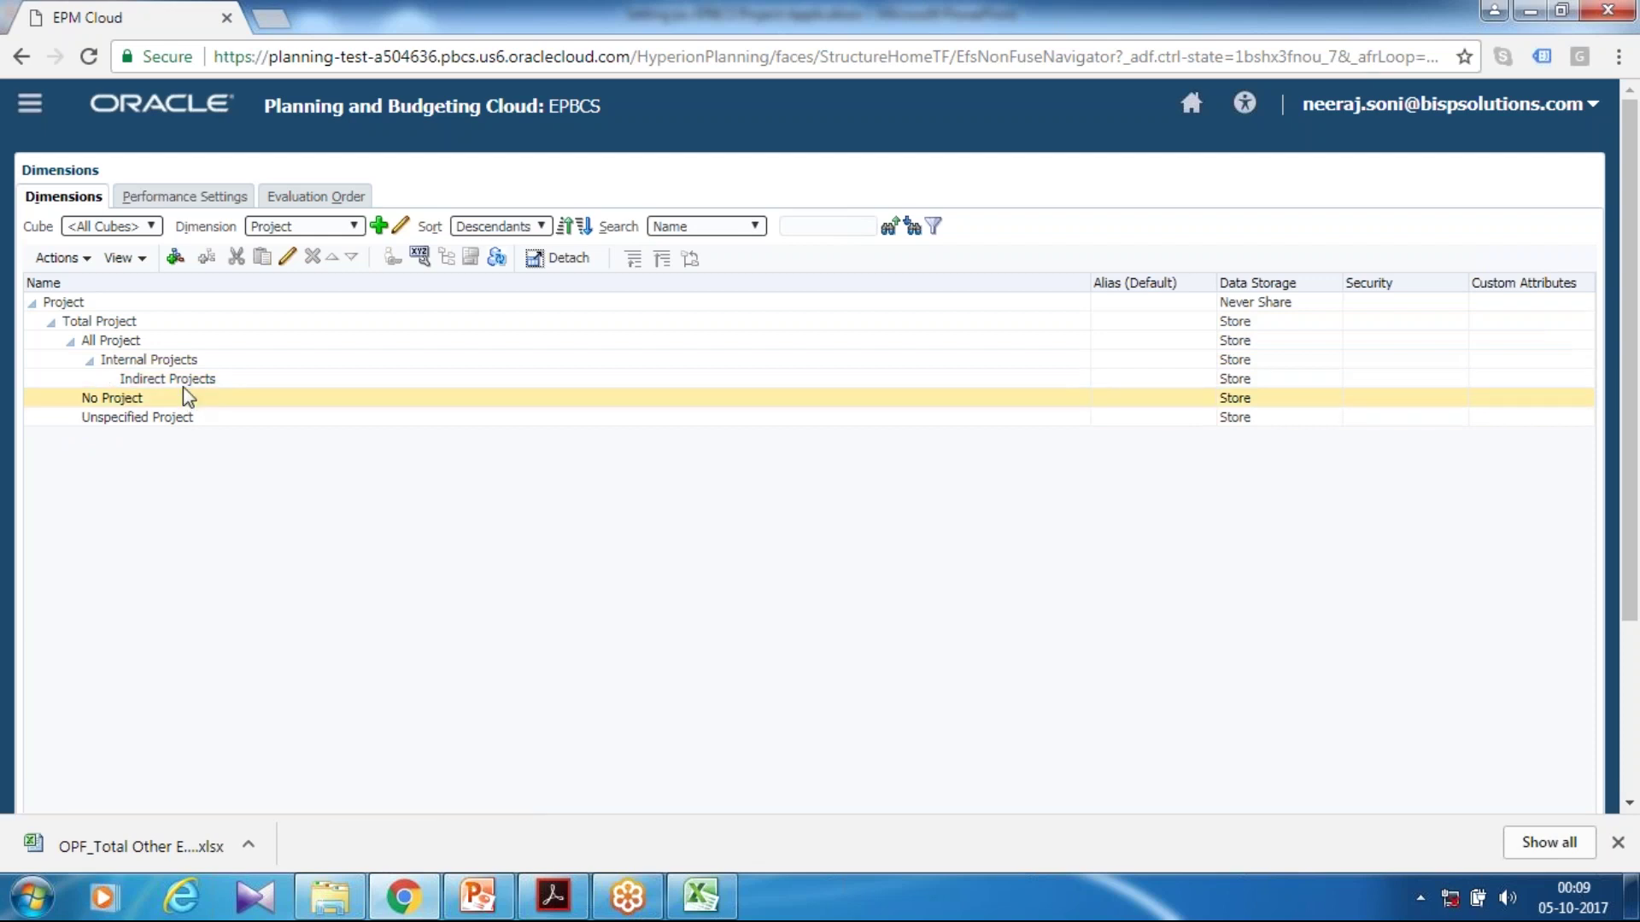
- Open the Indirect Projects member for editing and assign it the Management Change value of the Program attribute
scroll(811, 444, down, 2)
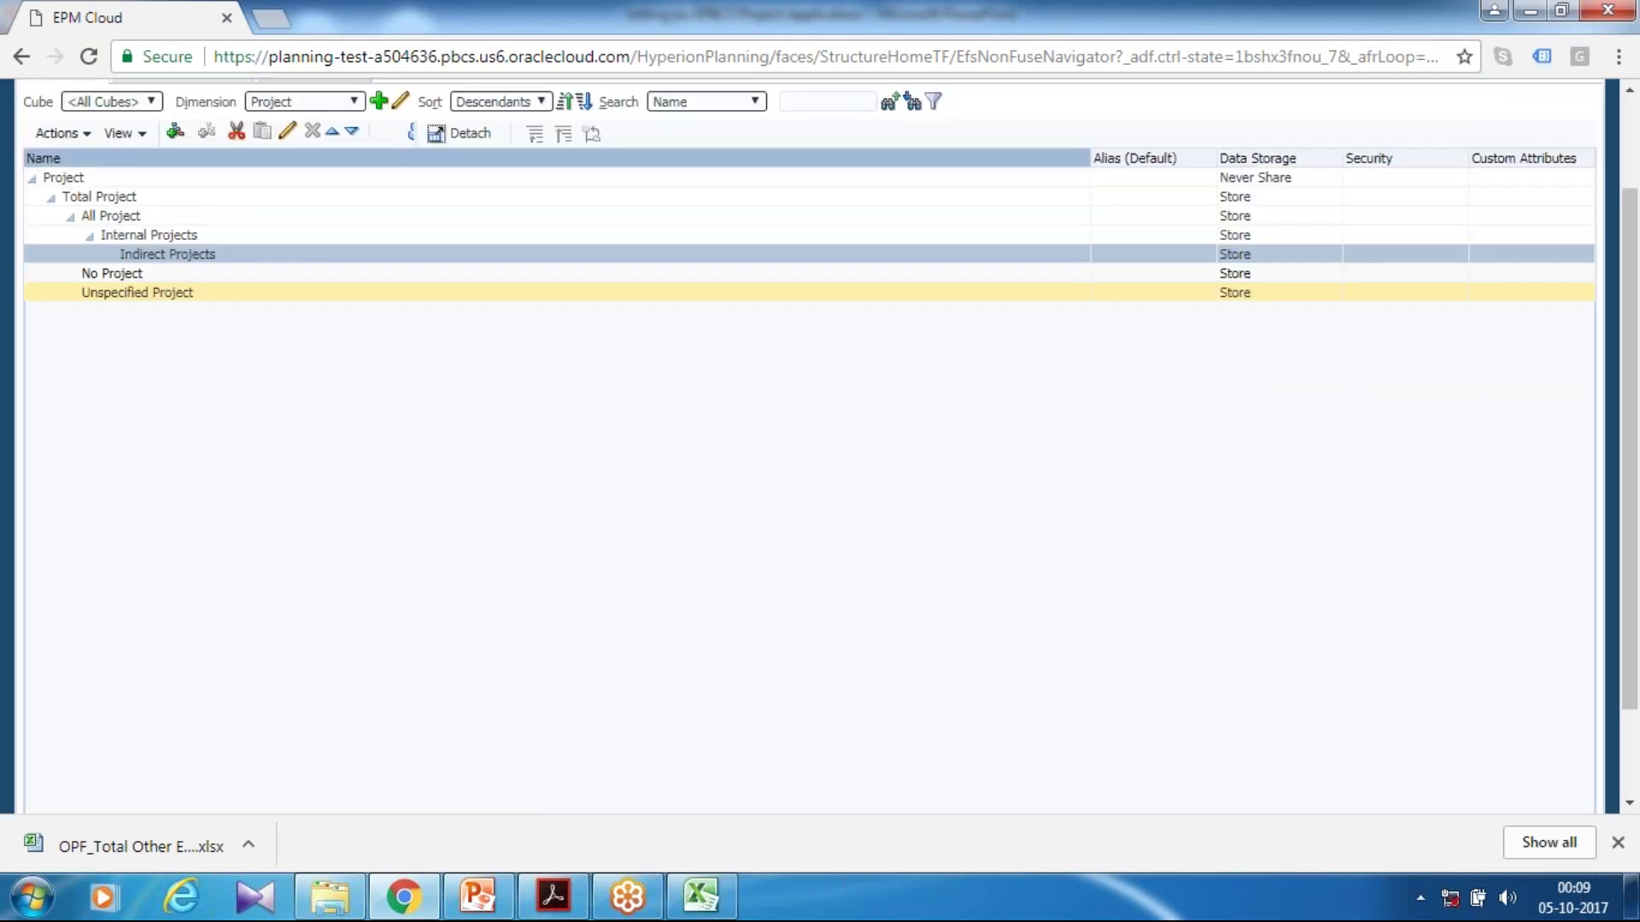
click(288, 133)
click(213, 107)
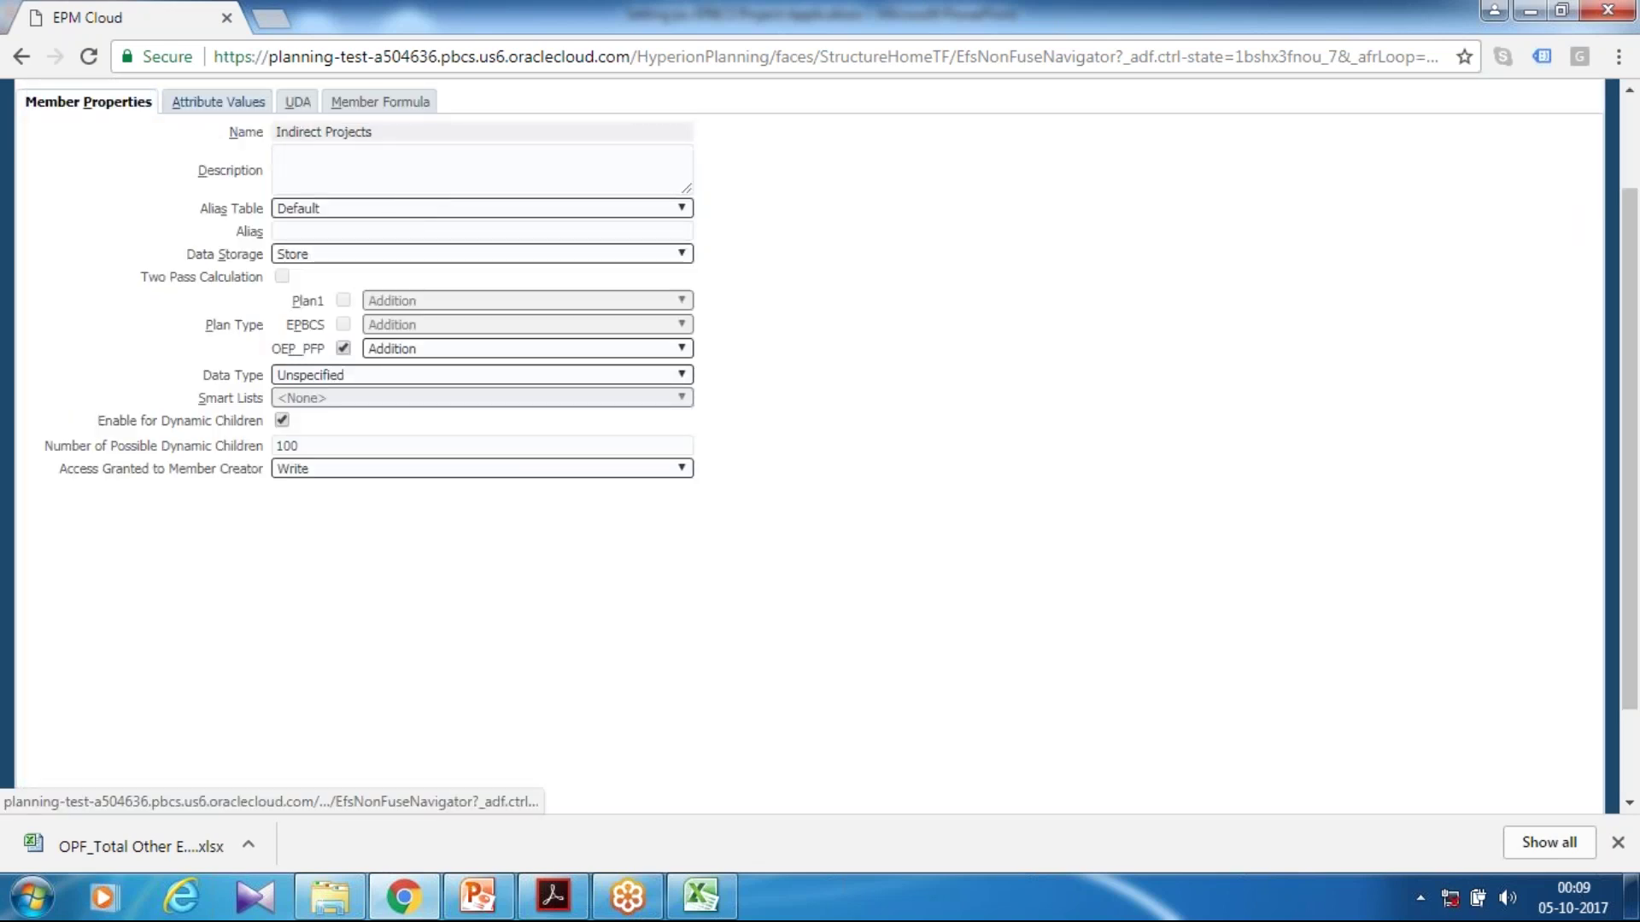
scroll(757, 242, up, 2)
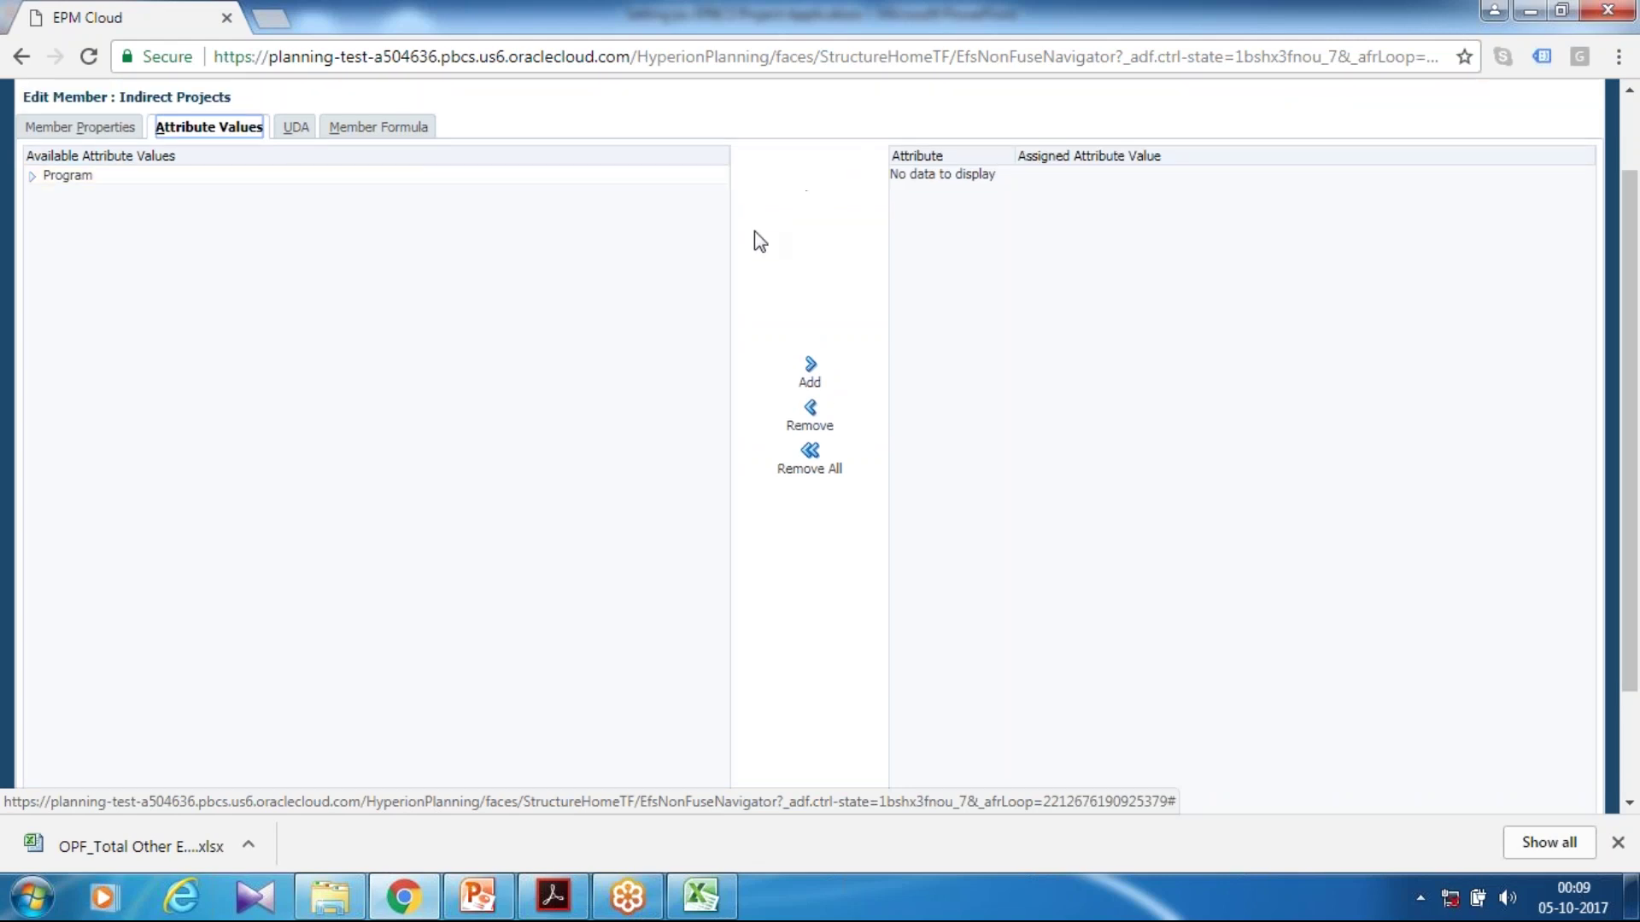
click(32, 275)
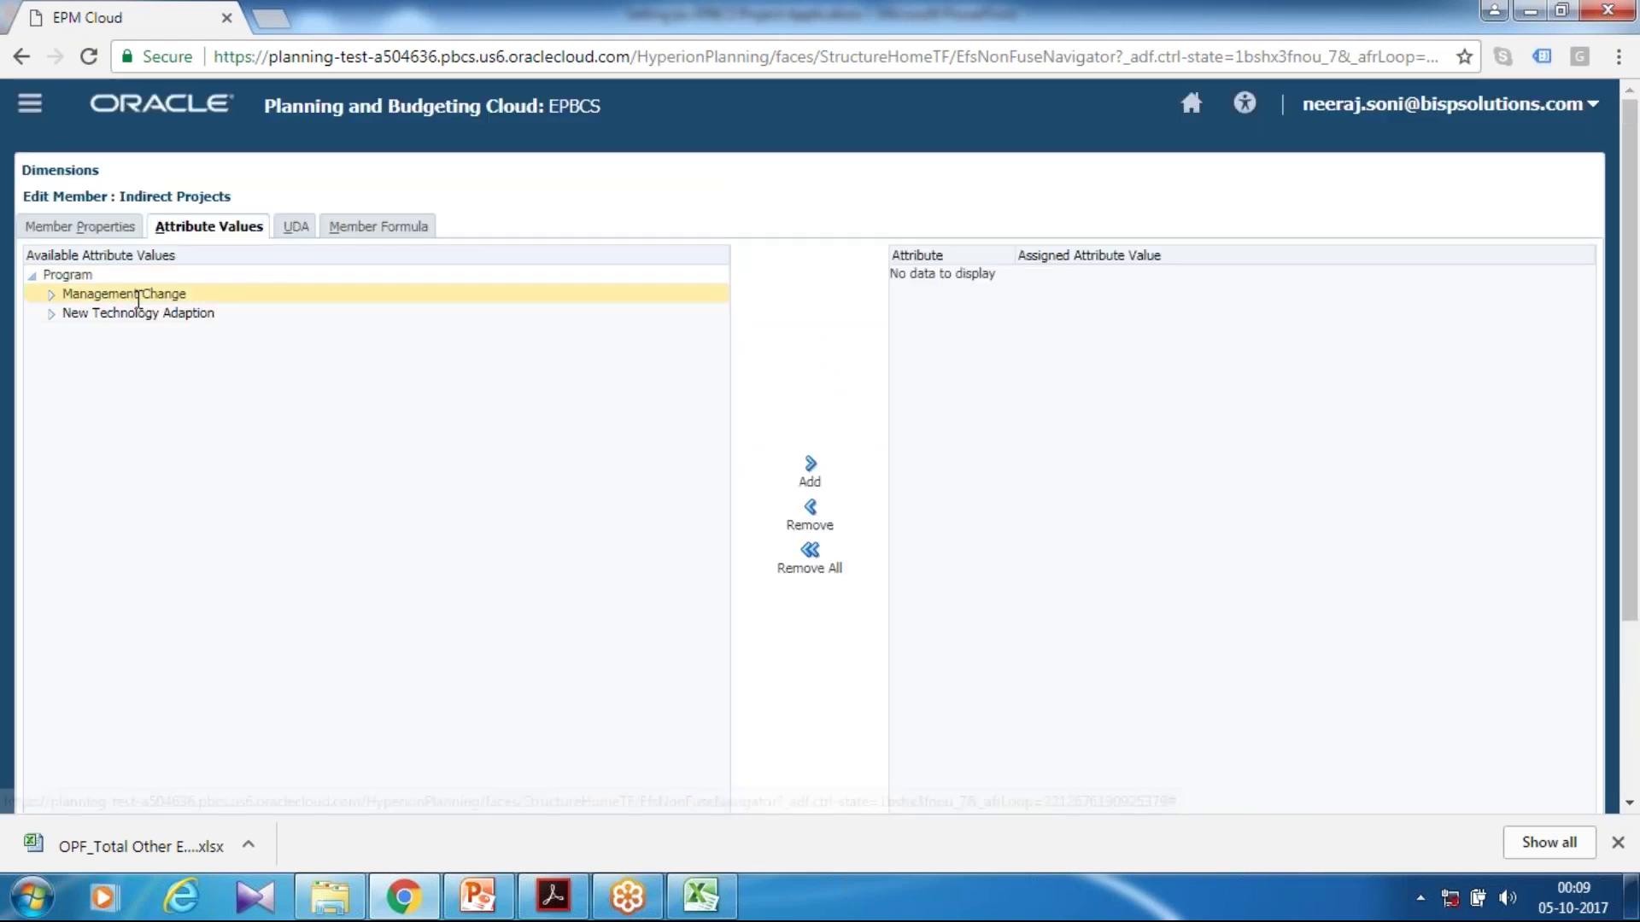
click(52, 294)
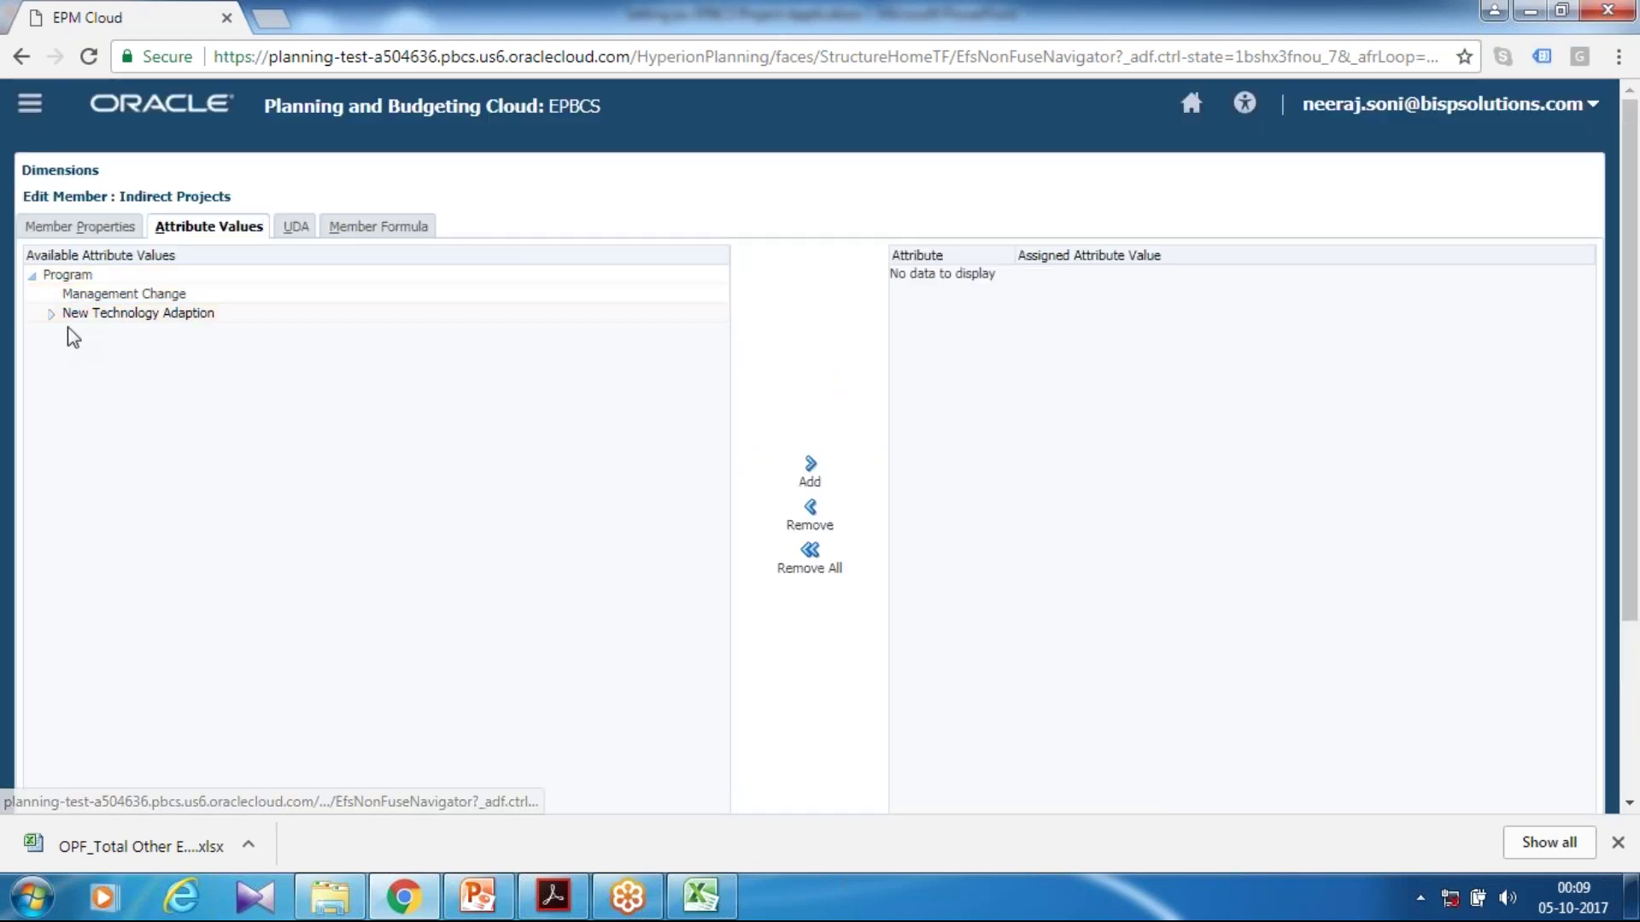
click(51, 314)
click(127, 293)
click(809, 469)
- Try to save the Indirect Projects member with its attribute value, then cancel the edit
scroll(1295, 519, down, 3)
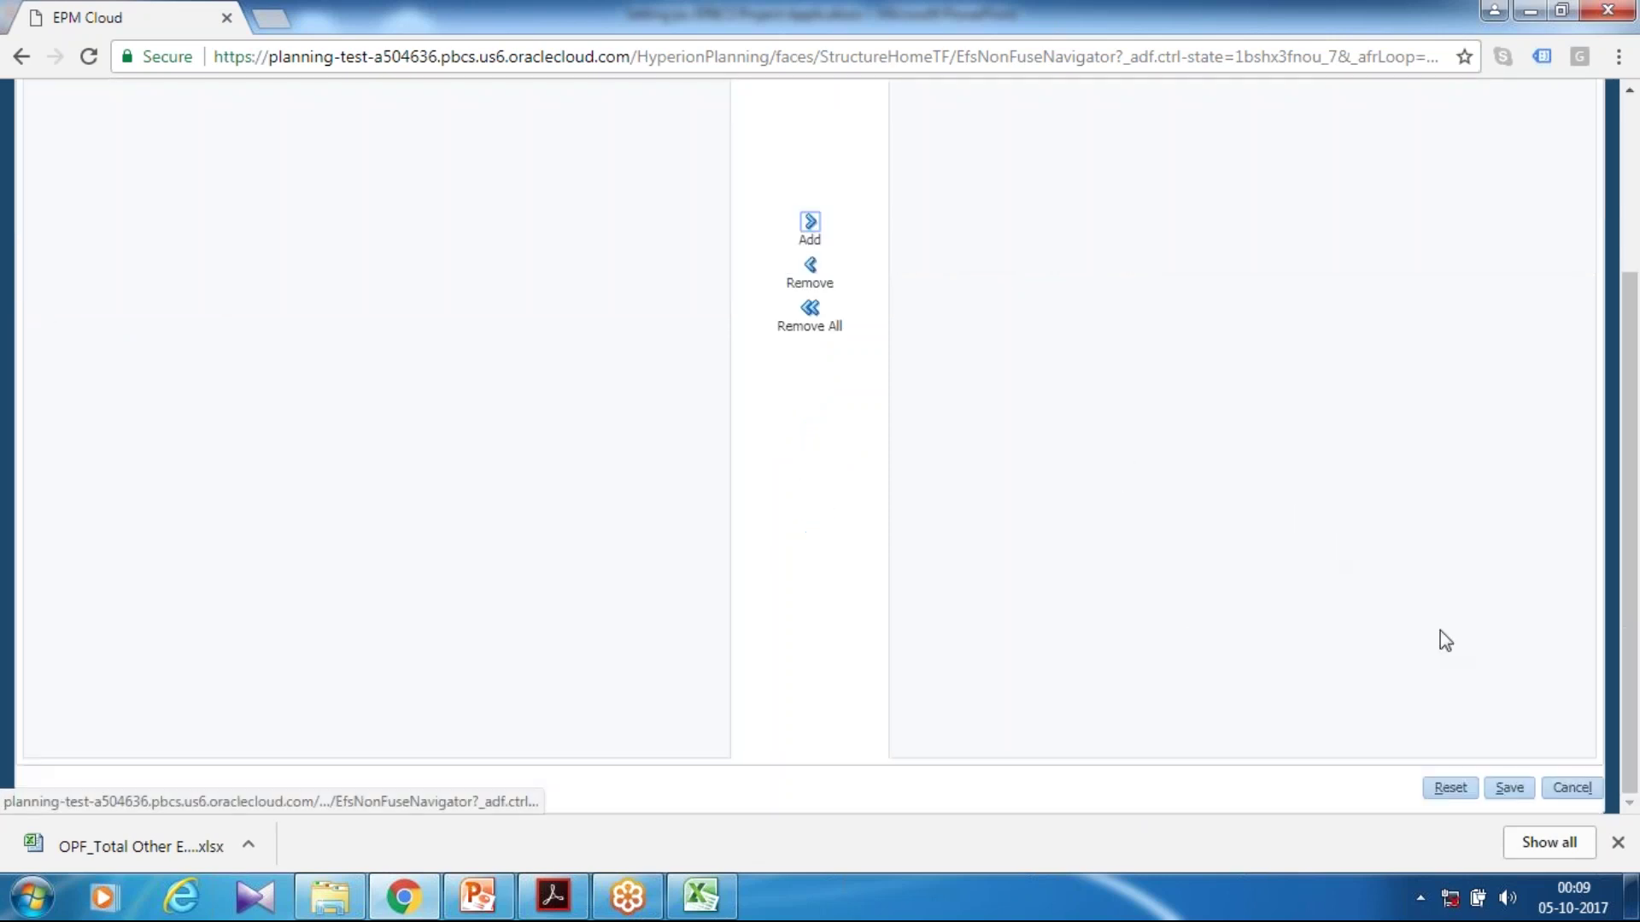
click(1508, 787)
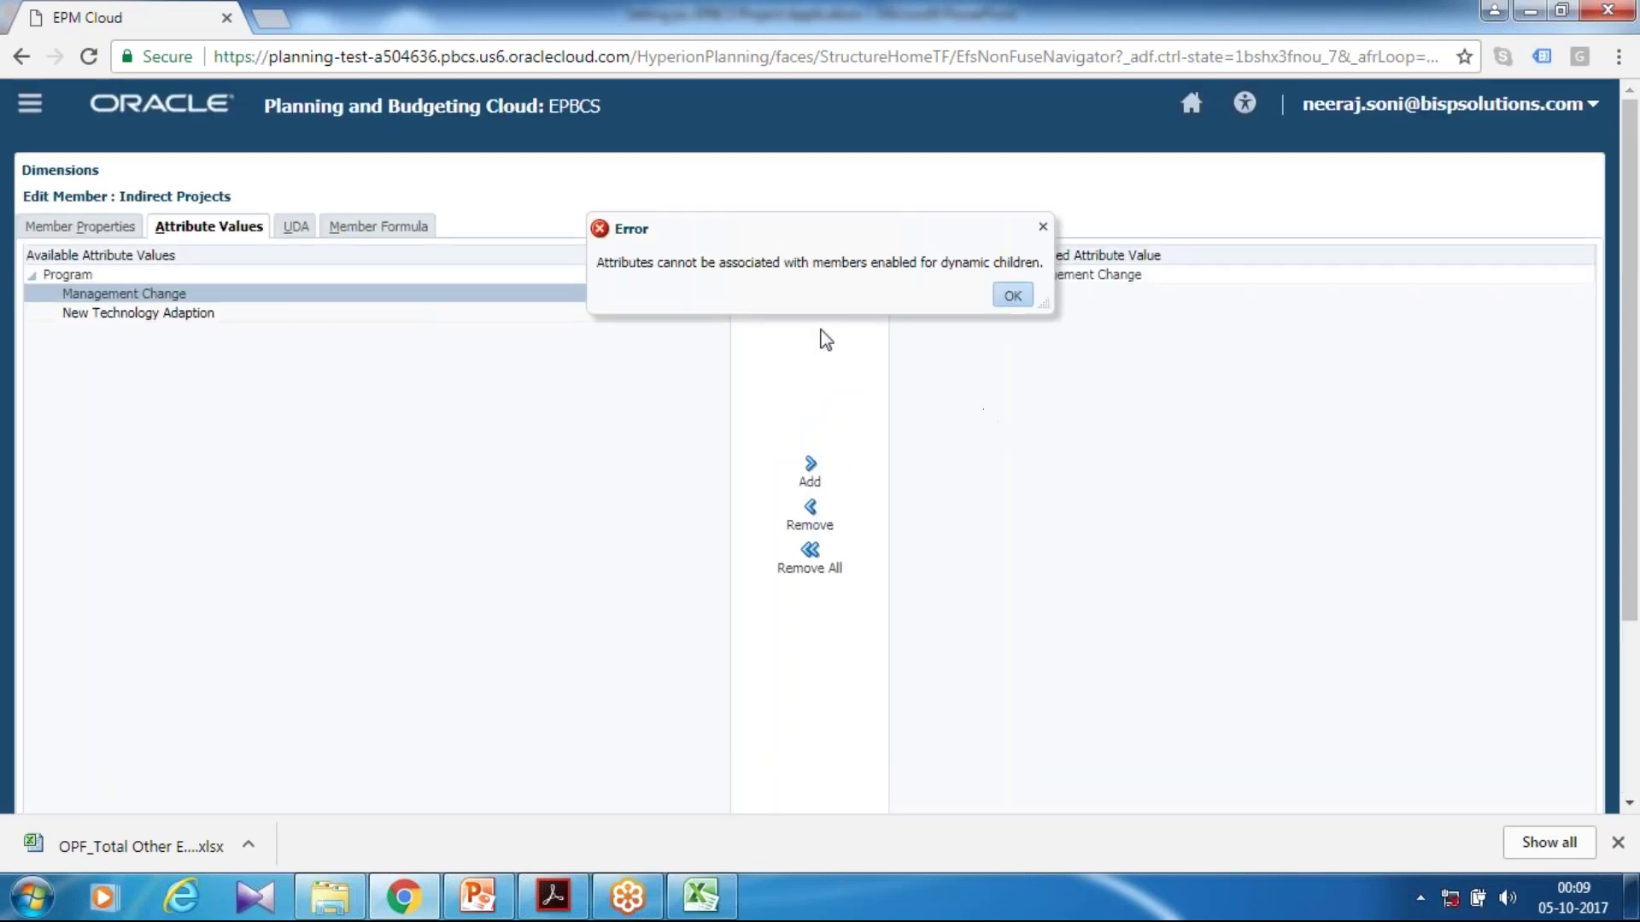
drag(913, 263, 1017, 289)
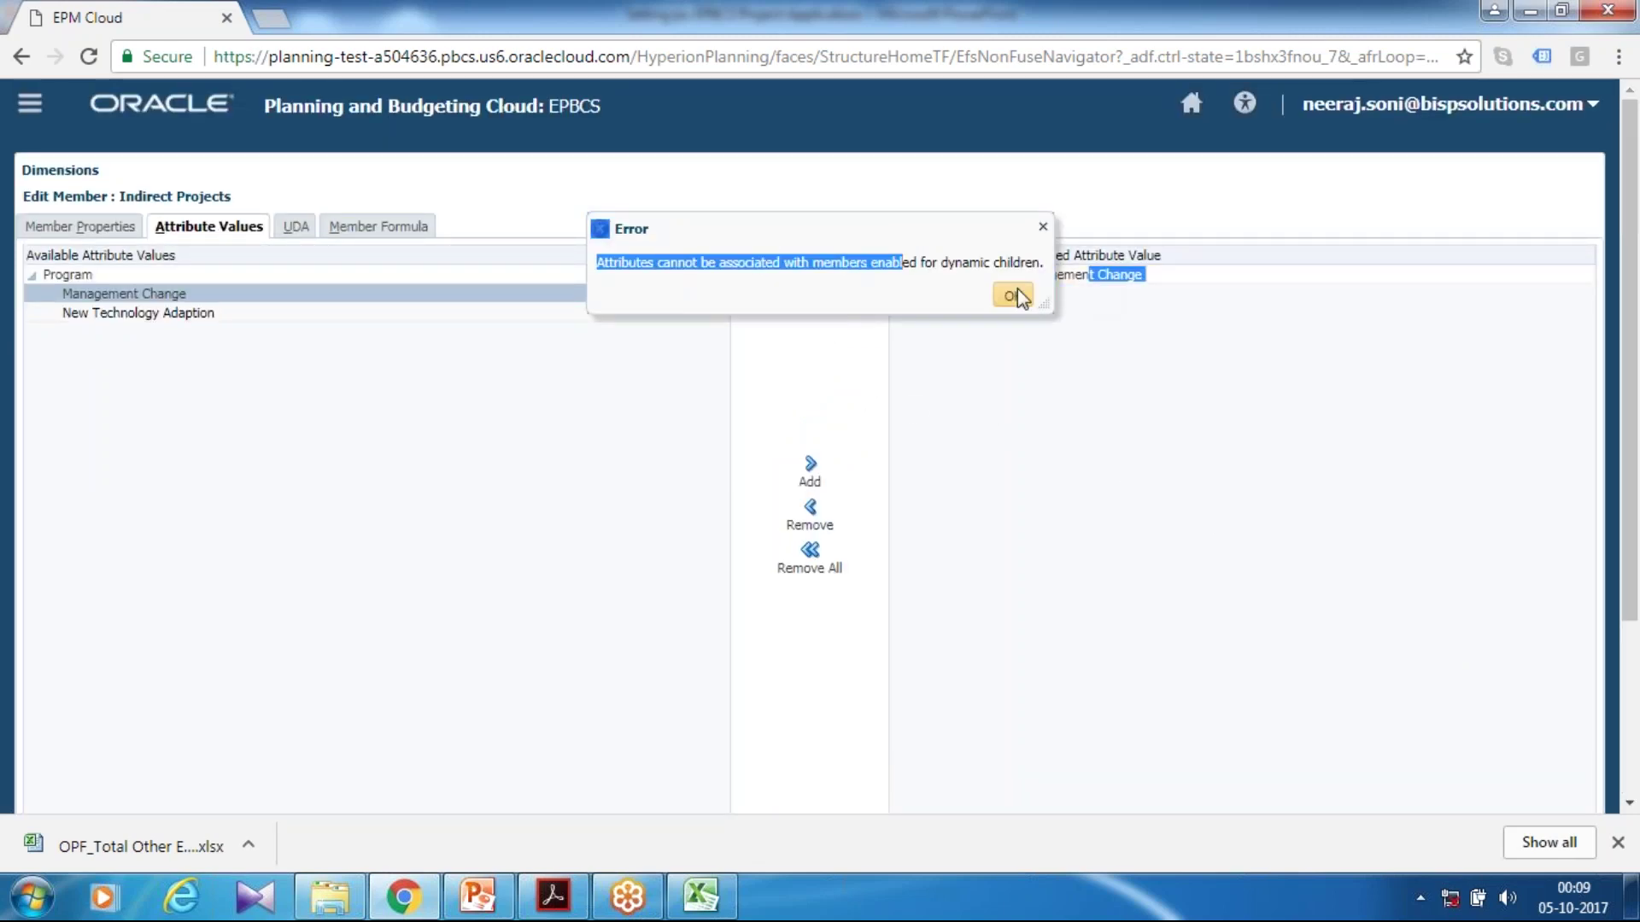
click(1012, 295)
scroll(1259, 524, down, 3)
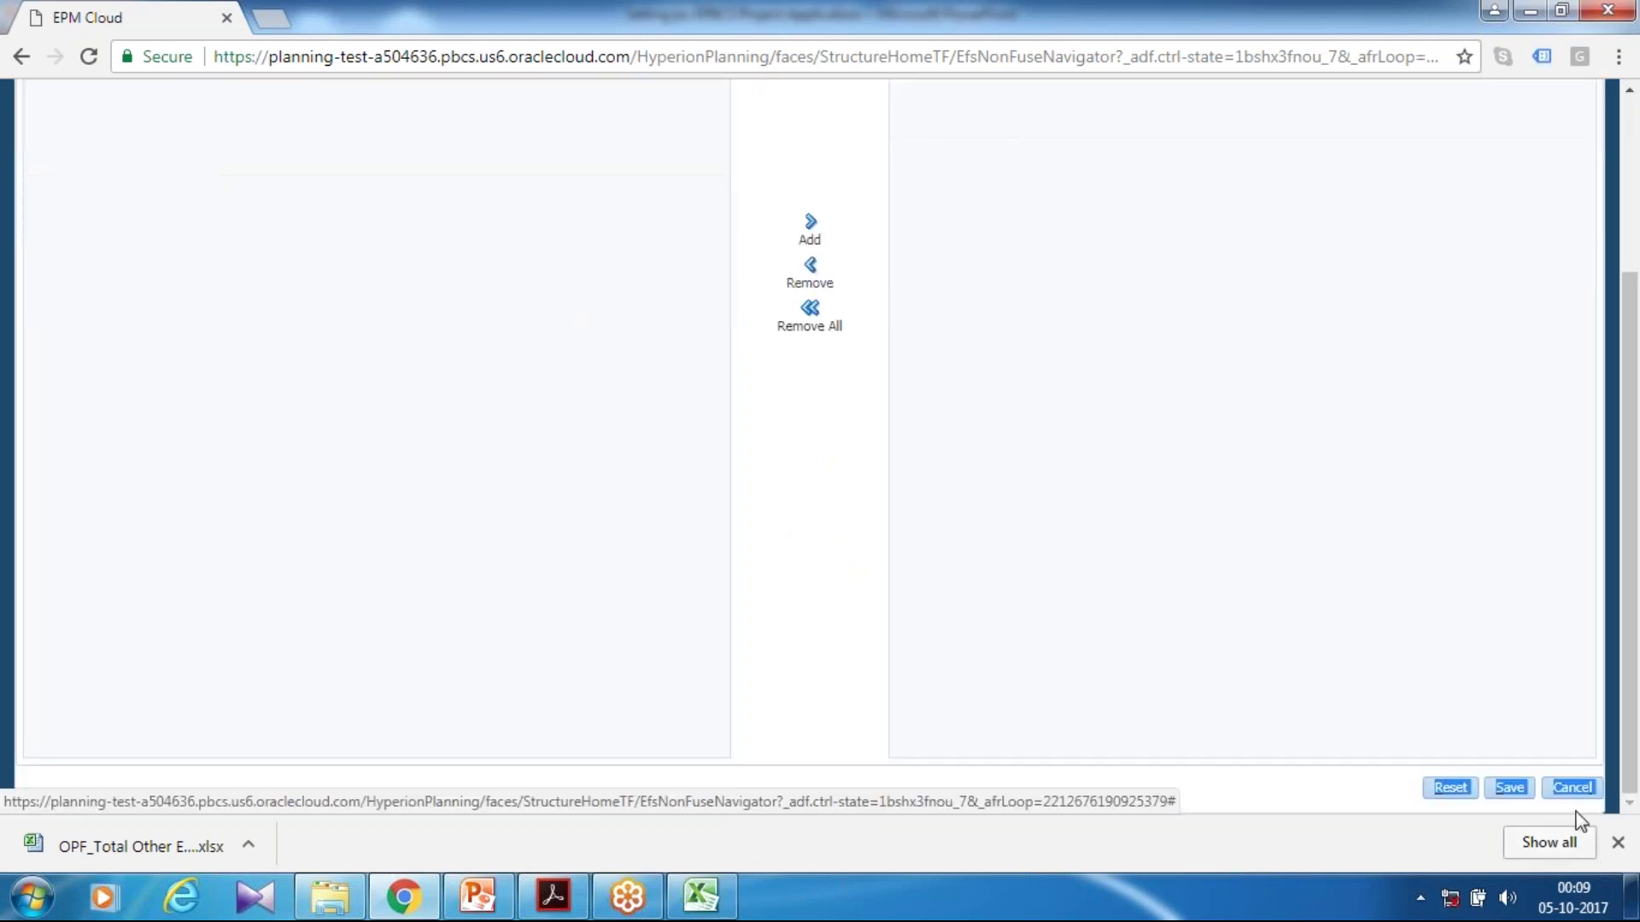
click(1572, 788)
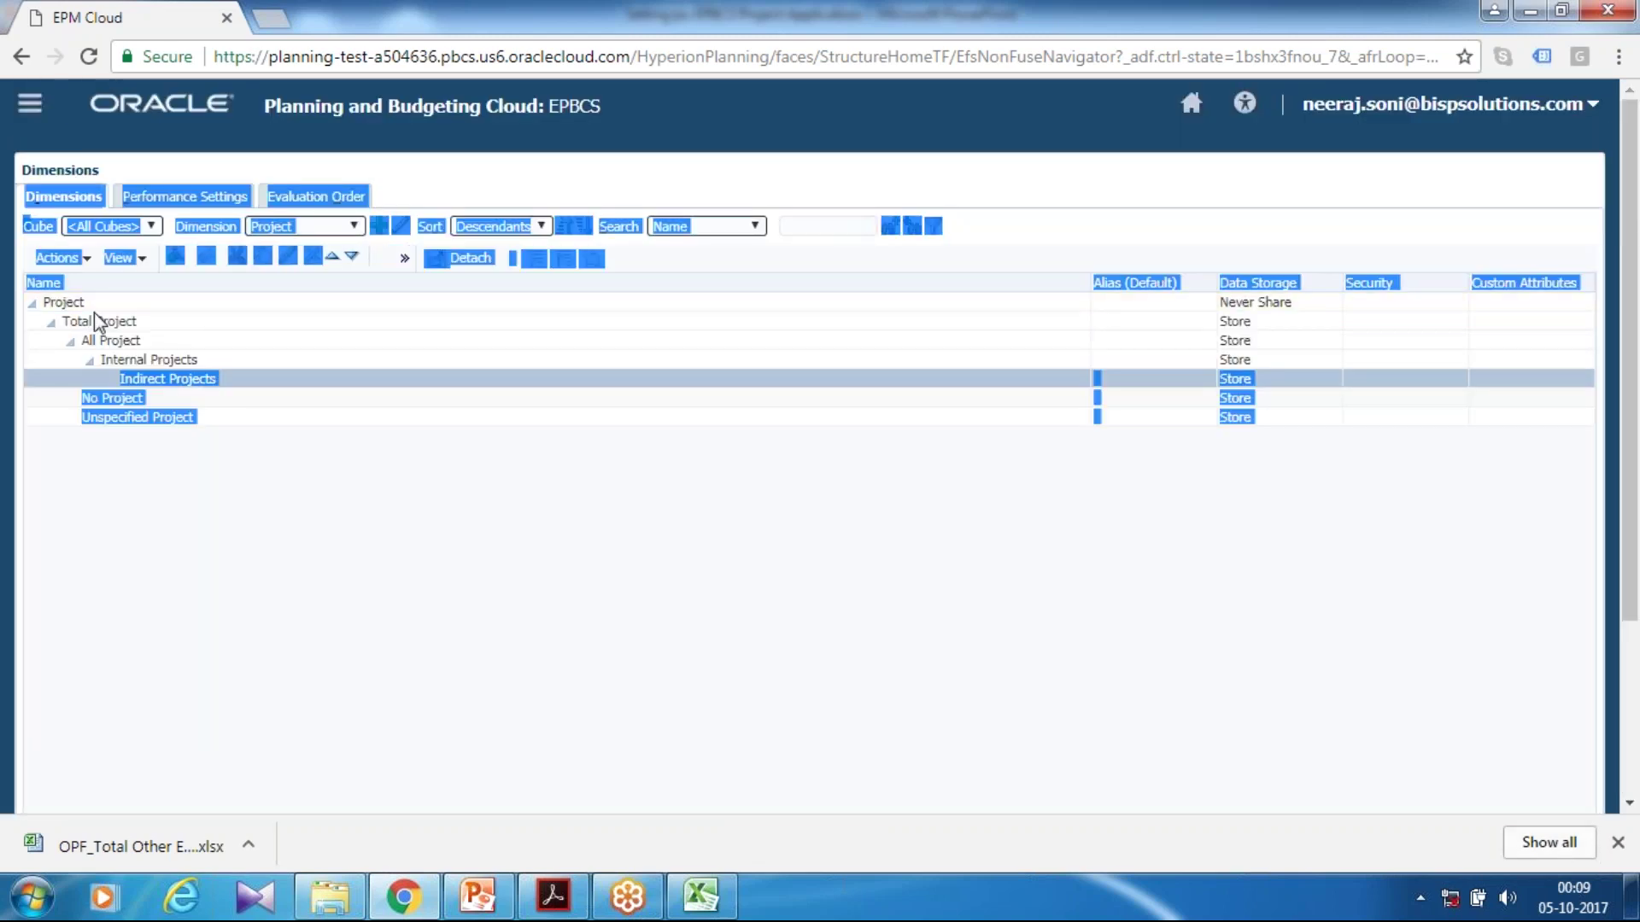
- Assign the Management Change value of the Program attribute to the No Project member and save it
click(111, 399)
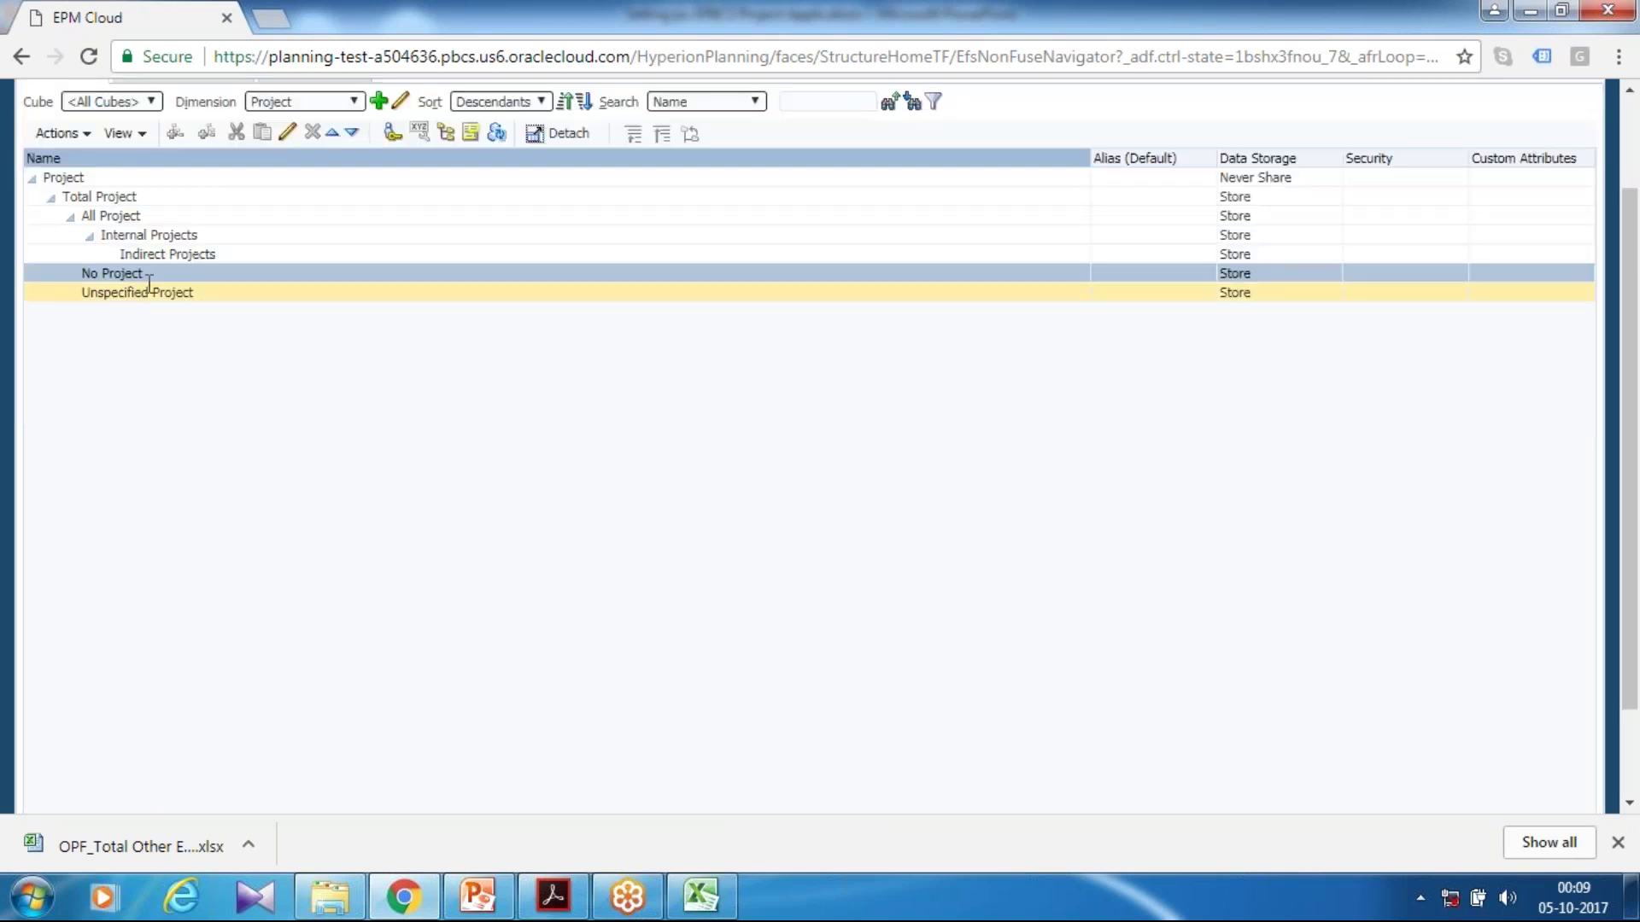
click(287, 134)
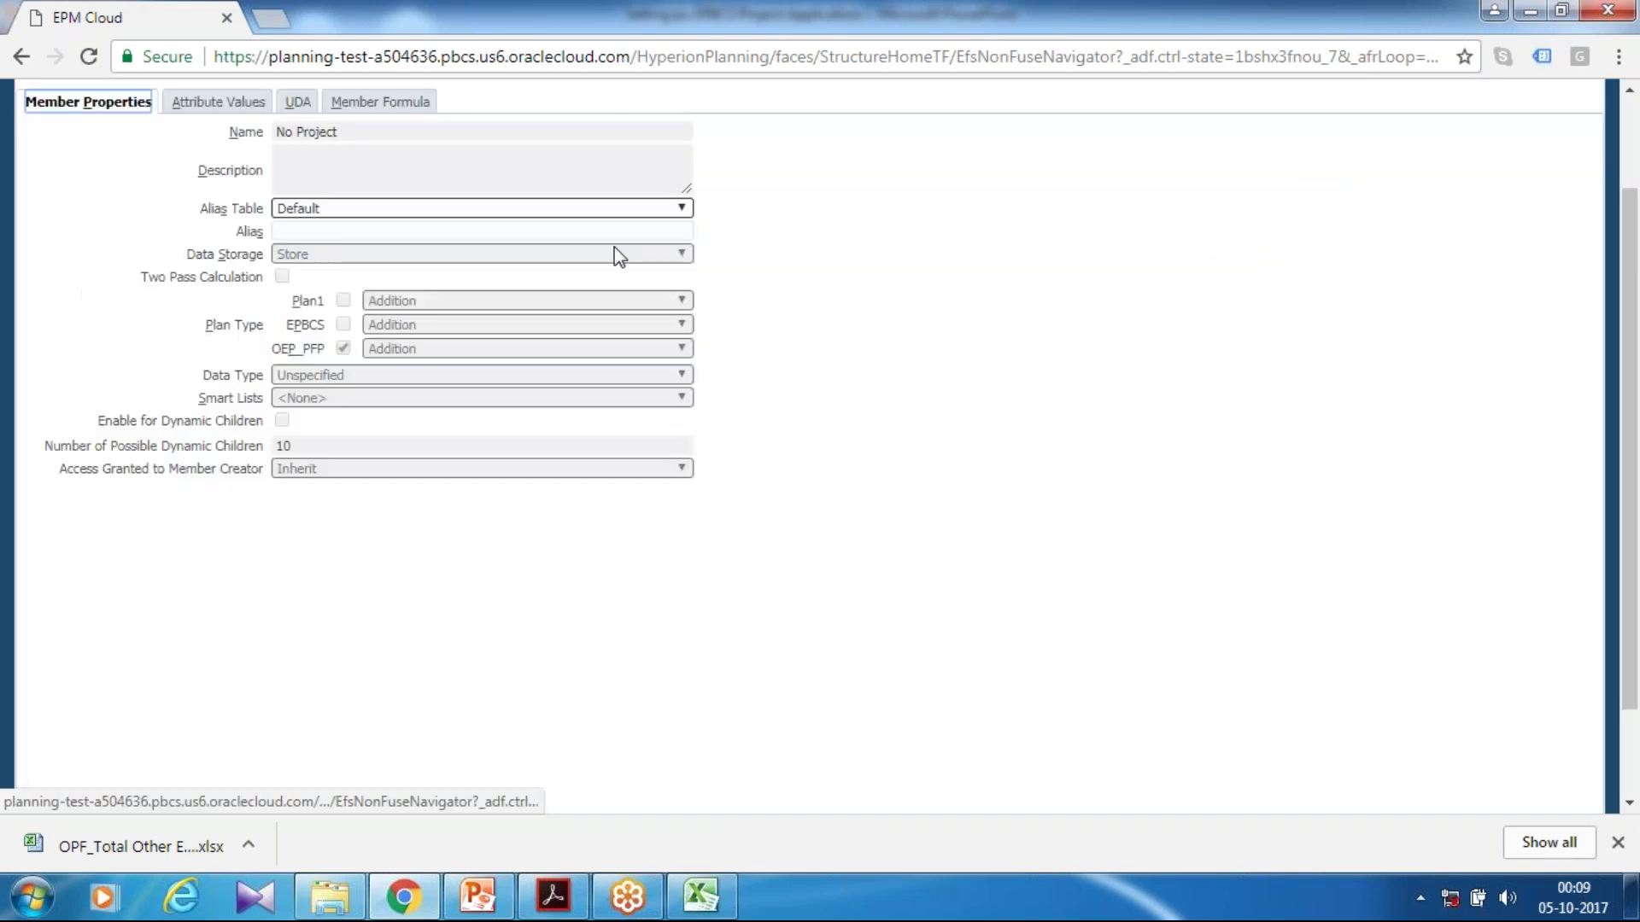
click(258, 100)
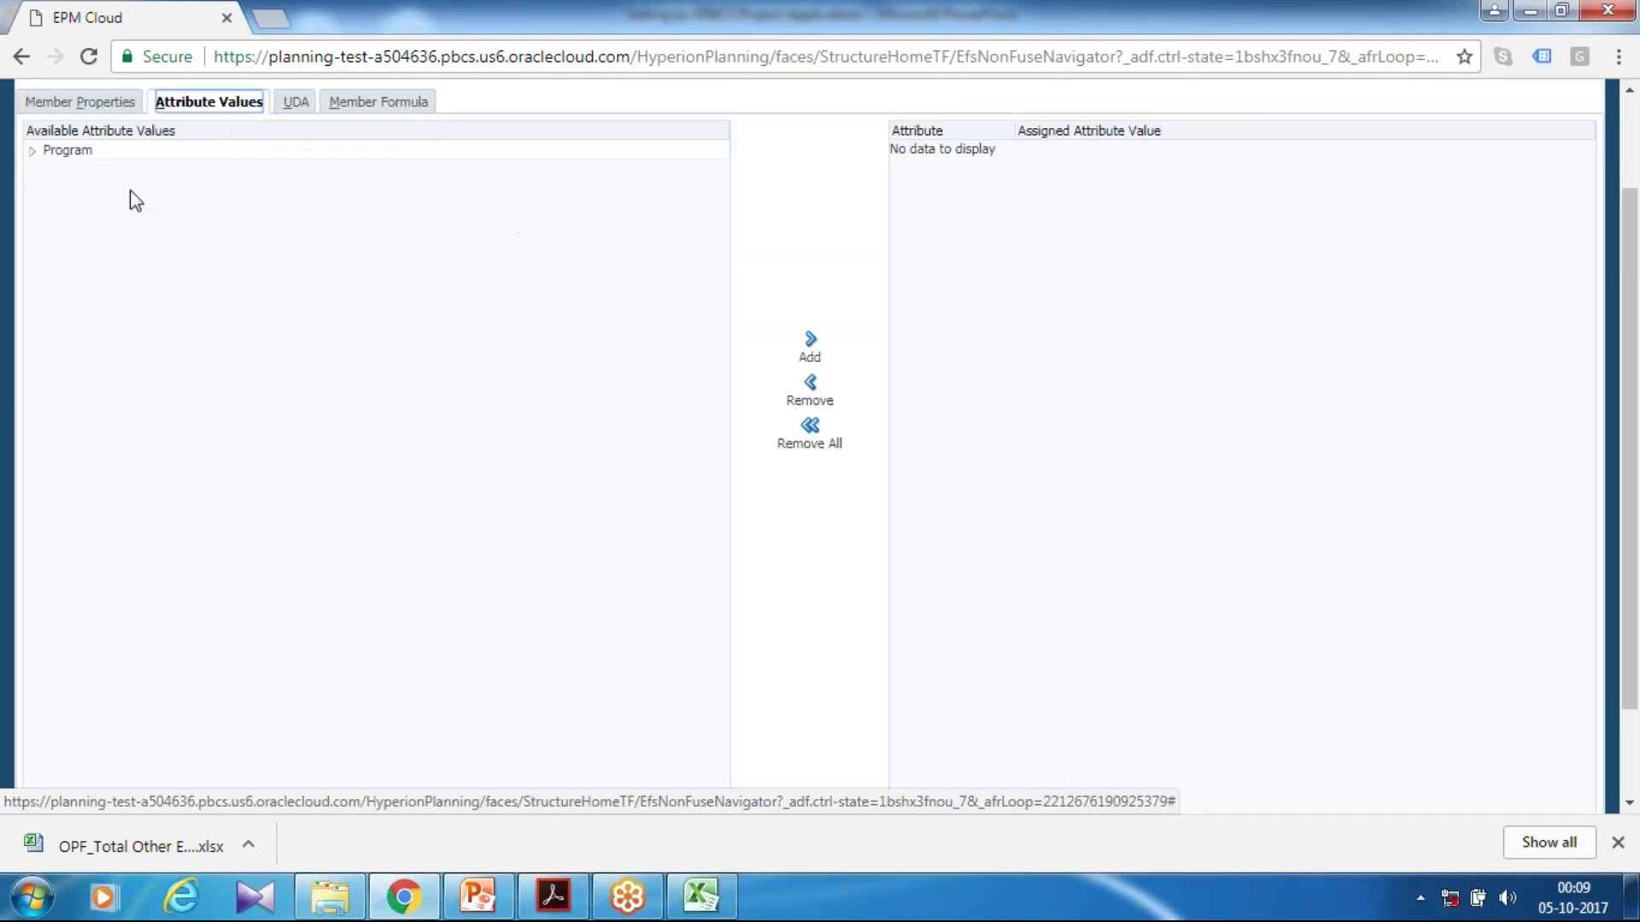
click(32, 151)
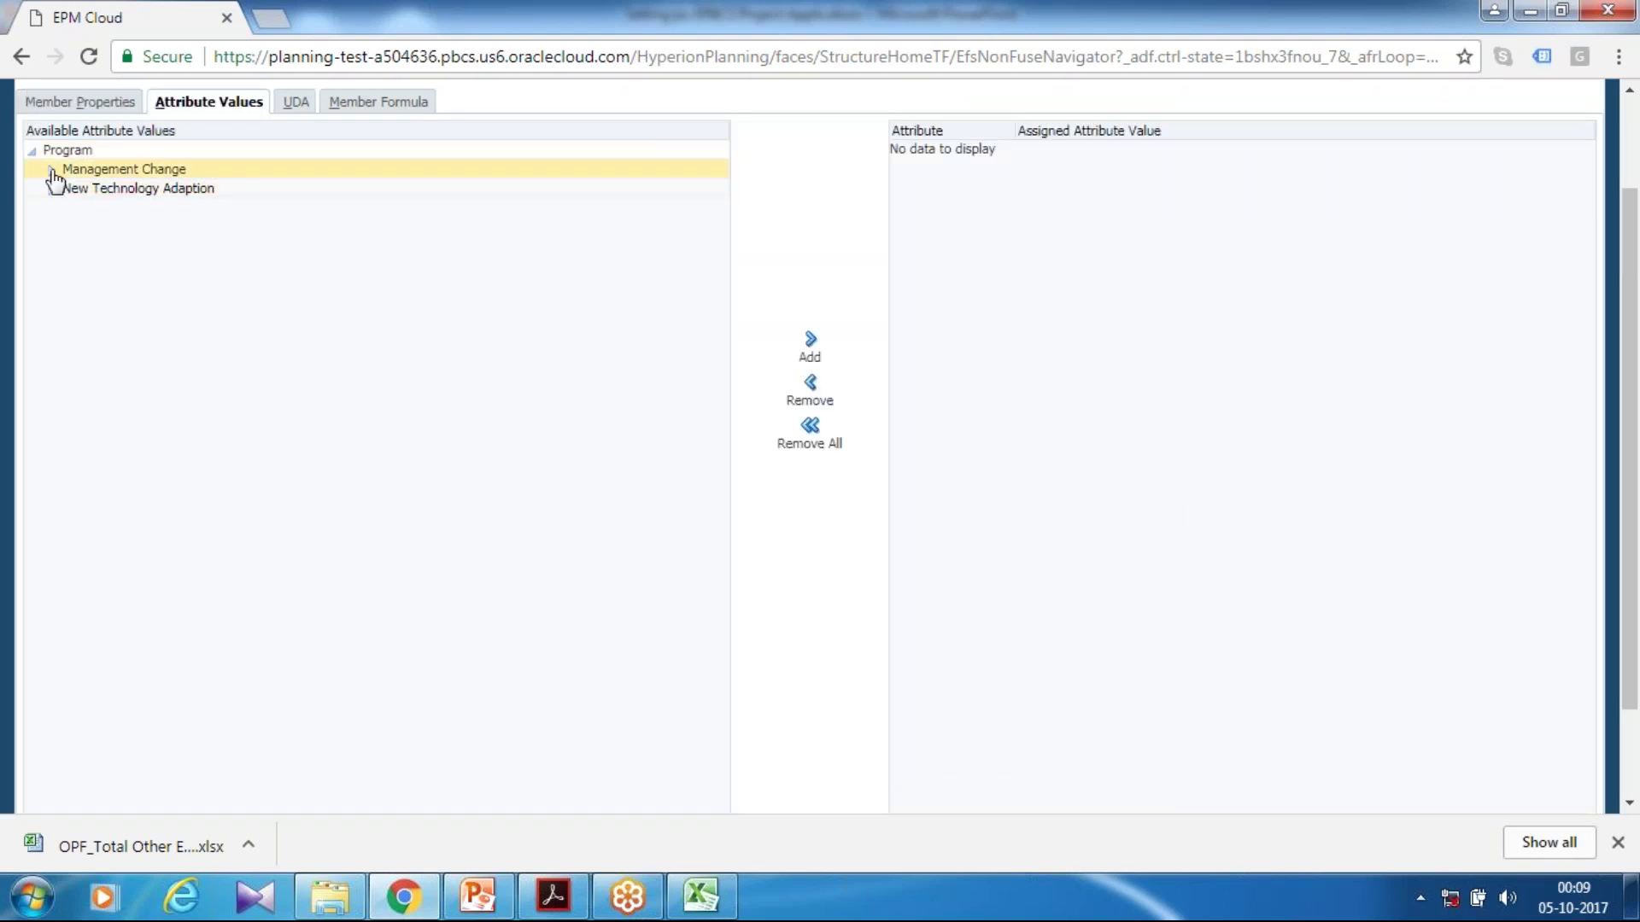
click(120, 169)
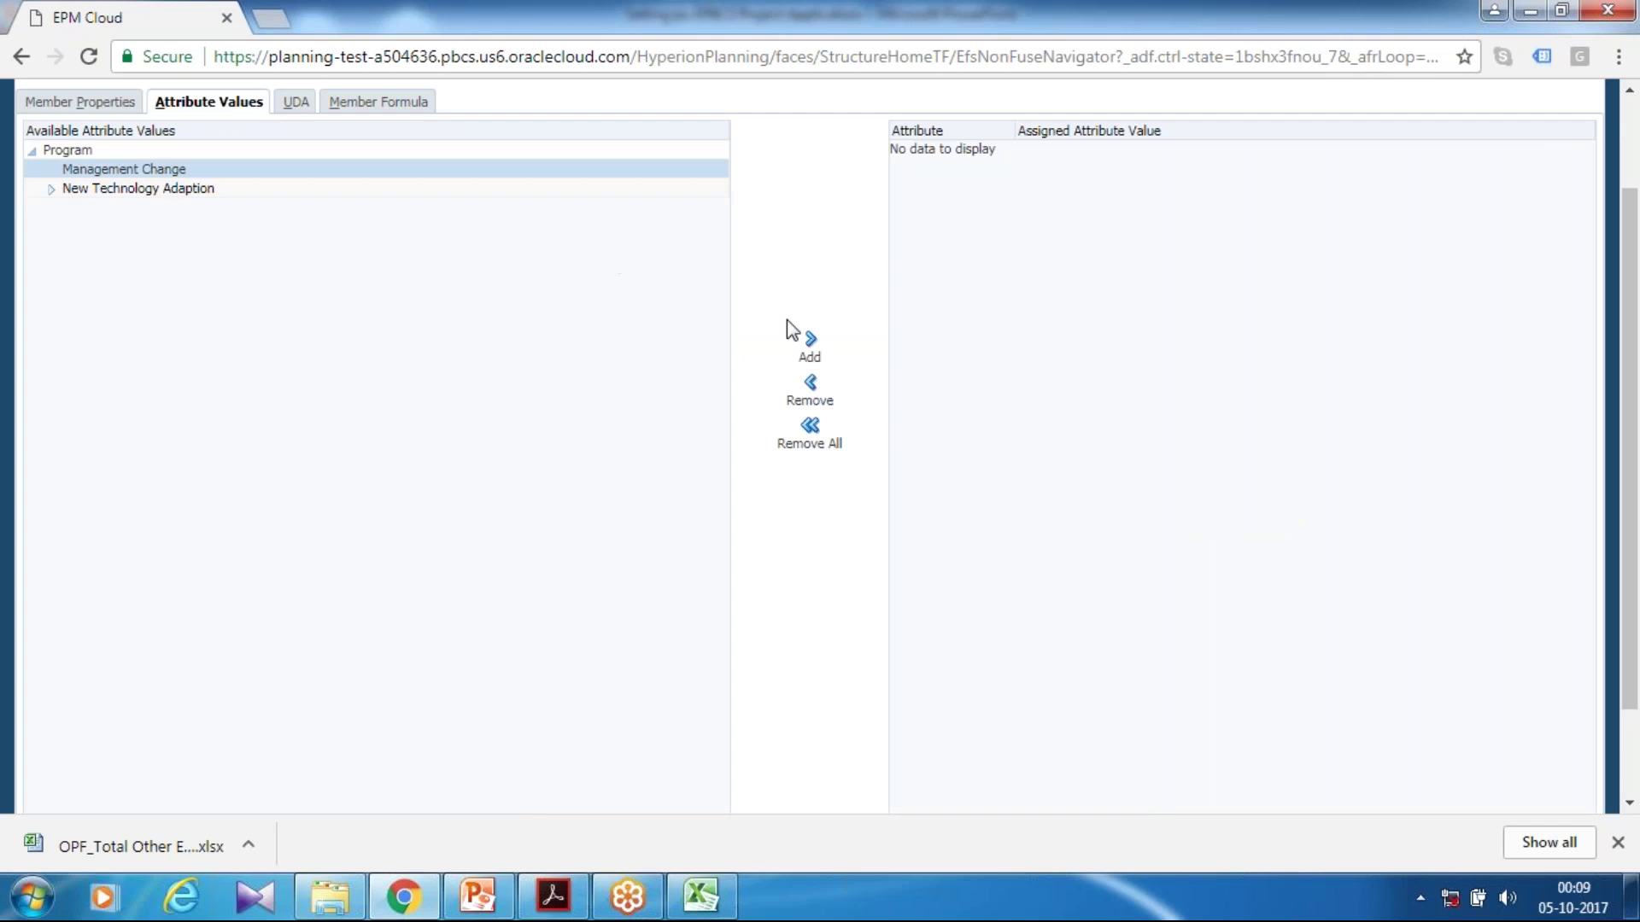
click(808, 339)
scroll(1394, 552, down, 2)
click(1487, 790)
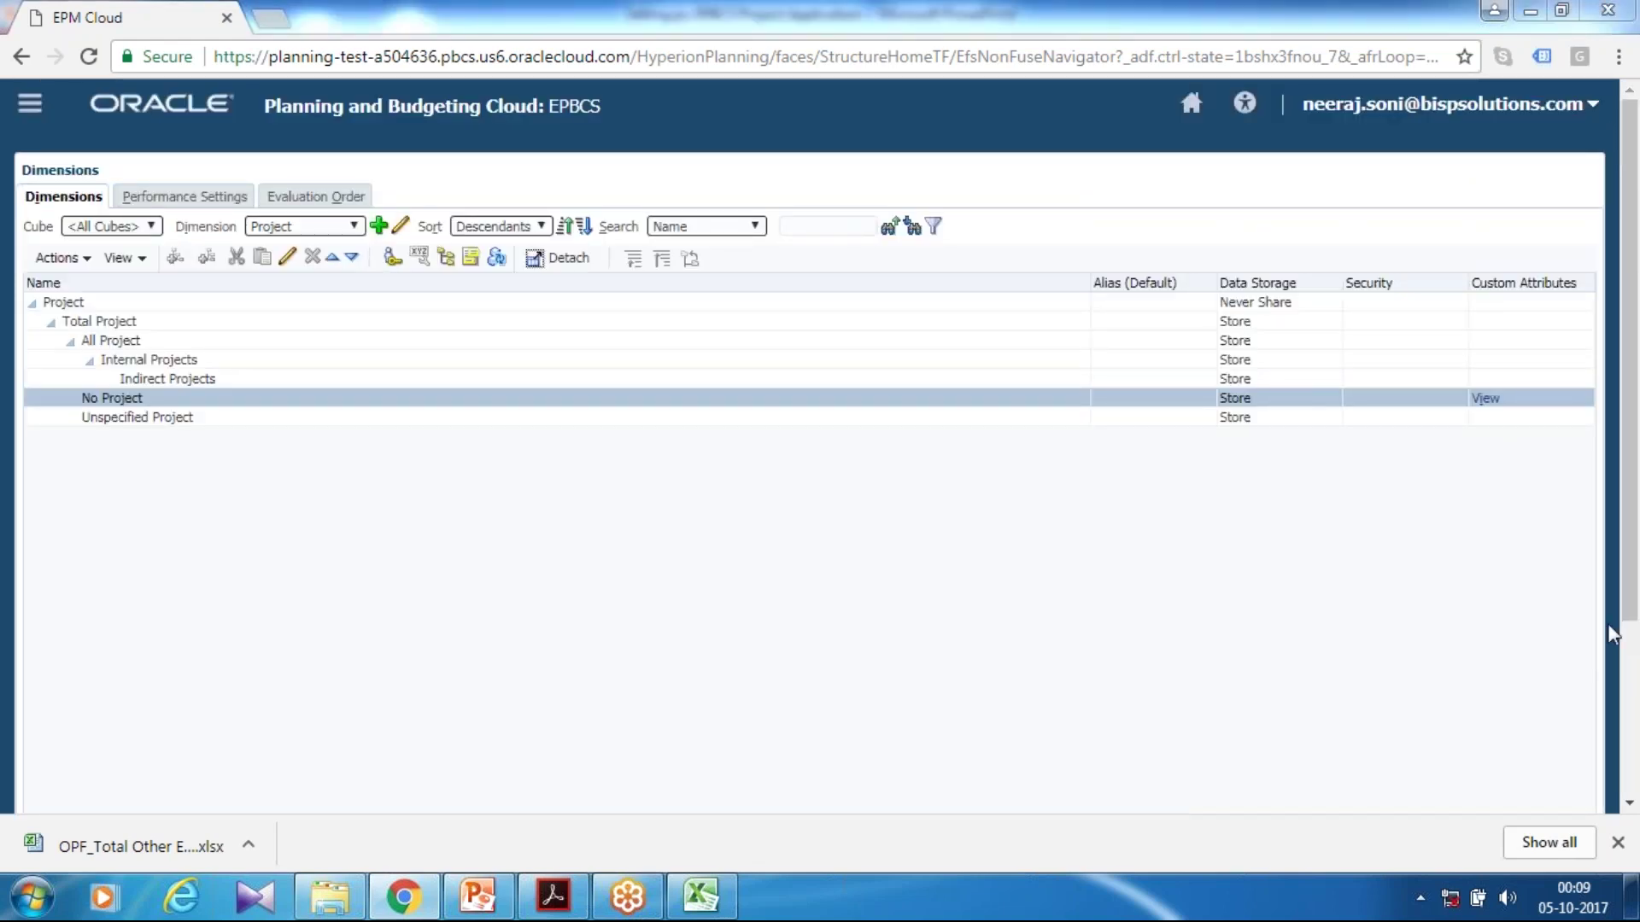
key(alt+Tab)
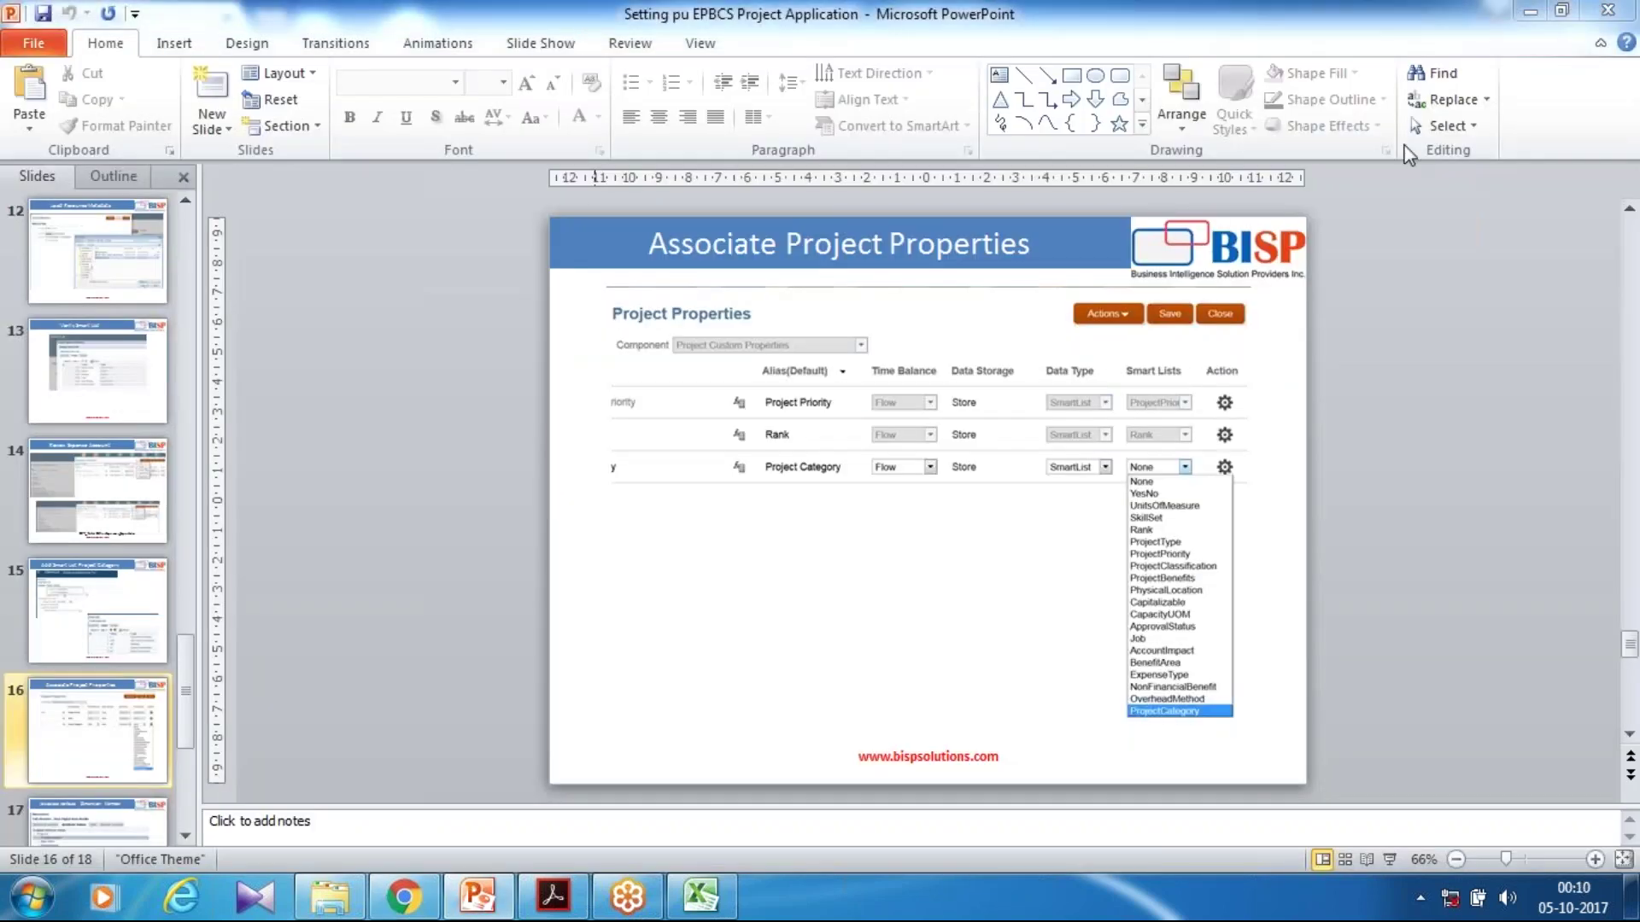
click(1529, 11)
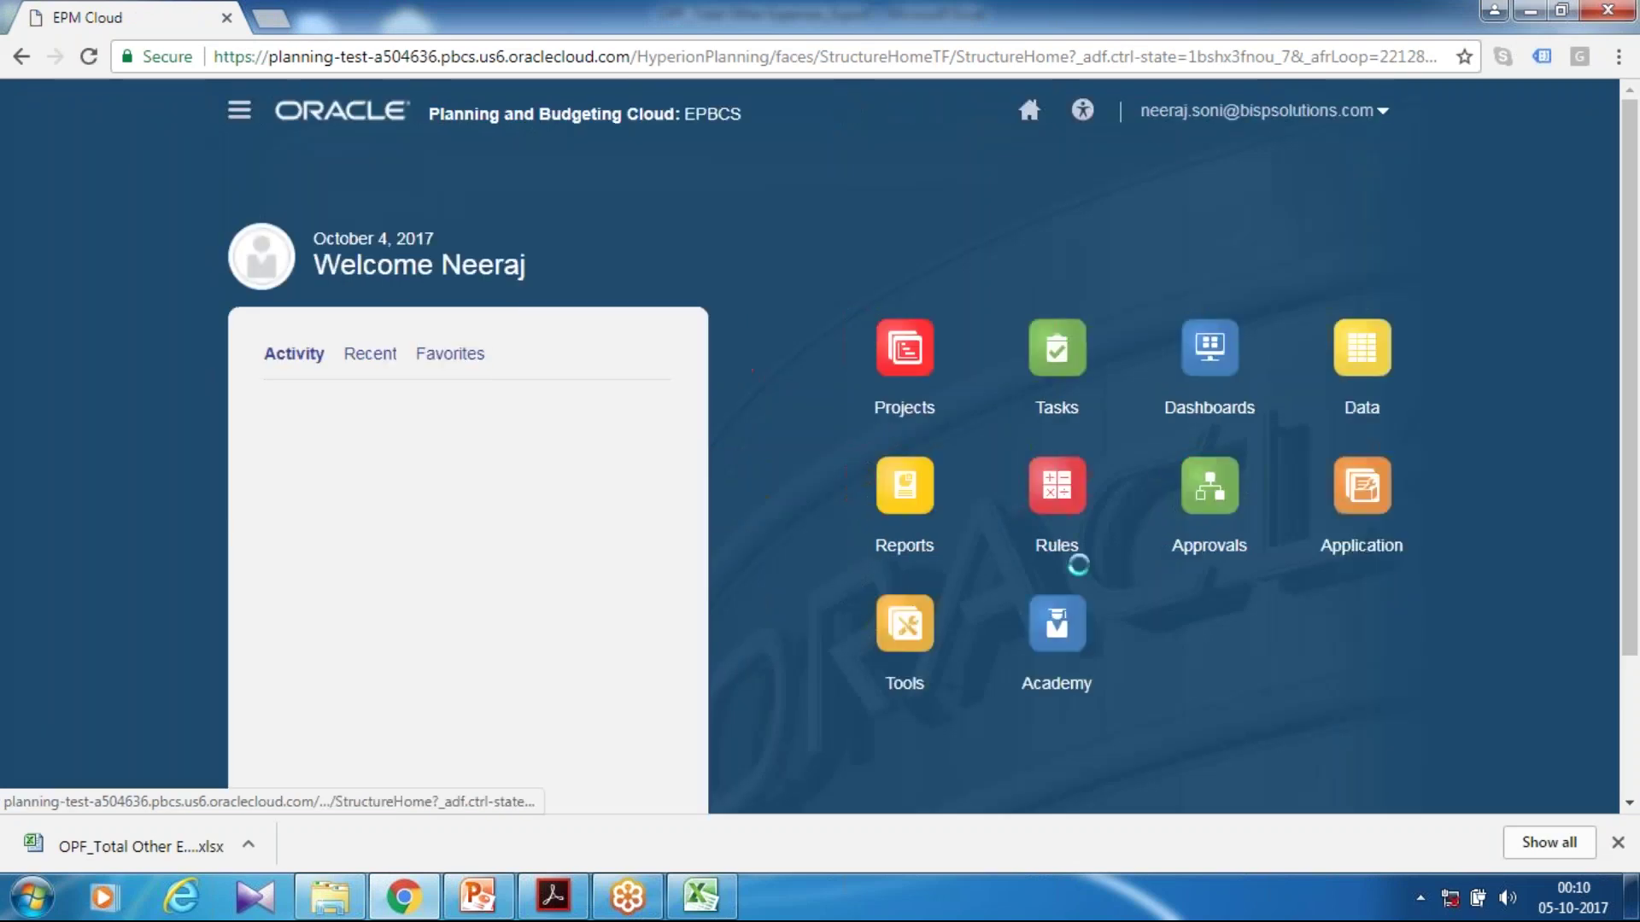
- Open the application's Configure page and display the Projects module configuration
click(1351, 547)
scroll(795, 519, down, 4)
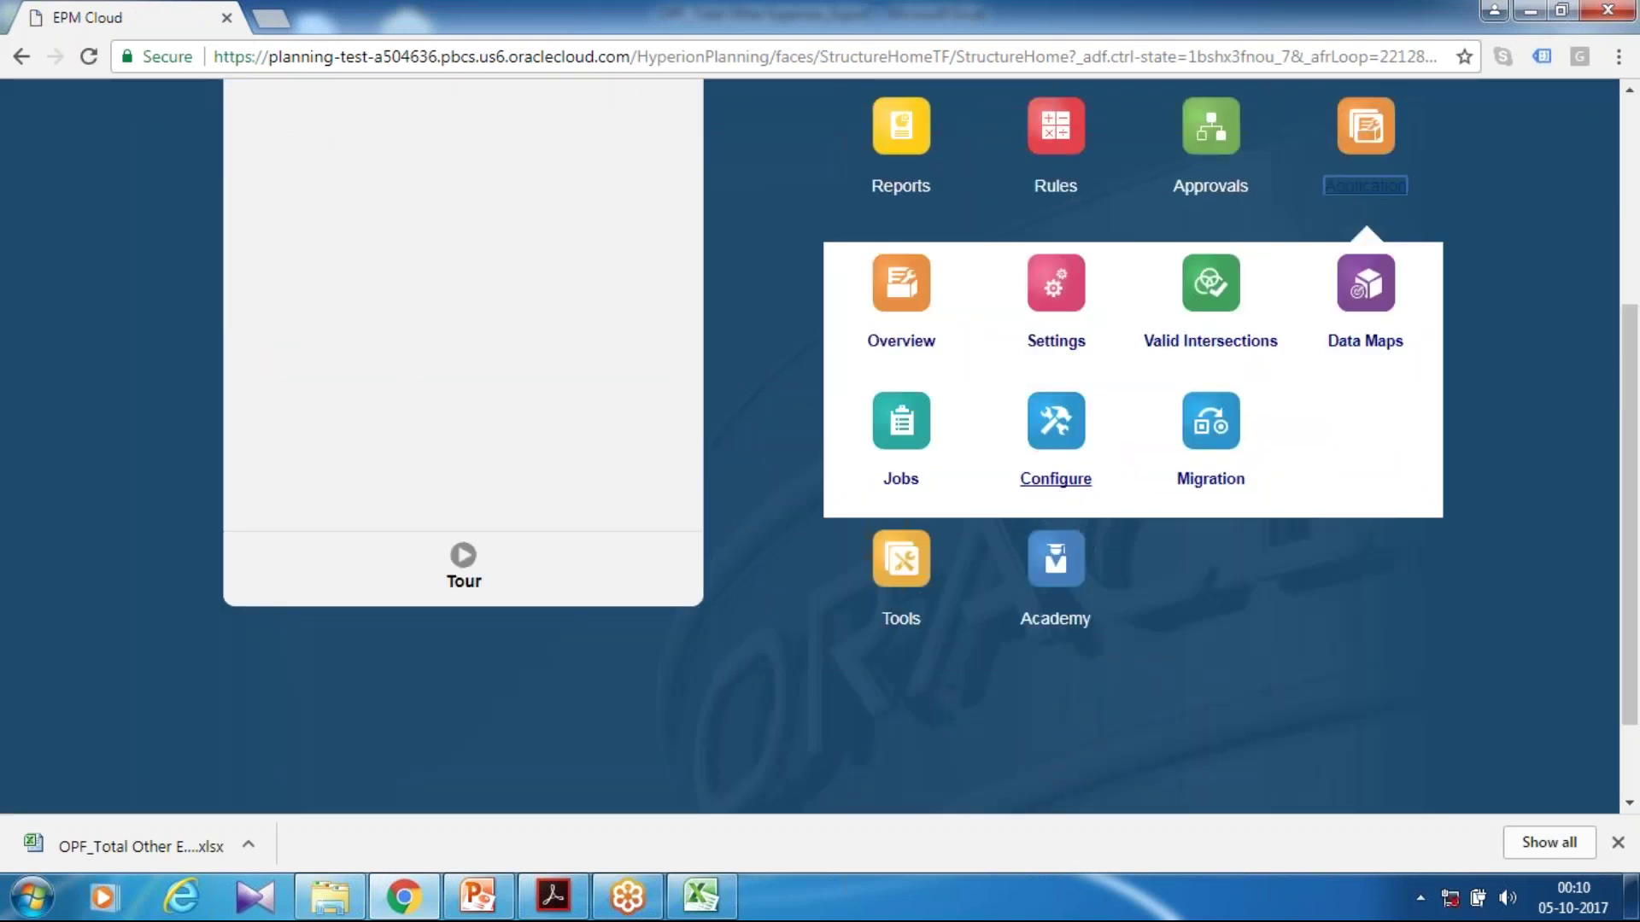
click(1058, 480)
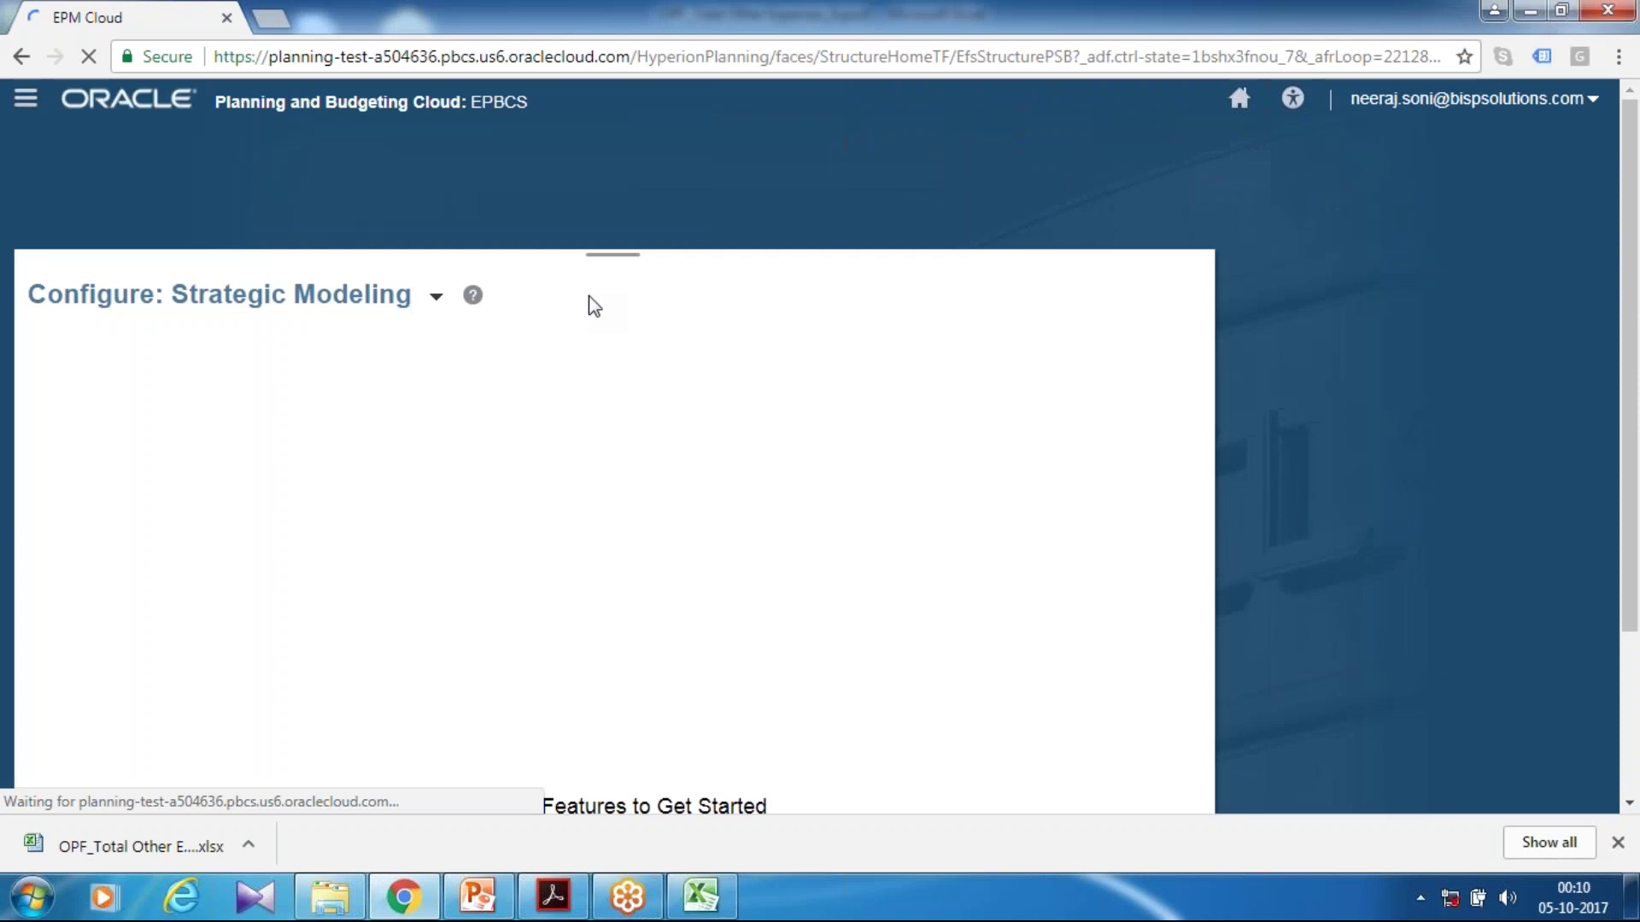
click(437, 301)
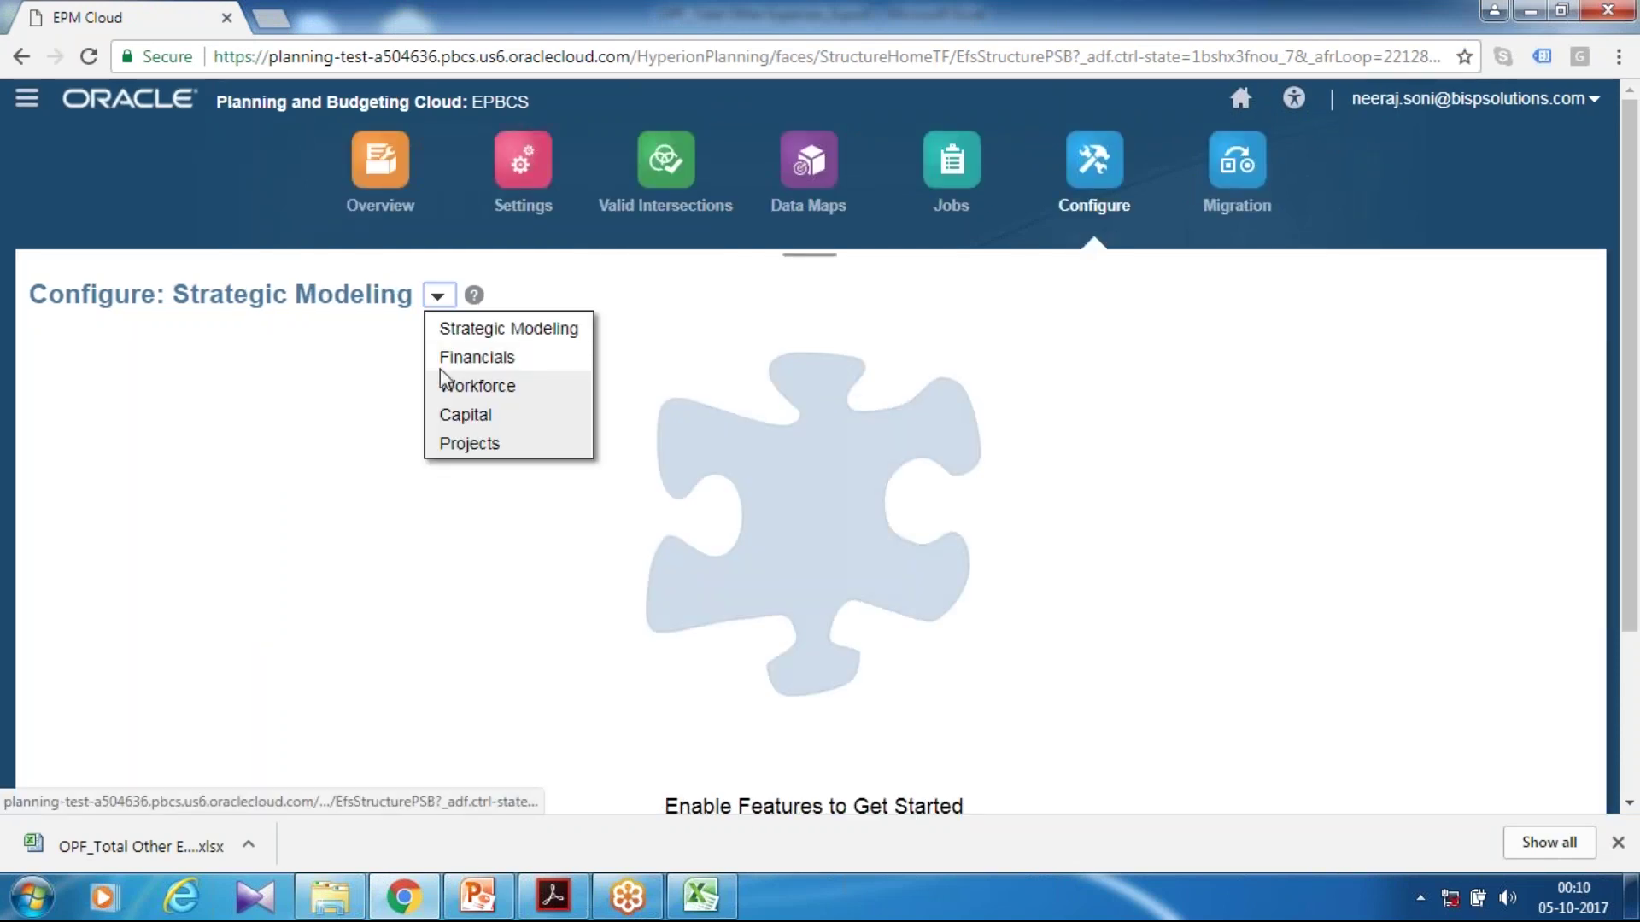
click(453, 442)
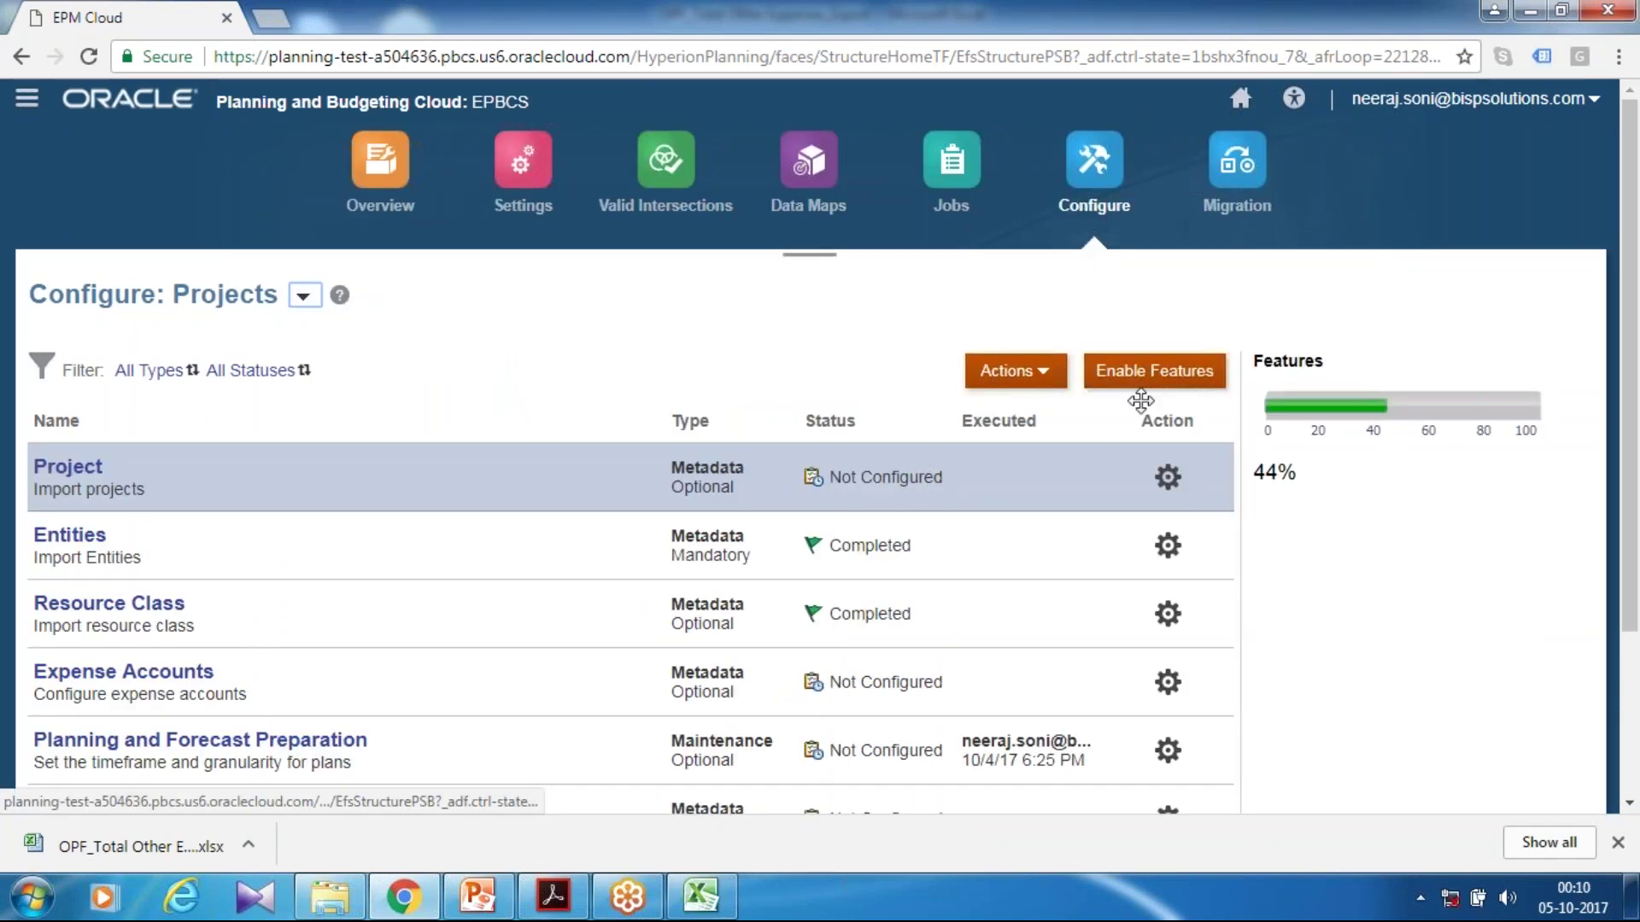
- Run a database refresh from the Projects configuration with the application enabled for all users before and after
click(1044, 381)
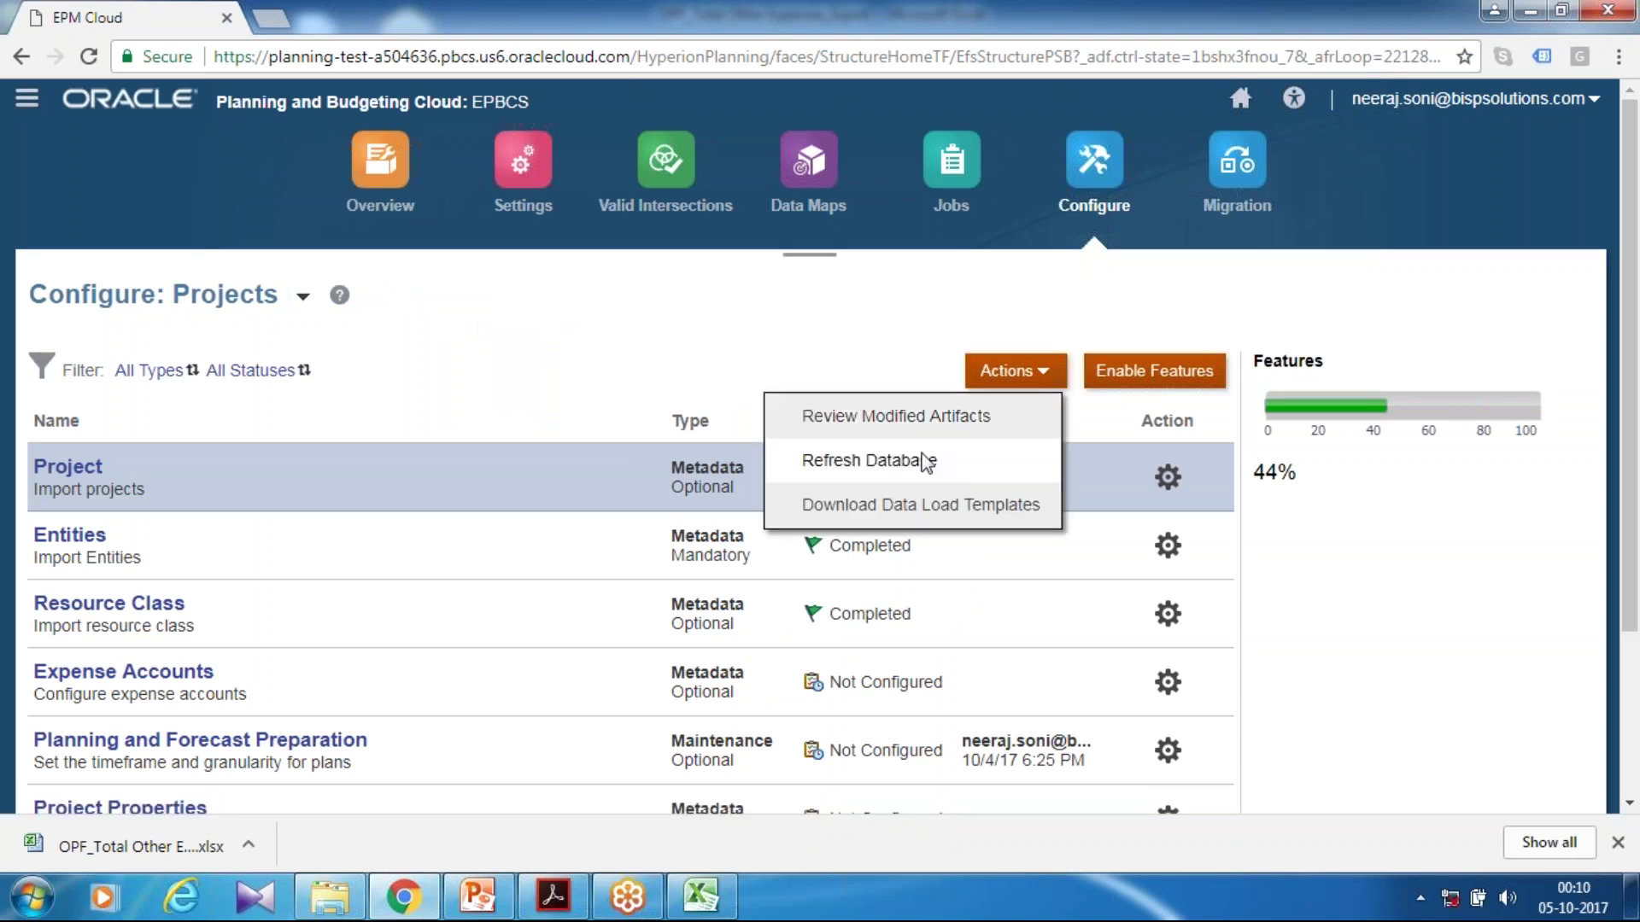
click(910, 461)
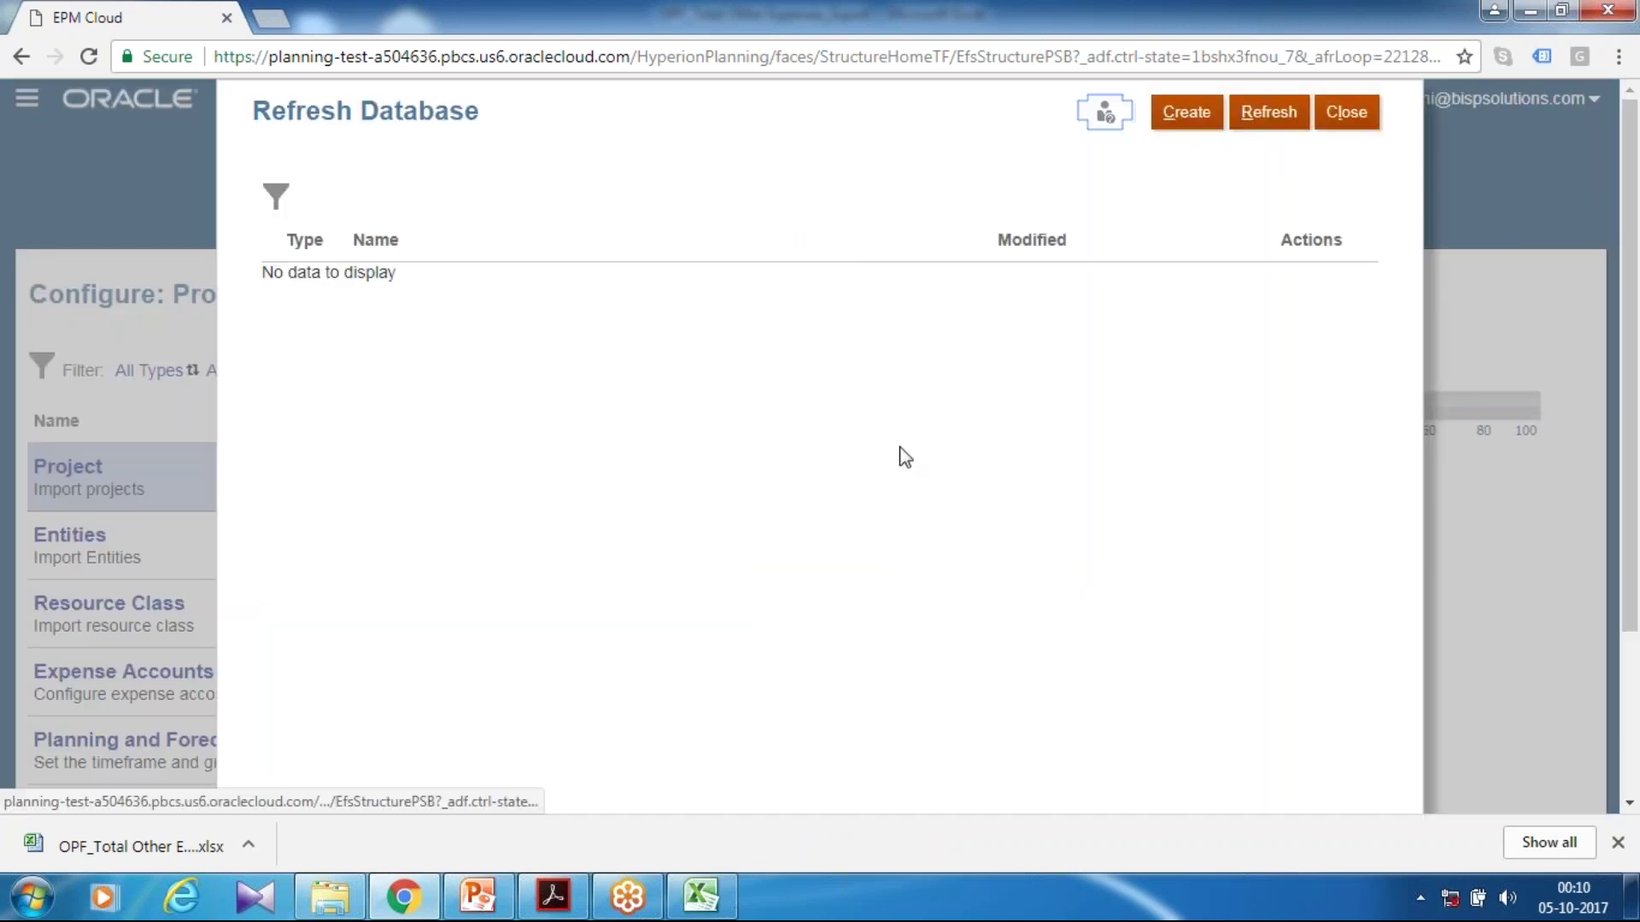
click(1179, 119)
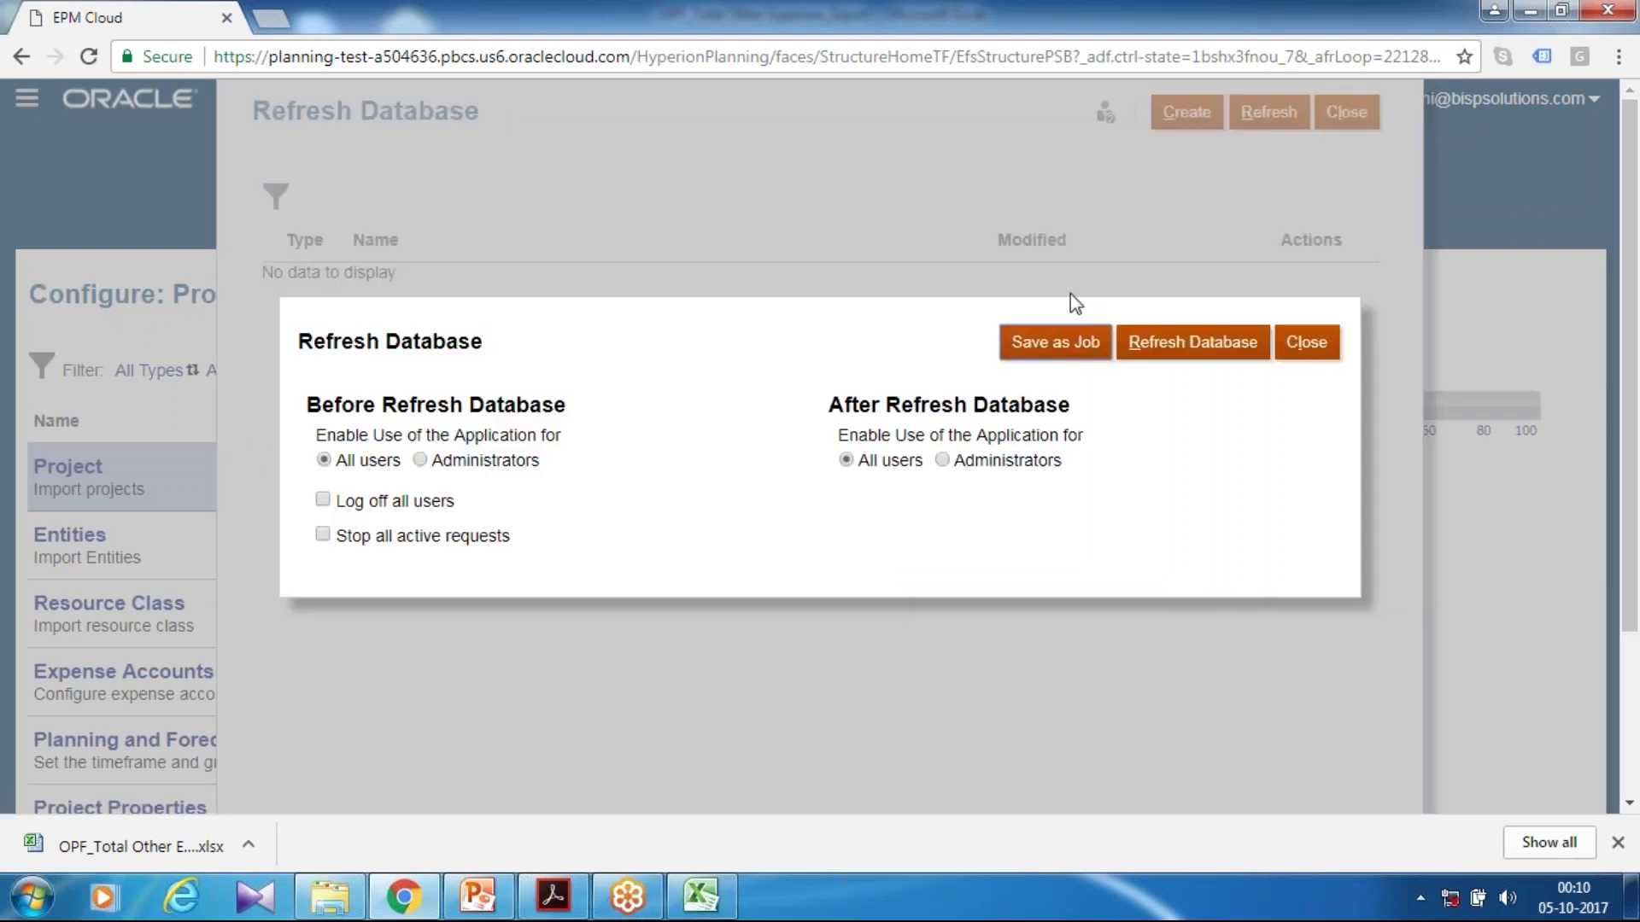
click(1168, 348)
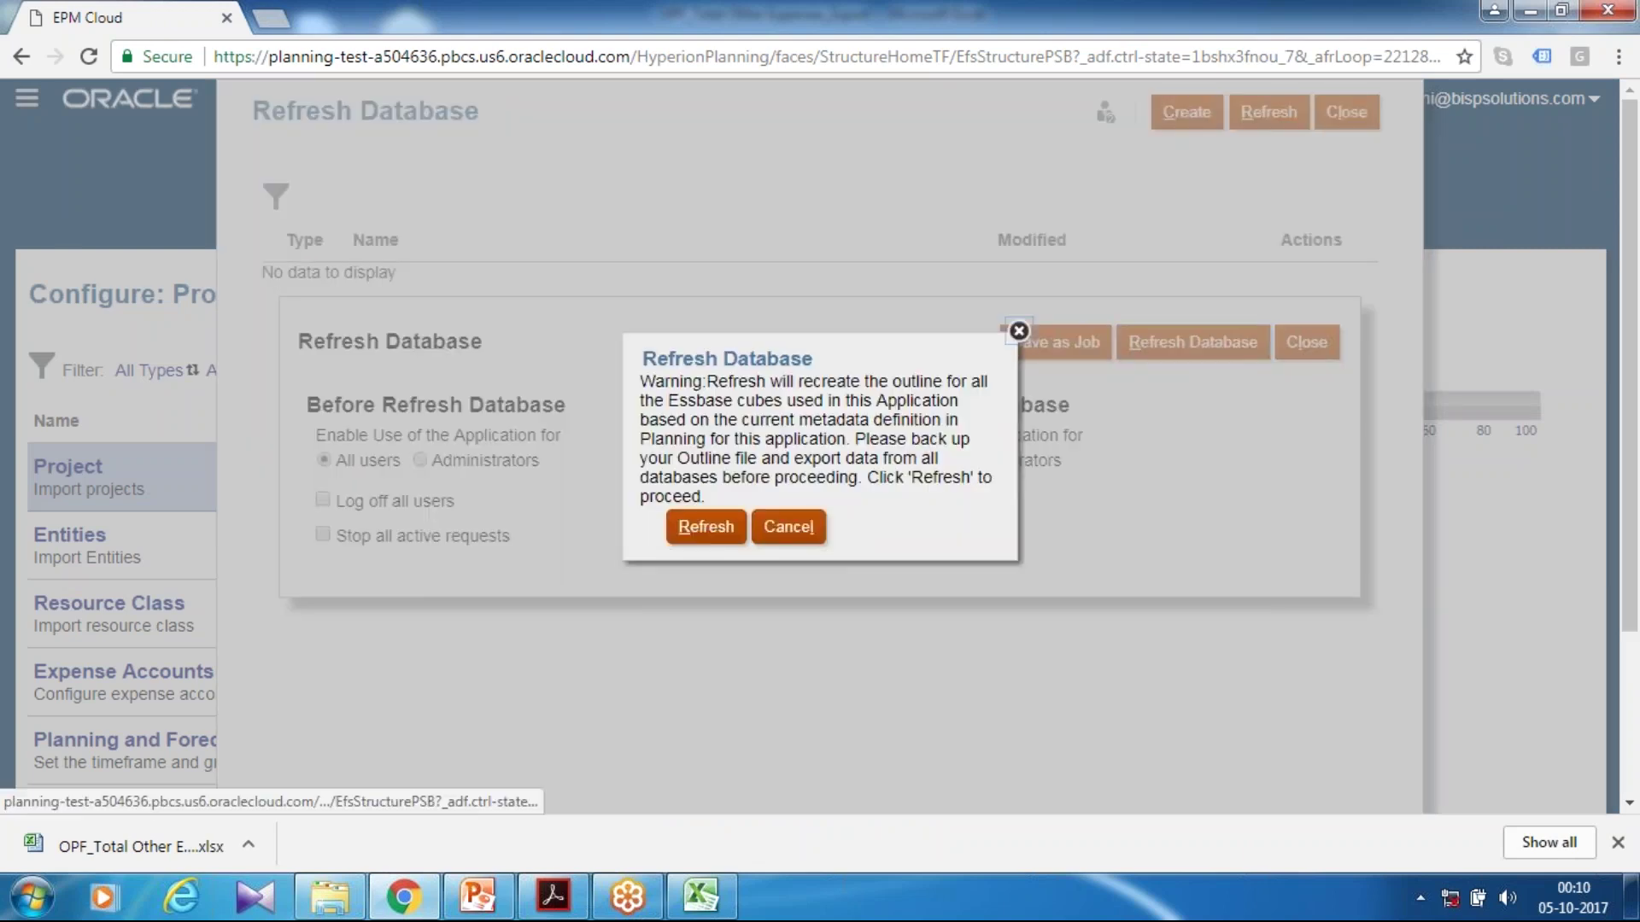
click(724, 529)
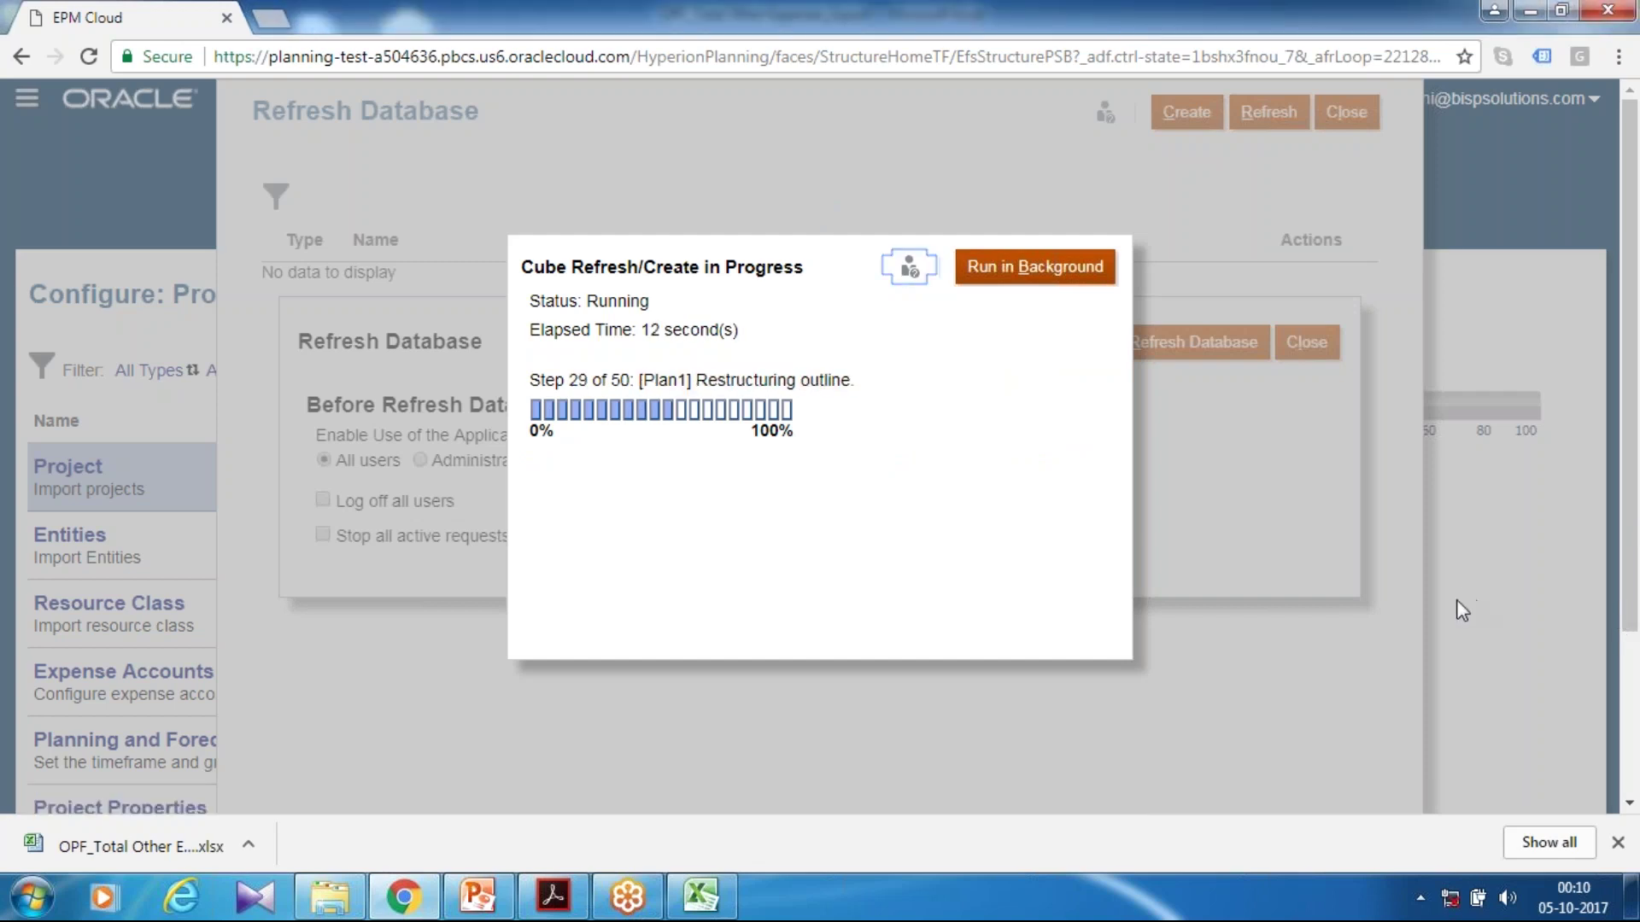
- Switch to the PowerPoint presentation to show its closing "Any Question?" slide
key(alt+Tab)
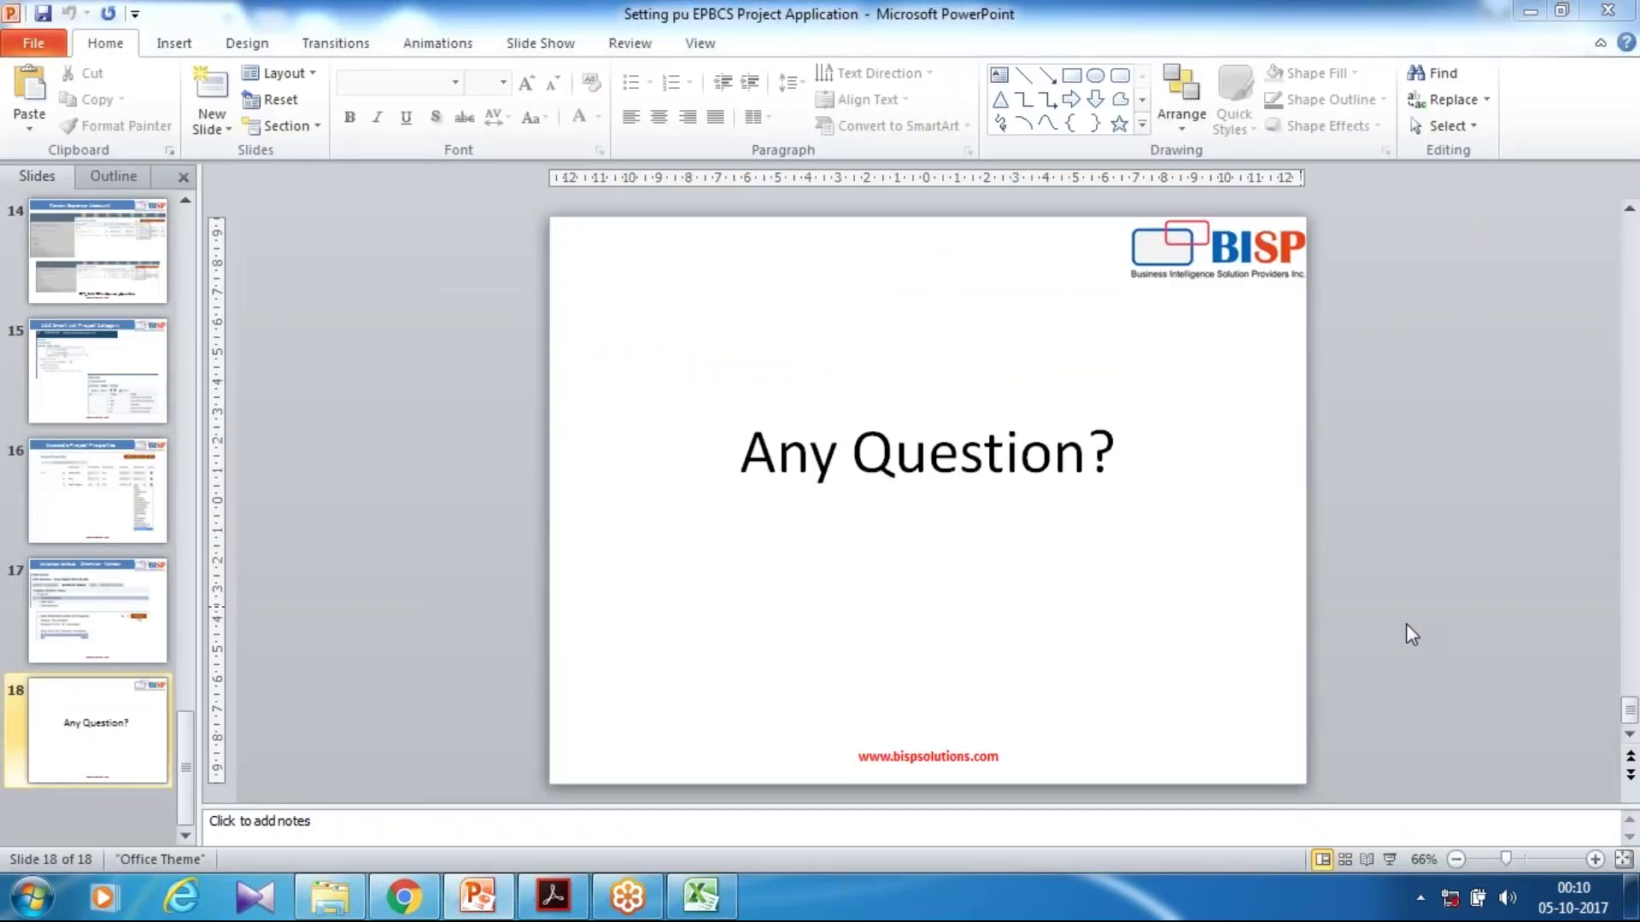